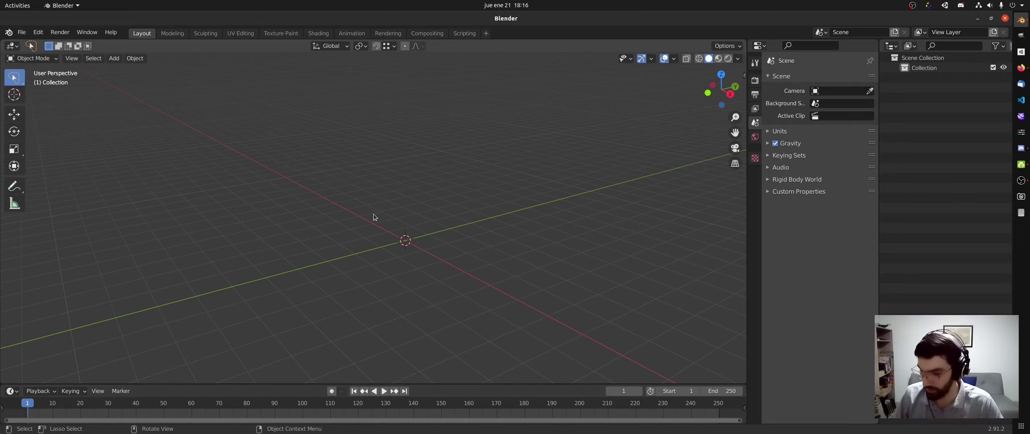
Add a cylinder mesh to the empty scene at the 3D cursor.
key(shift+a)
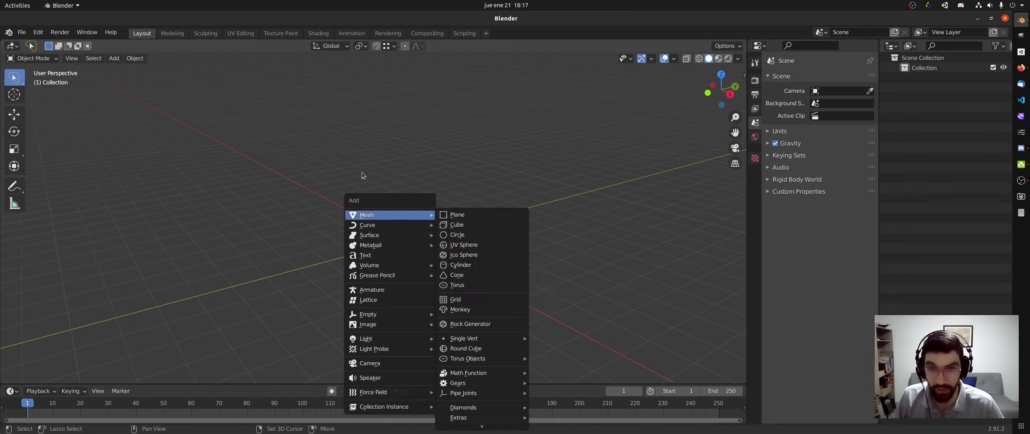
key(Escape)
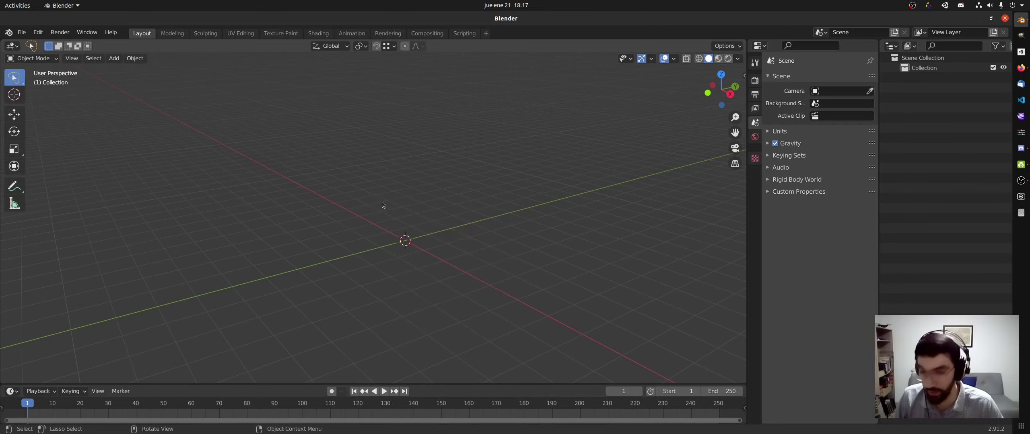
key(shift+a)
mouse_move(337, 205)
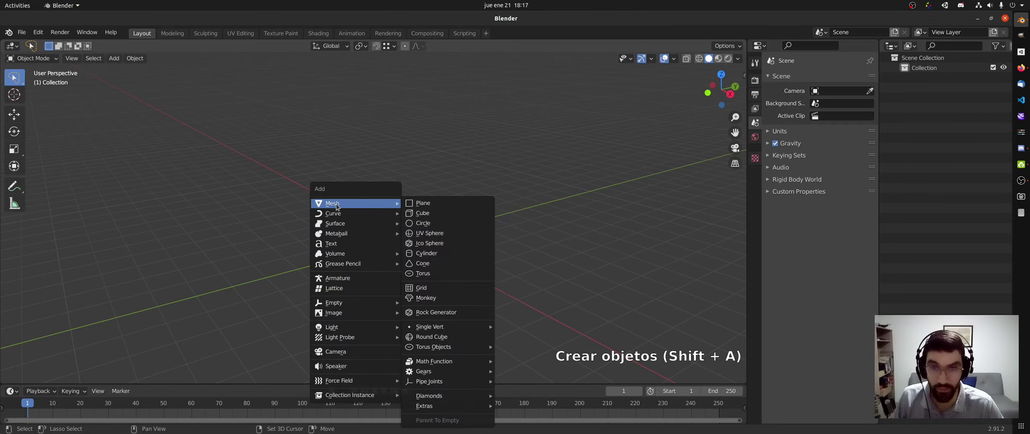
click(436, 254)
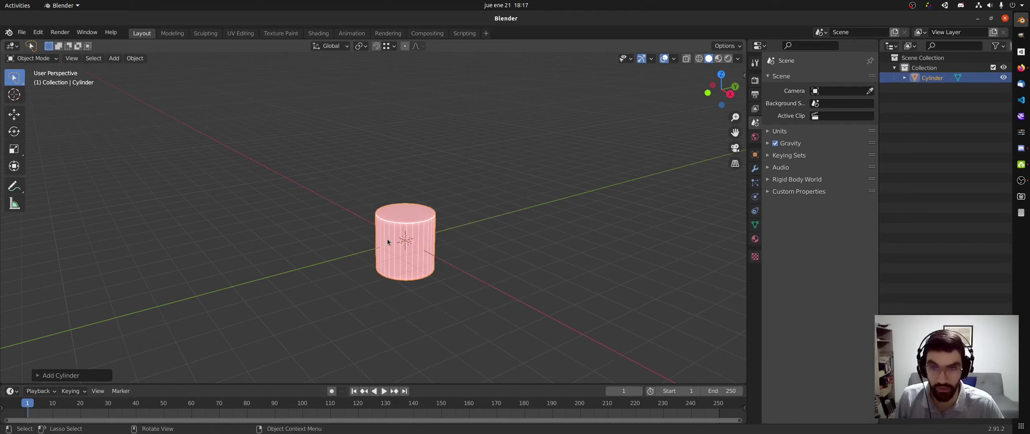
Open the Preferences on the enabled add-ons and enlarge the window until the whole list fits.
key(shift+a)
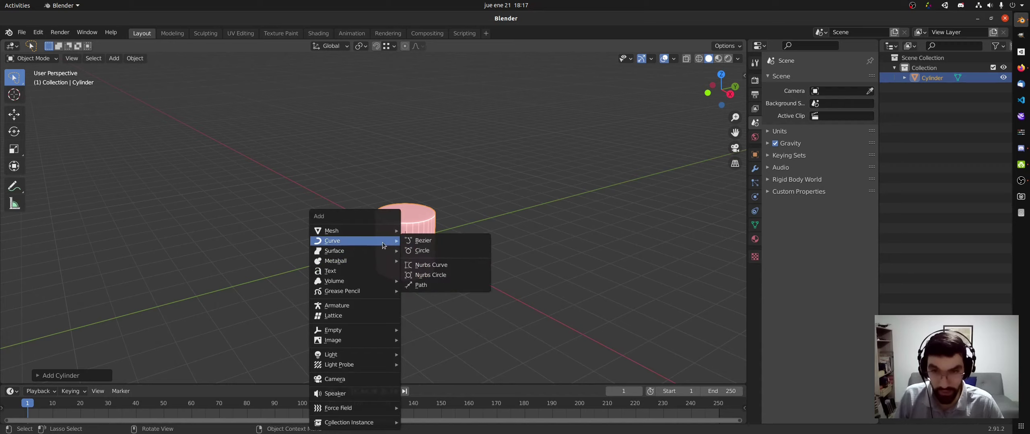
mouse_move(378, 231)
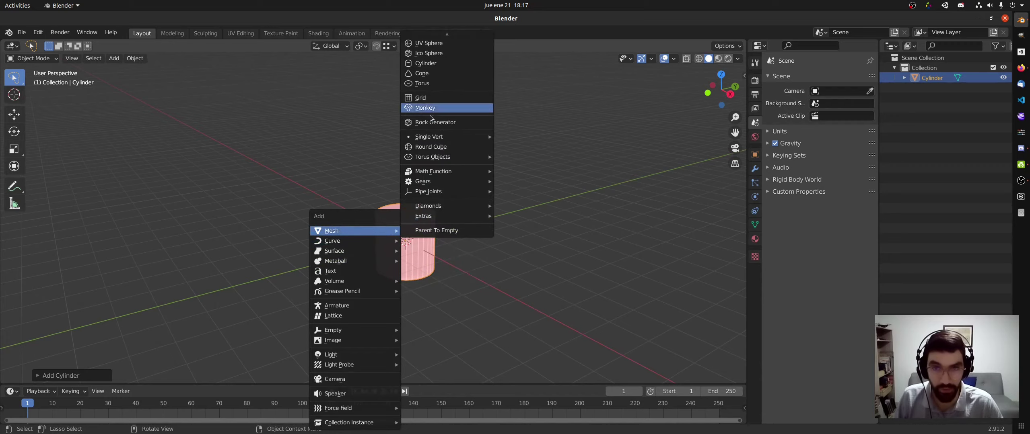
click(39, 32)
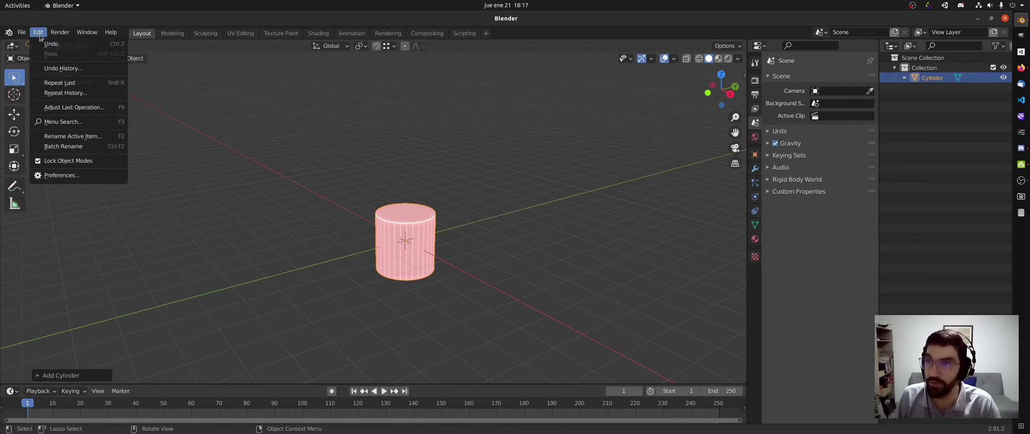
click(82, 176)
drag(143, 63, 338, 63)
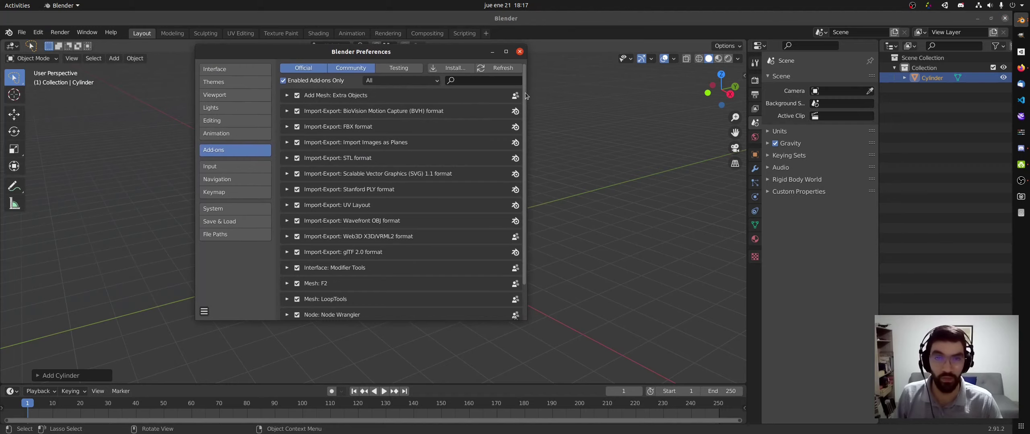
scroll(525, 97, down, 1)
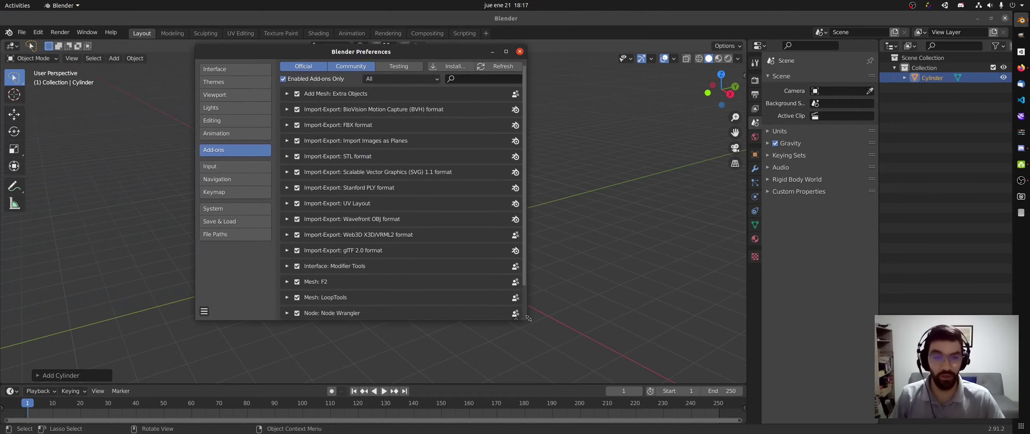
drag(524, 325, 533, 375)
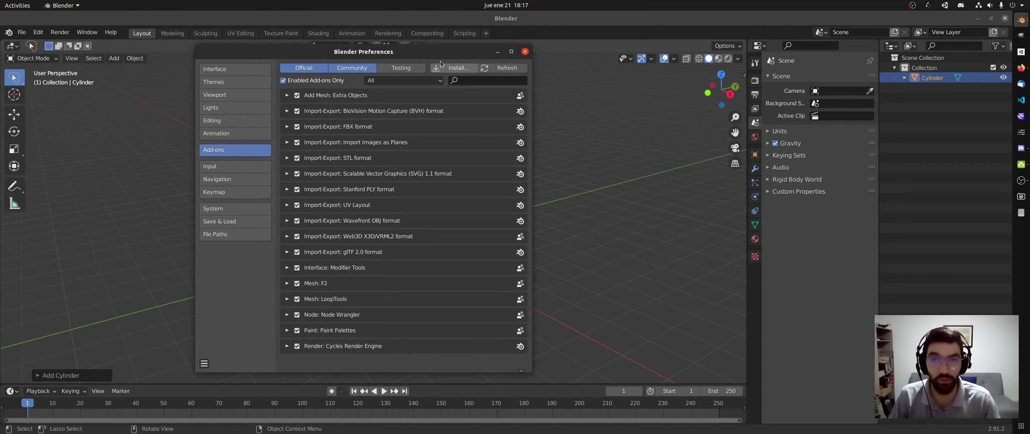
drag(440, 53, 421, 32)
Start a Flameshot screen capture and frame the Preferences window, including its full category sidebar.
key(Print)
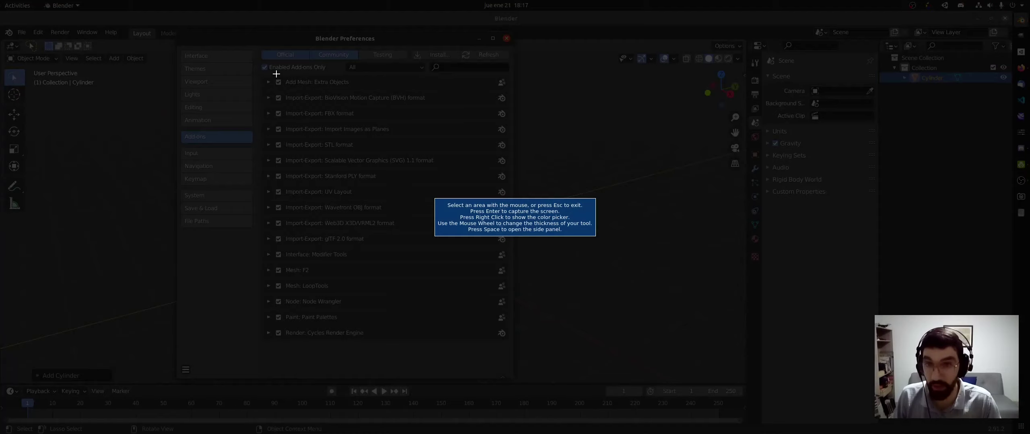
drag(196, 36, 510, 366)
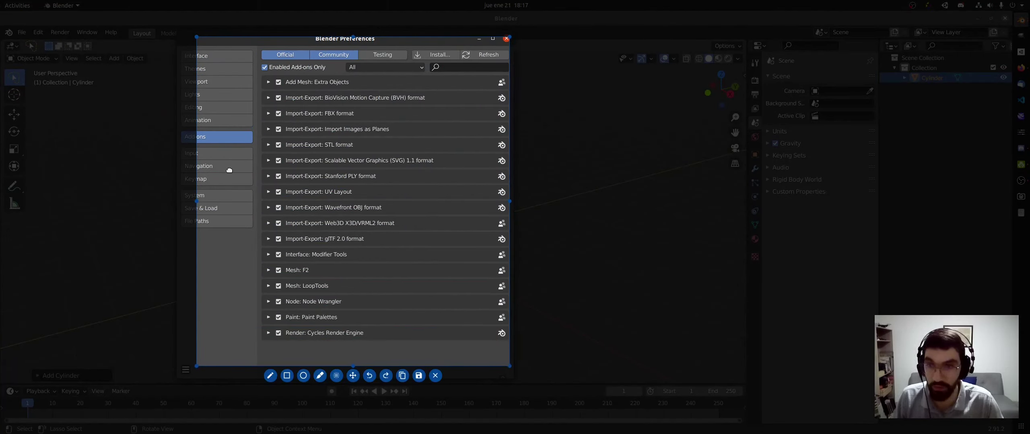
drag(196, 201, 181, 201)
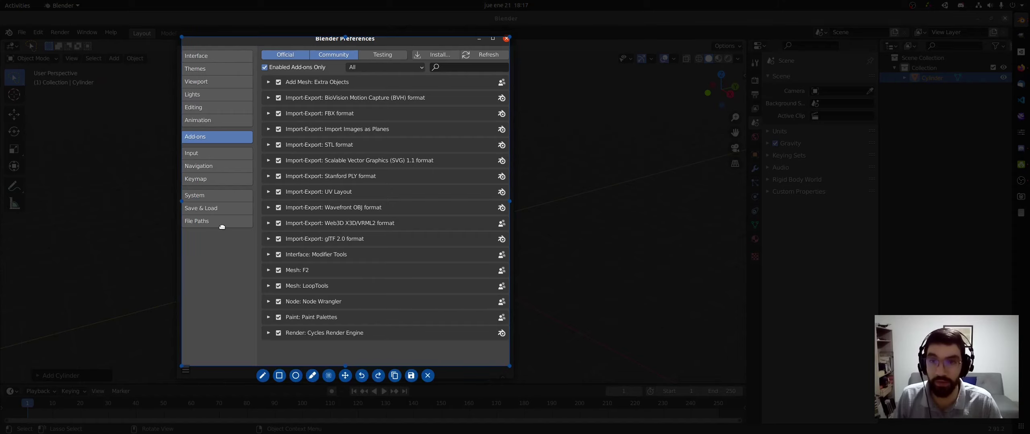
Outline Extra Objects, Import Images as Planes, Modifier Tools, F2, LoopTools, Node Wrangler and Paint Palettes with rectangles, and copy the capture to the clipboard.
click(279, 376)
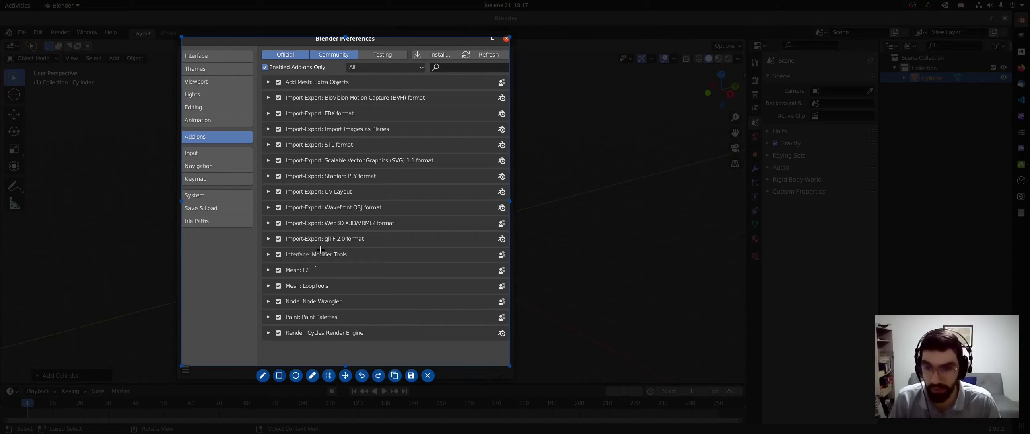
drag(262, 77, 362, 89)
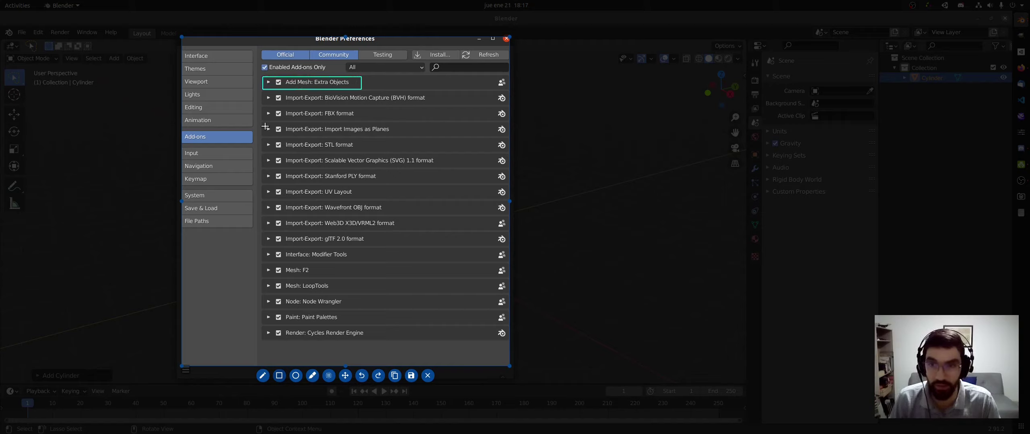
mouse_move(264, 124)
mouse_down()
mouse_move(297, 138)
mouse_move(397, 136)
mouse_up()
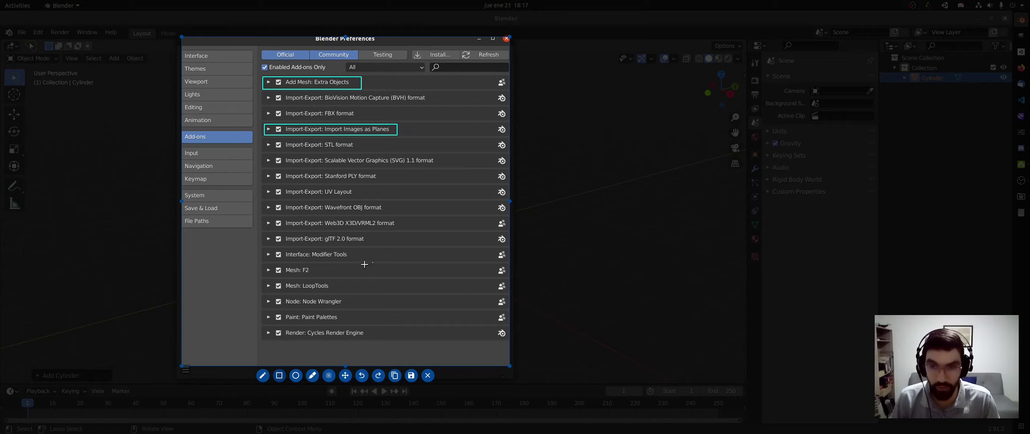
drag(263, 250, 364, 259)
drag(263, 265, 325, 276)
drag(263, 280, 342, 291)
drag(264, 297, 348, 308)
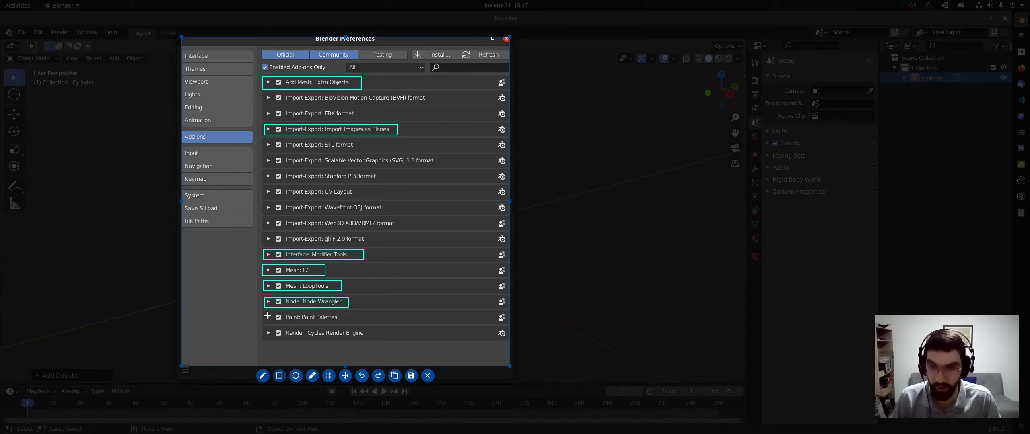
drag(264, 313, 347, 322)
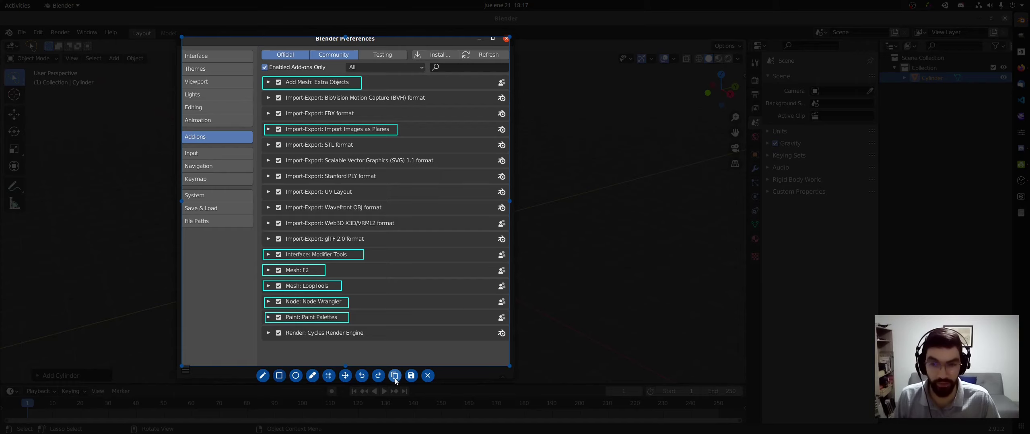
click(395, 379)
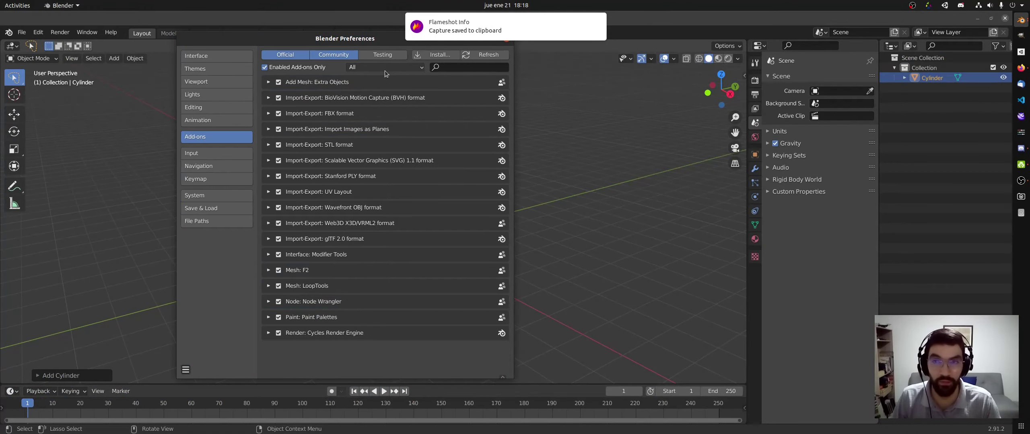
Turn off the Enabled Add-ons Only filter and look over the full add-on list and its categories.
click(265, 67)
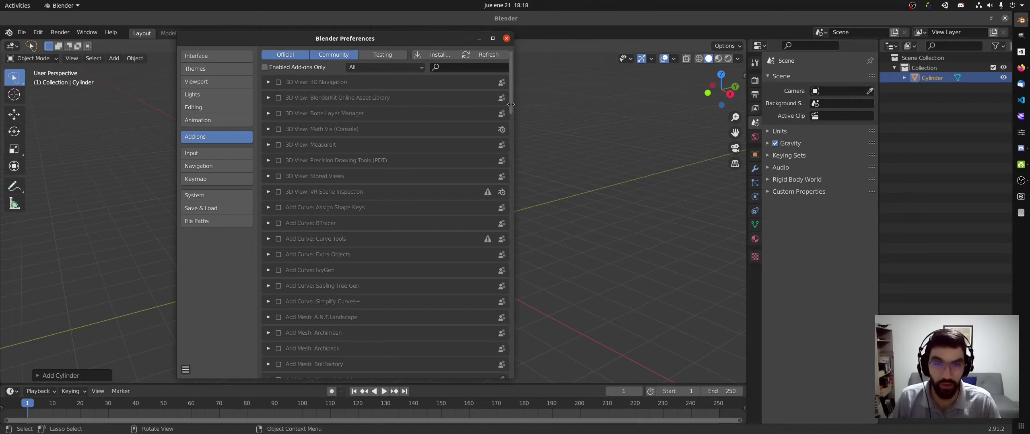
scroll(510, 103, down, 1)
scroll(512, 101, up, 1)
click(419, 67)
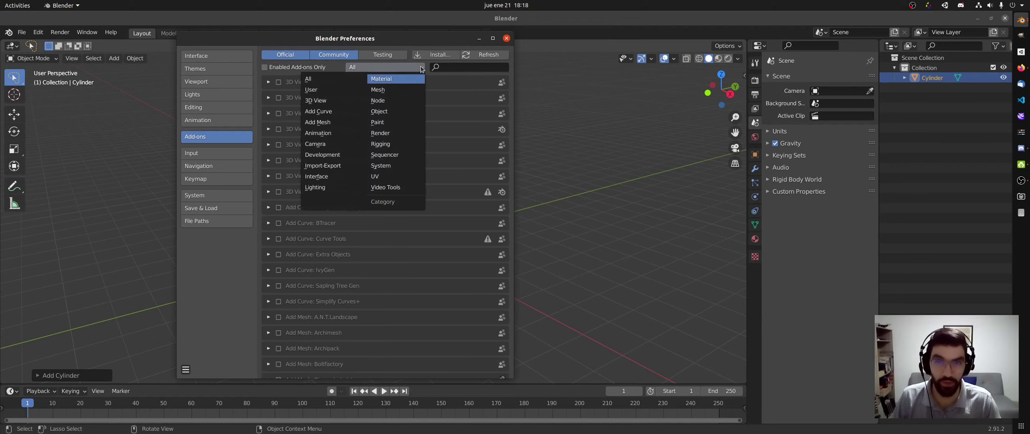
click(422, 70)
Switch to Discord and post the copied add-ons screenshot in the #clase channel.
key(alt+Tab)
key(alt+Tab)
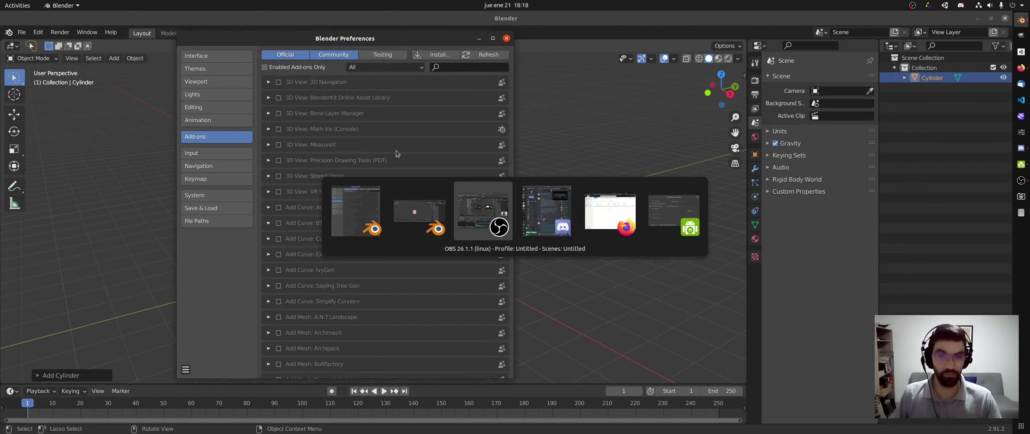
key(alt+Tab)
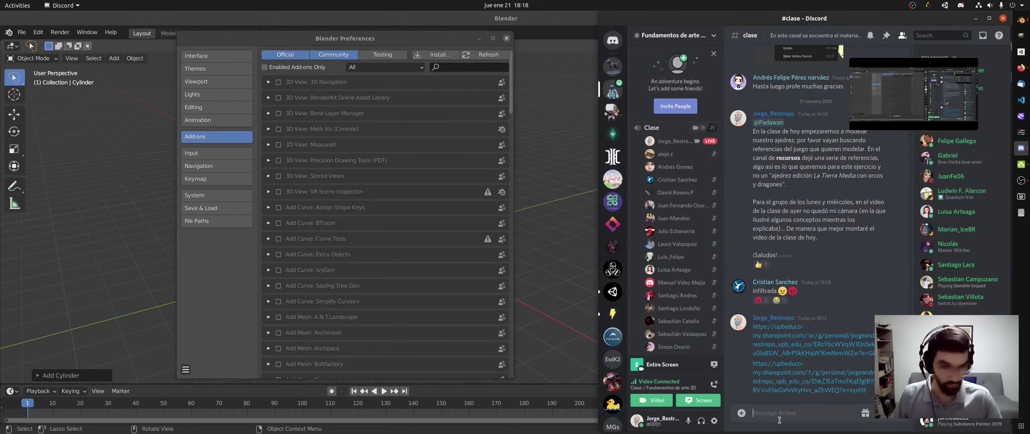
key(ctrl+v)
key(Return)
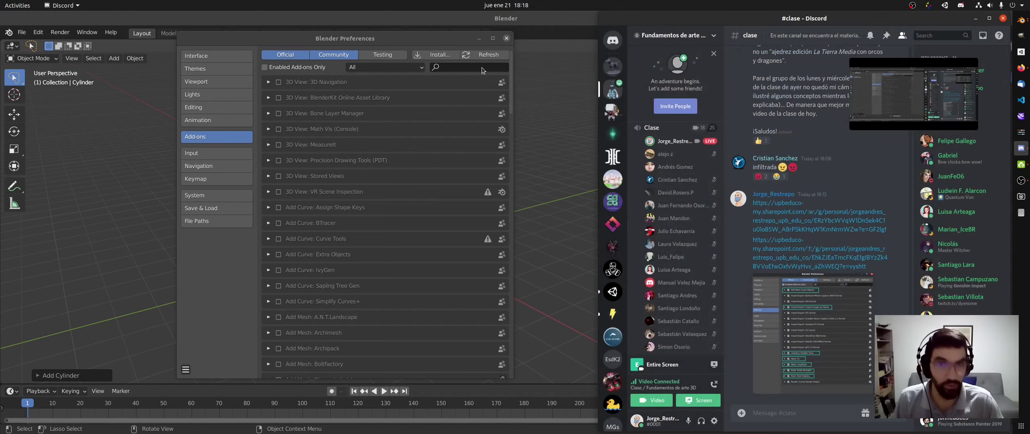
Return to Blender, close the Preferences and examine the mesh types available to add, then the cylinder up close.
click(506, 38)
middle_click(454, 114)
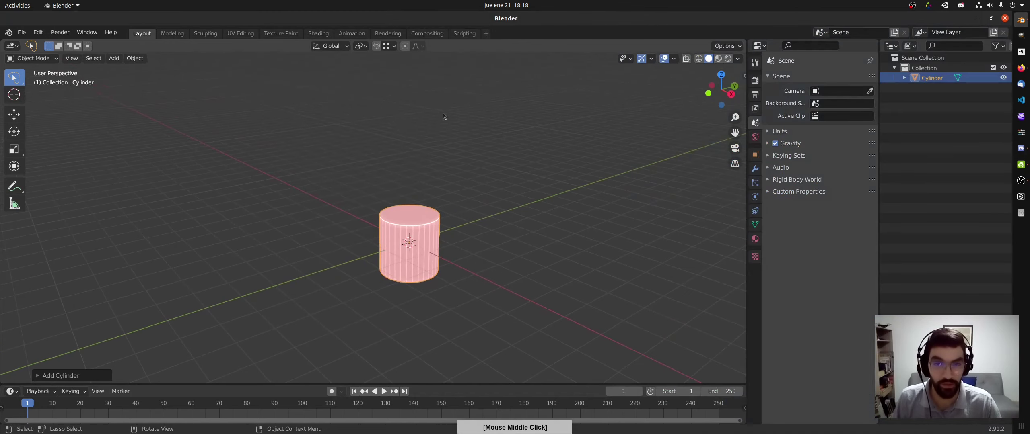
key(shift+a)
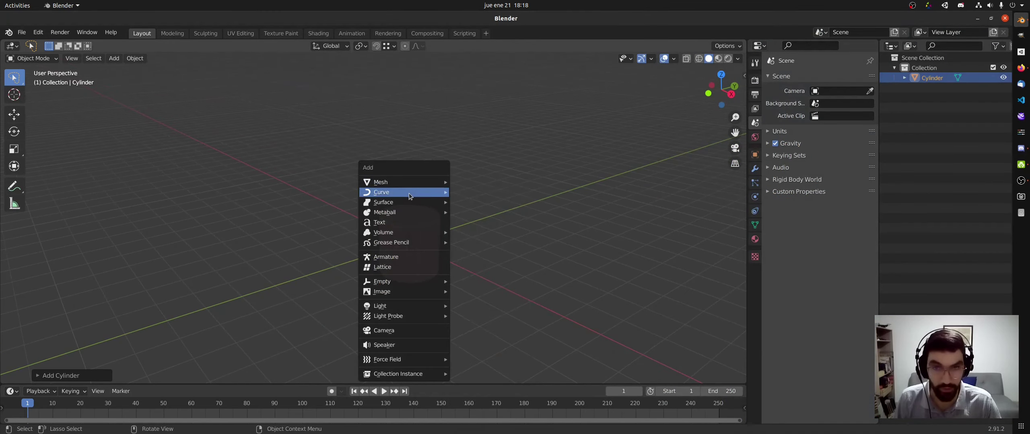
mouse_move(402, 182)
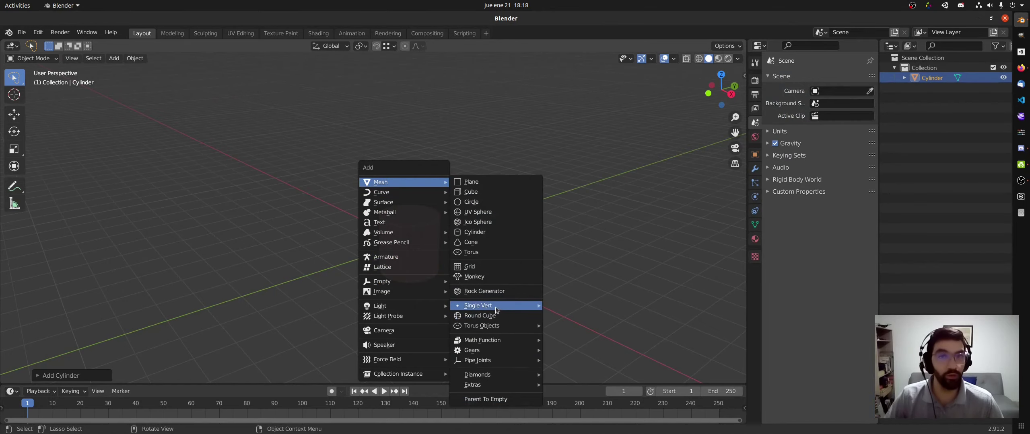
mouse_move(494, 309)
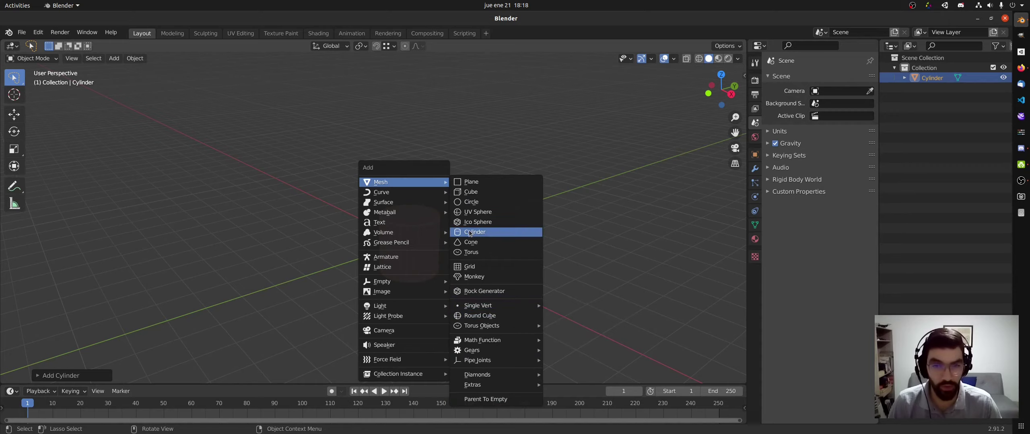
middle_drag(433, 239, 424, 228)
scroll(427, 240, up, 3)
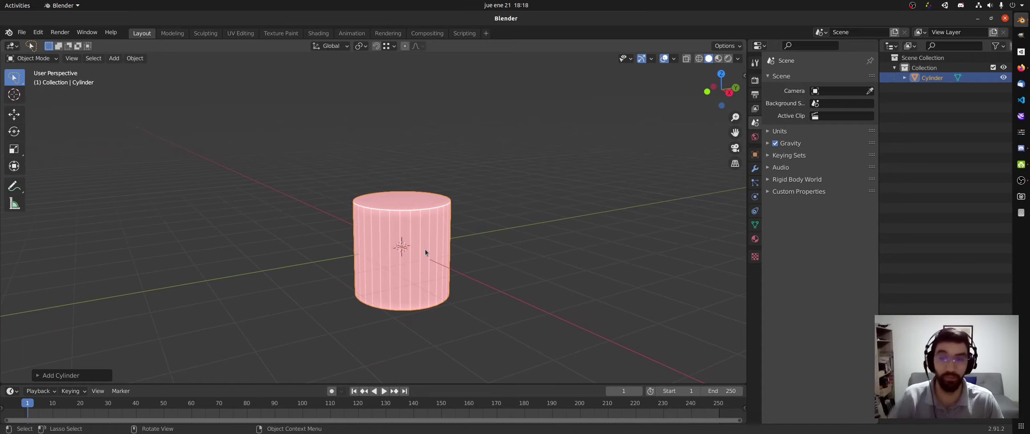
Rename the cylinder object to IO_Rock.
key(F2)
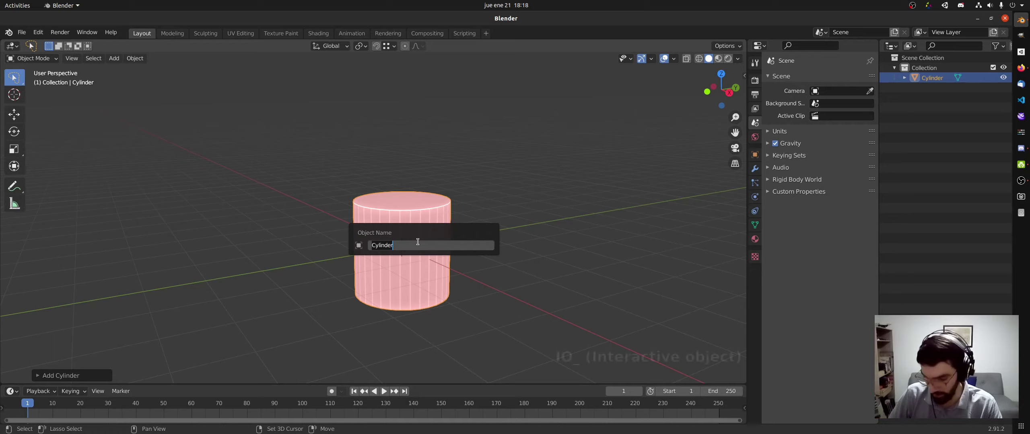
text(IO)
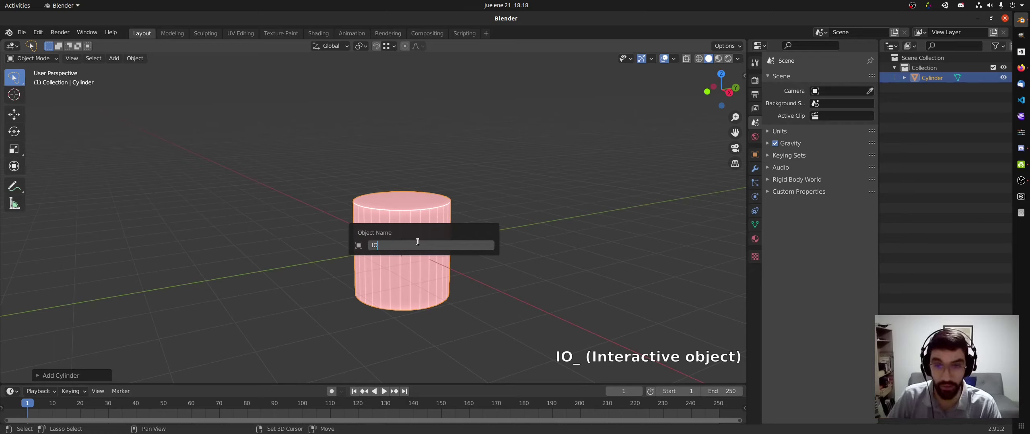
text(_)
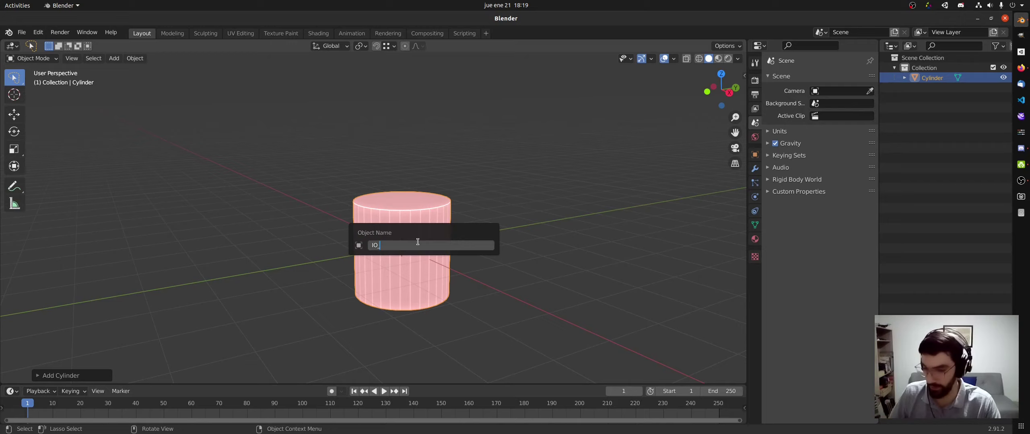
text(_Roc)
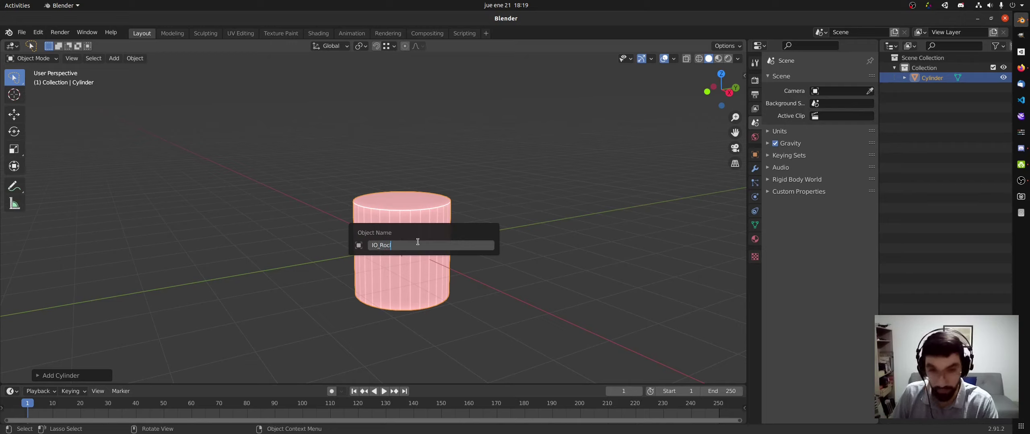
text(k)
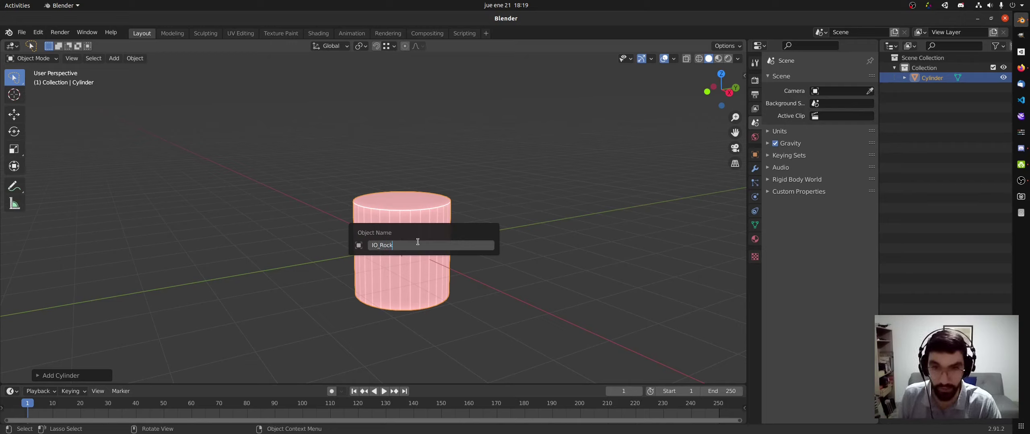
key(Return)
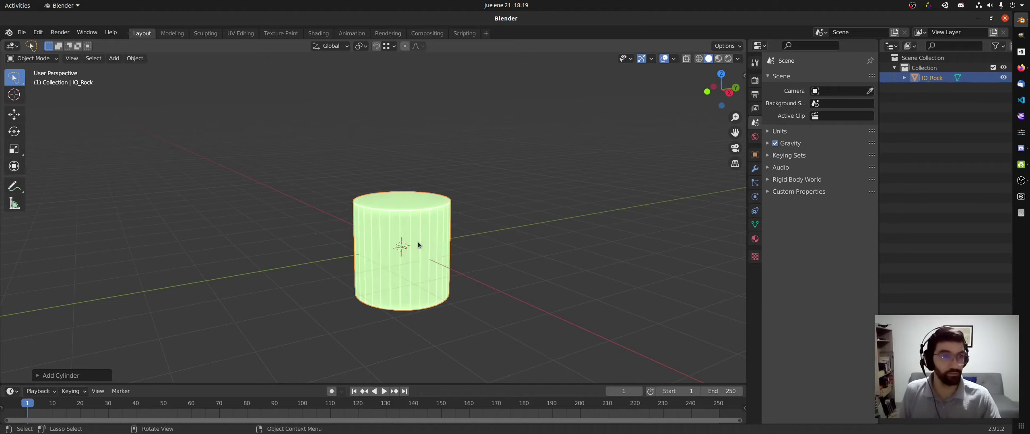
Set the cylinder's dimensions to 0.04 m in X and Y and 0.1 m in Z.
middle_drag(499, 186, 511, 183)
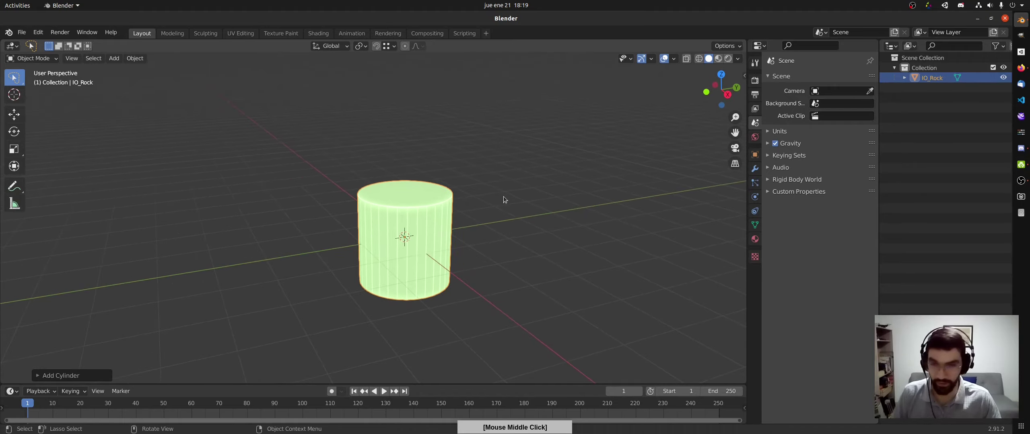
key(n)
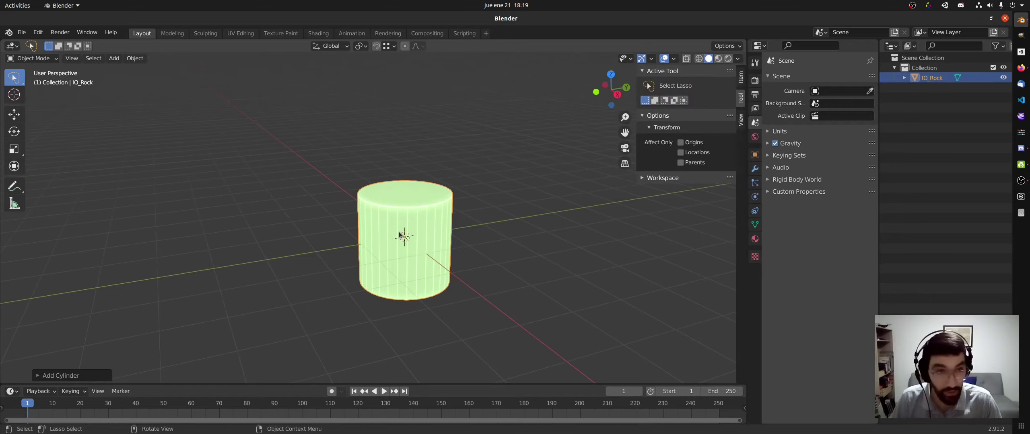
click(740, 76)
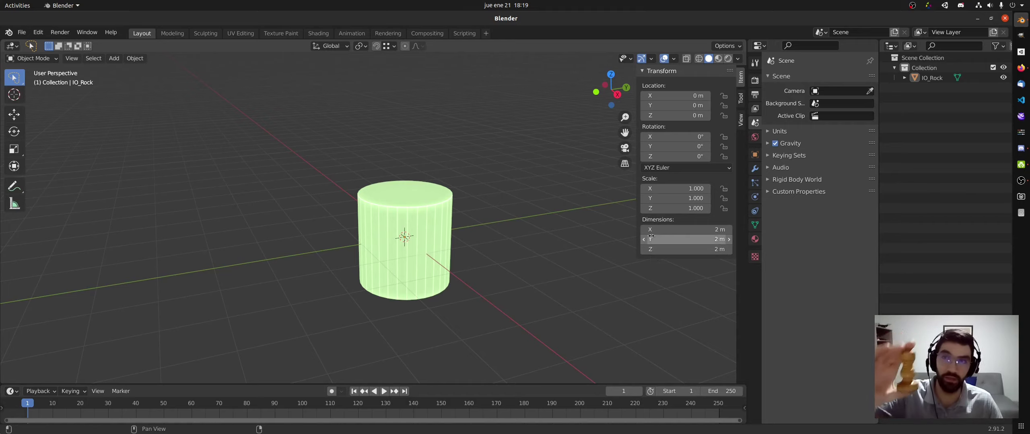
click(686, 253)
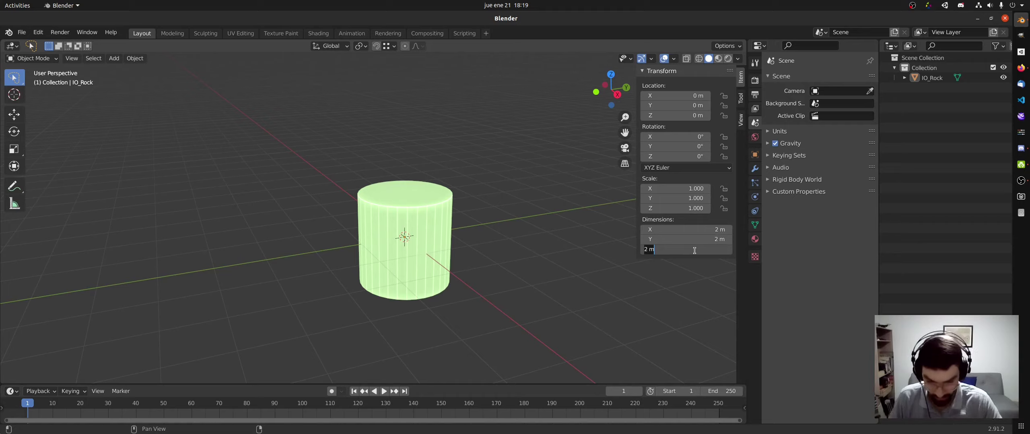
text(0.1)
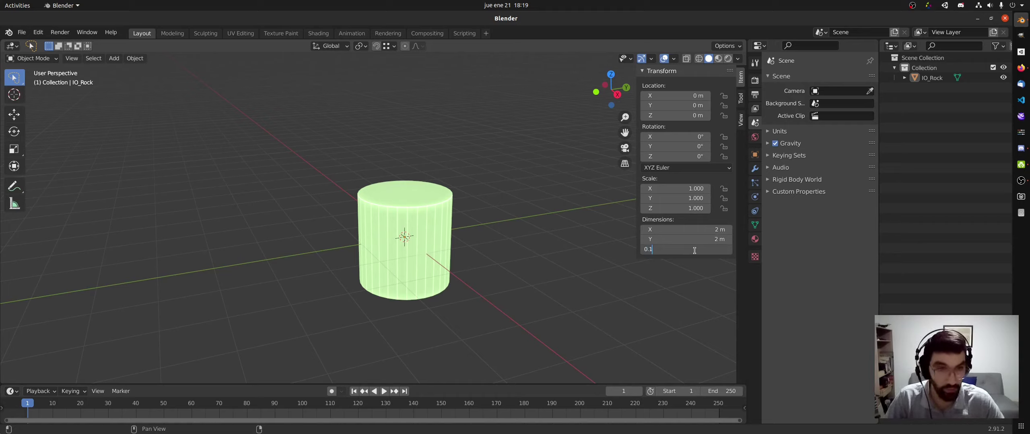
key(Return)
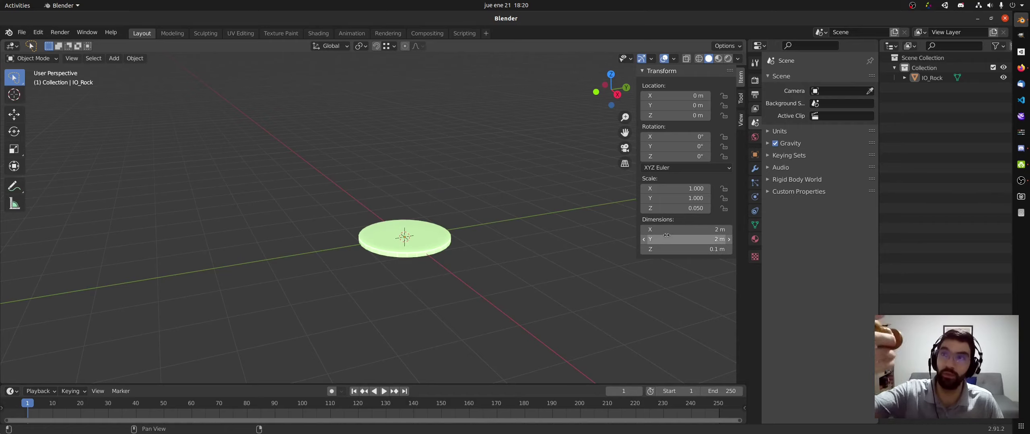
drag(667, 229, 668, 243)
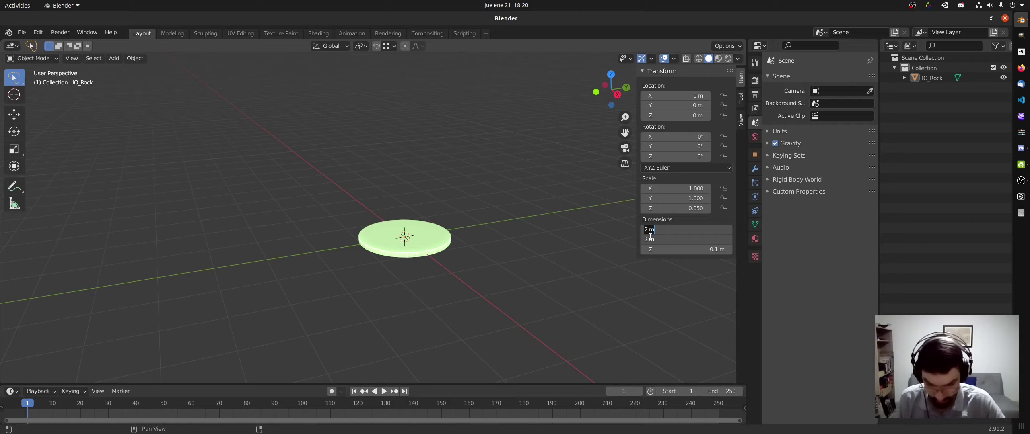
text(0.04)
key(Return)
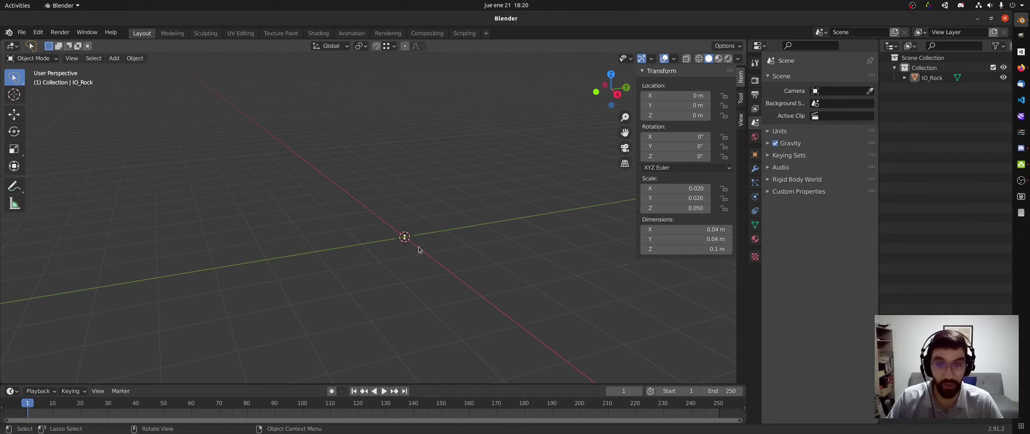
Select the resized cylinder and frame it in the viewport with Frame Selected.
click(405, 239)
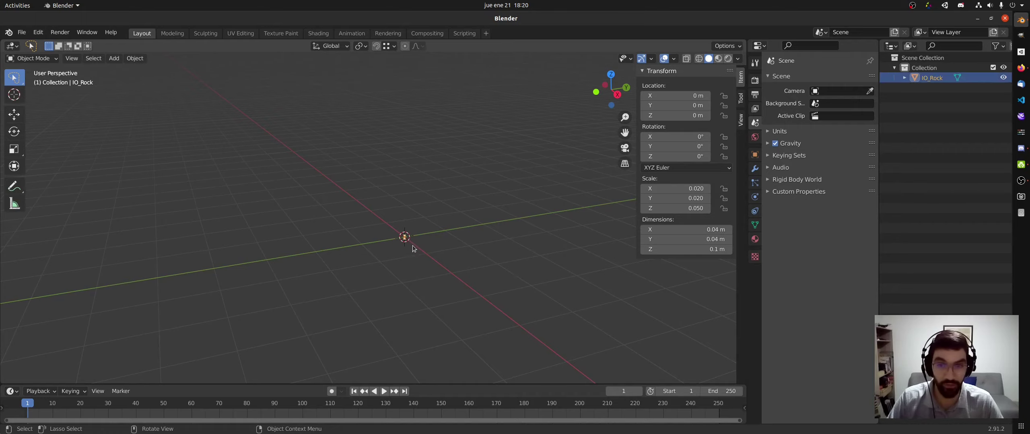
key(KP_Decimal)
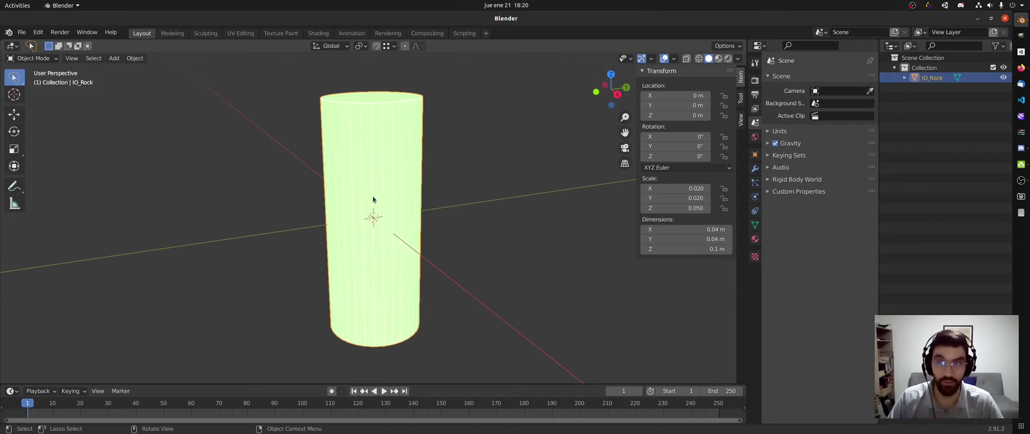
click(74, 60)
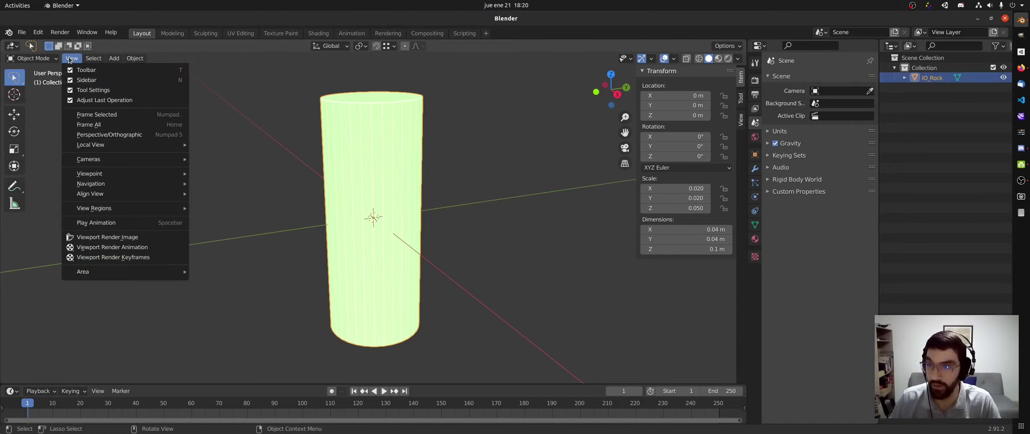
click(71, 55)
click(71, 56)
mouse_move(123, 148)
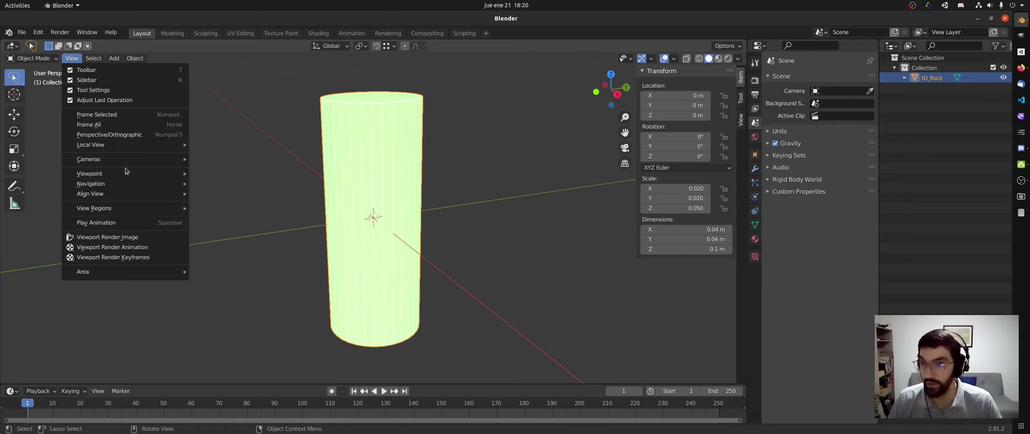
mouse_move(126, 172)
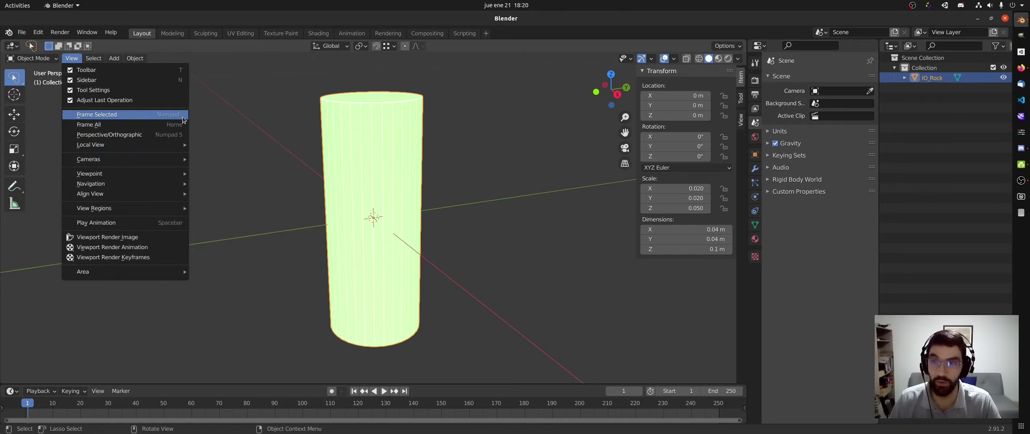
click(161, 116)
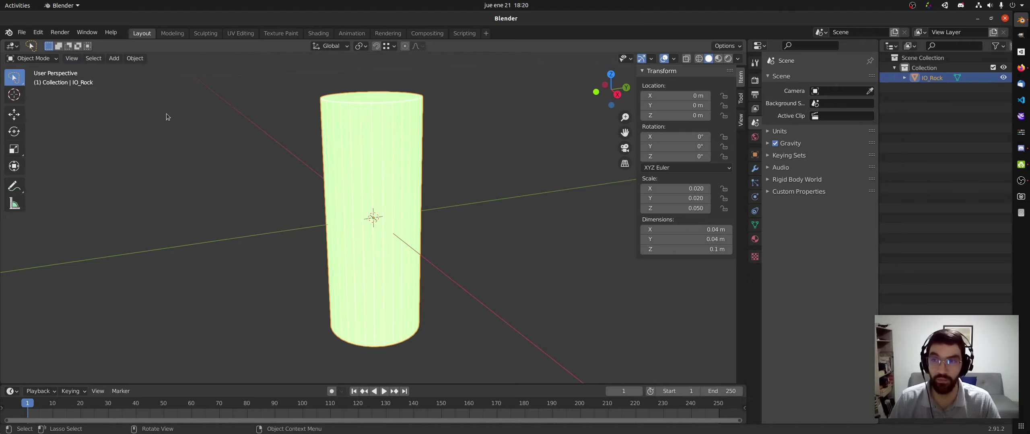
In the right orthographic view, move the cylinder up along Z by about 0.05 m so its base sits on the ground line.
middle_drag(476, 161, 431, 195)
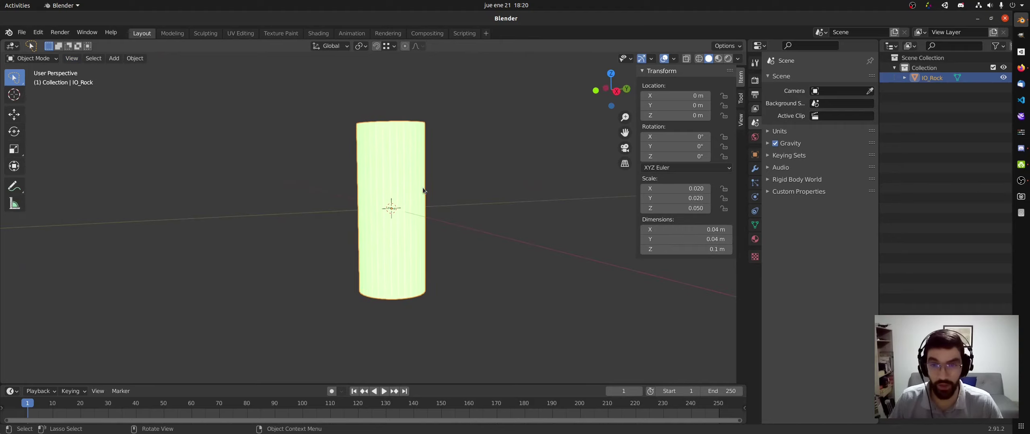
middle_drag(476, 166, 394, 225)
click(619, 91)
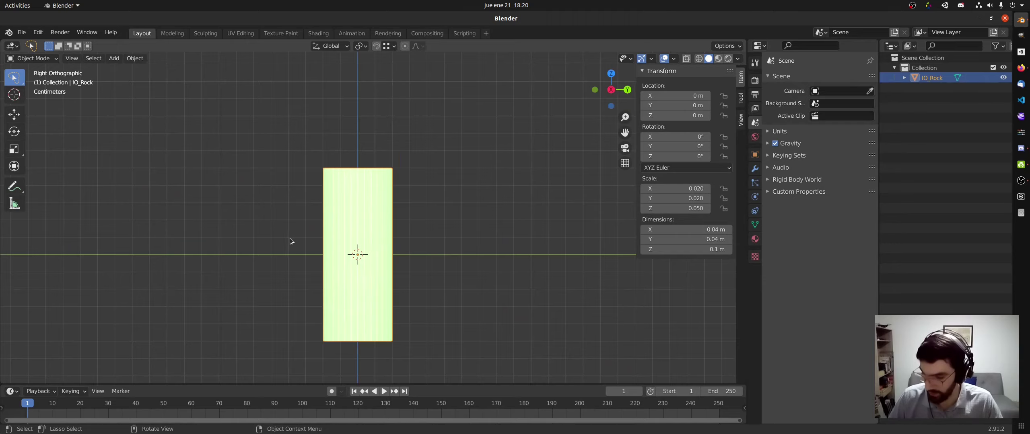
key(g)
key(z)
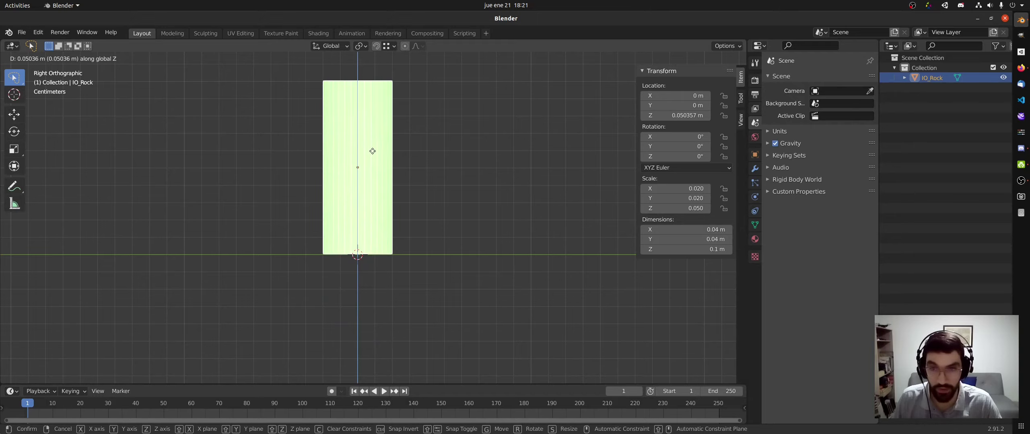
click(373, 163)
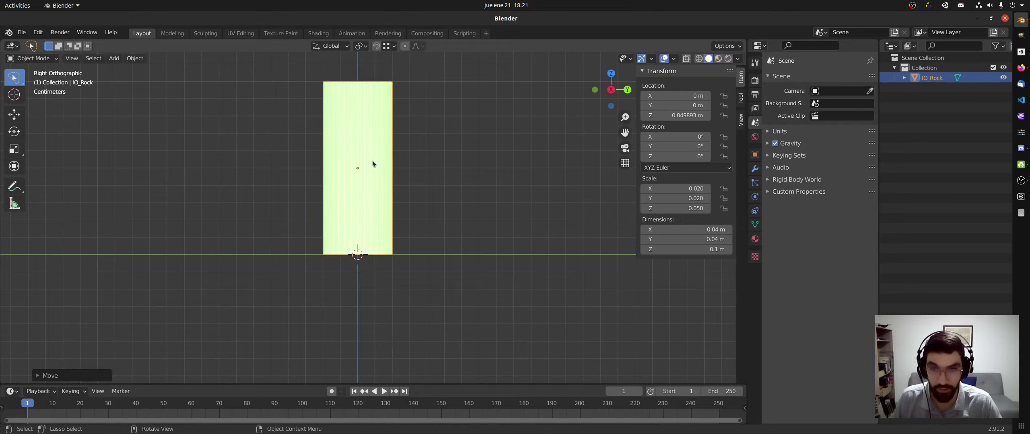
drag(233, 255, 476, 256)
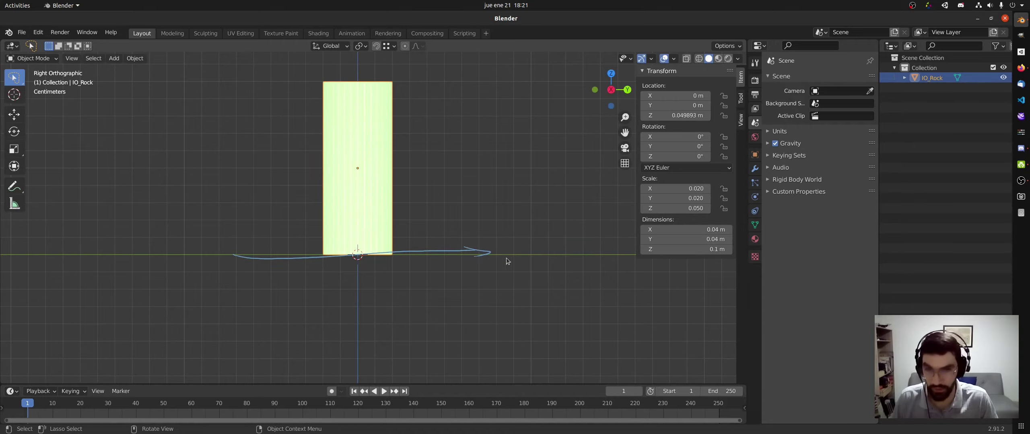
mouse_move(502, 247)
right_down()
mouse_move(383, 238)
mouse_move(241, 257)
mouse_move(444, 256)
mouse_move(349, 266)
right_up()
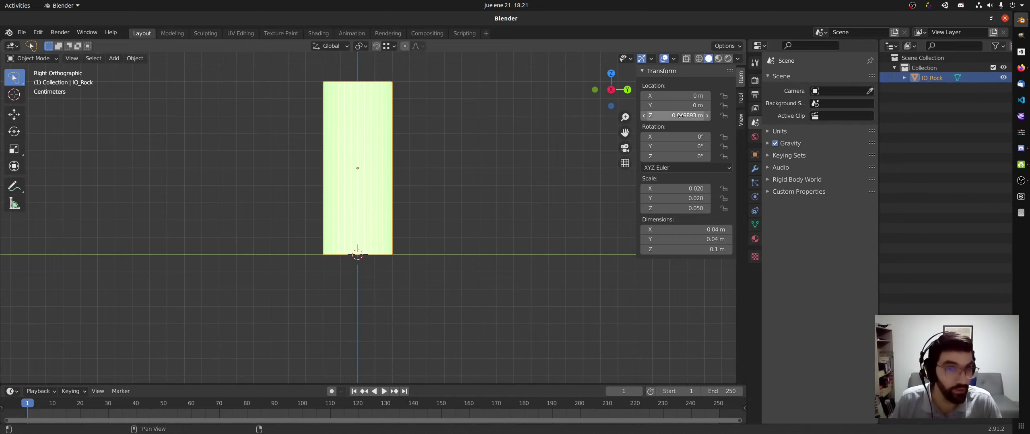
Set the cylinder's Z location to exactly 0.05 m.
click(652, 115)
drag(655, 115, 675, 120)
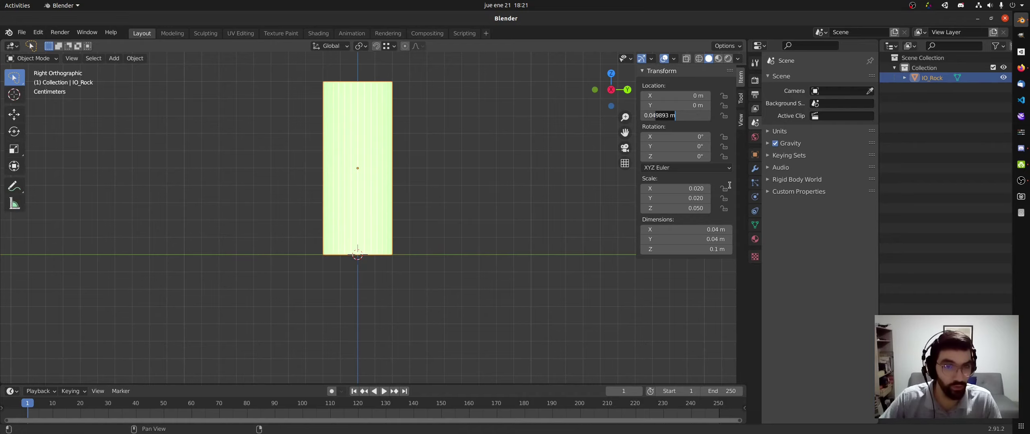
text(0.040)
key(Return)
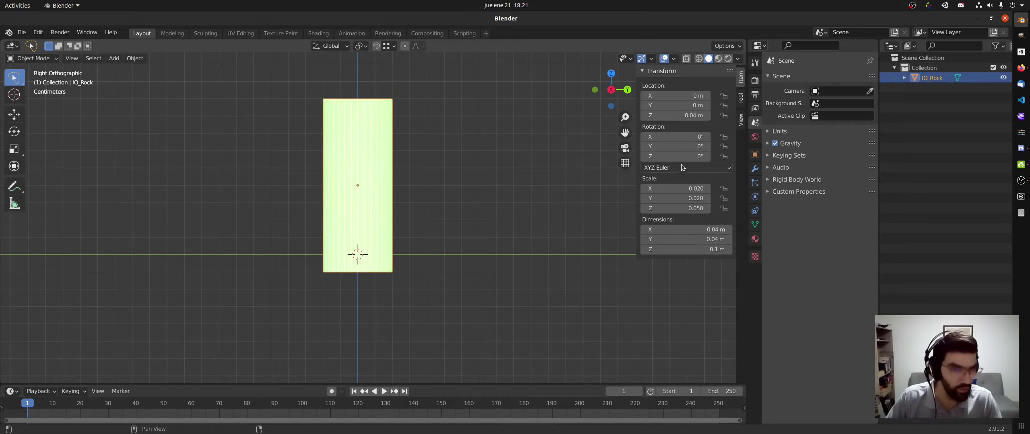
click(680, 115)
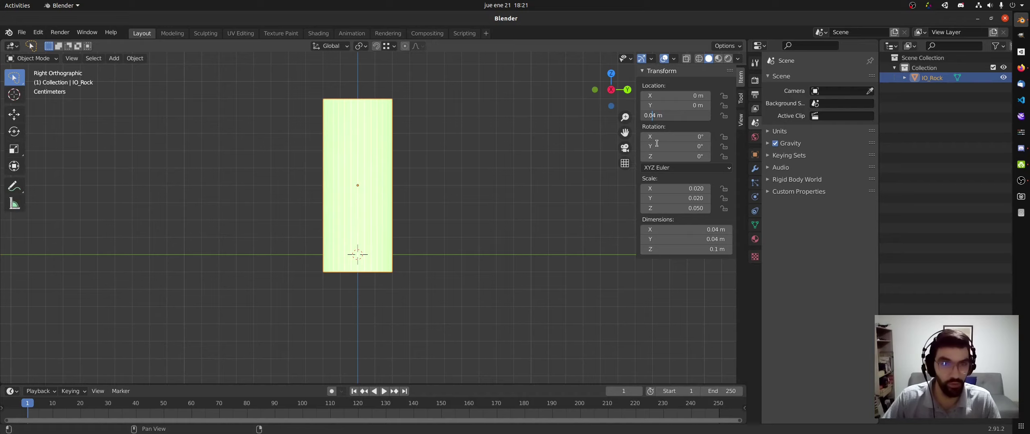
key(Delete)
text(5)
key(Return)
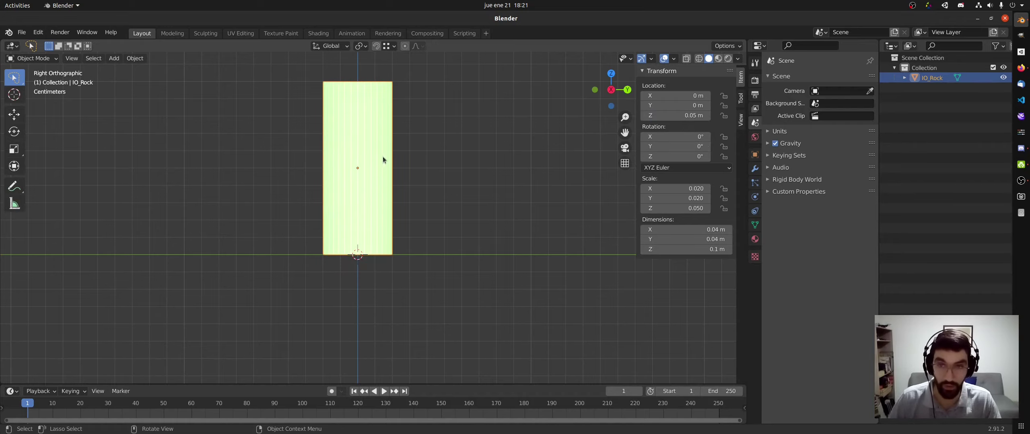
Apply all transforms to the cylinder, resetting its location and scale and placing its origin at the base.
ctrl+middle_drag(420, 256, 410, 187)
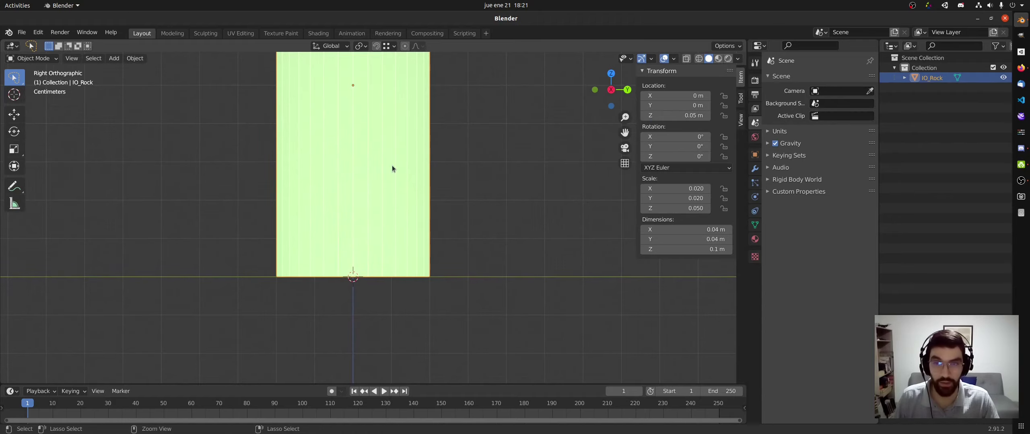
ctrl+middle_drag(393, 168, 420, 207)
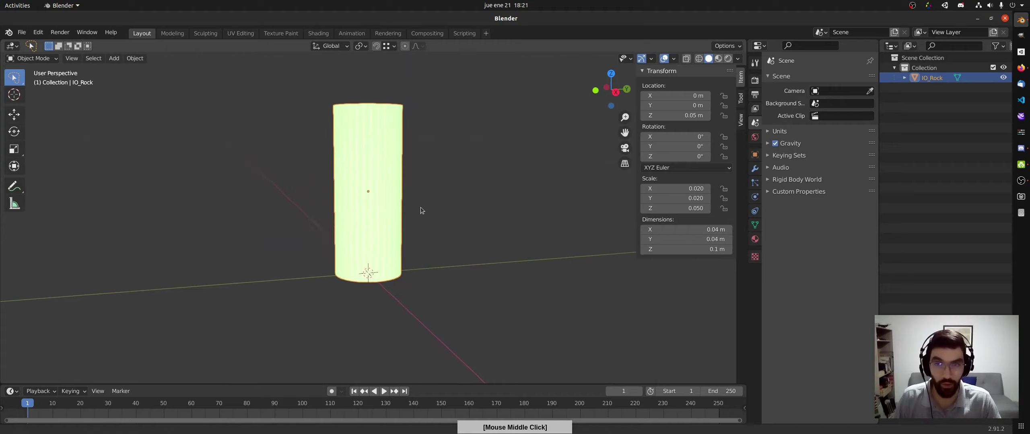
click(370, 190)
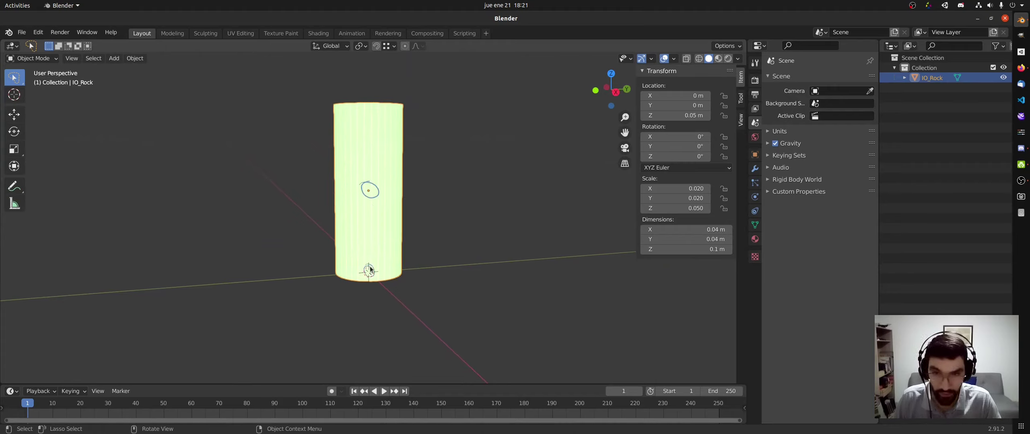
mouse_move(575, 199)
mouse_down()
mouse_move(620, 203)
mouse_move(606, 212)
mouse_up()
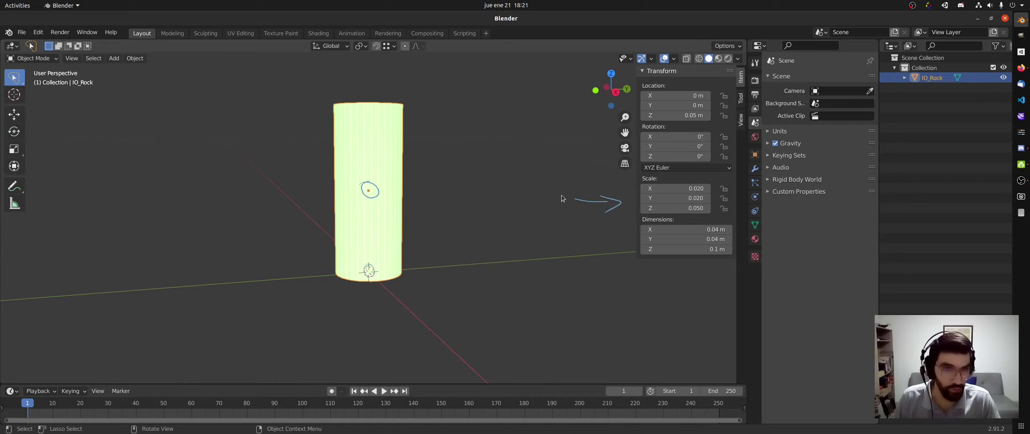
mouse_move(575, 199)
right_down()
mouse_move(611, 198)
mouse_move(546, 212)
mouse_move(369, 189)
mouse_move(363, 252)
mouse_move(374, 258)
right_up()
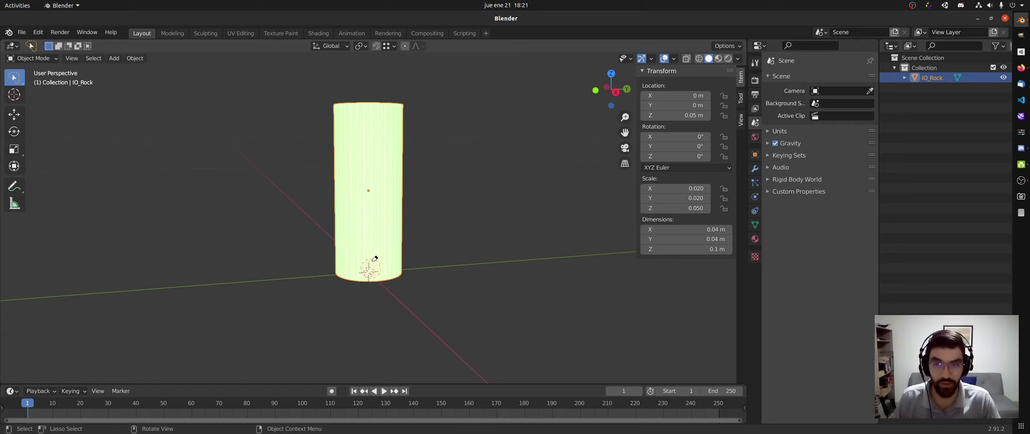
click(133, 59)
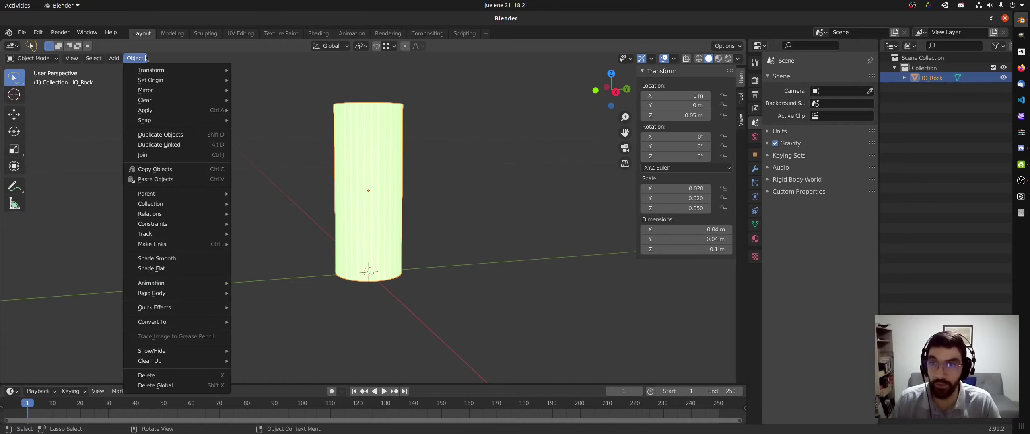
mouse_move(159, 110)
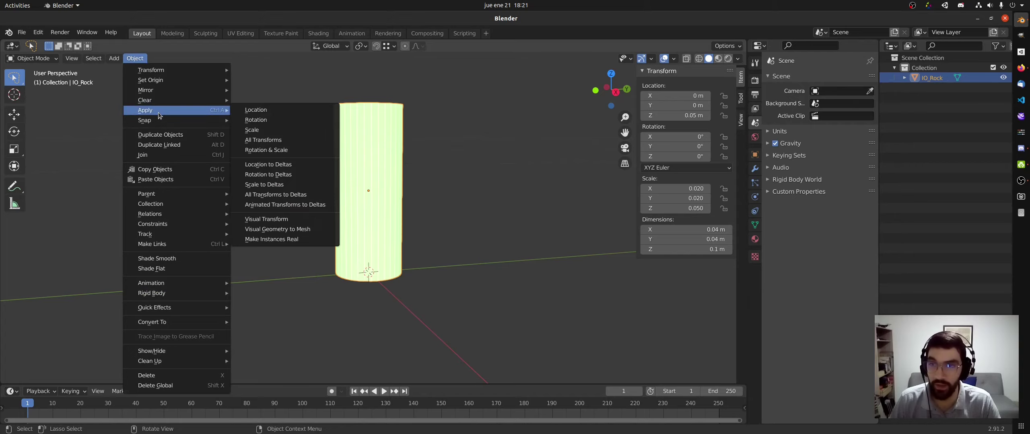
click(277, 141)
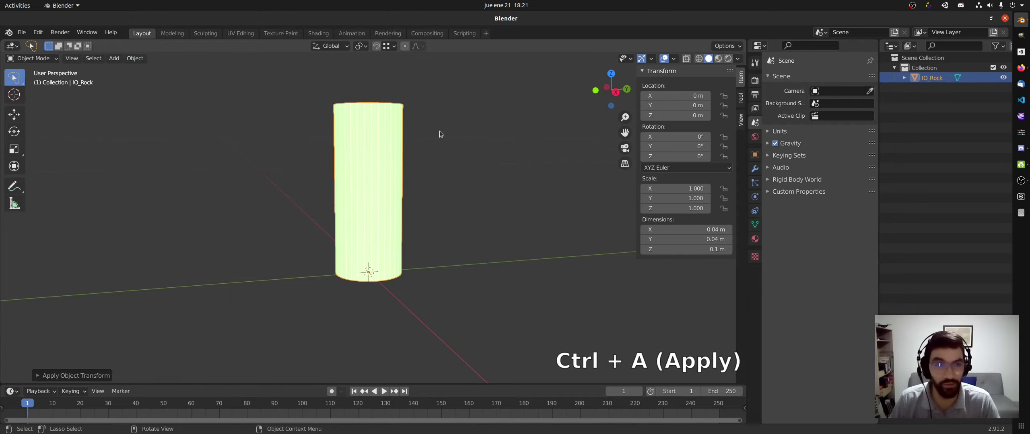
middle_drag(406, 225, 402, 217)
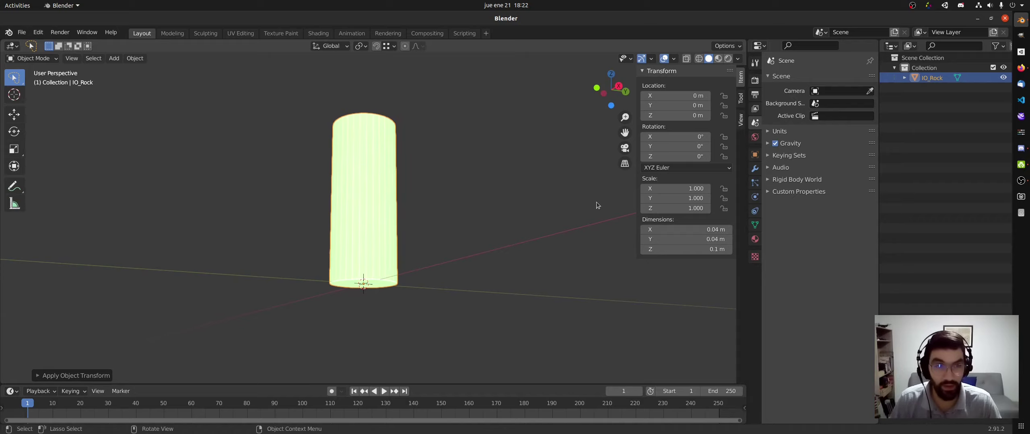
middle_drag(578, 107, 538, 181)
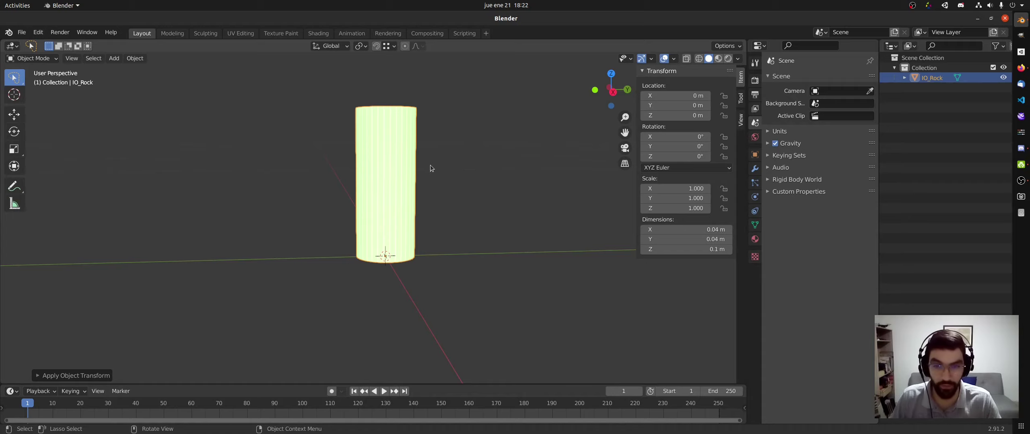
middle_drag(430, 168, 378, 223)
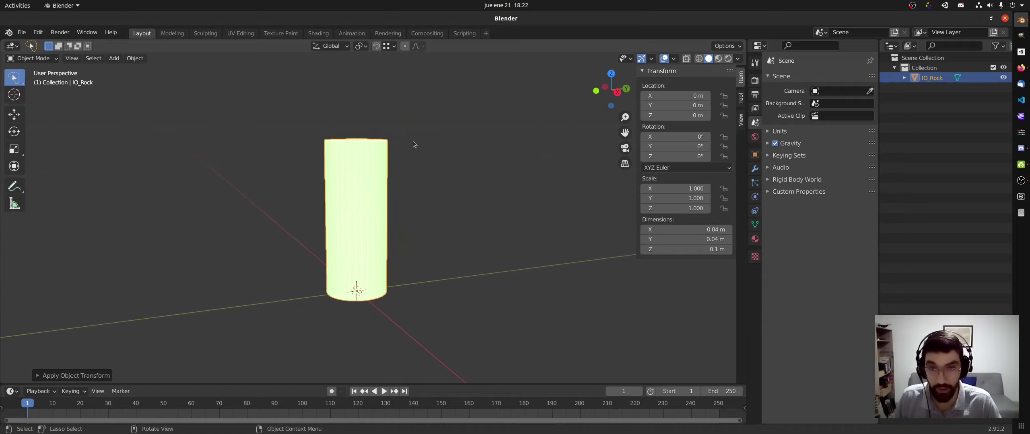
key(ctrl+a)
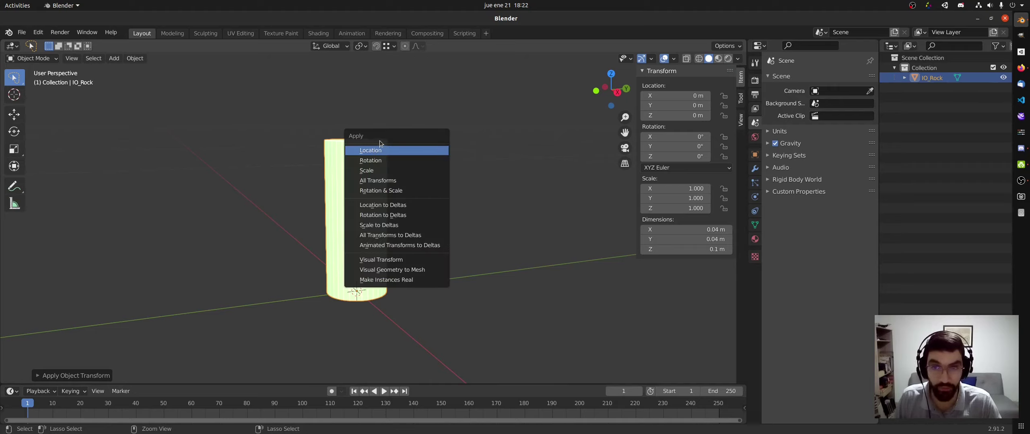
click(135, 58)
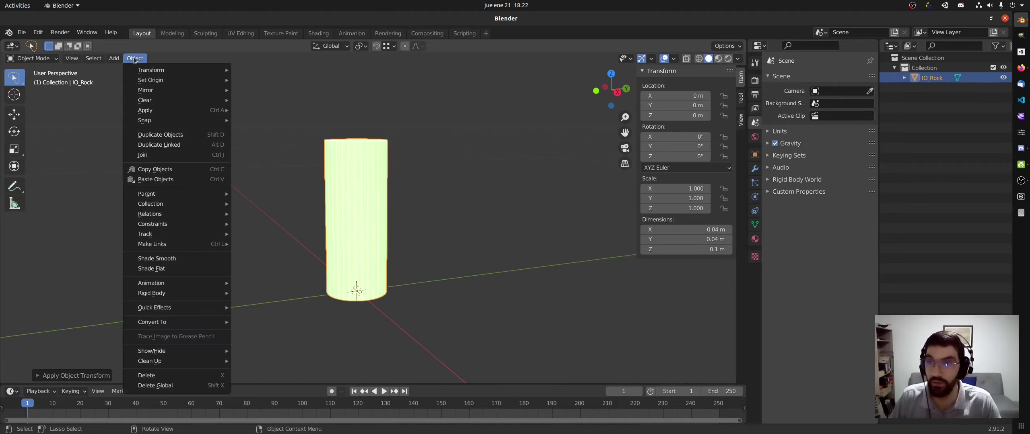
mouse_move(215, 113)
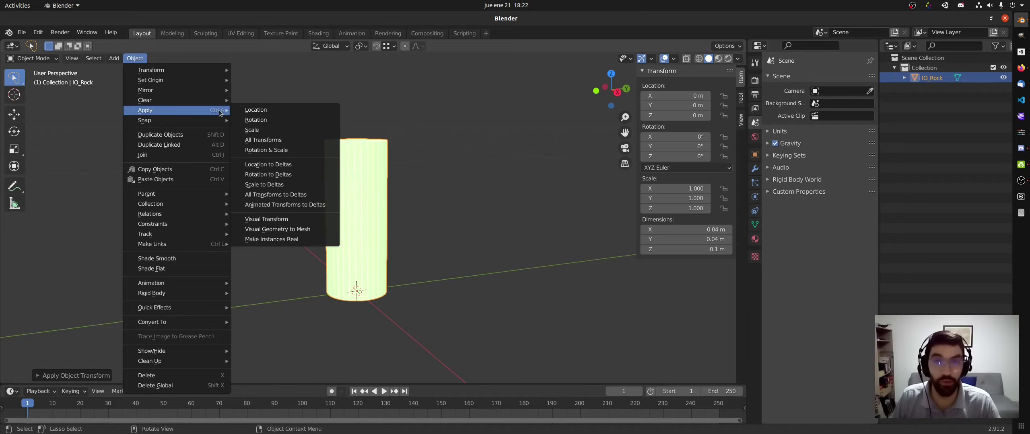
click(391, 95)
middle_drag(368, 190, 418, 188)
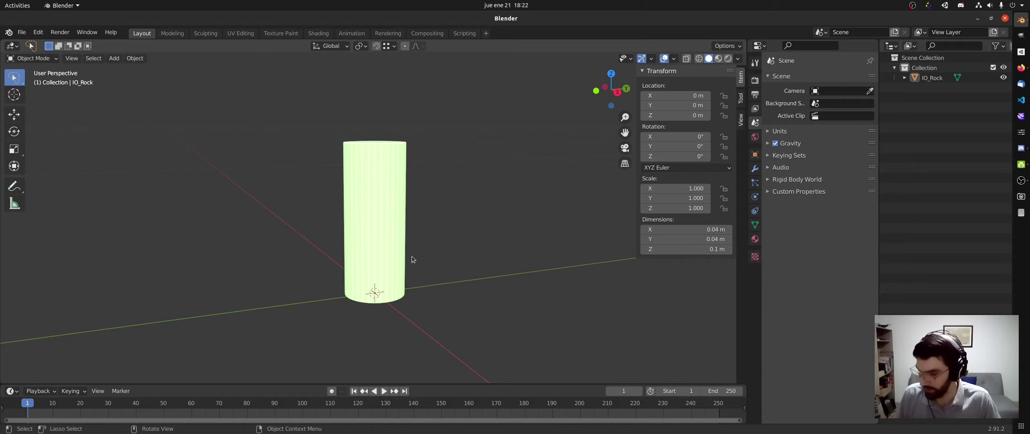
Start saving the file and create a new folder named Martes-Jueves inside the 2021 01 folder.
key(ctrl+s)
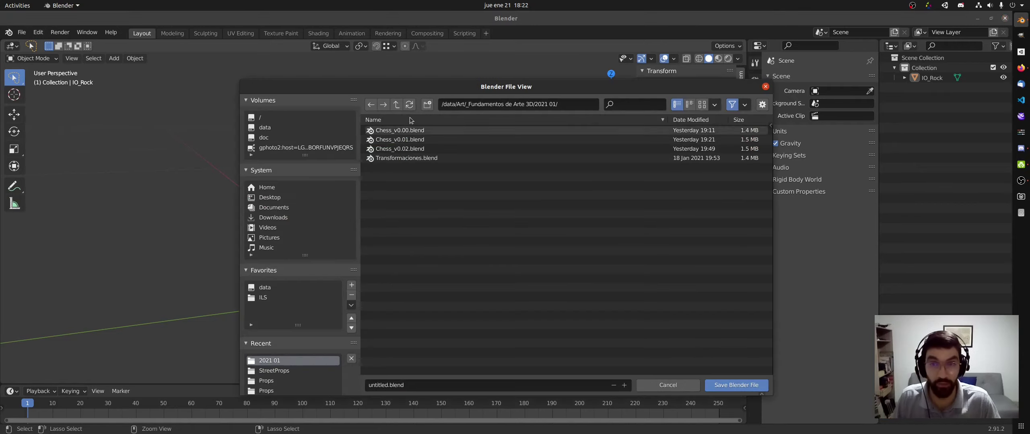
click(396, 105)
click(392, 150)
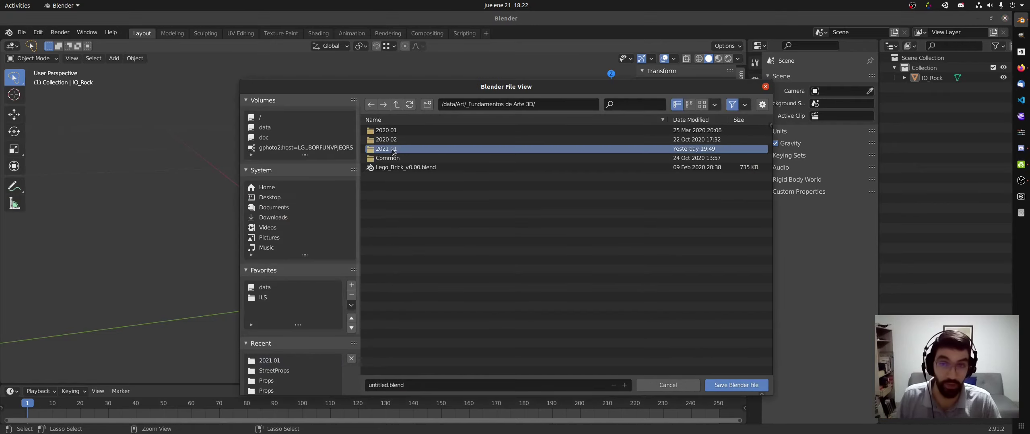
double_click(392, 150)
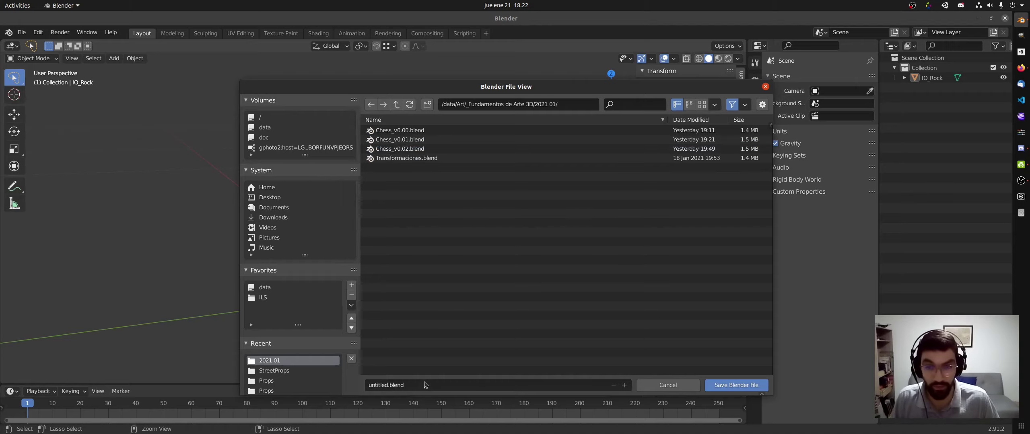
click(427, 105)
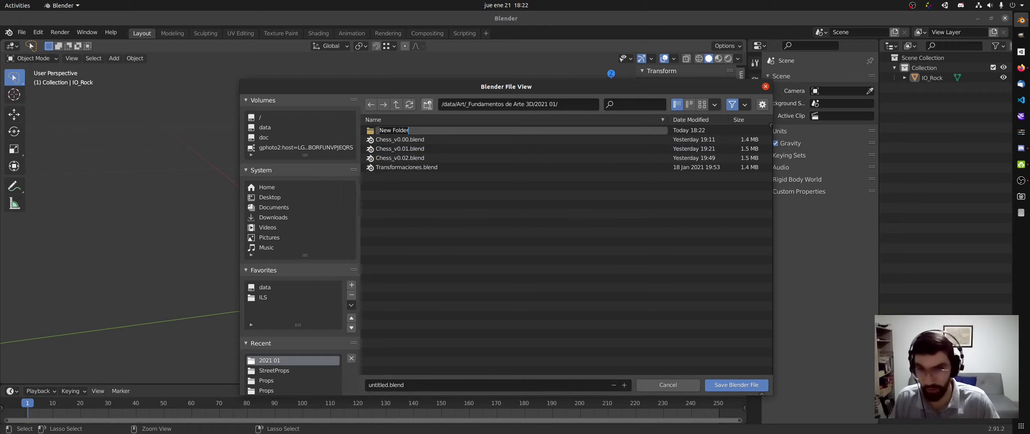
text(Martes)
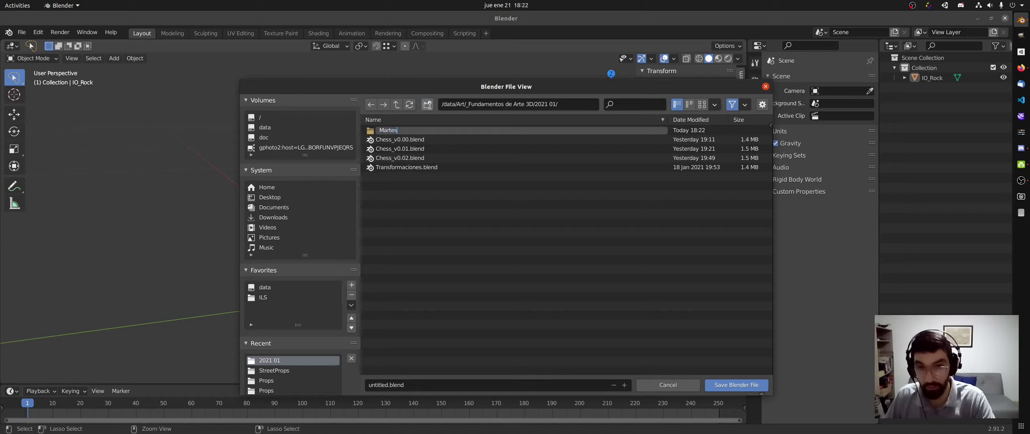
text(-Jue)
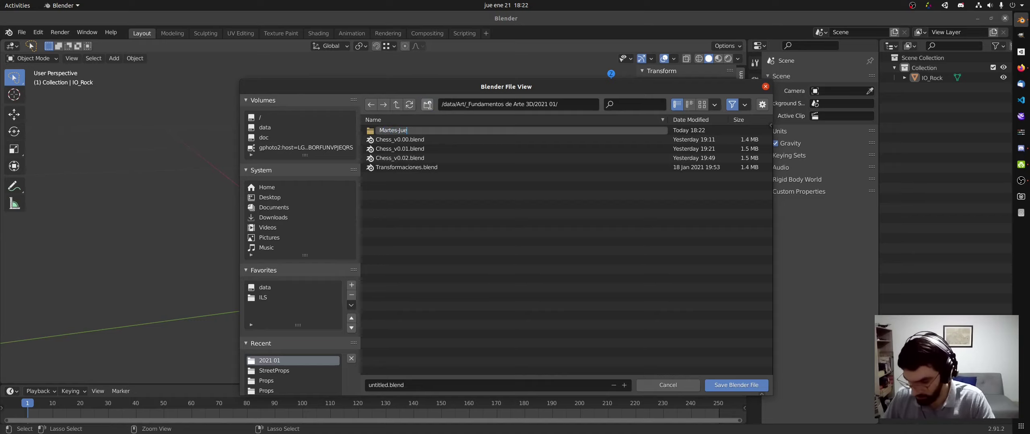
text(ves)
key(Return)
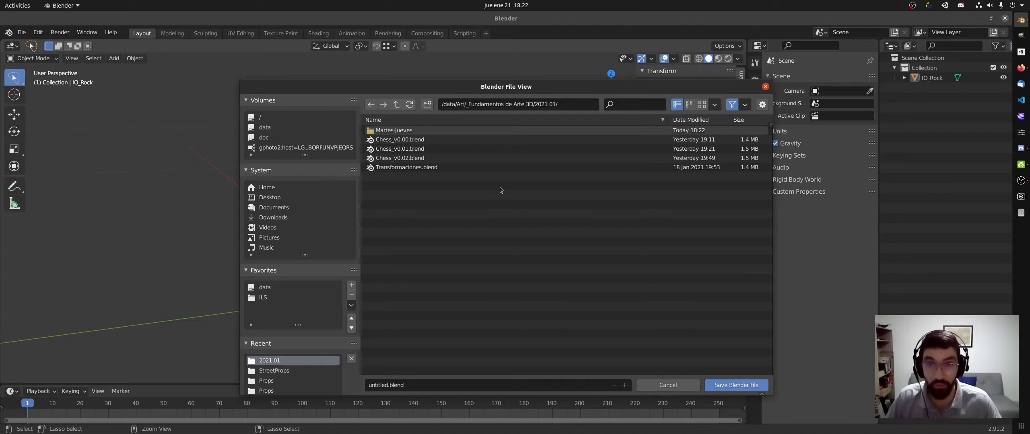
Save the file as Chess_v0.00.blend in the Martes-Jueves folder.
double_click(416, 131)
click(429, 386)
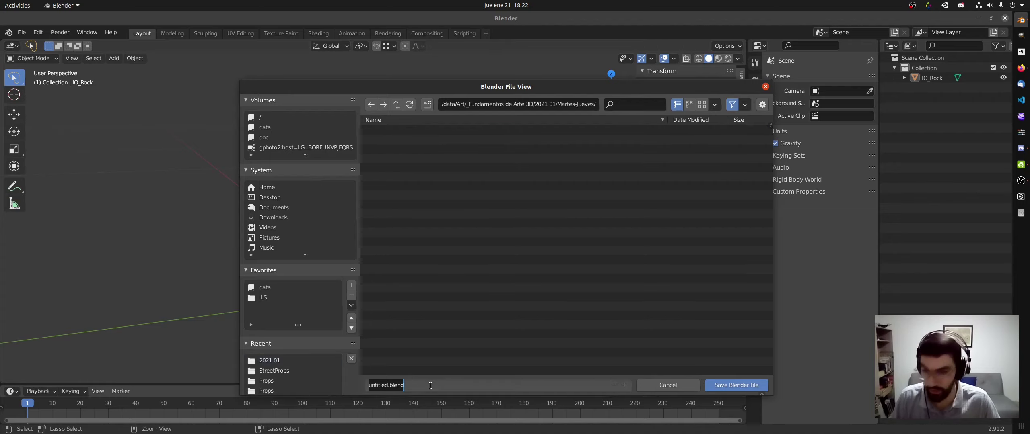
text(Chess)
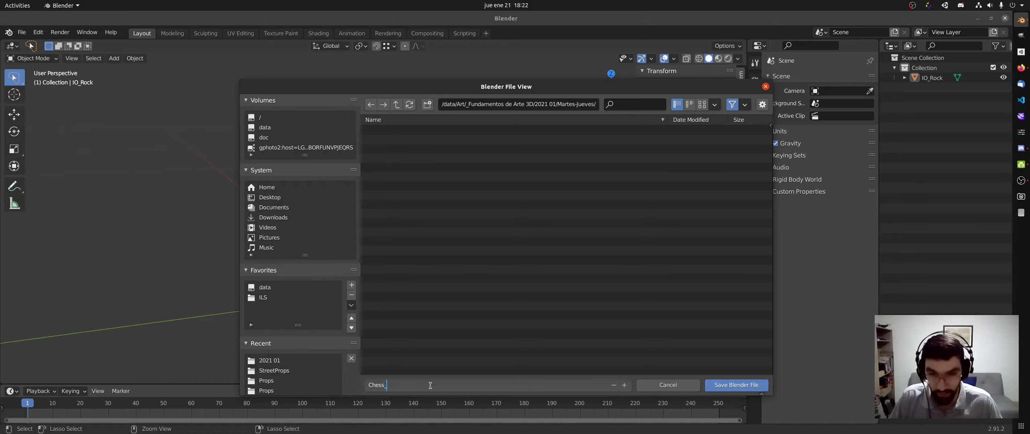
text(_v0.00.blend)
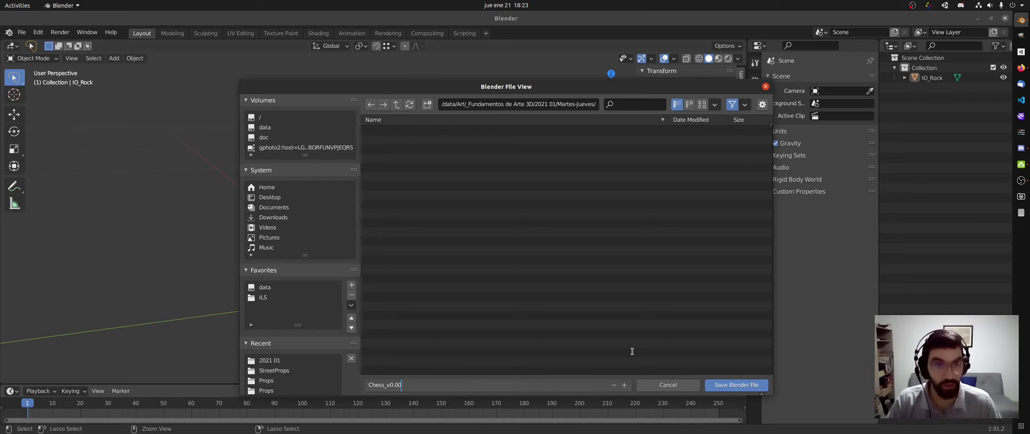
click(721, 385)
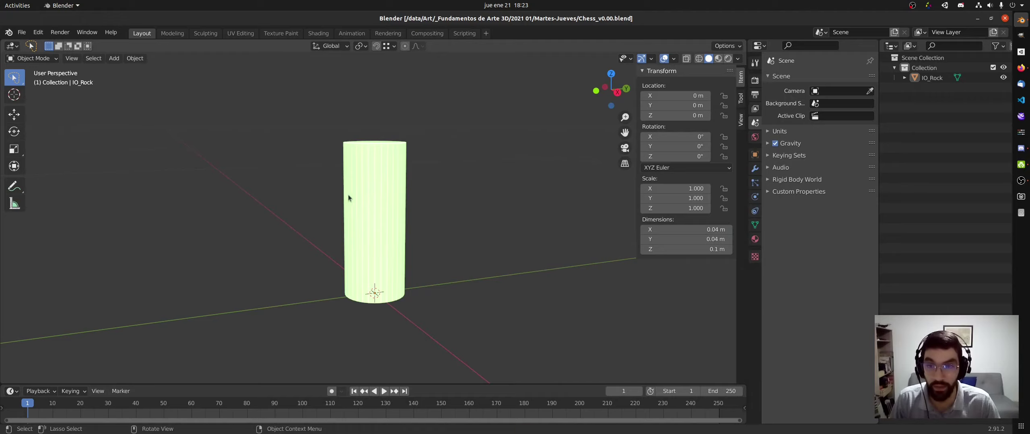
Switch the cylinder to Edit Mode and examine the vertices around its top rim.
click(33, 59)
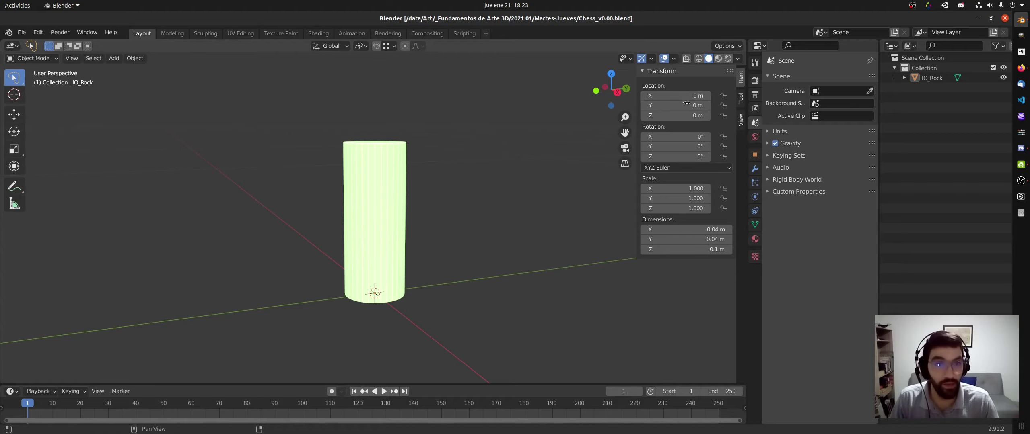
click(52, 59)
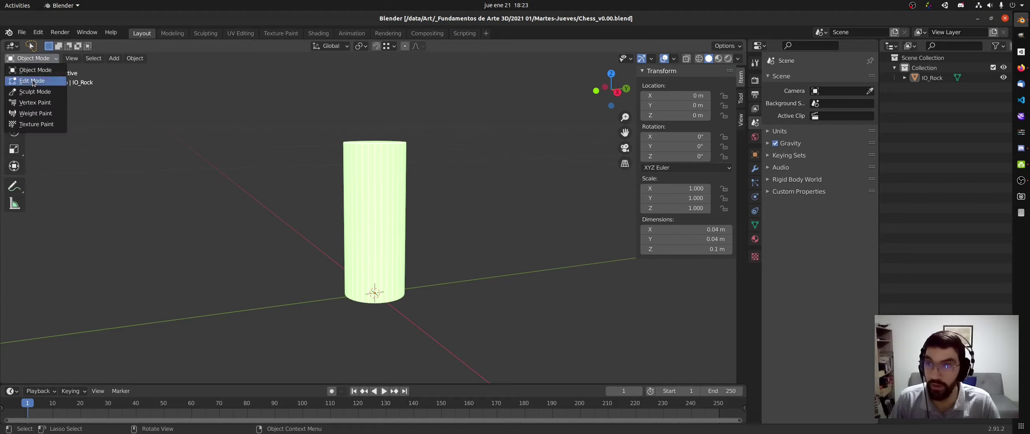
click(32, 82)
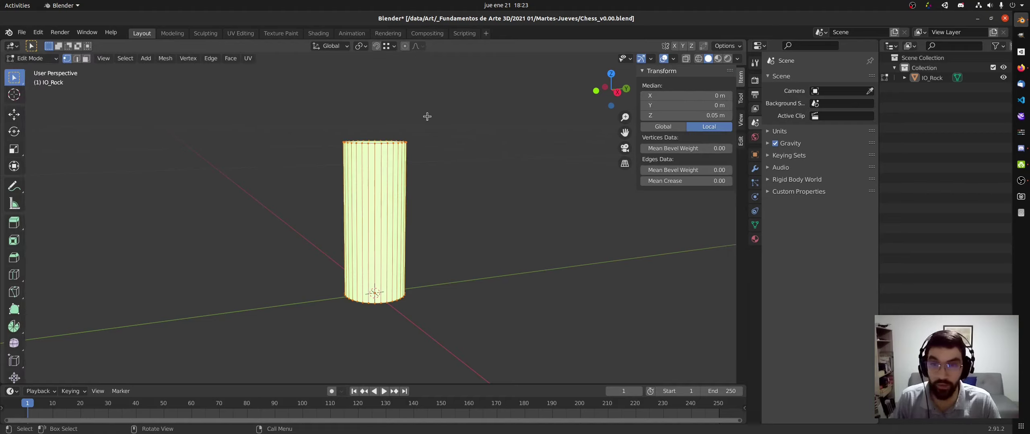
middle_drag(427, 117, 408, 184)
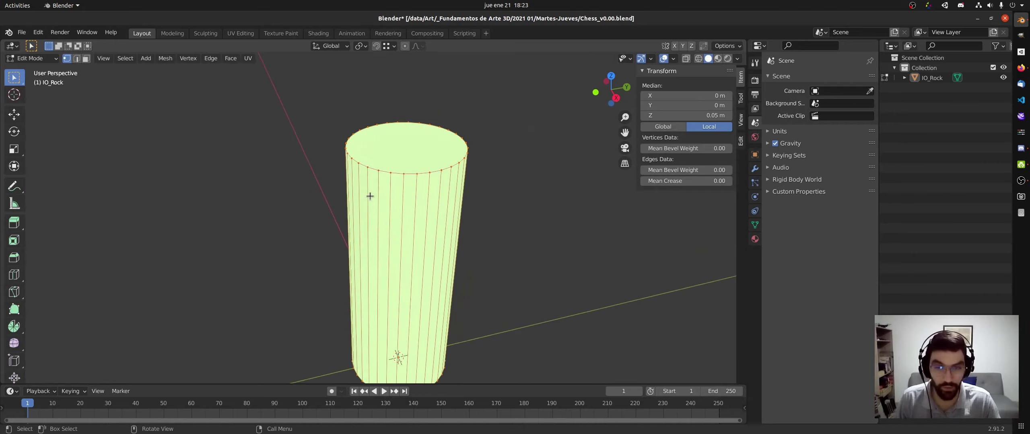
shift+middle_drag(395, 133, 405, 155)
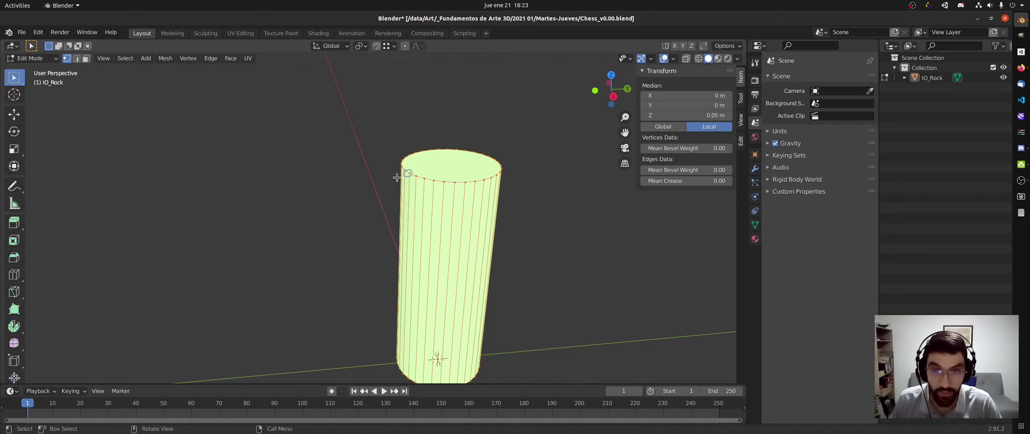
key(alt+Tab)
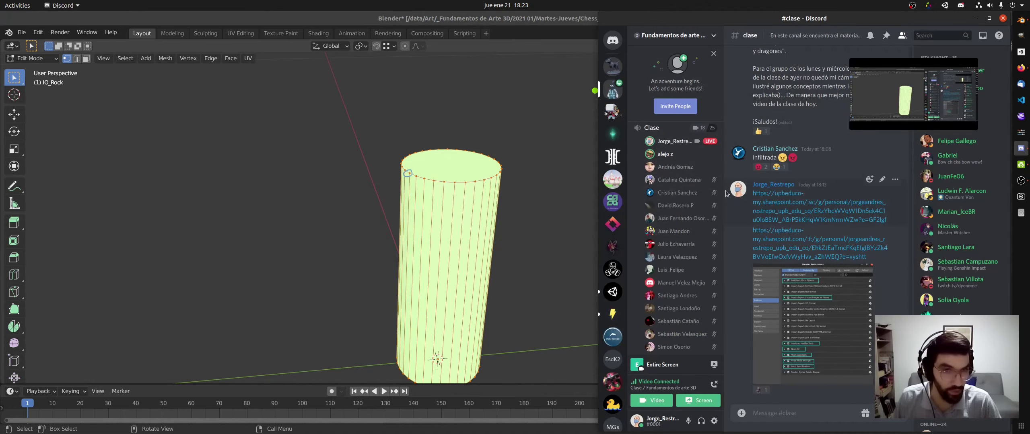
scroll(721, 204, down, 1)
scroll(721, 204, up, 2)
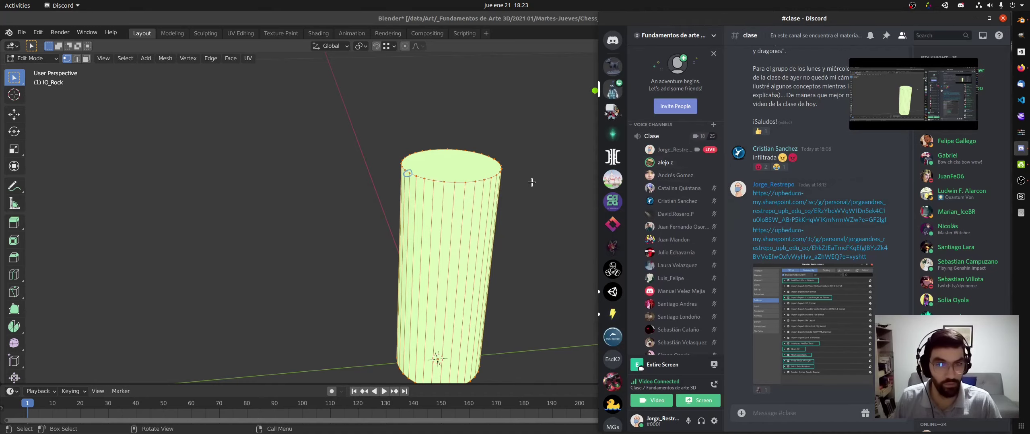
middle_drag(531, 180, 531, 187)
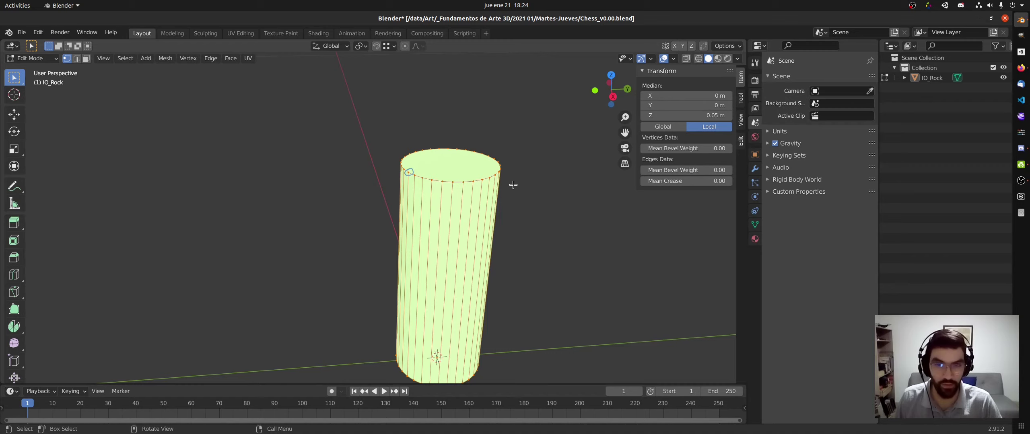
key(alt+Tab)
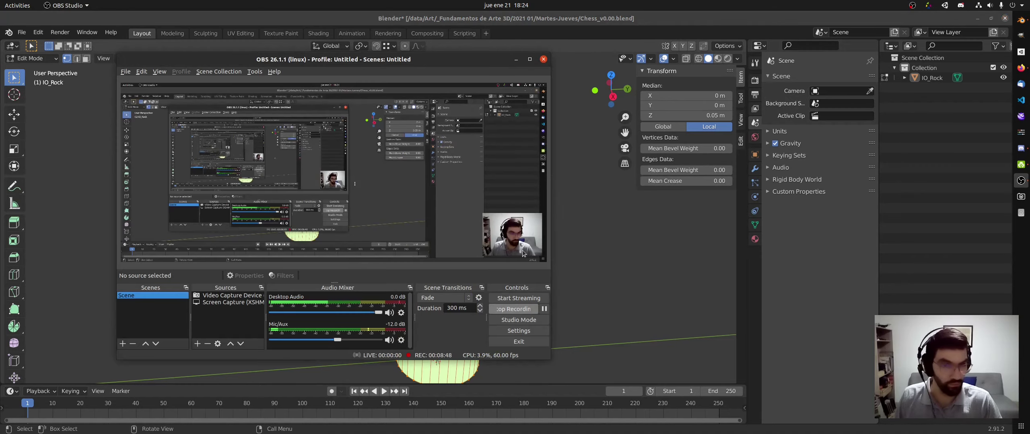
key(alt+Tab)
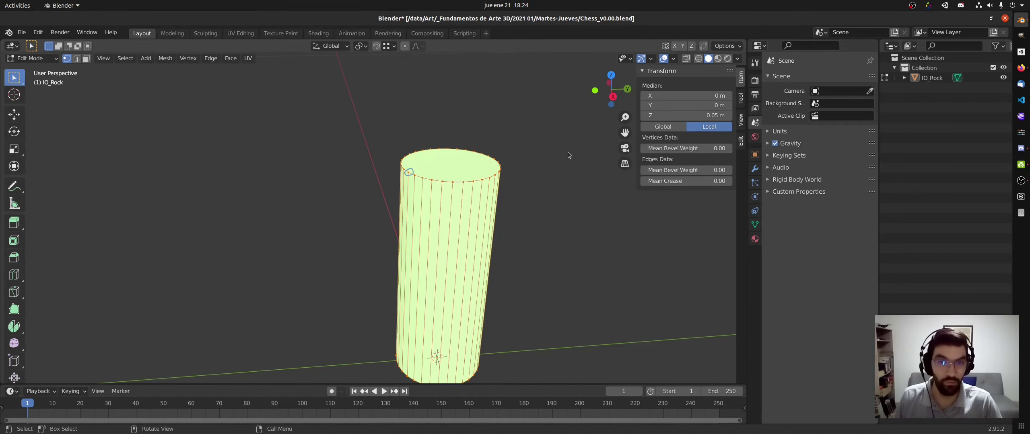
Switch to Discord, enlarge the cylinder screenshot posted in the clase channel, and return to Blender.
key(alt+Tab)
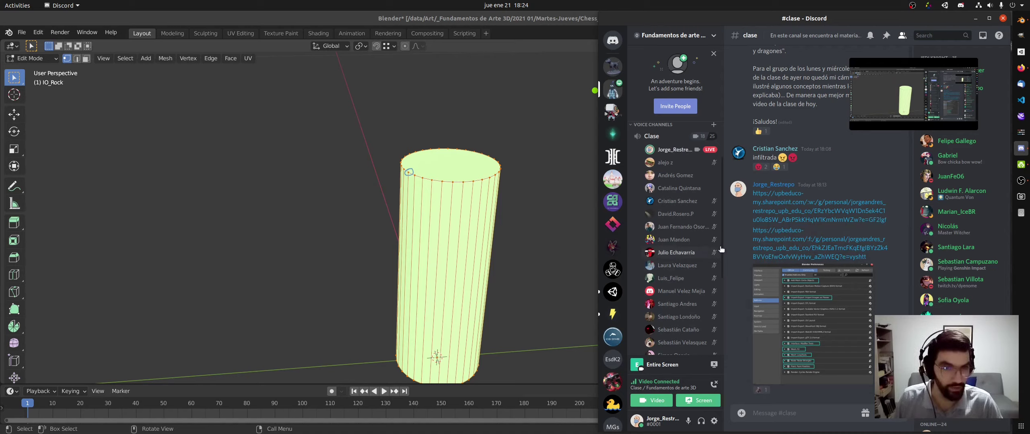
scroll(722, 257, down, 2)
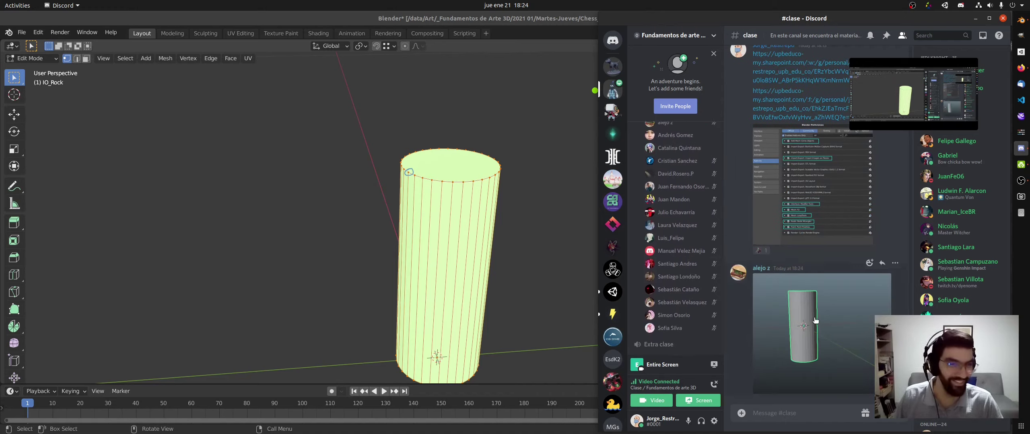
click(811, 307)
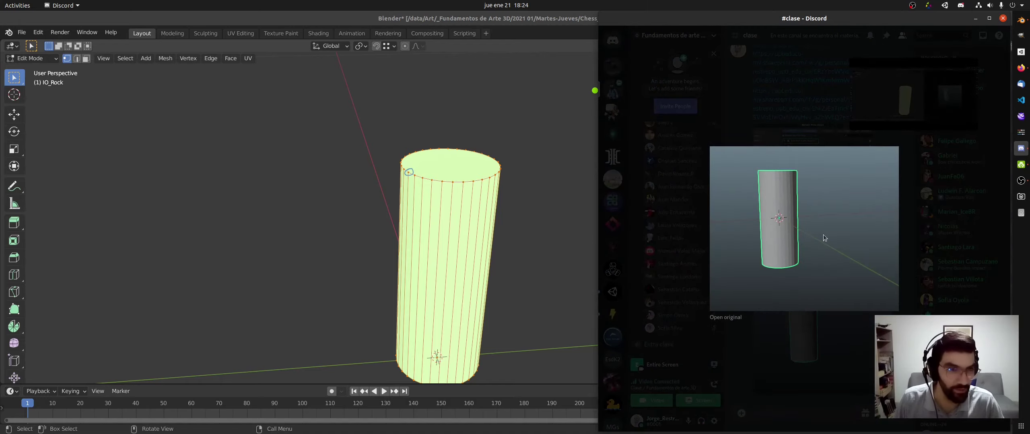
click(392, 238)
In Object Mode, view the cylinder in back orthographic view and annotate the ground line with a long double-headed arrow.
key(Tab)
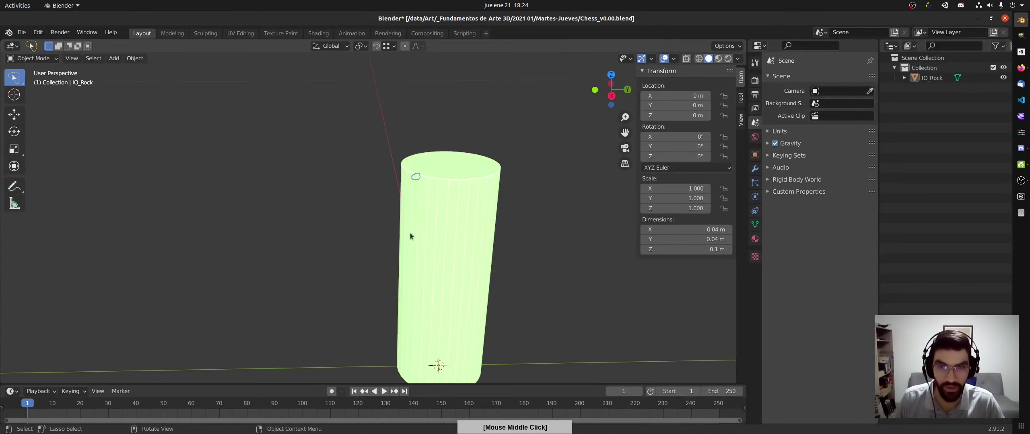
middle_drag(410, 233, 417, 218)
scroll(400, 248, down, 3)
key(KP_1)
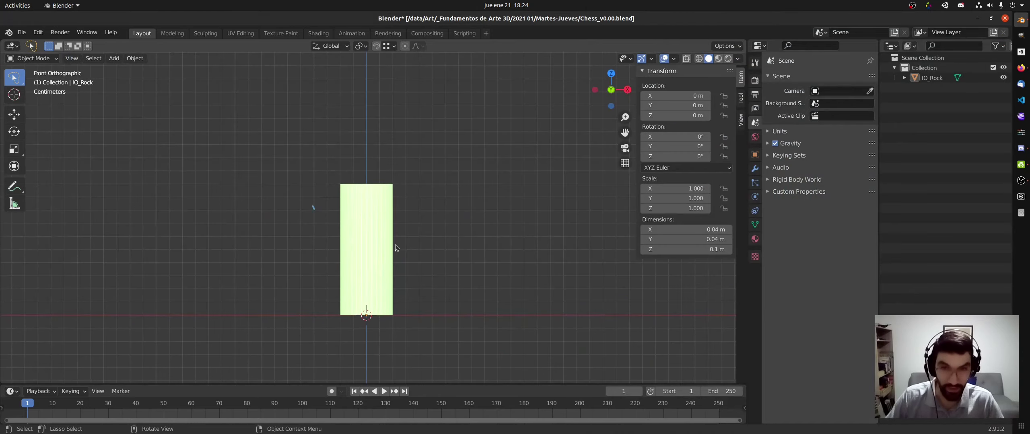
middle_drag(468, 127, 478, 151)
click(599, 89)
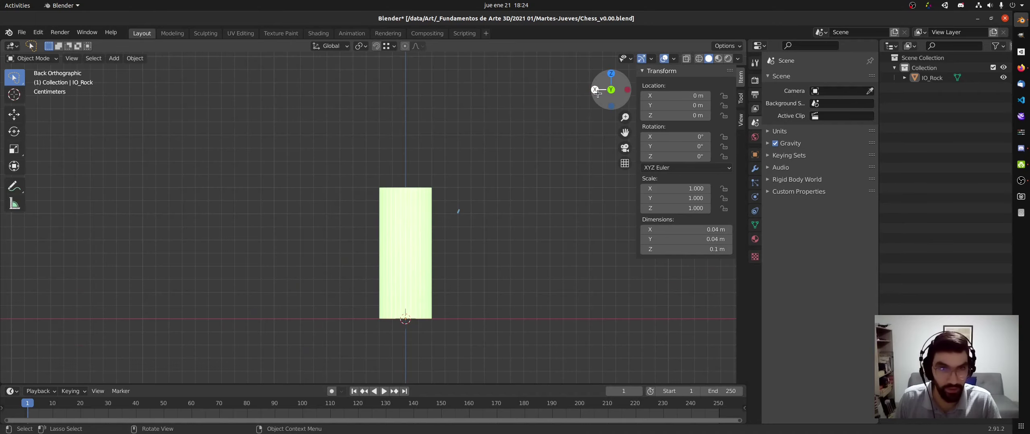
mouse_move(287, 319)
mouse_down()
mouse_move(496, 306)
mouse_move(511, 323)
mouse_move(276, 321)
mouse_move(302, 311)
mouse_up()
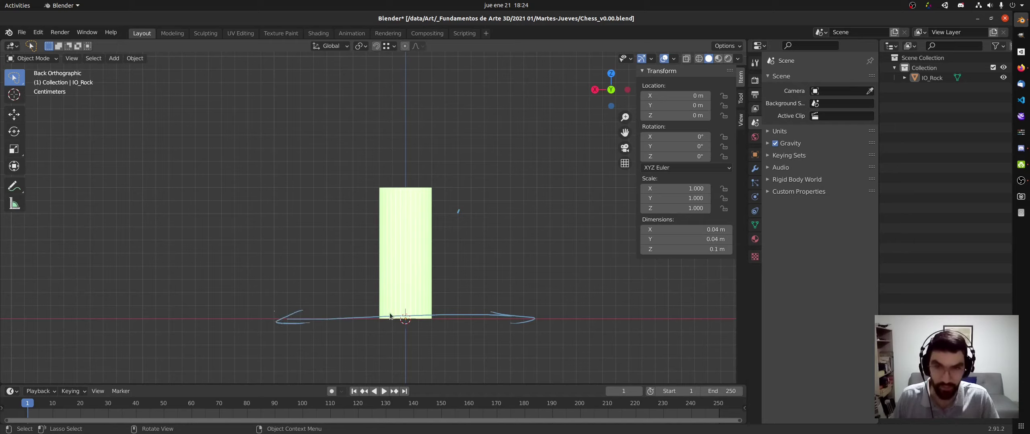
Move the IO_Rock cylinder -0.05 m along the Z axis.
key(z)
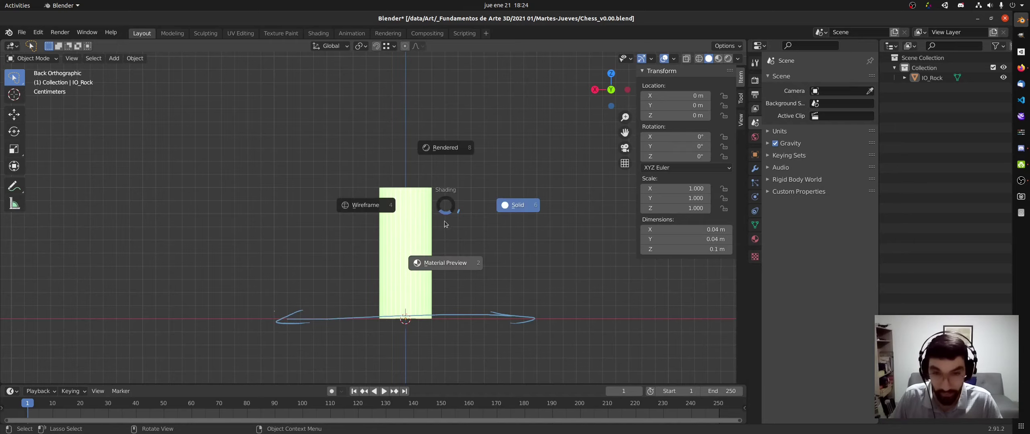
click(487, 227)
click(422, 240)
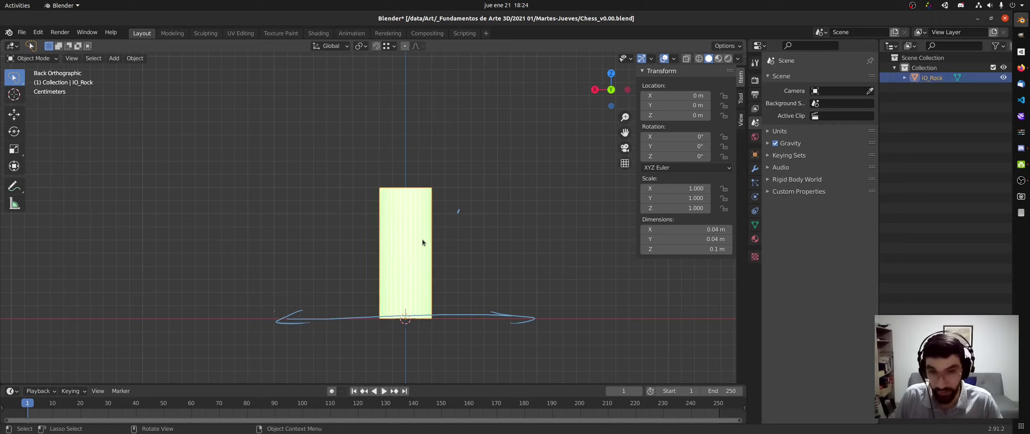
key(g)
key(z)
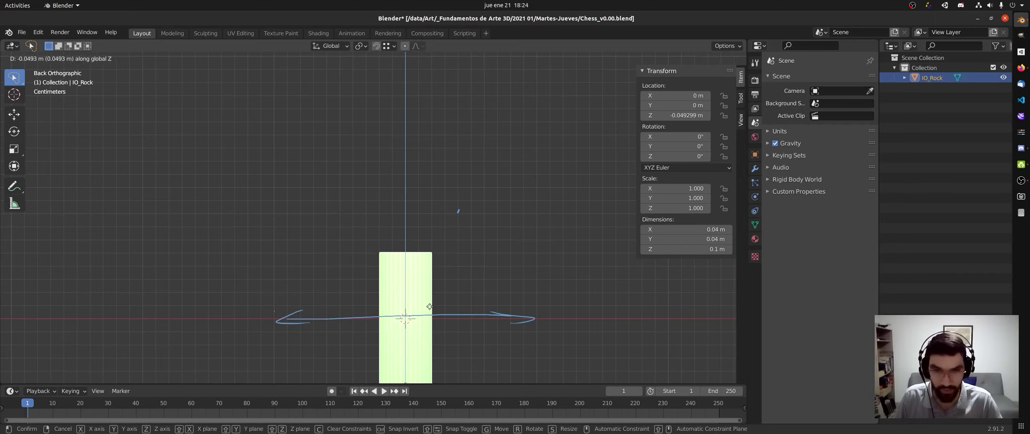
text(.05)
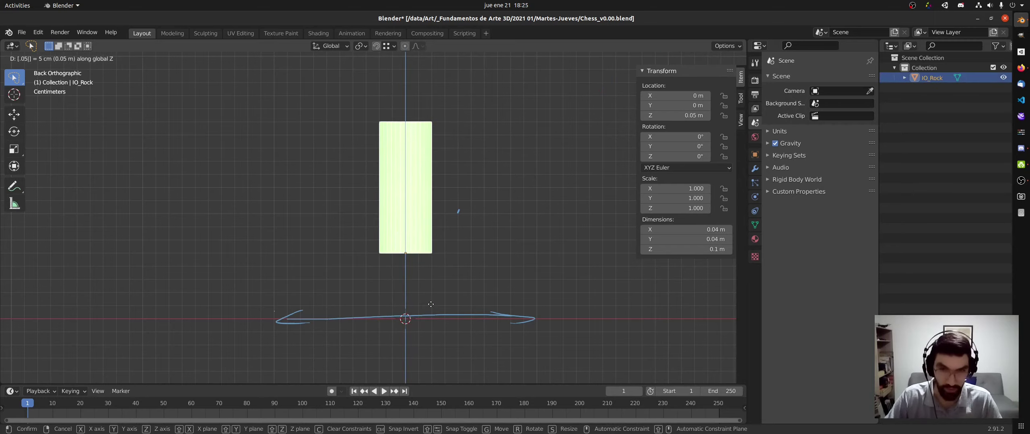
text(-)
key(Return)
ctrl+middle_drag(457, 205, 436, 242)
shift+middle_drag(417, 274, 456, 220)
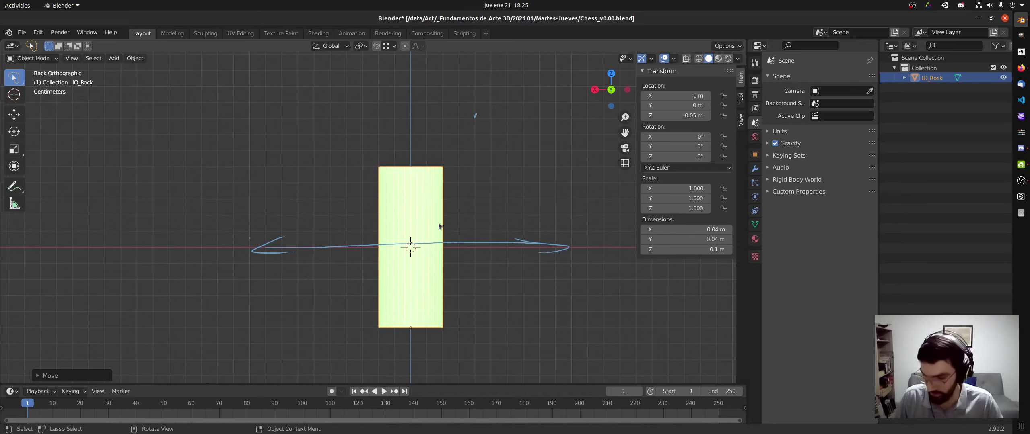
Clear the IO_Rock cylinder's location to return it to the origin, and erase the double-headed arrow annotation along the ground line.
key(alt+z)
key(alt+z)
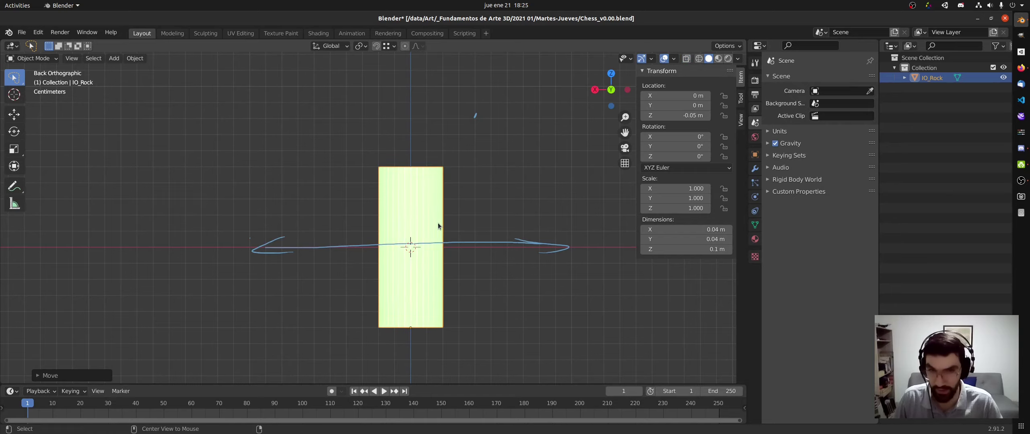
key(alt+g)
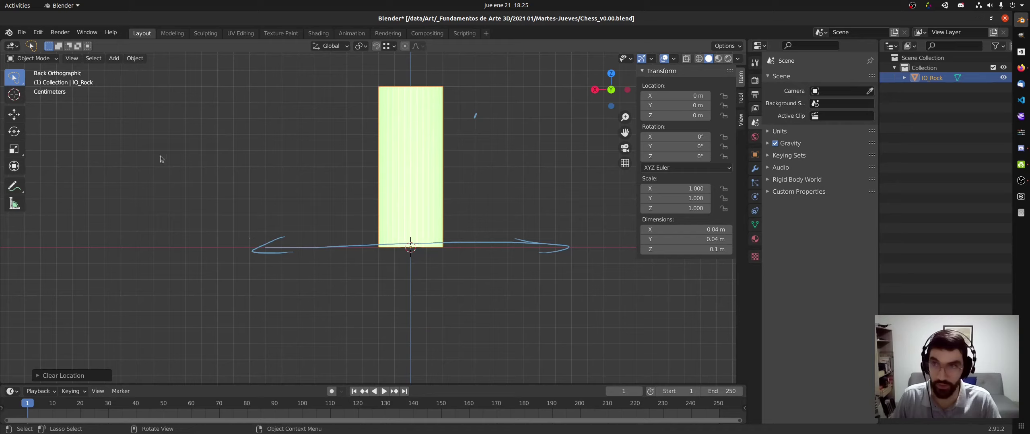
mouse_move(254, 249)
right_down()
mouse_move(260, 240)
mouse_move(570, 244)
mouse_move(400, 248)
right_up()
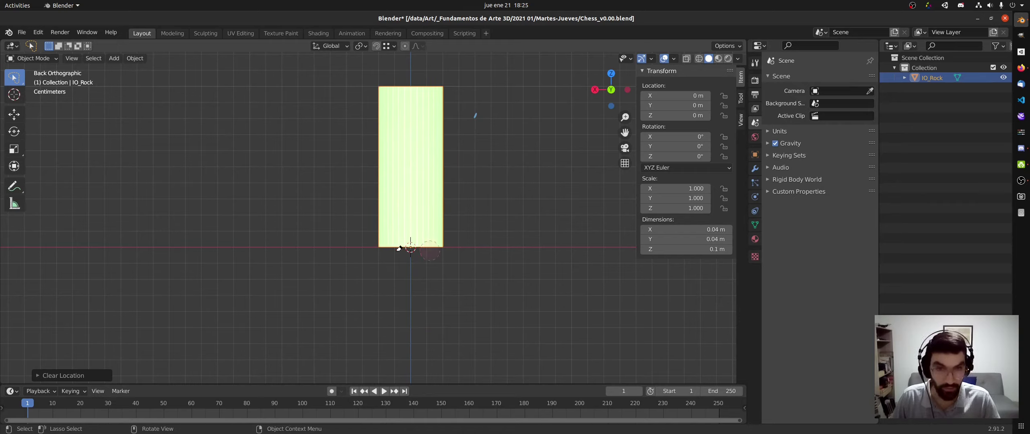
Switch the IO_Rock cylinder to Edit Mode and examine its top rim from an angled perspective view.
middle_drag(496, 156, 423, 183)
key(ctrl+Tab)
middle_drag(485, 139, 437, 177)
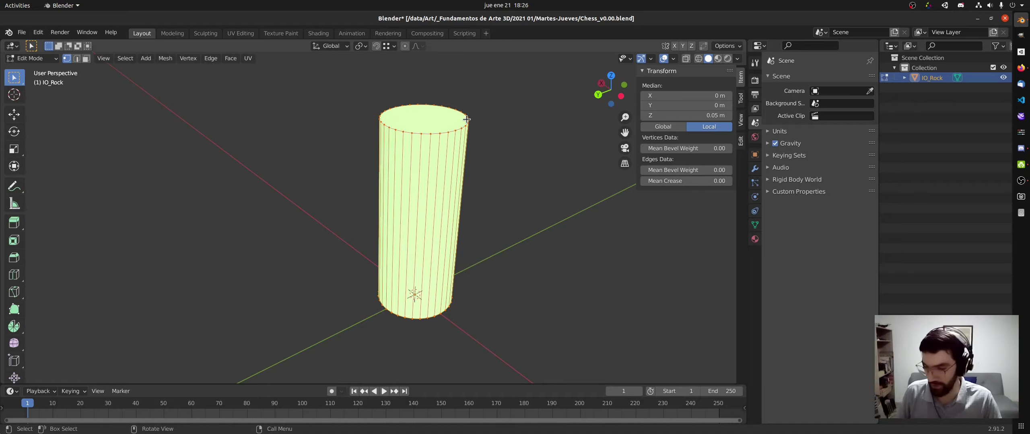
shift+middle_drag(465, 131, 492, 158)
middle_drag(441, 141, 399, 148)
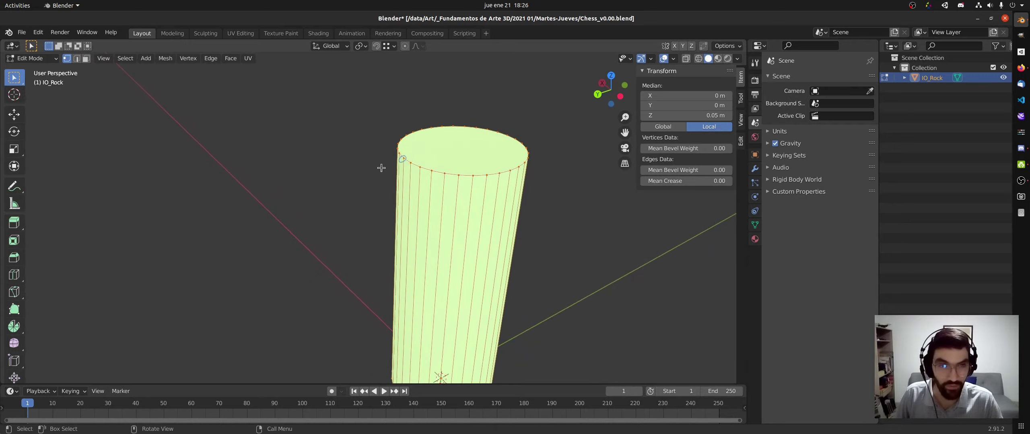
Return to Object Mode and look up where the object's Apply transform commands are found.
key(Tab)
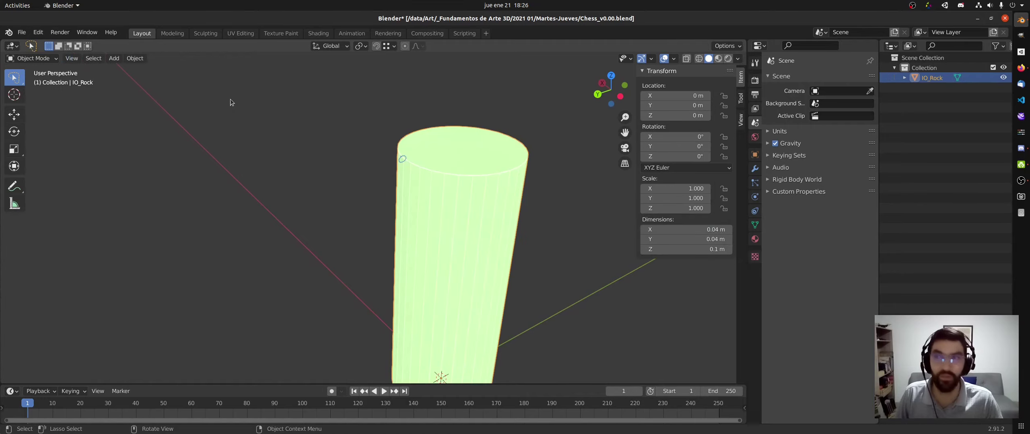
click(135, 59)
mouse_move(135, 69)
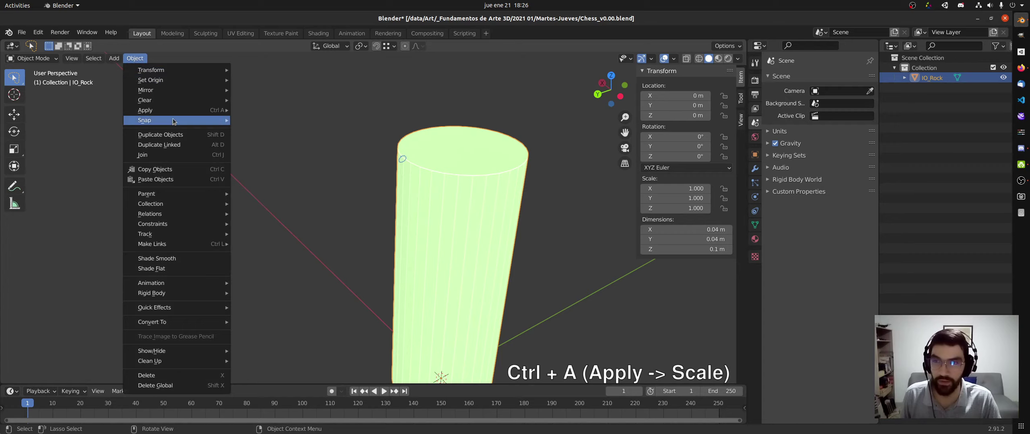
mouse_move(172, 113)
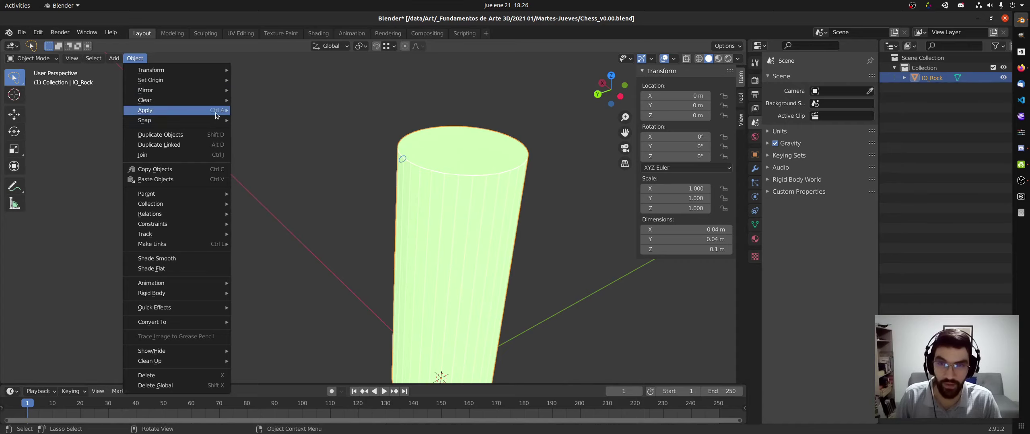
mouse_move(217, 113)
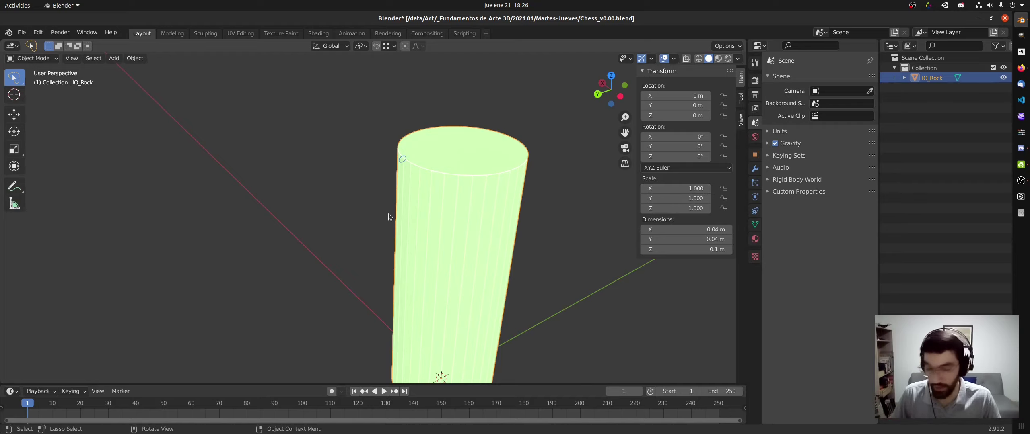
Place the 3D cursor in the empty space beside the IO_Rock cylinder and add a mesh cylinder there in Object Mode.
key(Tab)
middle_click(460, 197)
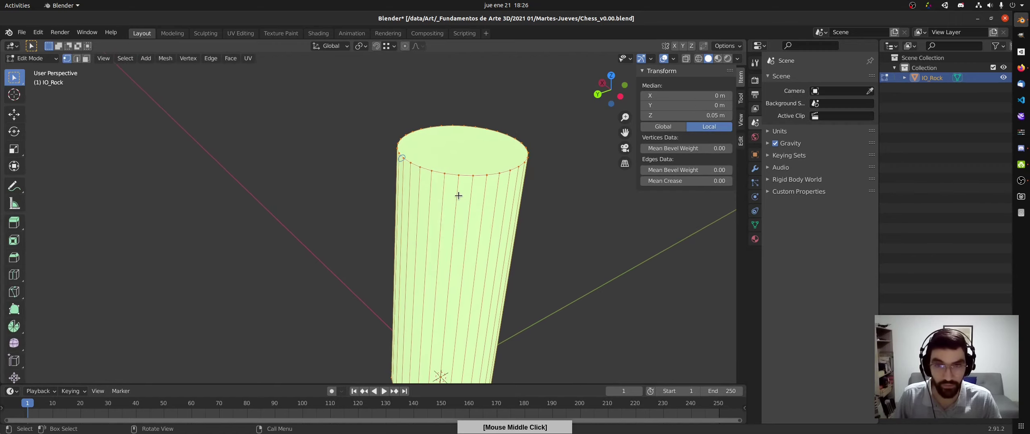
scroll(458, 196, down, 1)
key(Tab)
scroll(444, 175, down, 3)
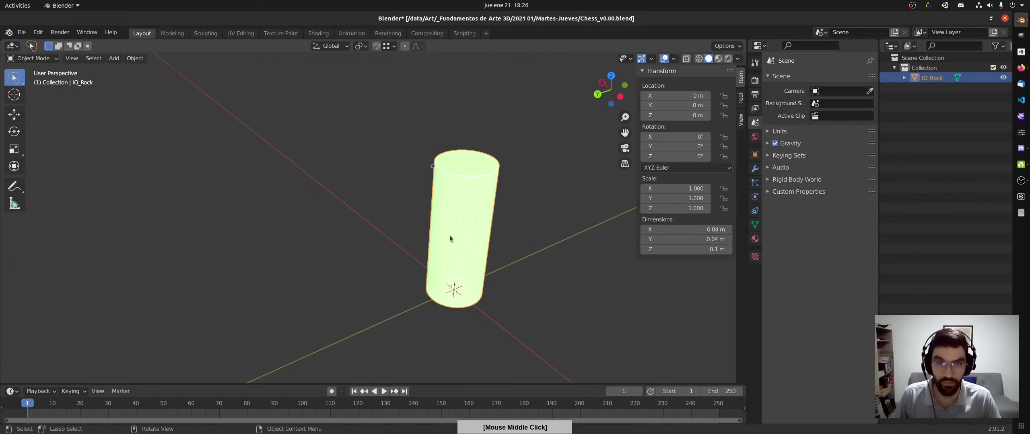
shift+middle_drag(449, 238, 235, 261)
shift+right_click(447, 219)
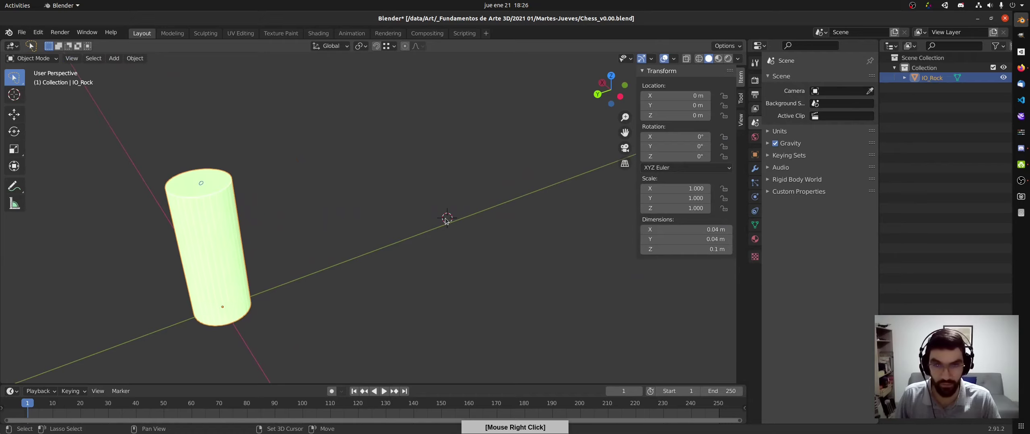
key(shift+a)
mouse_move(439, 220)
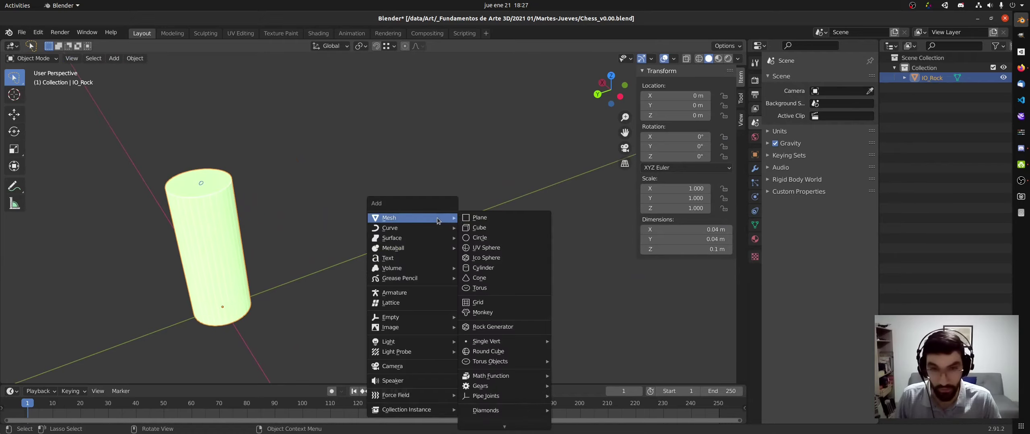
click(494, 268)
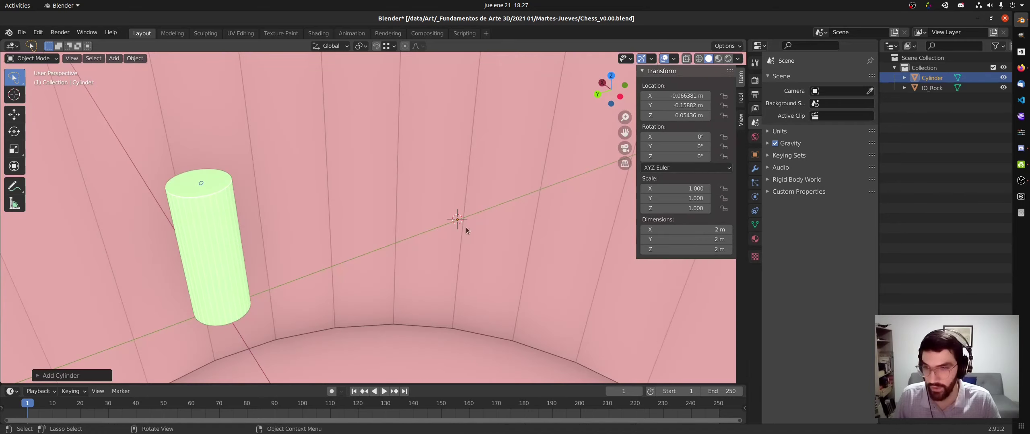
Set the new cylinder's dimensions to 0.04 m in X and Y and 0.1 m in Z.
drag(680, 230, 674, 241)
text(0.04)
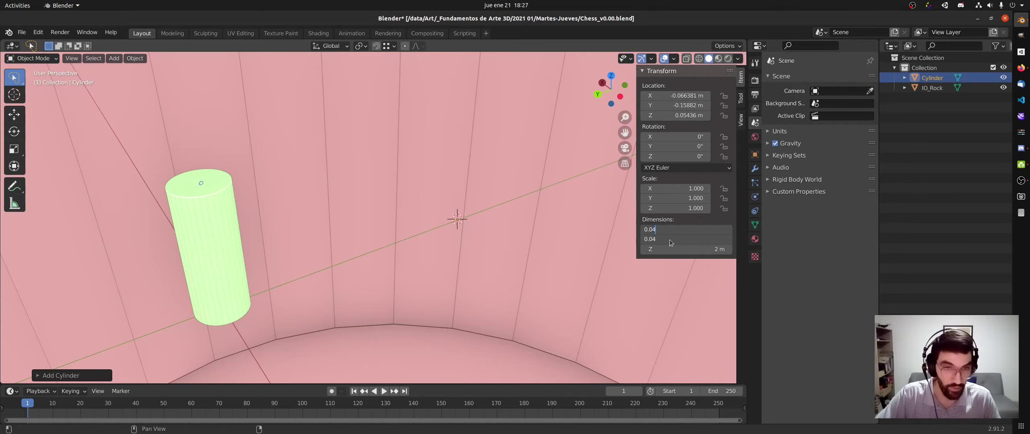
key(Return)
click(669, 249)
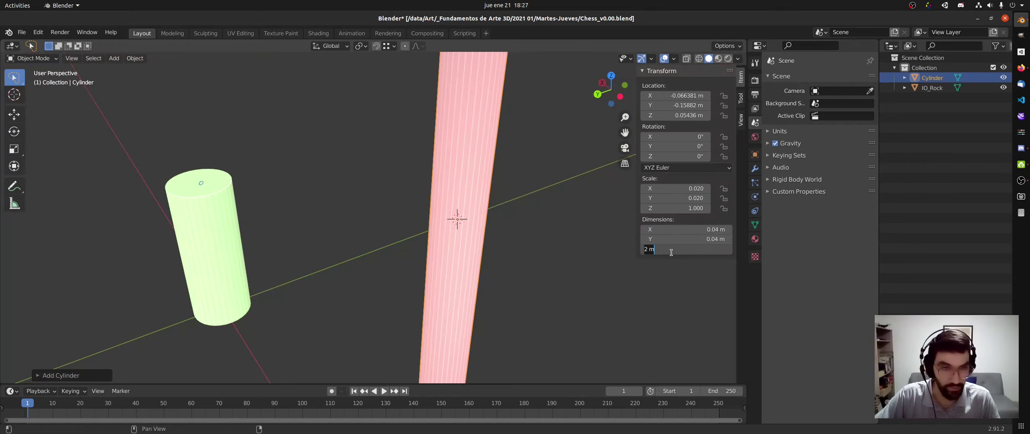
text(0.1)
key(Return)
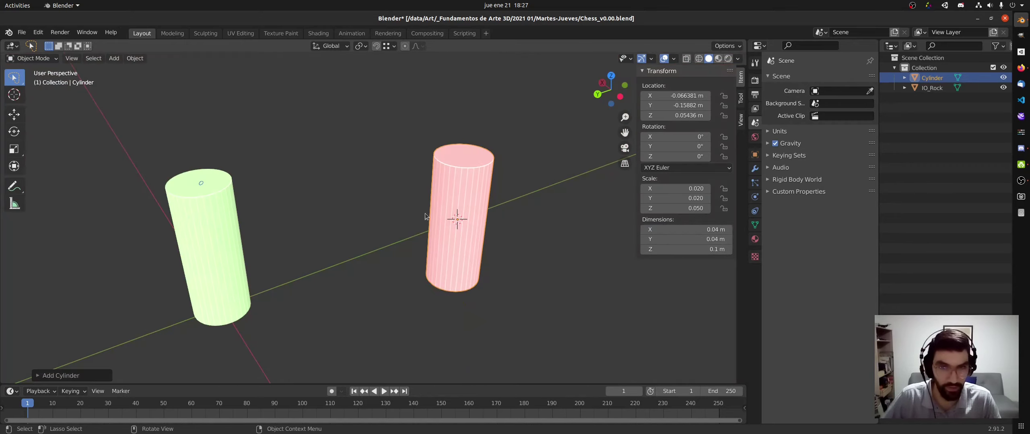
In Edit Mode, add three evenly spaced horizontal loop cuts around the new cylinder.
middle_drag(423, 201, 387, 182)
scroll(400, 223, up, 3)
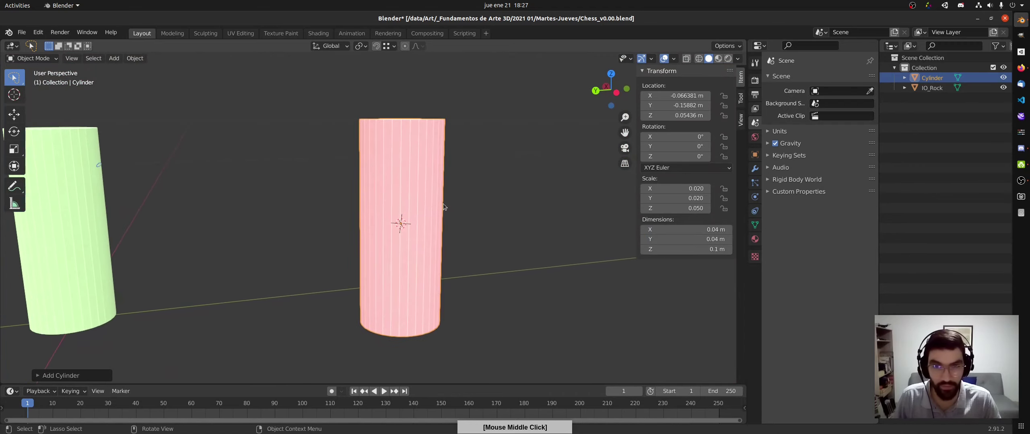
key(Tab)
key(ctrl+r)
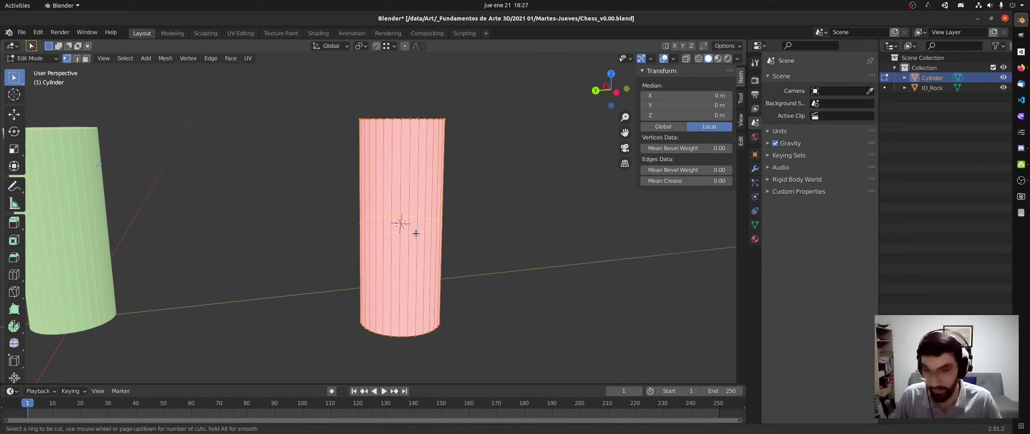
click(416, 233)
right_click(318, 260)
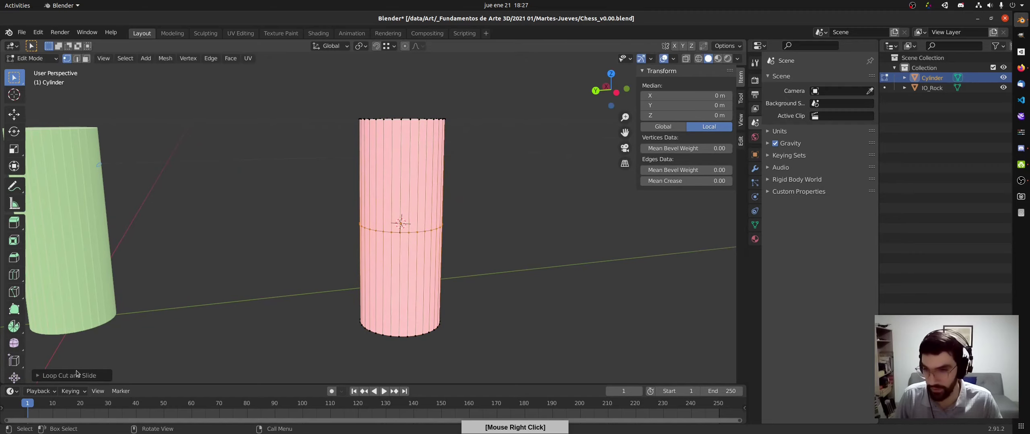
click(164, 297)
click(164, 297)
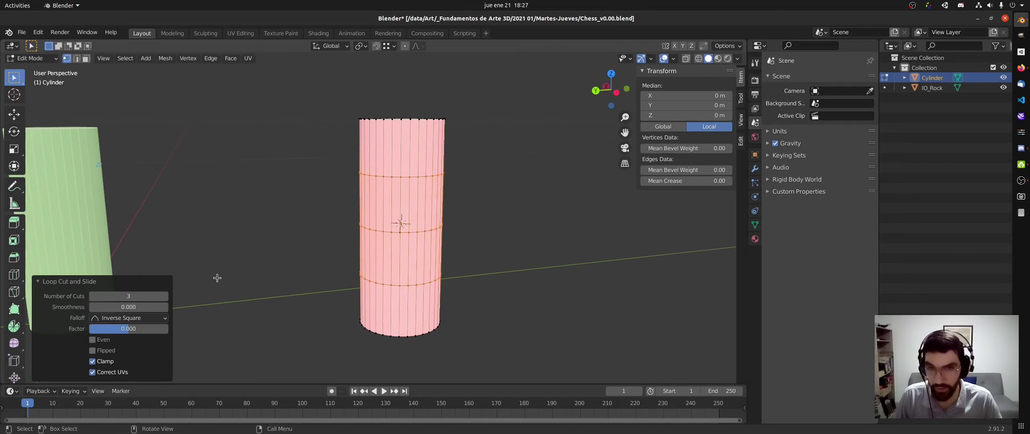
Examine the cut cylinder from several angles, return to Object Mode and check its unapplied scale and the Apply commands.
middle_drag(499, 247, 492, 246)
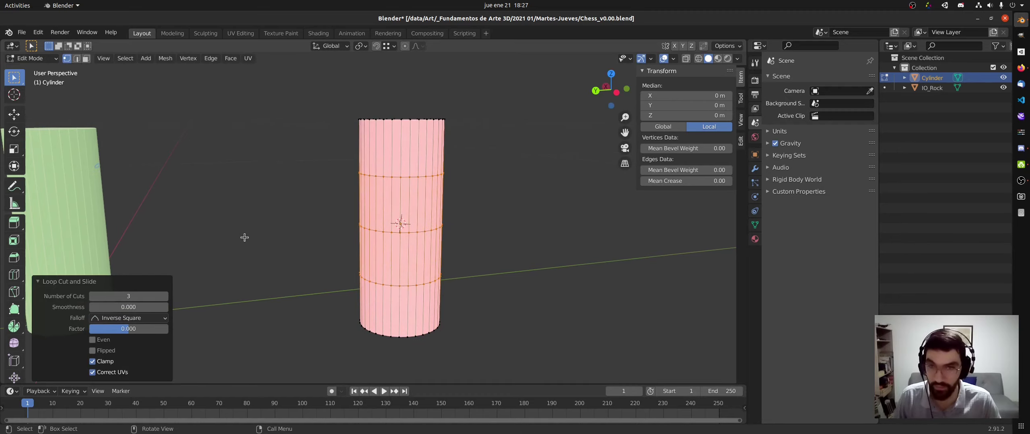
middle_drag(350, 212, 356, 175)
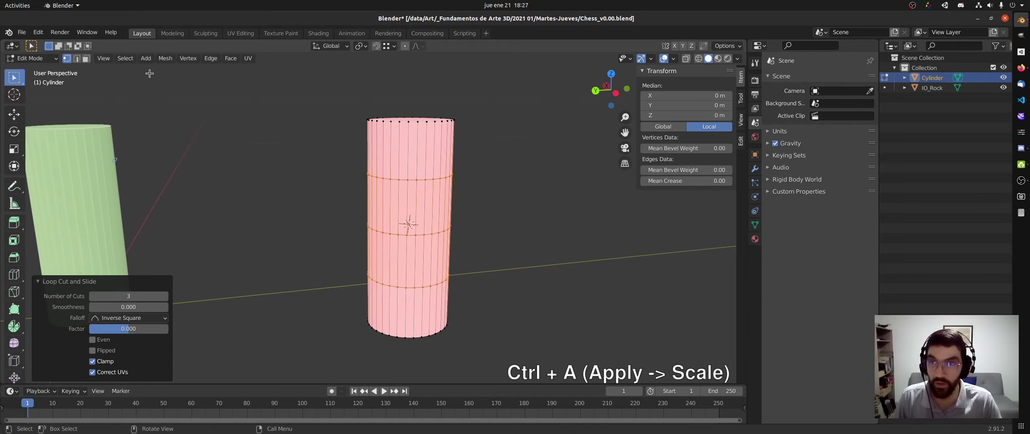
key(grave)
click(157, 131)
key(Tab)
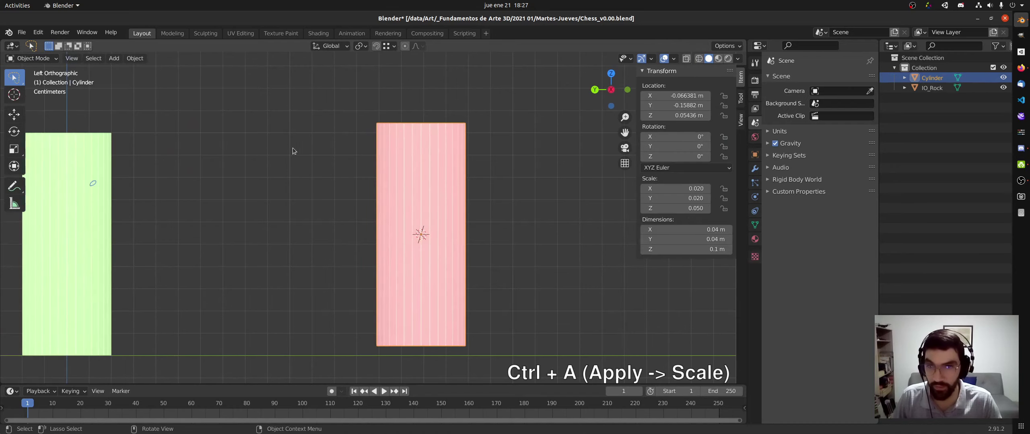
middle_drag(294, 151, 271, 169)
click(135, 58)
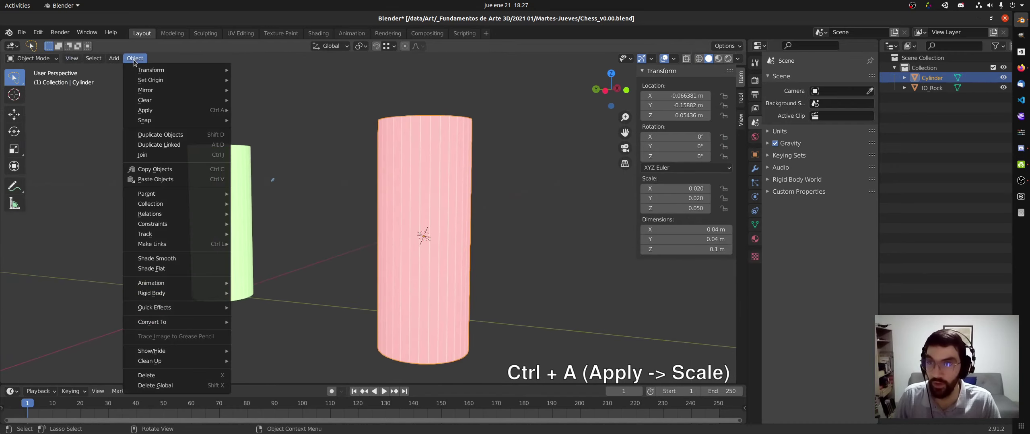
mouse_move(177, 112)
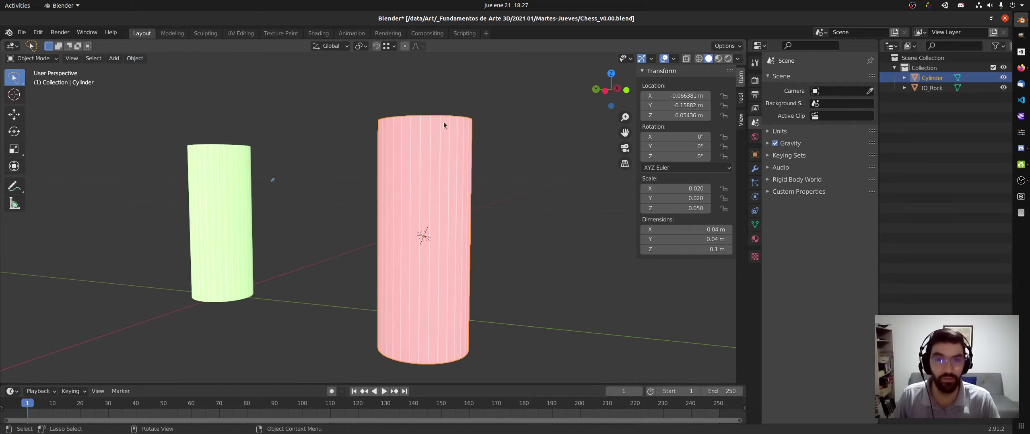
middle_drag(443, 123, 438, 173)
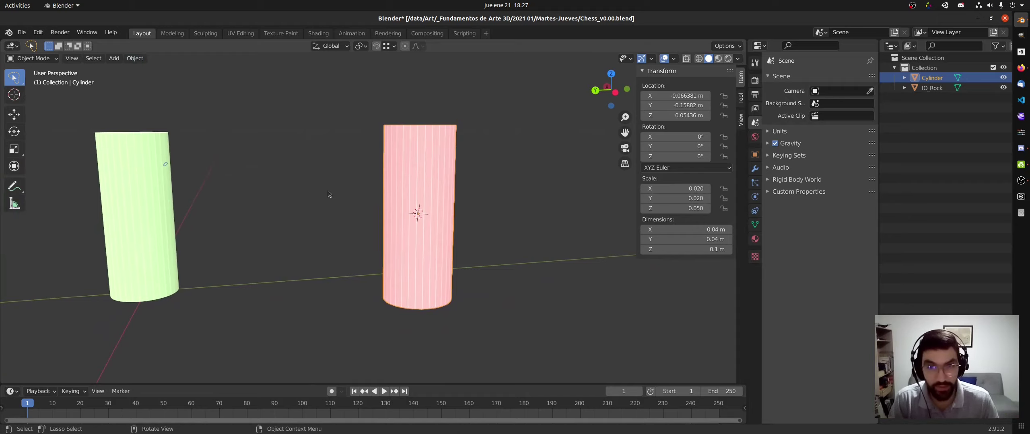
Select the new cylinder's upper edge loop in Edit Mode and compare its local position with the object's scale in Object Mode.
key(Tab)
middle_drag(419, 209, 420, 208)
alt+click(419, 176)
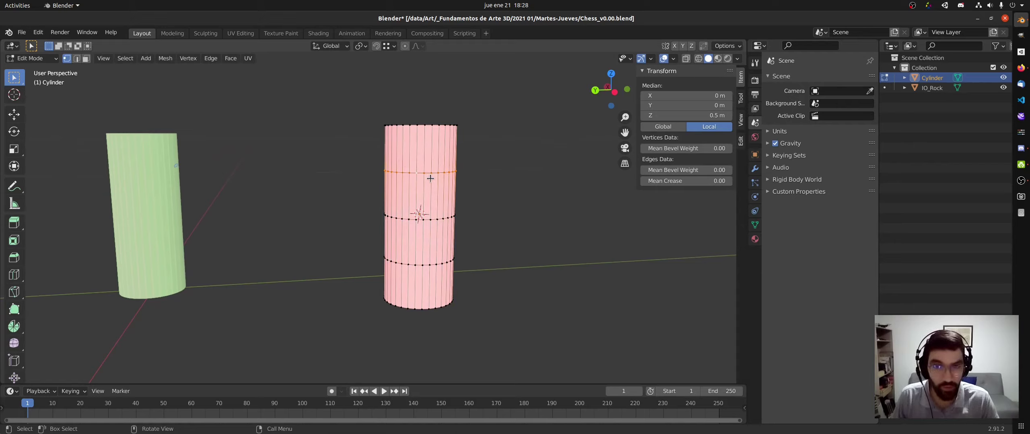
key(Tab)
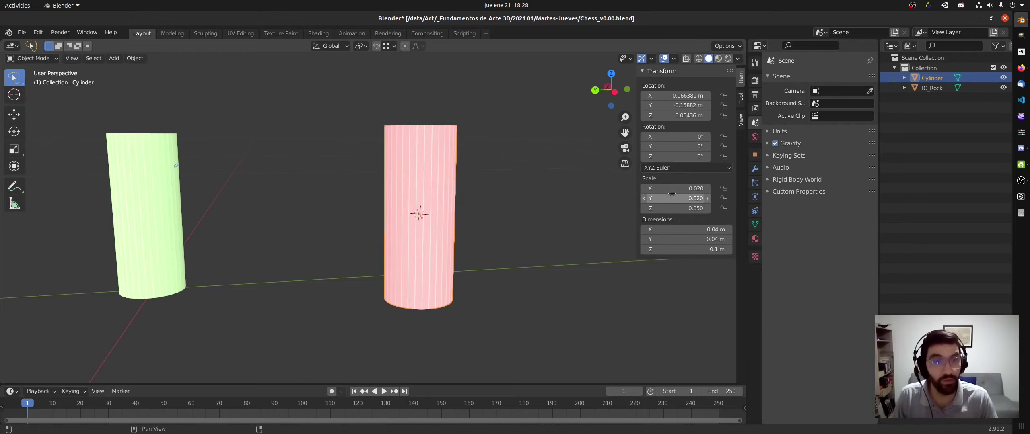
key(Tab)
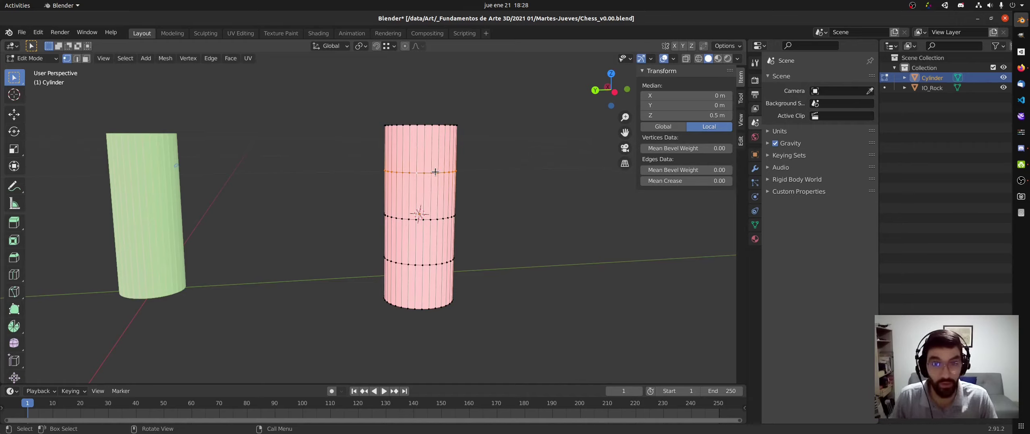
Return to Object Mode, check the available interaction modes, and compare the second cylinder's scale with IO_Rock's.
key(Tab)
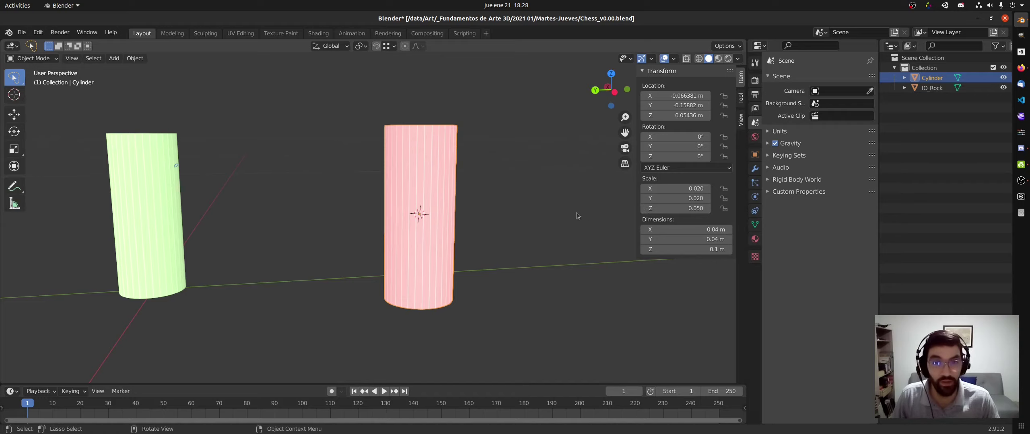
key(ctrl+Tab)
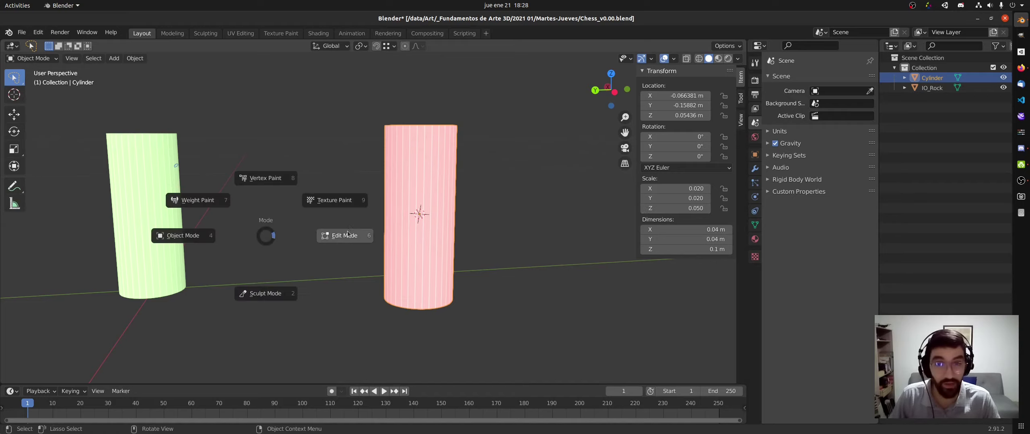
key(Escape)
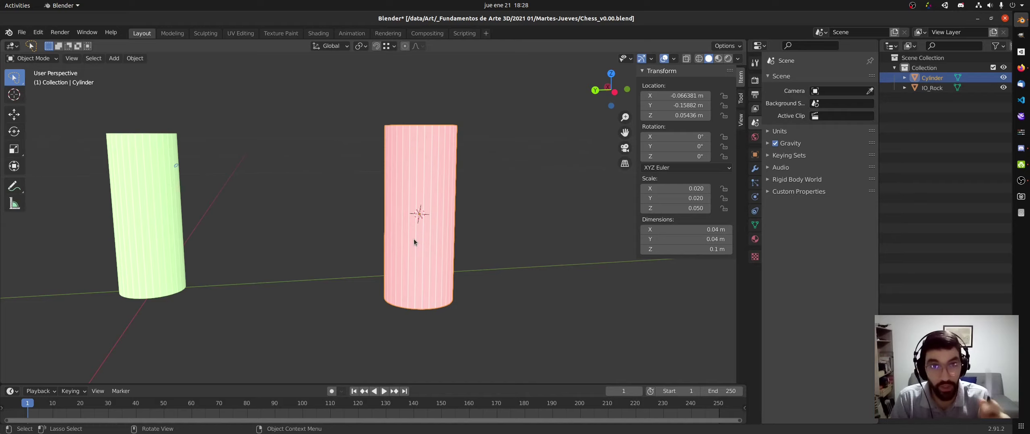
click(158, 199)
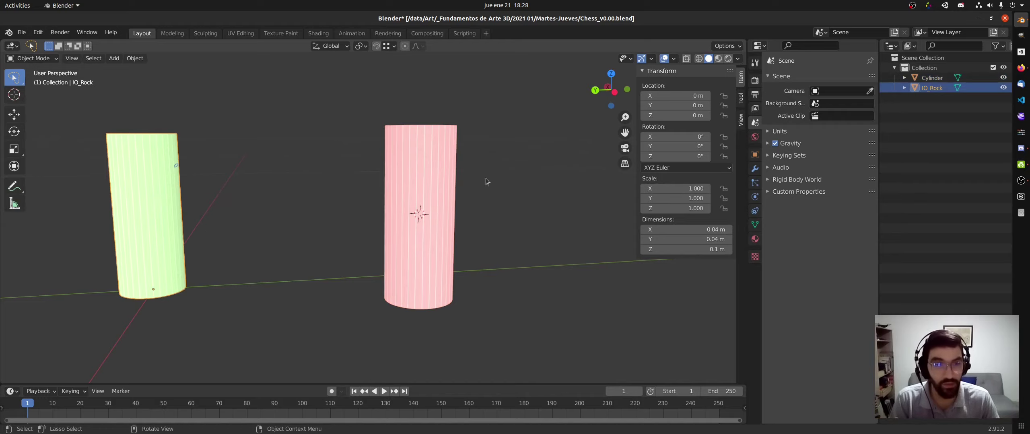
Delete the second cylinder and reset the 3D cursor to the world origin.
click(422, 193)
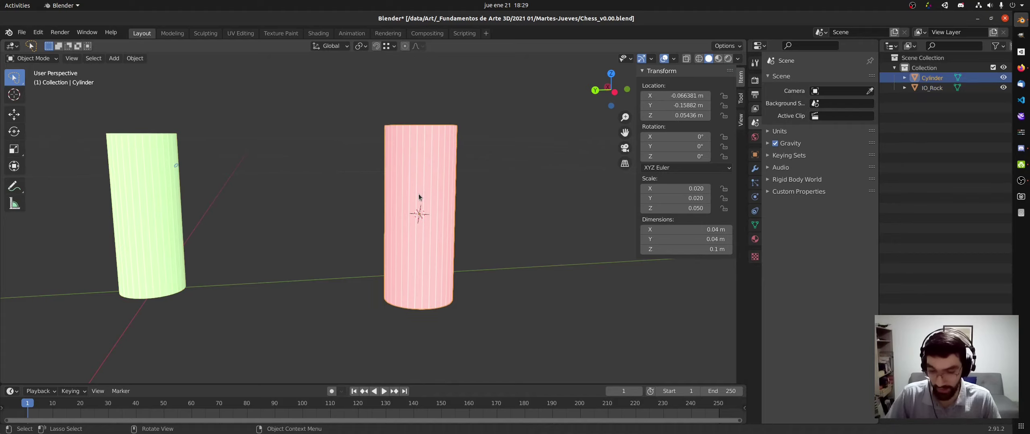
key(Delete)
key(shift+c)
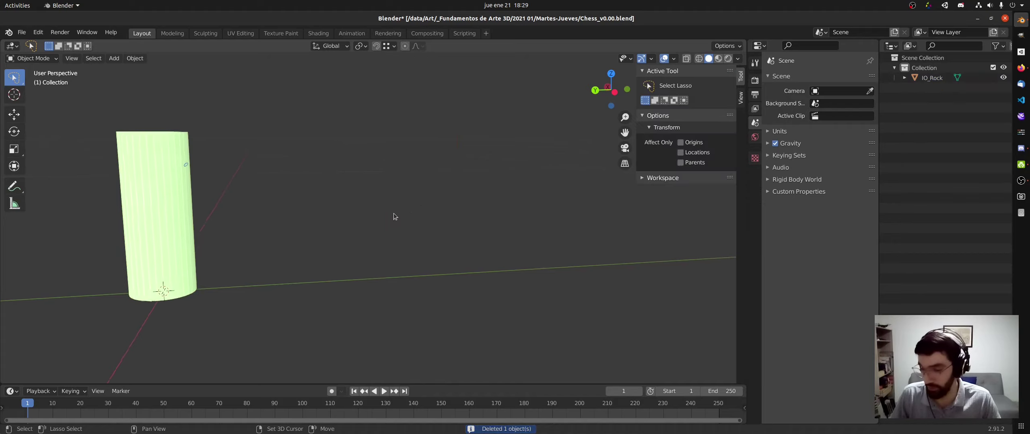
Enter Edit Mode on IO_Rock and annotate one upper-rim vertex with an arrow and the handwritten label "Vertex".
middle_drag(420, 164, 423, 189)
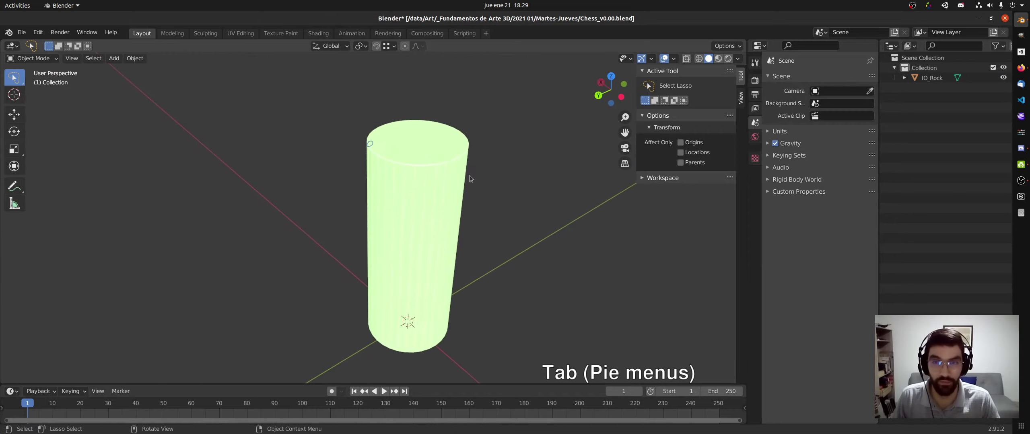
key(Tab)
middle_drag(471, 170, 449, 162)
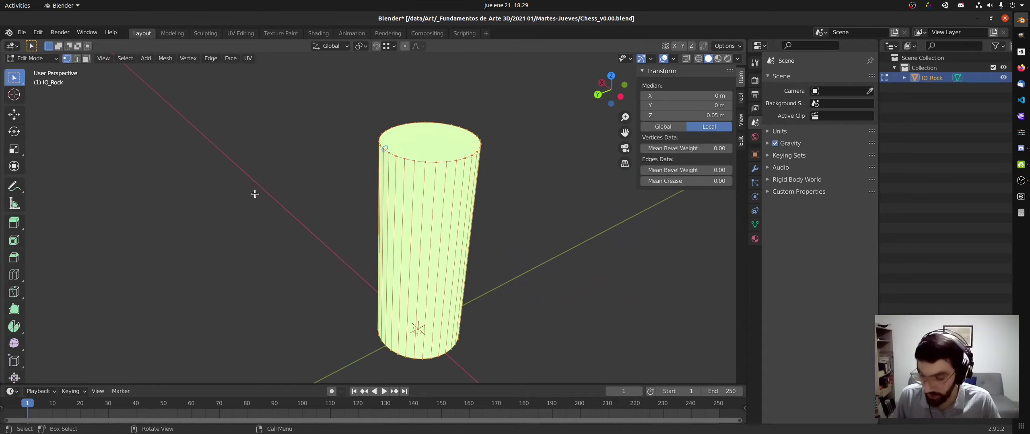
mouse_move(384, 149)
mouse_down()
mouse_move(292, 107)
mouse_move(289, 116)
mouse_up()
mouse_move(197, 107)
mouse_down()
mouse_move(217, 122)
mouse_move(250, 107)
mouse_move(237, 104)
mouse_up()
drag(250, 99, 283, 91)
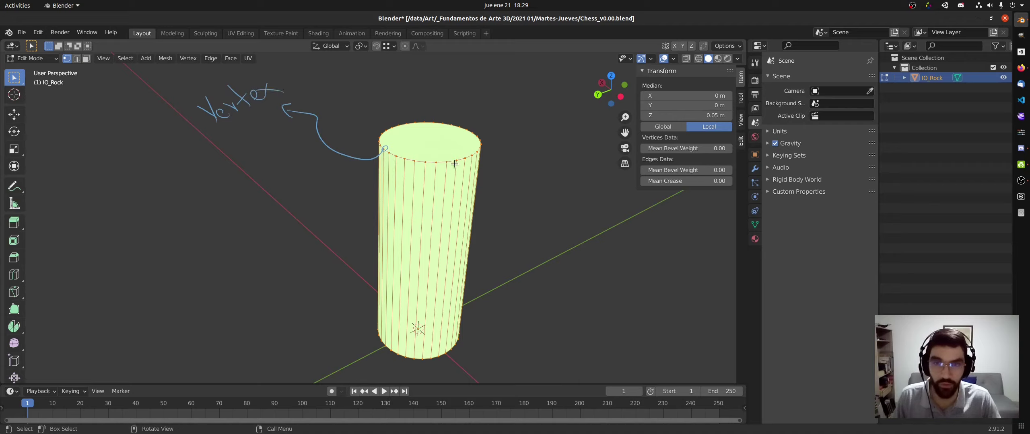
Annotate an upper-rim edge and the top face of IO_Rock with circles, arrows and the labels "Edges" and "Faces".
drag(402, 150, 404, 160)
mouse_move(398, 166)
mouse_down()
mouse_move(292, 183)
mouse_move(307, 192)
mouse_up()
mouse_move(214, 191)
mouse_down()
mouse_move(249, 189)
mouse_move(255, 204)
mouse_up()
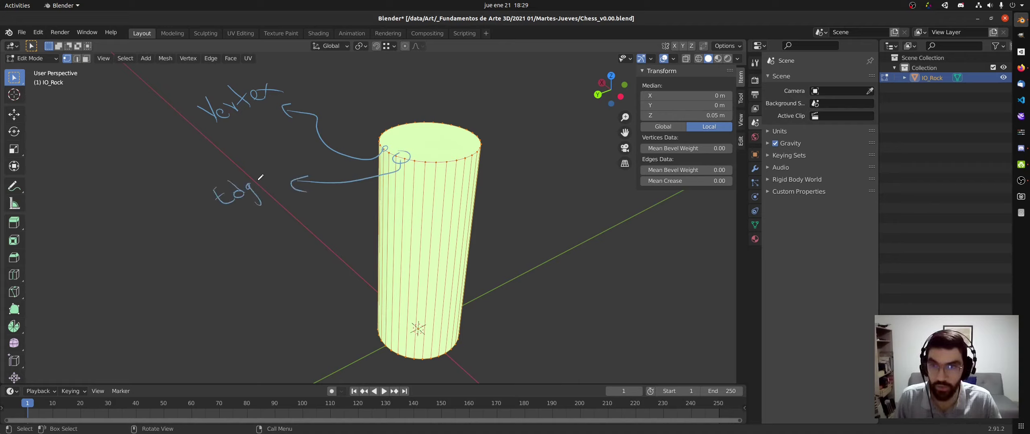
drag(276, 166, 263, 180)
click(284, 168)
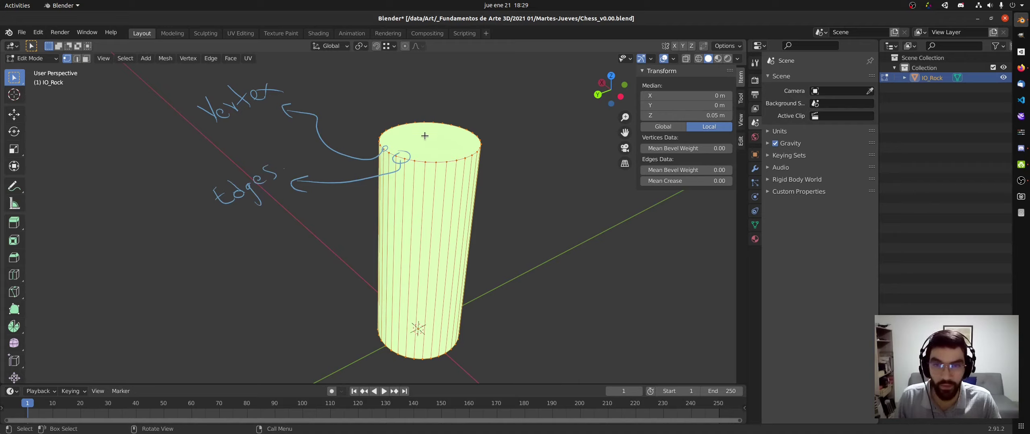
mouse_move(424, 126)
mouse_down()
mouse_move(418, 153)
mouse_move(401, 142)
mouse_move(419, 132)
mouse_move(356, 78)
mouse_move(400, 71)
mouse_up()
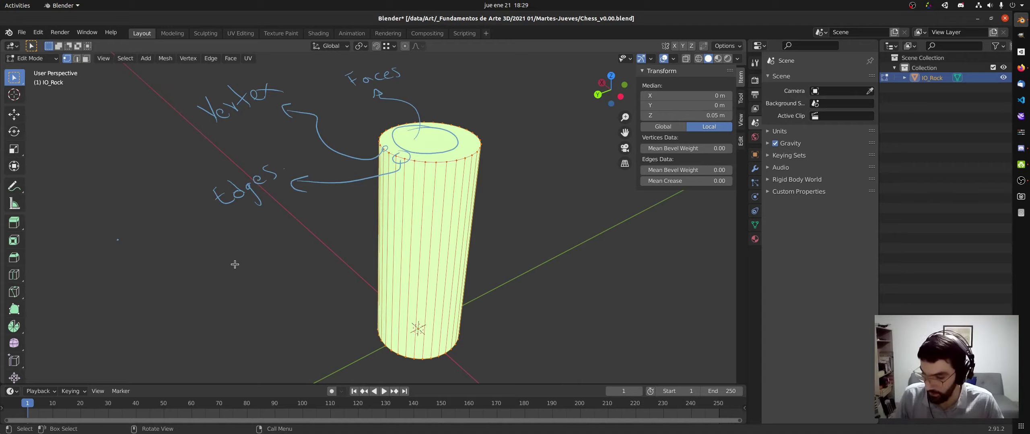
Sketch an annotation triangle of three points joined by lines beside the cylinder, and erase it.
right_click(143, 293)
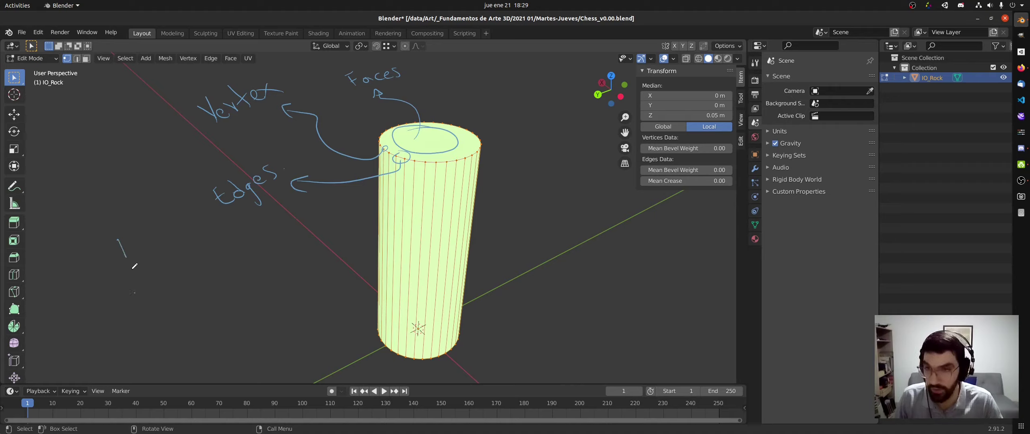
right_click(128, 301)
drag(117, 240, 141, 289)
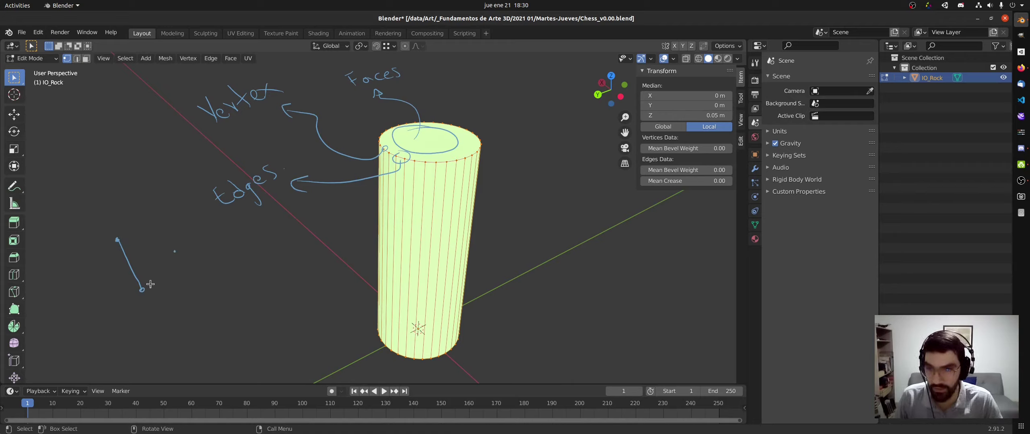
drag(142, 289, 176, 250)
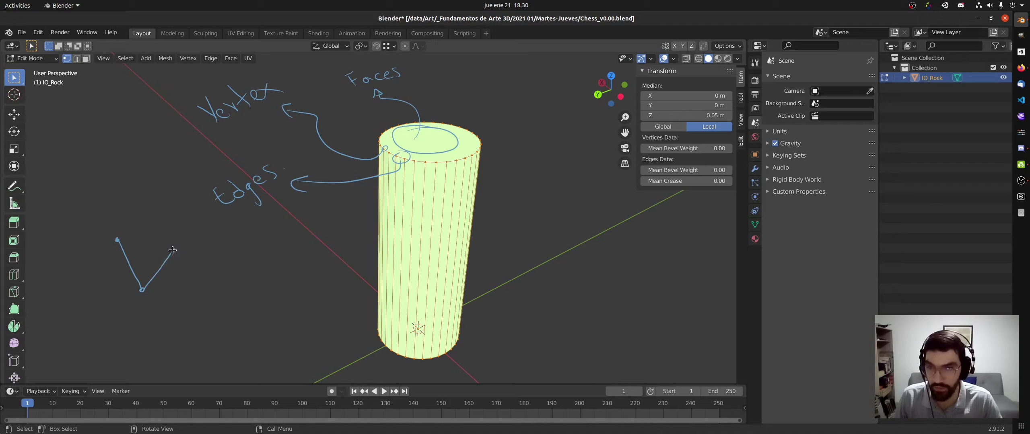
drag(117, 239, 175, 250)
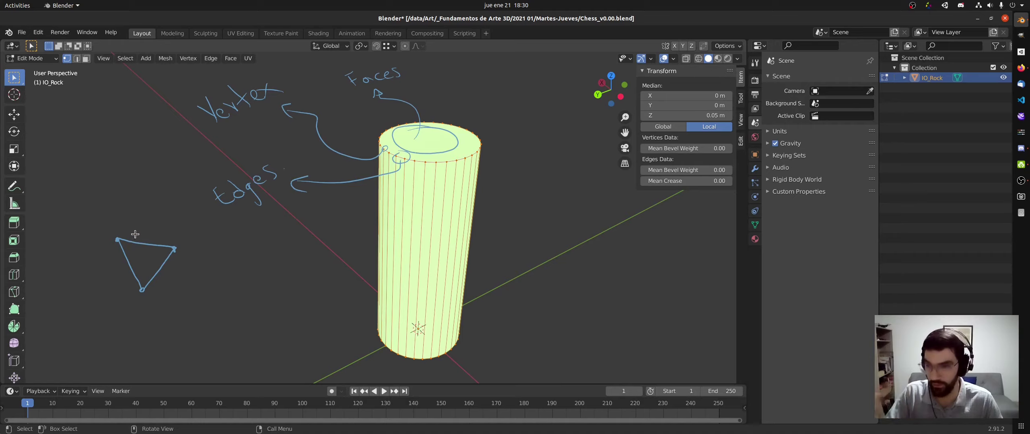
mouse_move(116, 234)
right_down()
mouse_move(139, 252)
mouse_move(138, 286)
mouse_move(133, 271)
right_up()
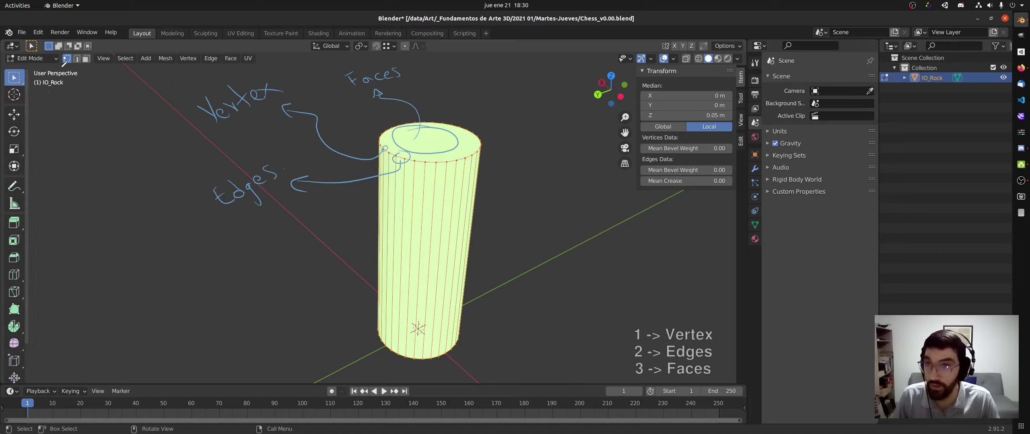
Annotate the select mode options with an arrow and the handwritten note "Modo de edición".
mouse_move(100, 69)
mouse_down()
mouse_move(95, 114)
mouse_move(73, 137)
mouse_move(115, 125)
mouse_up()
mouse_move(73, 164)
mouse_down()
mouse_move(56, 154)
mouse_move(88, 162)
mouse_move(138, 139)
mouse_up()
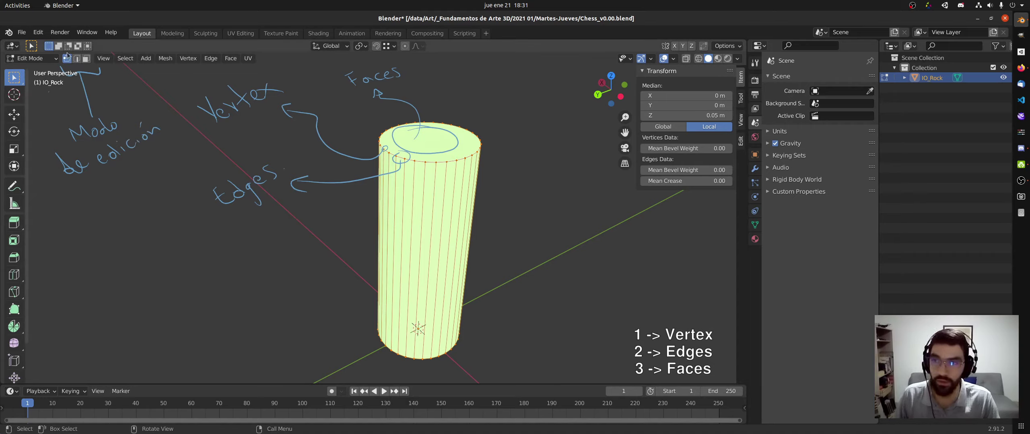
Try moving an upper-rim edge in edge select mode and the whole top face in face select mode, and clear the selection.
click(78, 59)
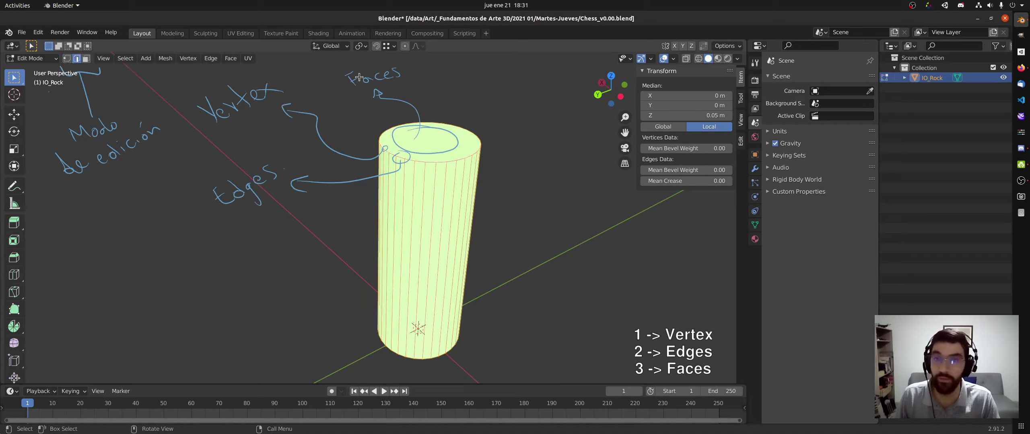
click(443, 161)
key(g)
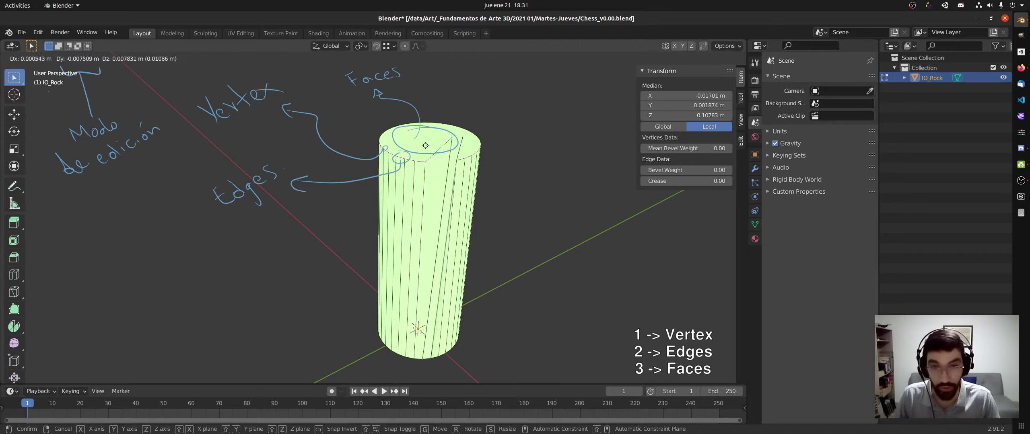
right_click(429, 165)
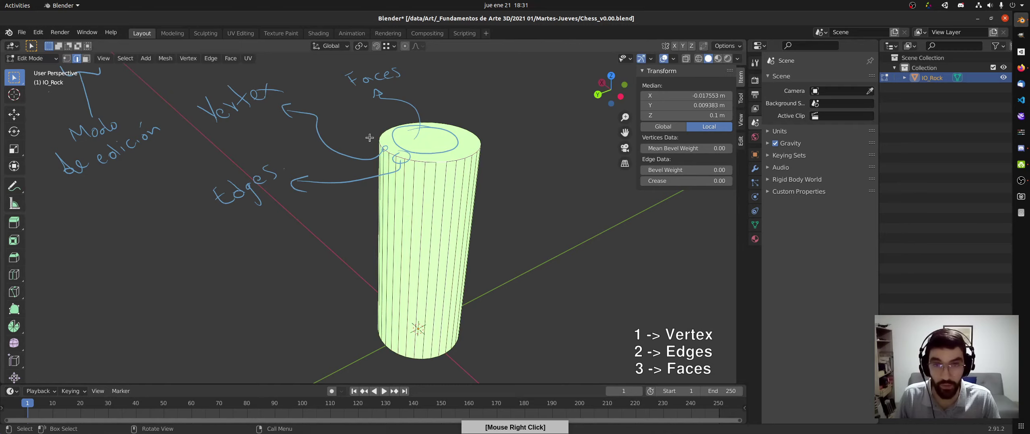
click(86, 59)
click(440, 158)
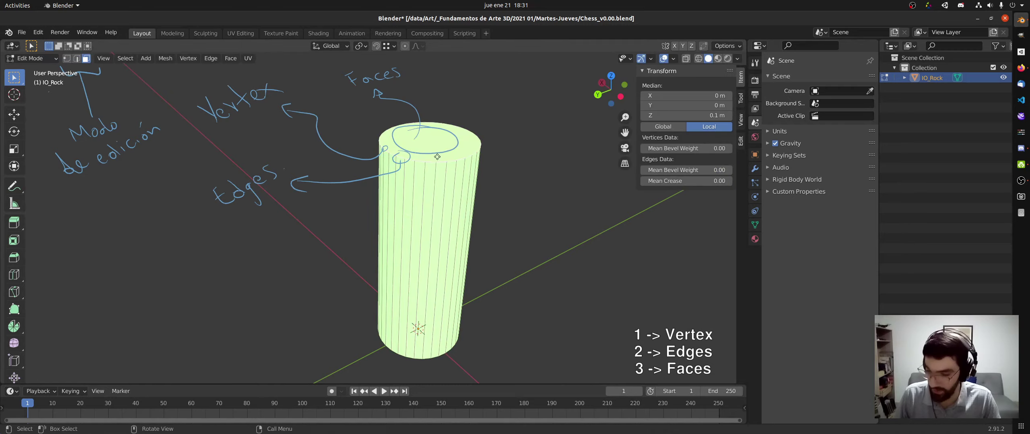
key(g)
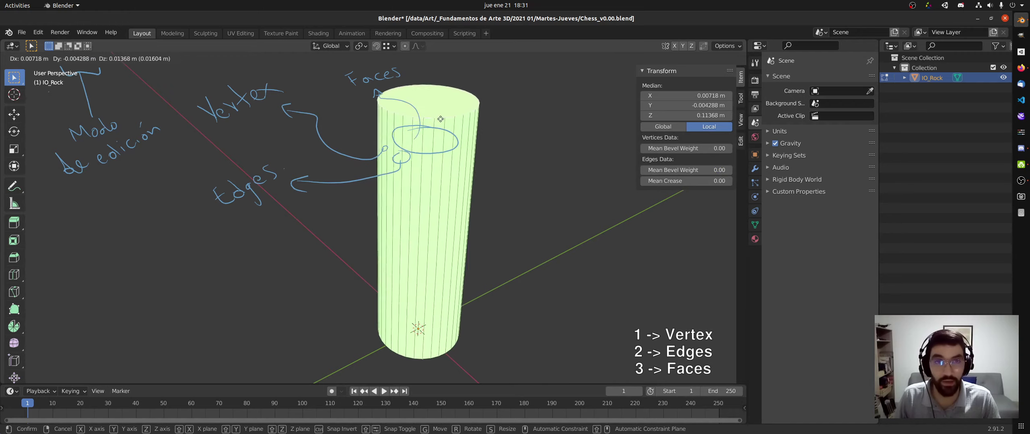
right_click(441, 121)
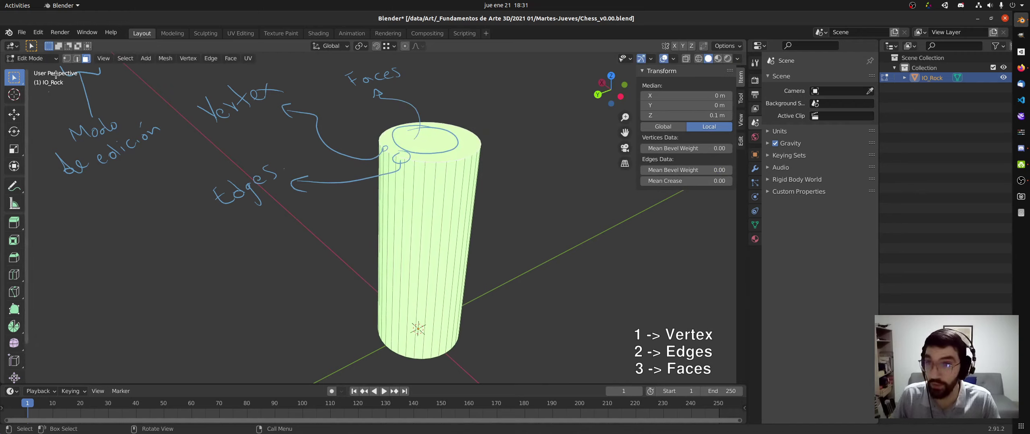
click(75, 93)
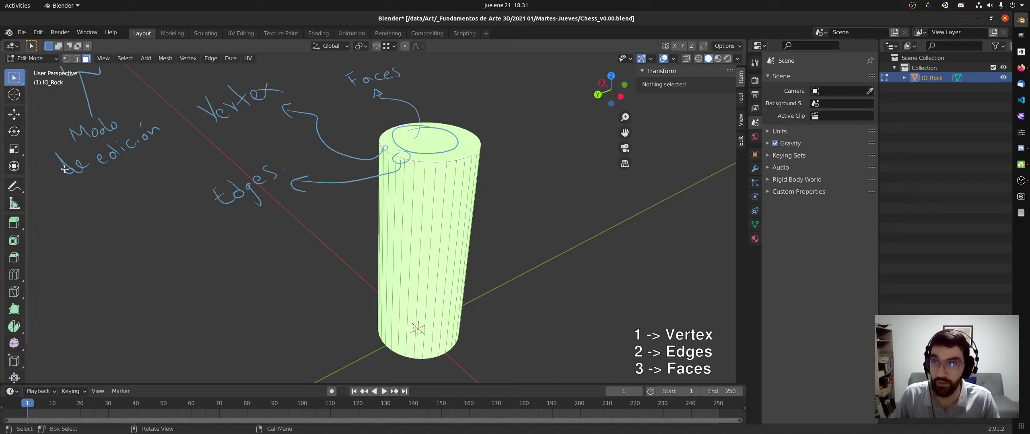
Handwrite the annotation "1 Vértices." below the edit mode note.
mouse_move(58, 216)
mouse_down()
mouse_move(65, 237)
mouse_move(75, 233)
mouse_up()
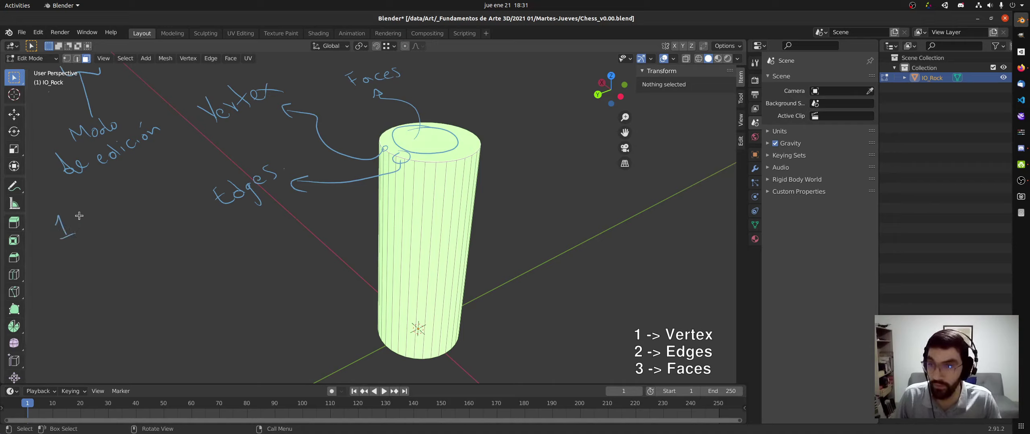
mouse_move(82, 208)
mouse_down()
mouse_move(105, 224)
mouse_move(123, 200)
mouse_up()
drag(128, 209, 133, 201)
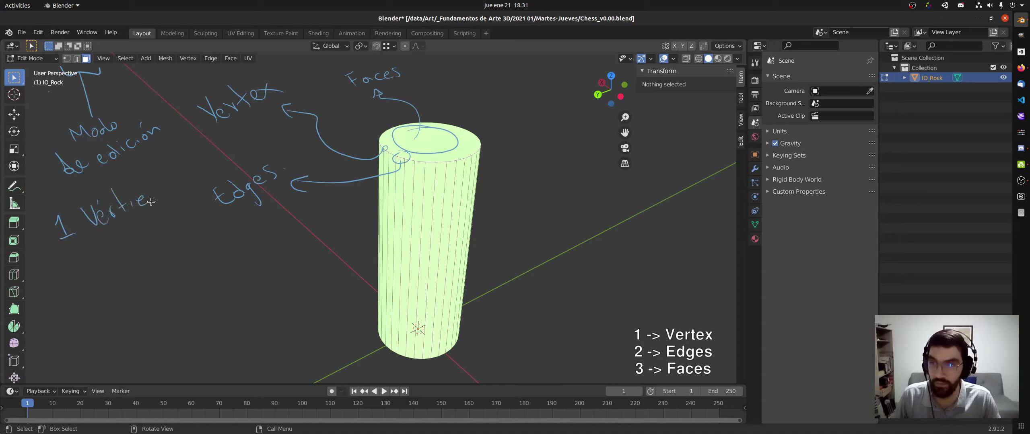
right_drag(147, 196, 141, 200)
drag(144, 198, 160, 205)
click(176, 191)
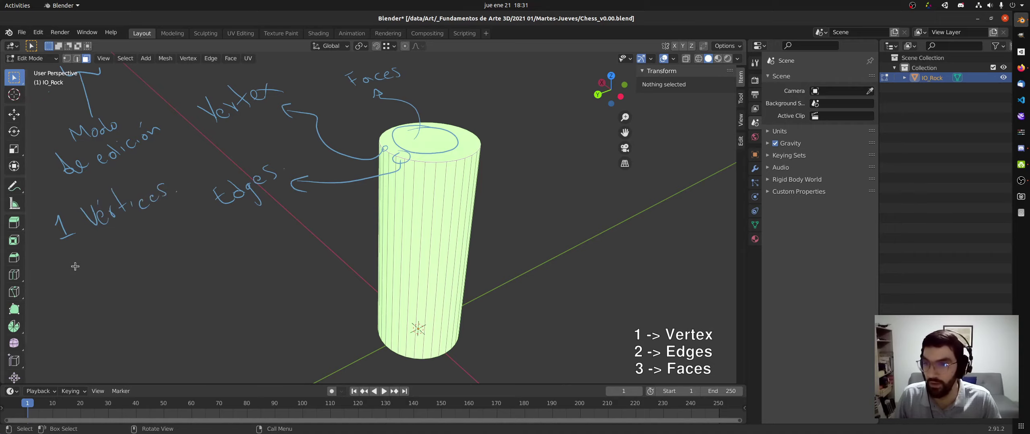
Add the handwritten annotations "2. Bordes" and "3. Caras." below the vertices entry.
drag(72, 263, 85, 277)
mouse_move(103, 243)
mouse_down()
mouse_move(117, 261)
mouse_move(179, 227)
mouse_up()
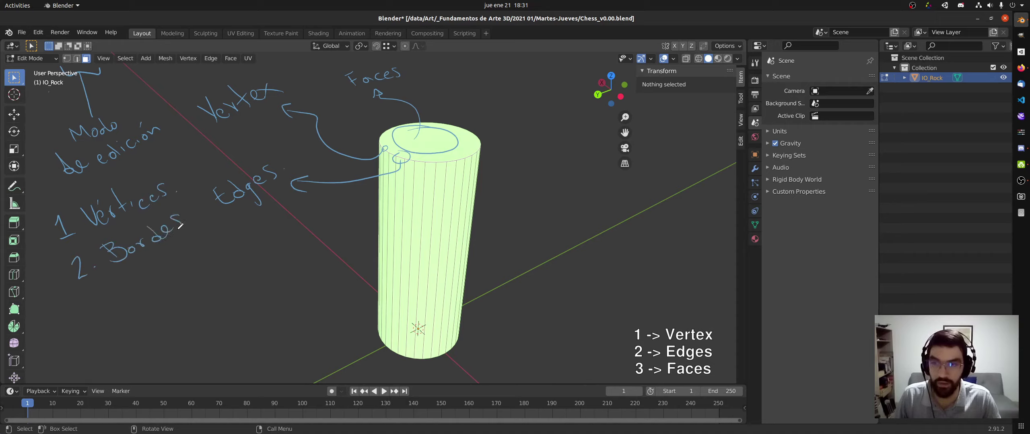
drag(90, 297, 96, 311)
click(116, 299)
mouse_move(134, 273)
mouse_down()
mouse_move(149, 287)
mouse_move(198, 254)
mouse_up()
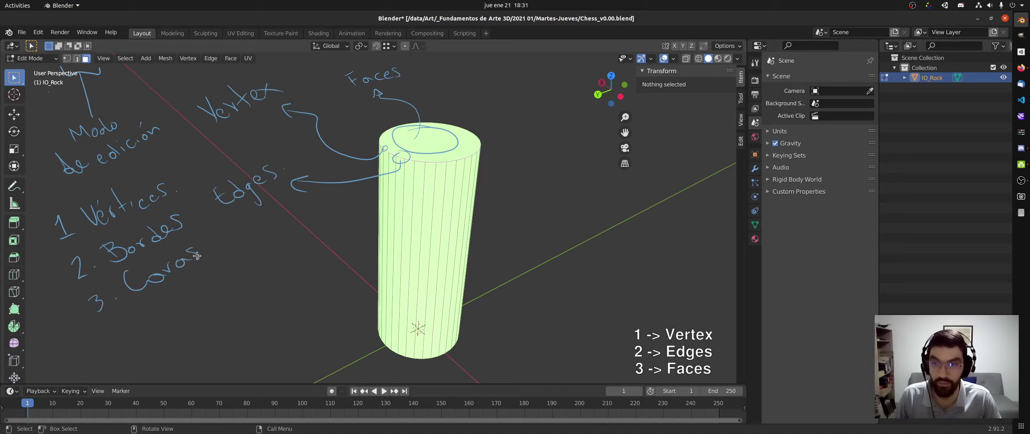
click(210, 251)
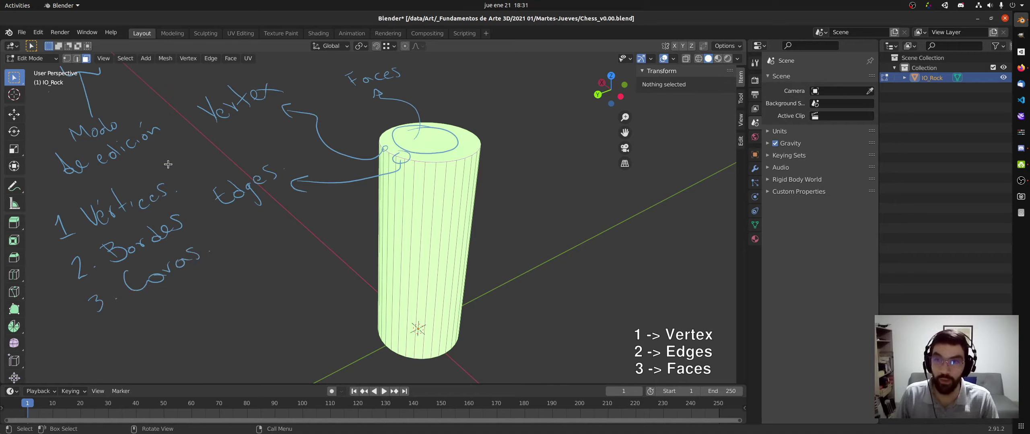
Cycle repeatedly through vertex, edge and face select modes, ending in vertex select mode.
click(77, 60)
click(86, 59)
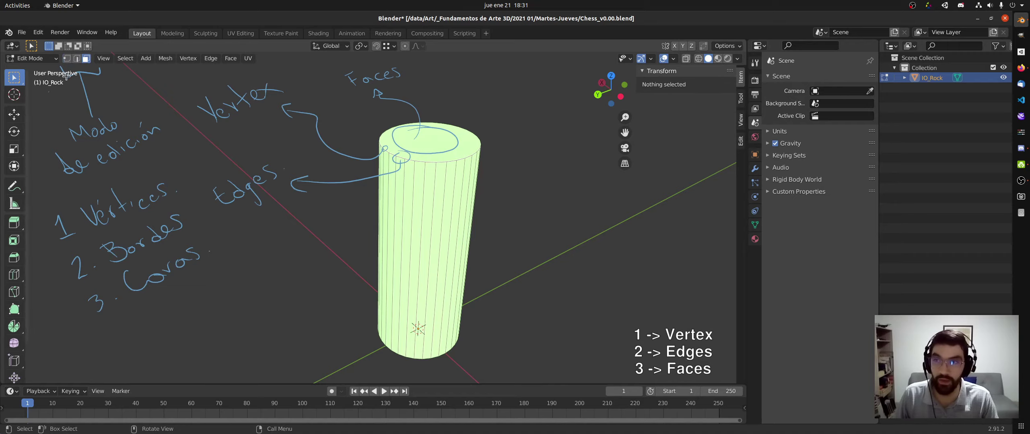
key(1)
key(2)
key(3)
key(1)
key(2)
key(3)
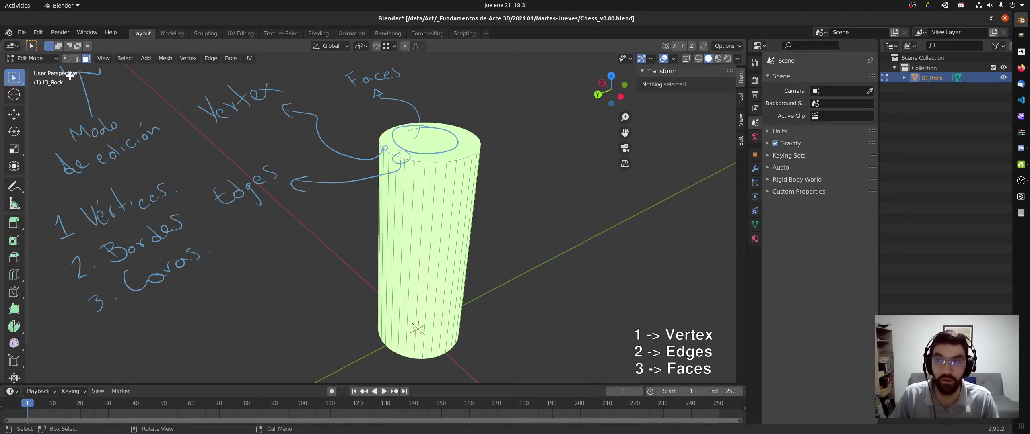
key(1)
key(2)
key(3)
key(1)
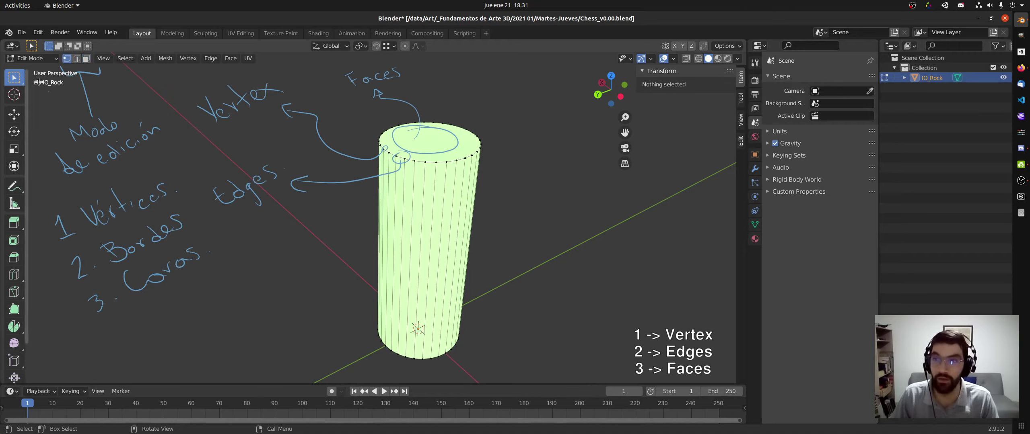
Clear all the handwritten annotations from the viewport and hide the viewport sidebar.
click(741, 120)
click(686, 338)
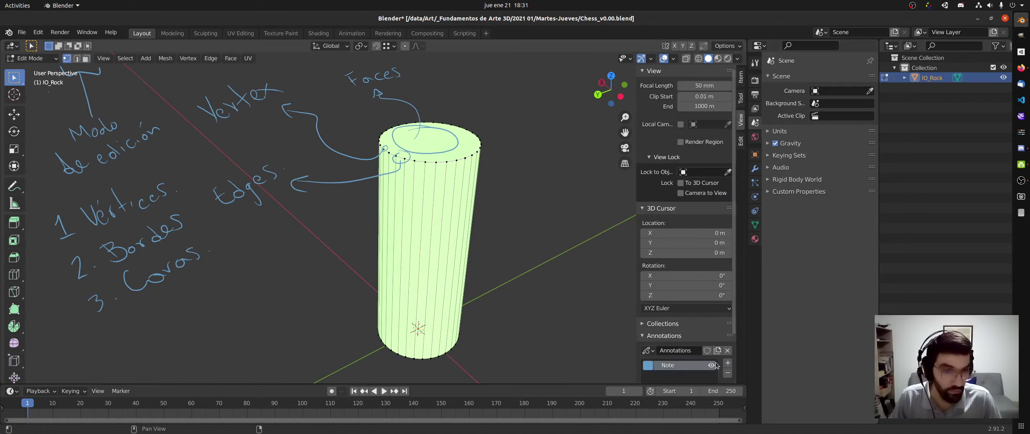
click(711, 375)
key(n)
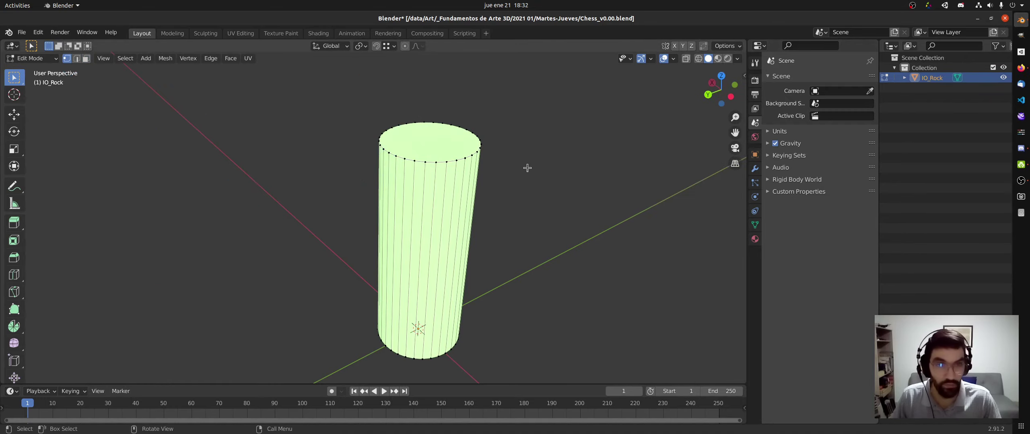
Sketch a curved annotation arrow around the cylinder's upper rim, and erase it.
middle_drag(424, 169, 443, 188)
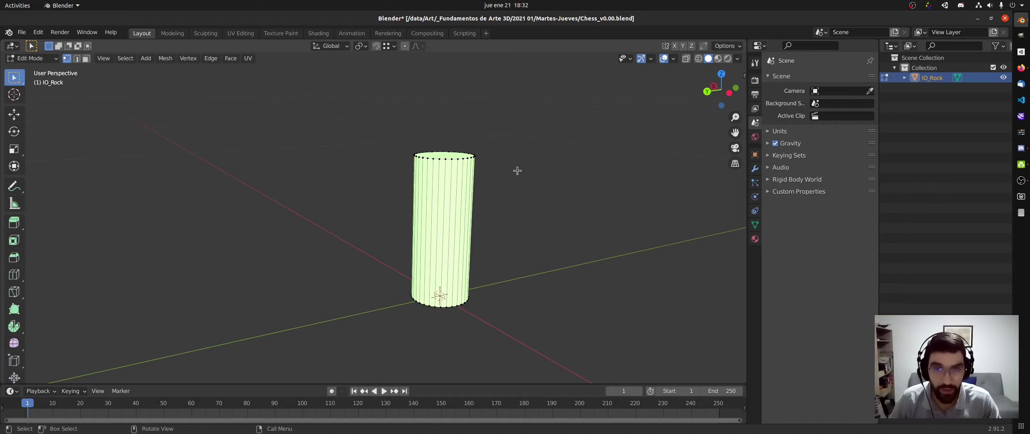
middle_drag(473, 151, 437, 148)
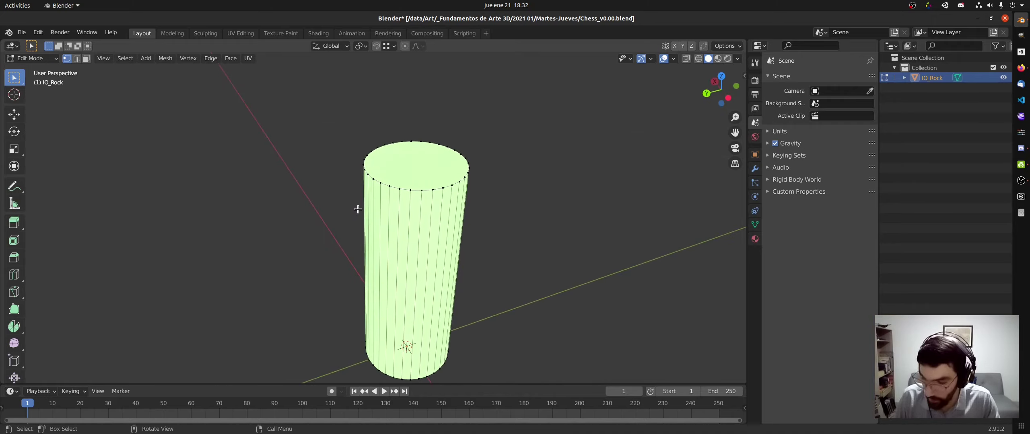
mouse_move(381, 181)
mouse_down()
mouse_move(479, 170)
mouse_move(356, 135)
mouse_move(377, 138)
mouse_up()
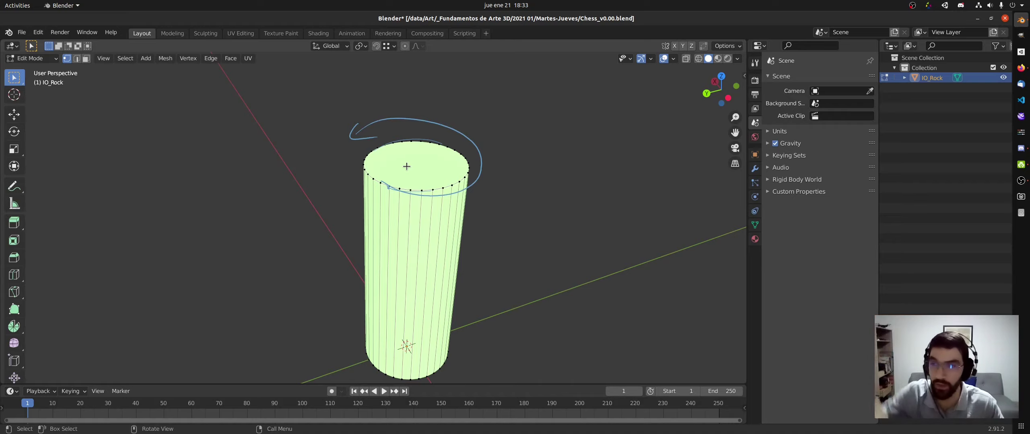
middle_drag(424, 237, 413, 210)
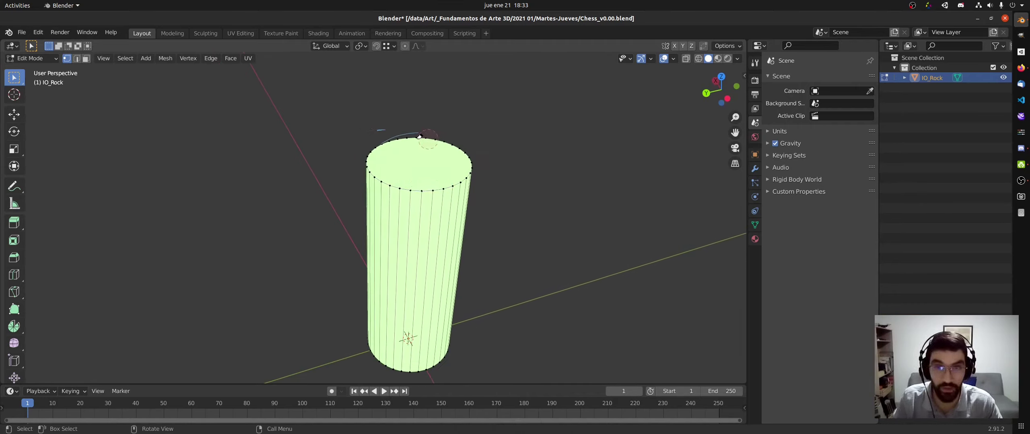
middle_drag(421, 141, 419, 189)
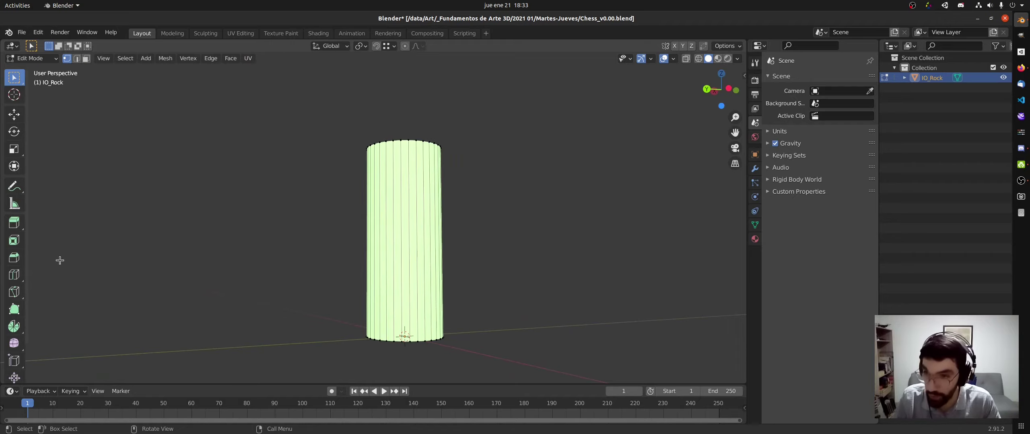
Draw an annotation arrow pointing to the Loop Cut tool and handwrite "Ctrl + R" above it.
mouse_move(50, 264)
mouse_down()
mouse_move(39, 273)
mouse_move(121, 255)
mouse_up()
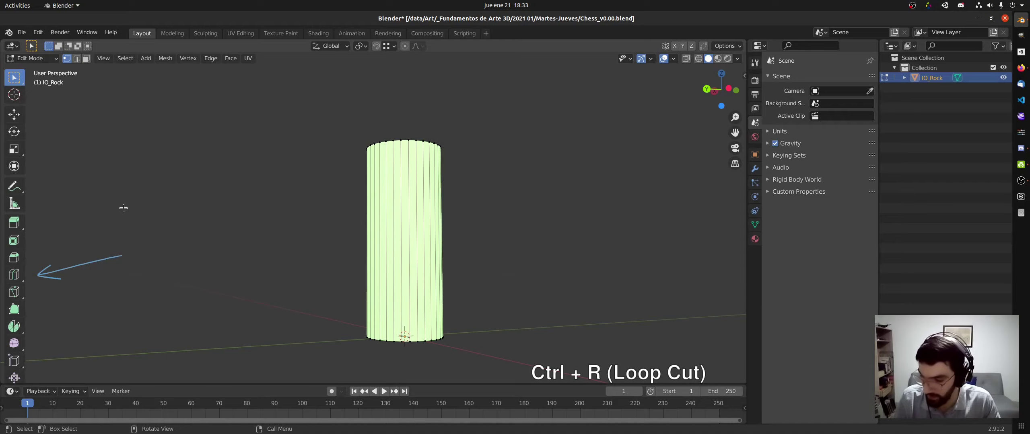
drag(100, 221, 113, 233)
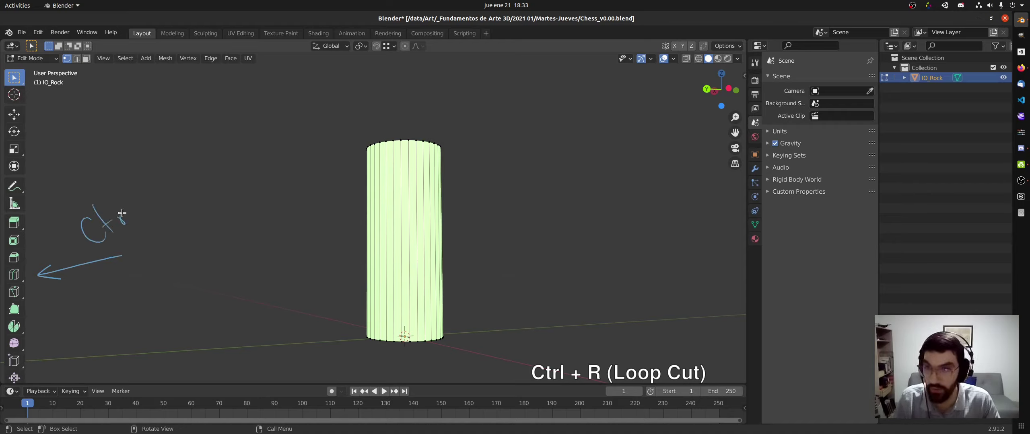
mouse_move(115, 188)
mouse_down()
mouse_move(139, 217)
mouse_move(167, 198)
mouse_move(165, 165)
mouse_move(203, 185)
mouse_up()
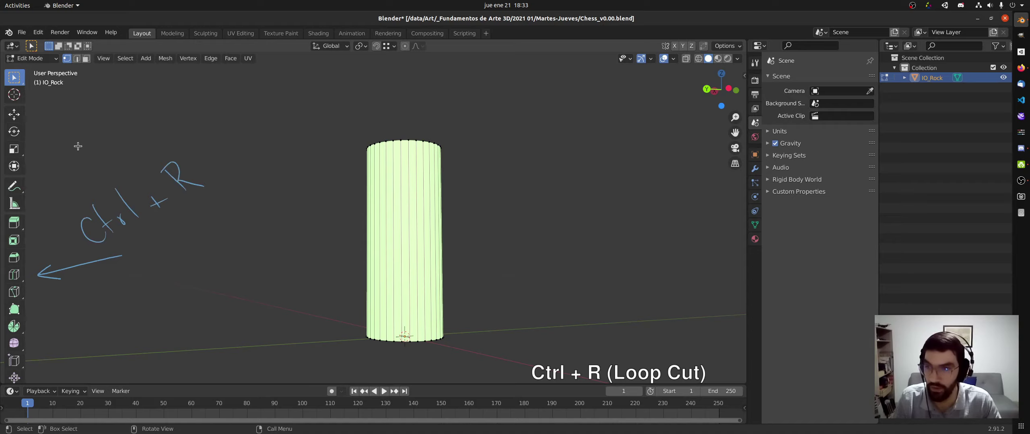
Add a single horizontal edge loop at about the cylinder's mid-height with the Loop Cut tool.
click(14, 275)
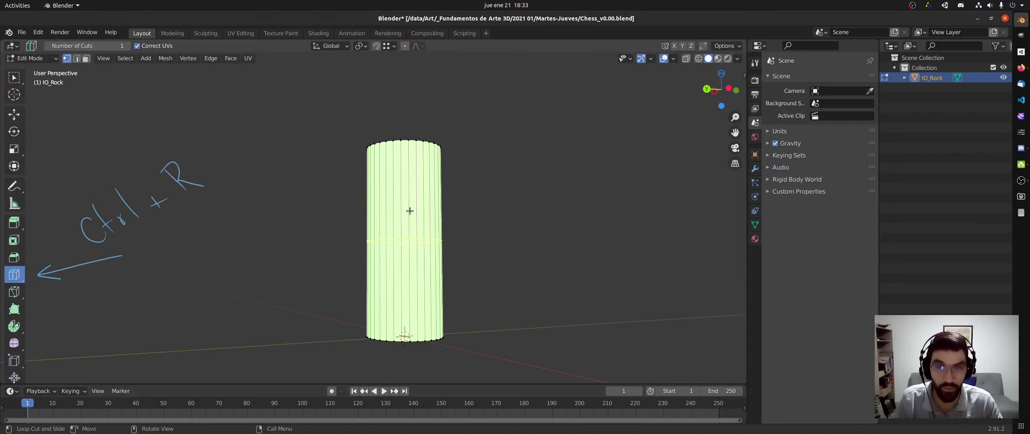
scroll(476, 184, up, 6)
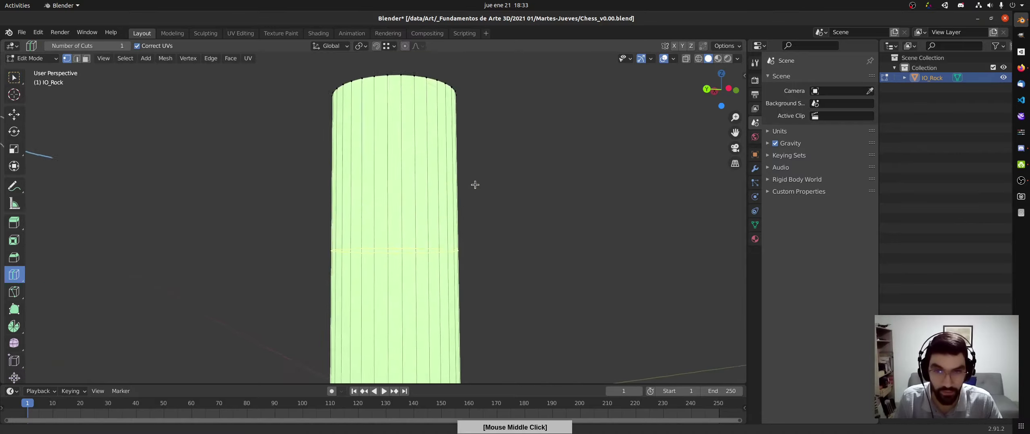
middle_drag(494, 164, 473, 161)
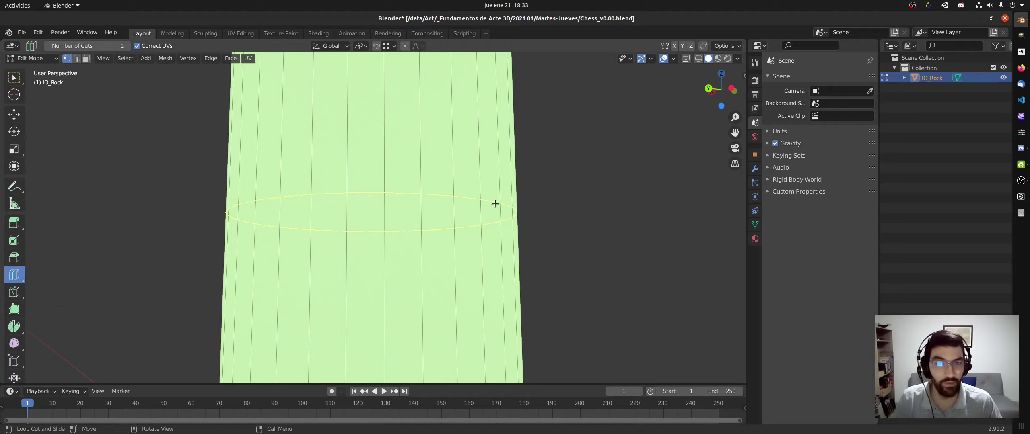
scroll(476, 239, down, 5)
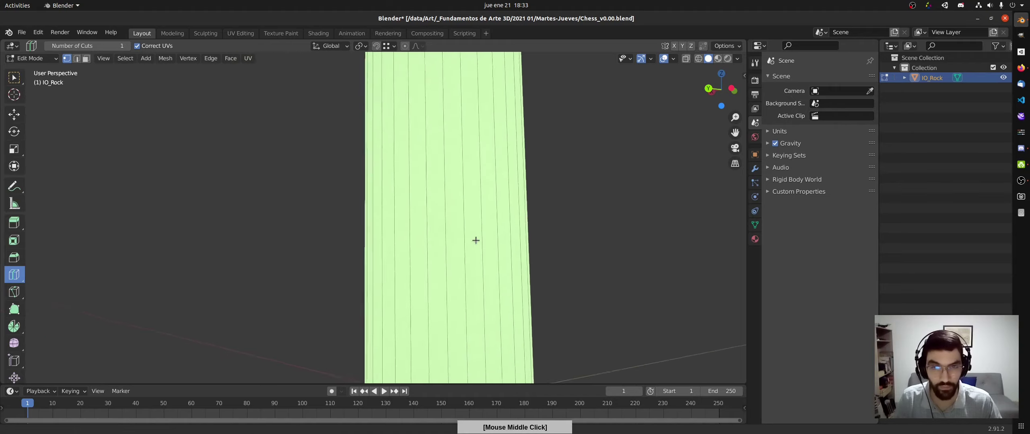
click(520, 185)
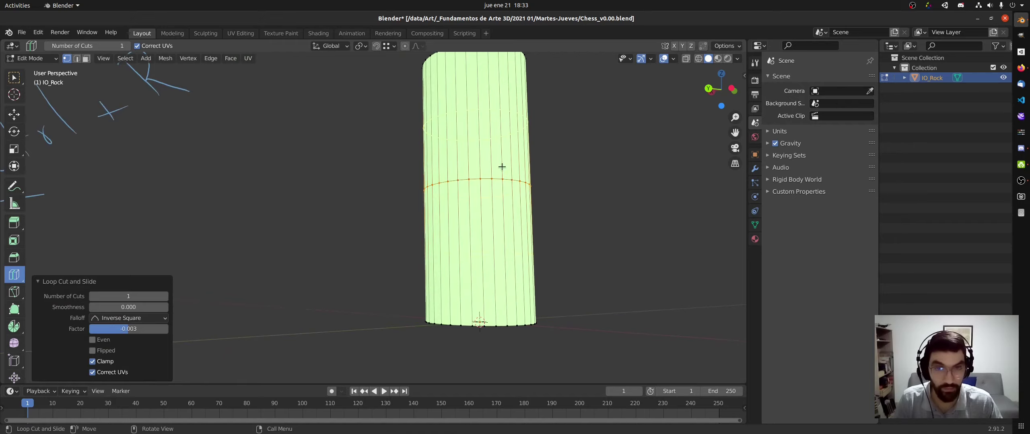
click(534, 175)
middle_drag(534, 175, 432, 202)
click(415, 238)
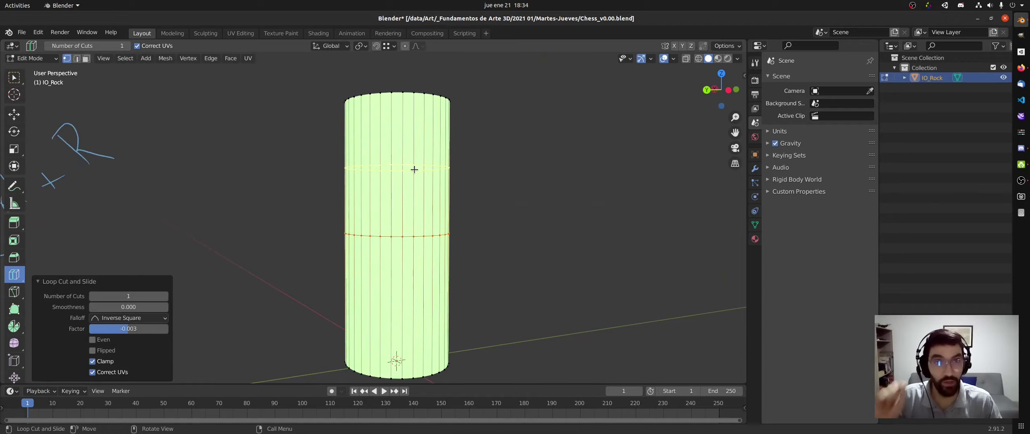
Add two edge loops above the middle one, slid by factors of about -0.20 and -0.68, to form a close pair.
mouse_move(413, 169)
mouse_down()
mouse_move(411, 209)
mouse_move(410, 135)
mouse_move(406, 173)
mouse_move(405, 142)
mouse_move(406, 165)
mouse_up()
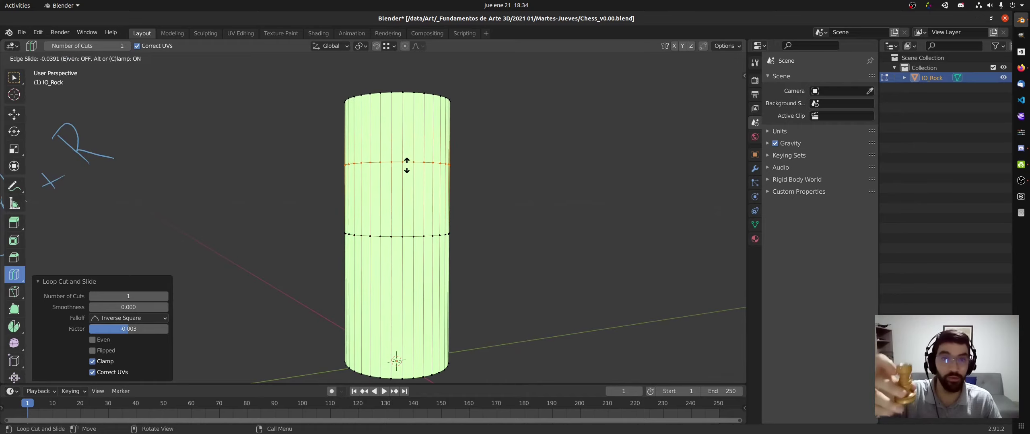
drag(407, 165, 413, 153)
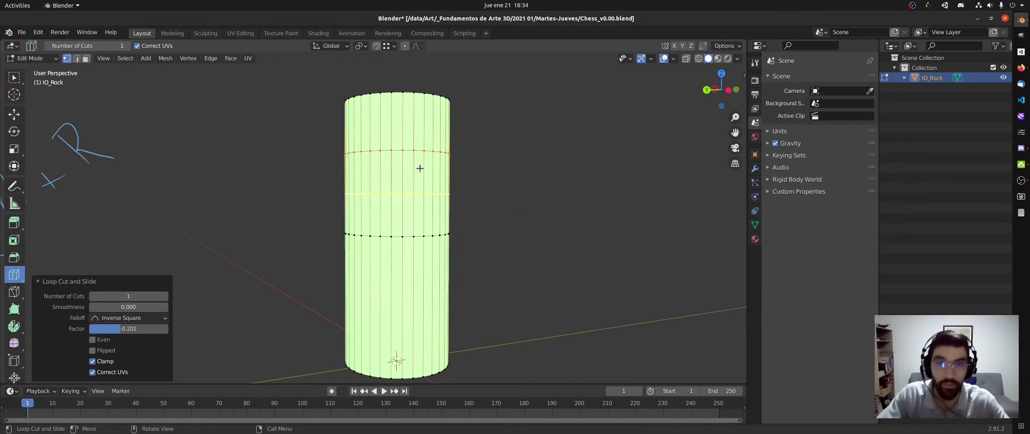
drag(430, 195, 429, 168)
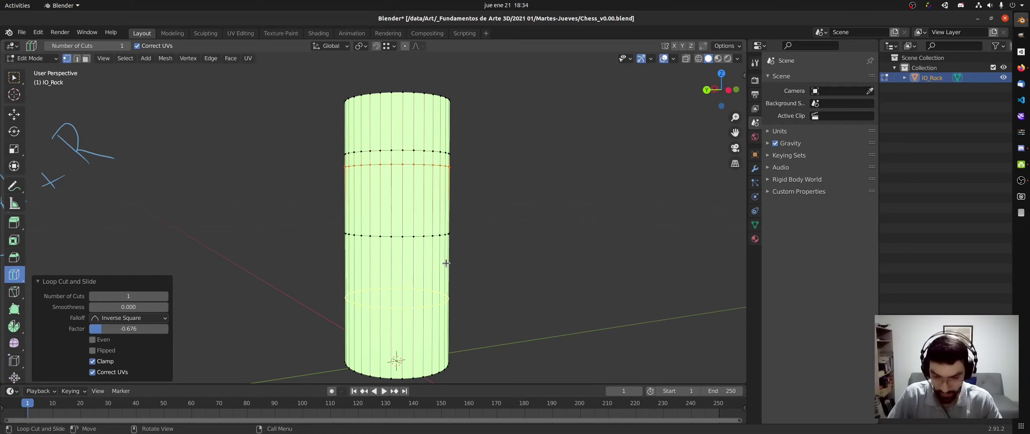
In front view, sketch the rook's profile as annotations: a line under the head, the curved side and a line above the base.
key(KP_1)
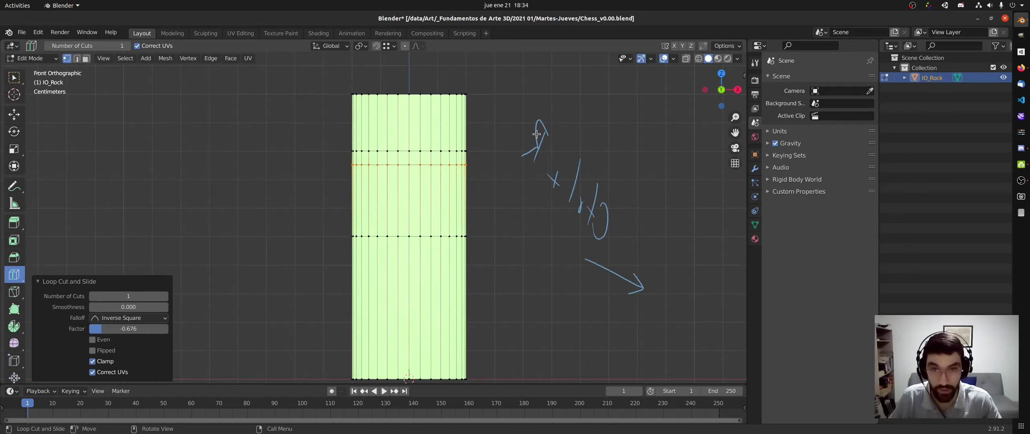
ctrl+middle_drag(536, 135, 495, 156)
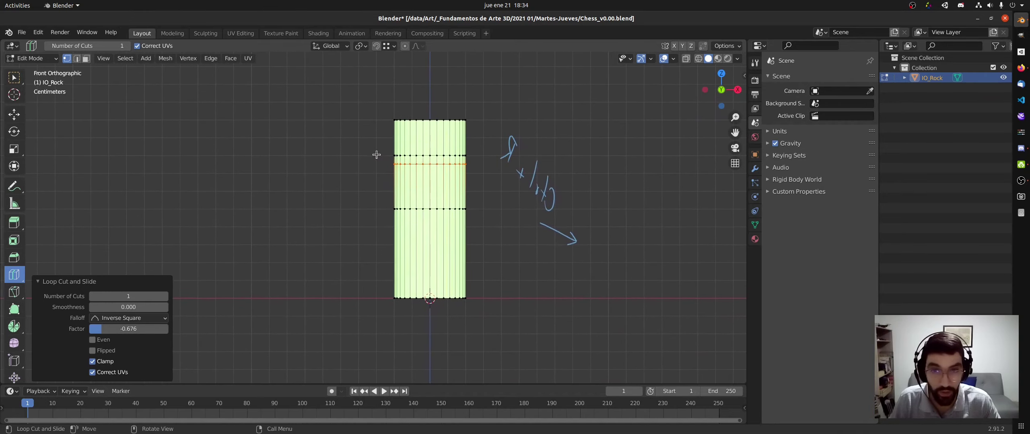
click(13, 77)
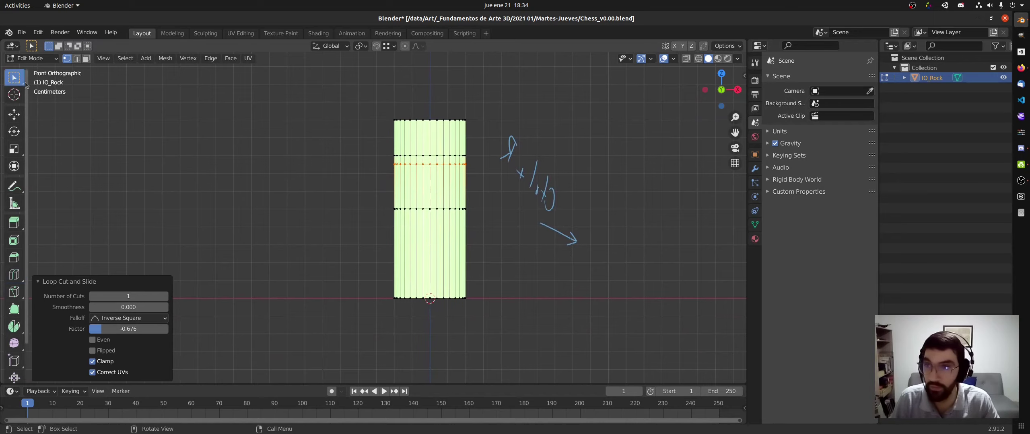
mouse_move(376, 156)
mouse_down()
mouse_move(480, 155)
mouse_move(465, 163)
mouse_move(462, 210)
mouse_up()
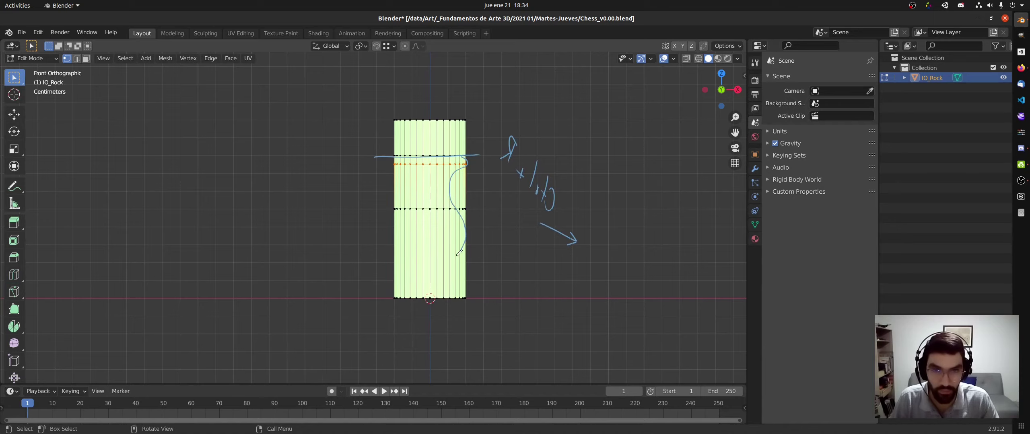
mouse_move(459, 253)
mouse_down()
mouse_move(443, 282)
mouse_move(478, 283)
mouse_up()
right_drag(469, 284, 480, 289)
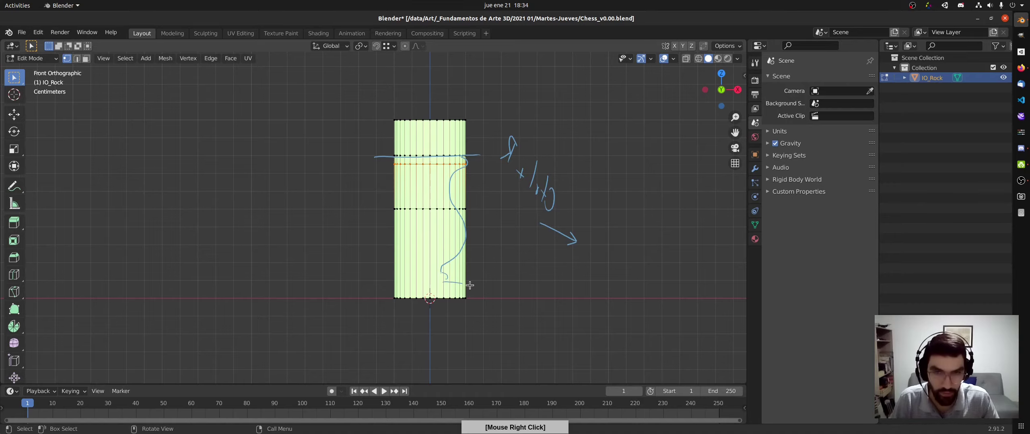
drag(393, 285, 467, 285)
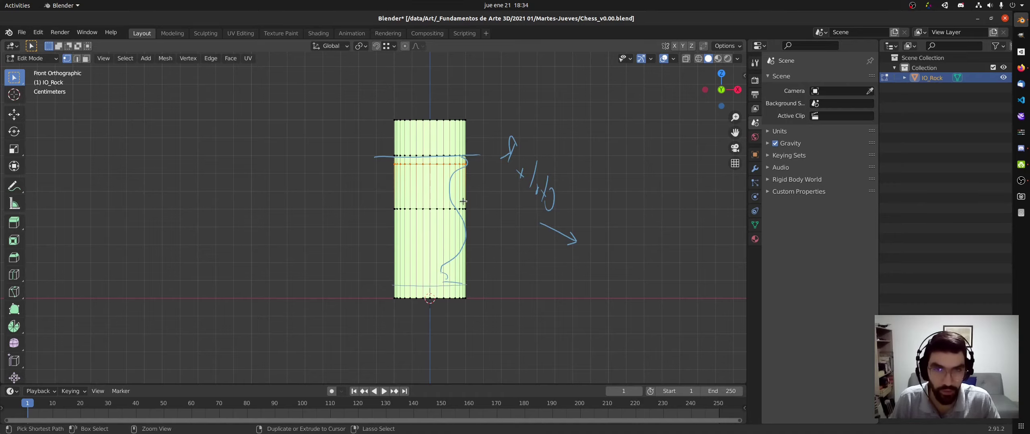
Erase the handwritten "Ctrl + R" note and its arrow, keeping the profile sketch.
ctrl+middle_drag(464, 209, 501, 159)
mouse_move(523, 152)
right_down()
mouse_move(522, 131)
mouse_move(524, 156)
mouse_move(591, 246)
mouse_move(563, 228)
mouse_move(553, 161)
mouse_move(577, 177)
right_up()
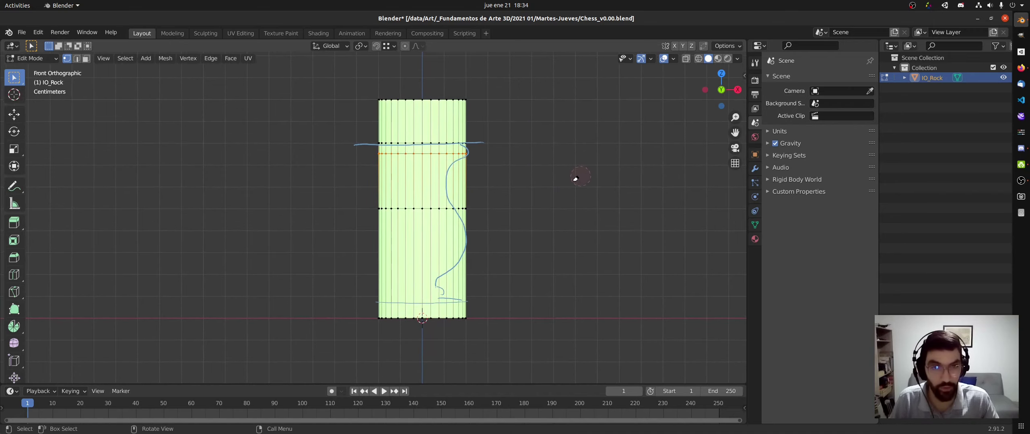
mouse_move(471, 189)
ctrl+middle_down()
mouse_move(450, 155)
mouse_move(468, 150)
ctrl+middle_up()
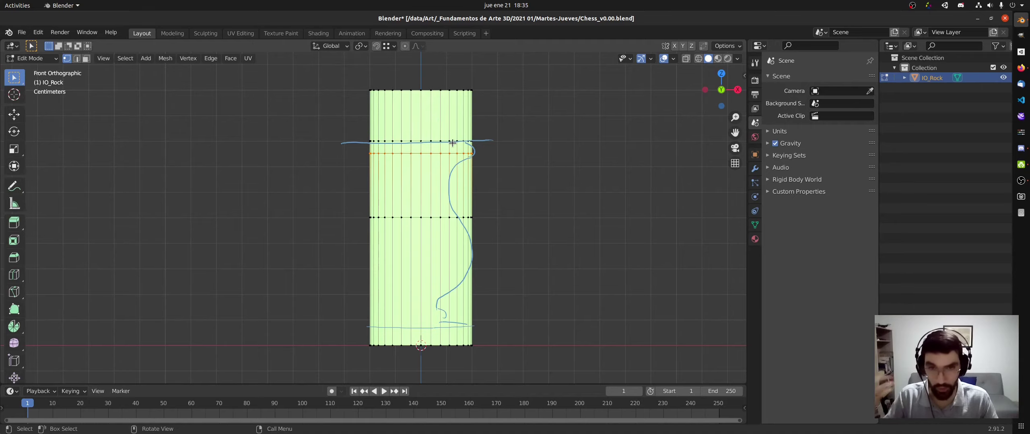
Add an edge loop below the middle one, slid by a factor of about -0.45 to the widest point of the sketched lower bulge.
key(ctrl+r)
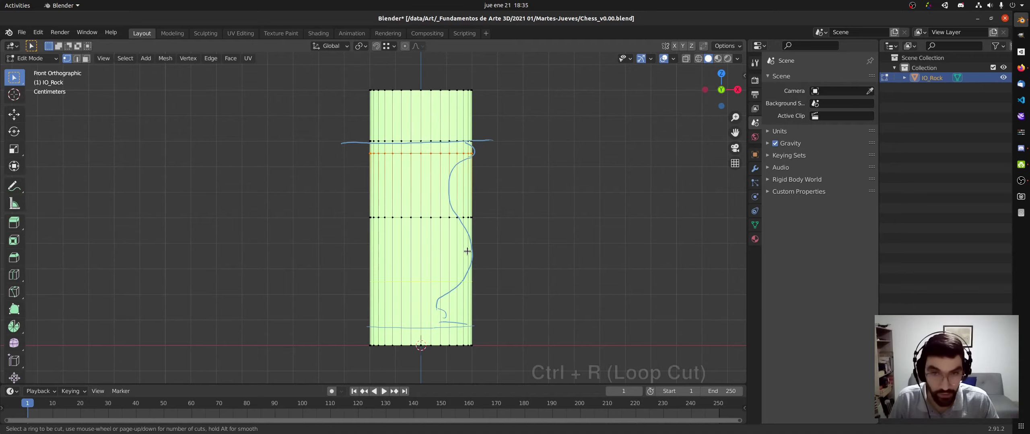
click(451, 277)
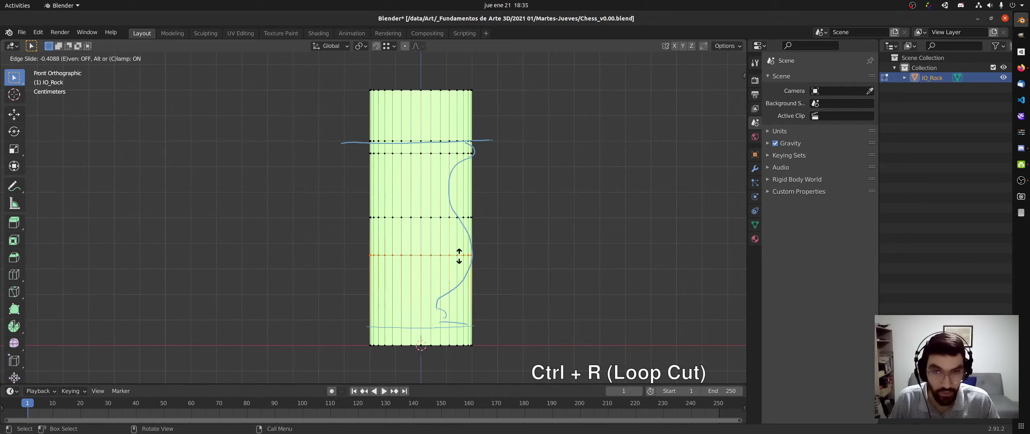
click(465, 253)
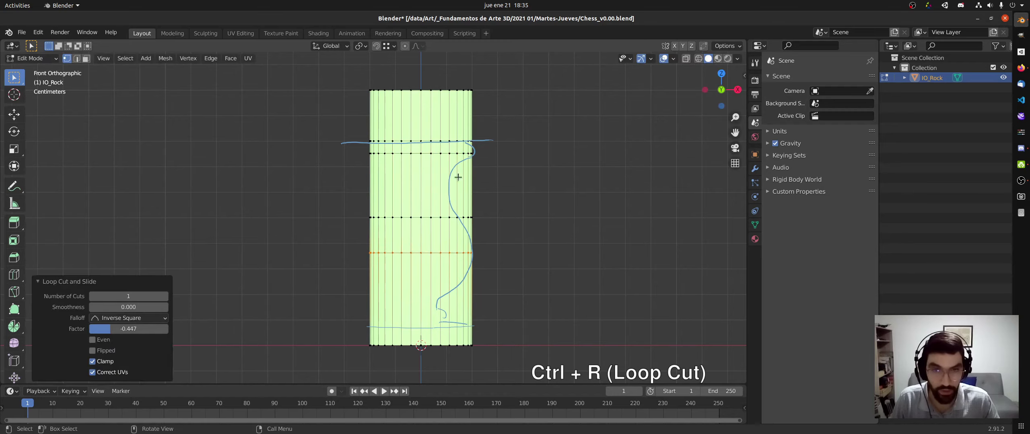
Try adding a centred edge loop between the middle loop and the lower bulge loop, and undo it.
key(g)
key(g)
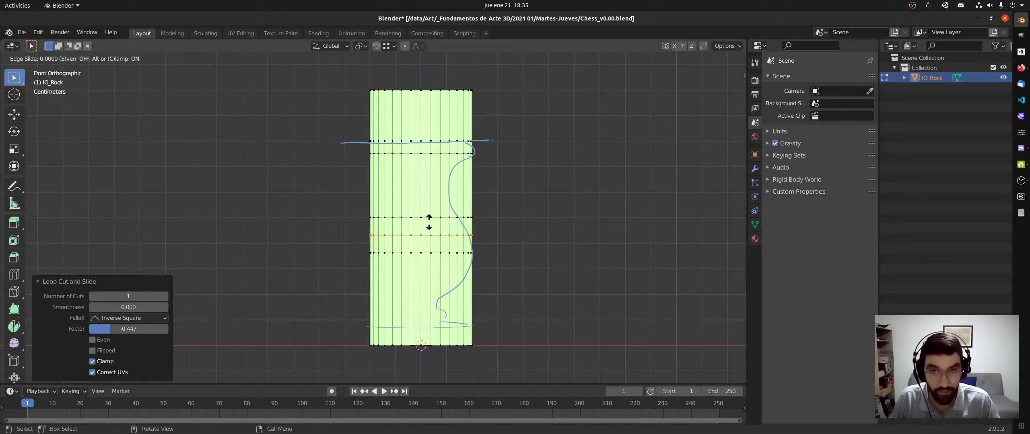
right_click(437, 223)
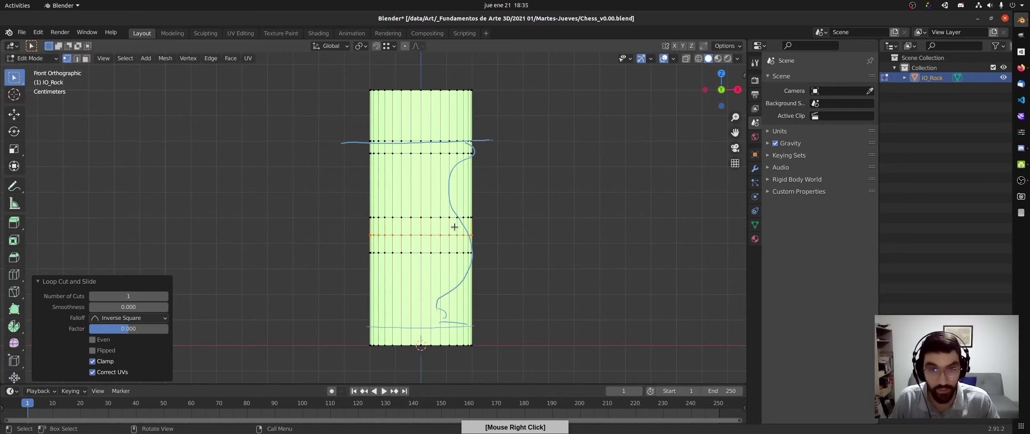
key(ctrl+z)
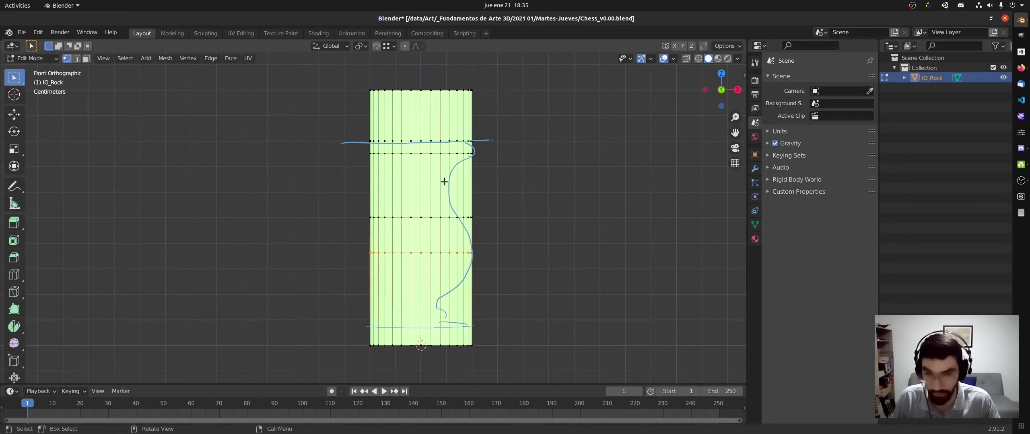
Add an edge loop at the sketched neck, between the upper pair and the middle loop, with a slide factor of about 0.01.
key(g)
key(g)
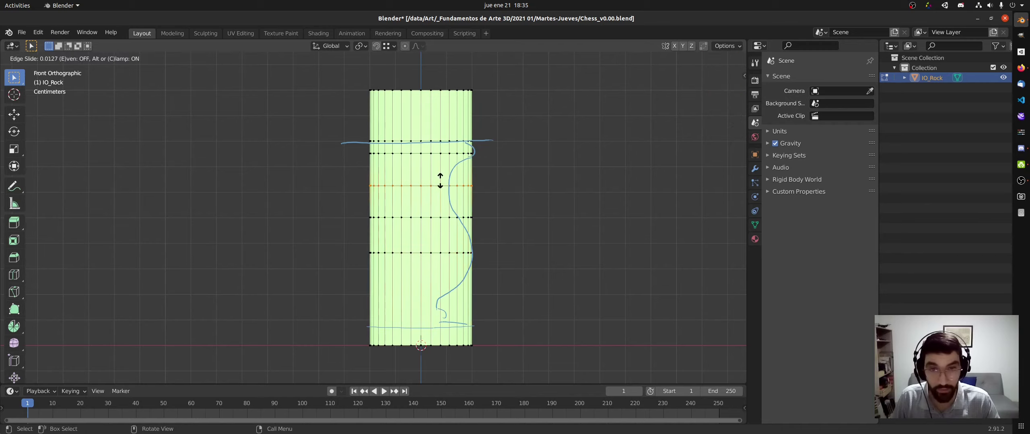
click(446, 180)
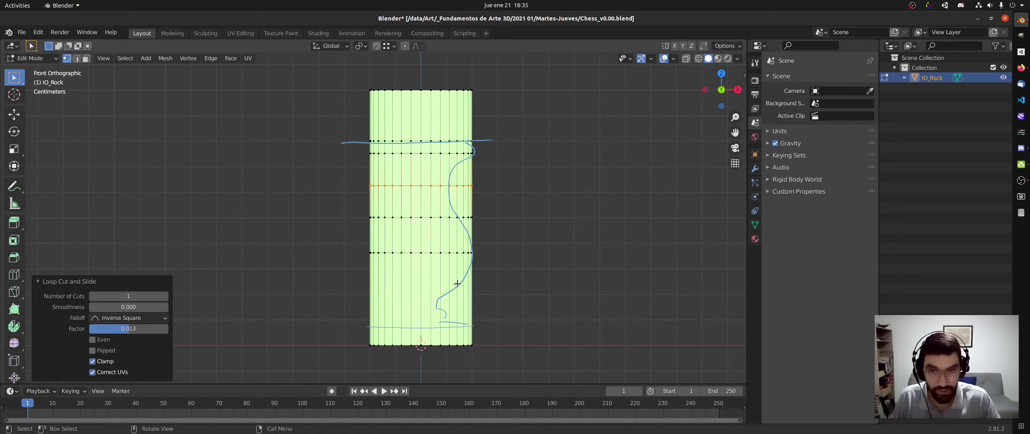
Add three edge loops near the base along the sketched foot, with slide factors of about -0.03, -0.56 and -0.39.
key(ctrl+r)
click(454, 297)
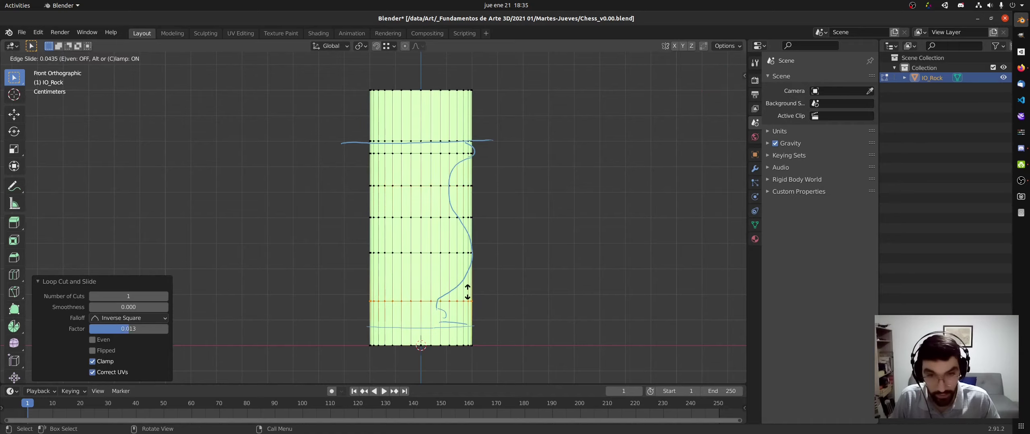
click(466, 297)
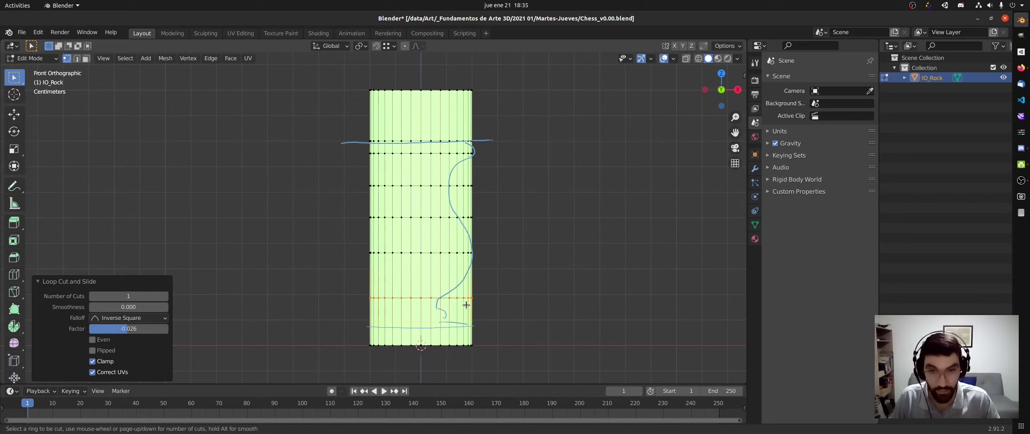
key(ctrl+r)
click(465, 308)
click(461, 296)
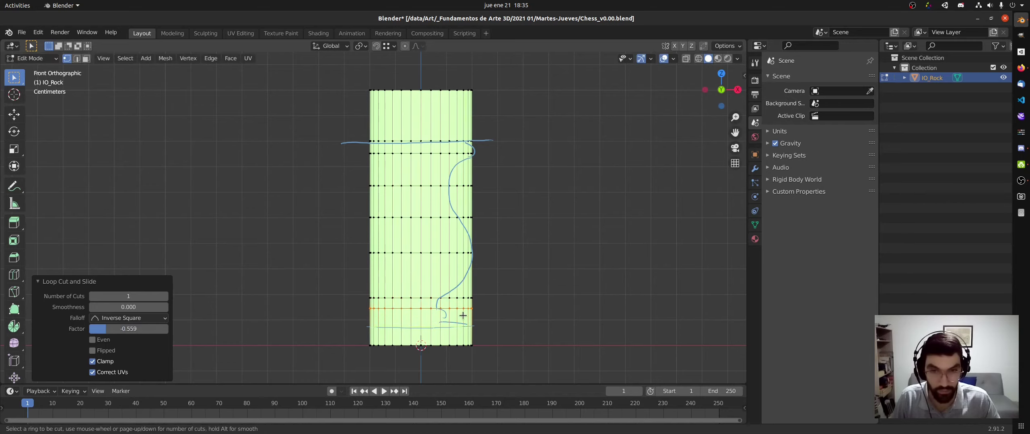
click(462, 316)
click(463, 308)
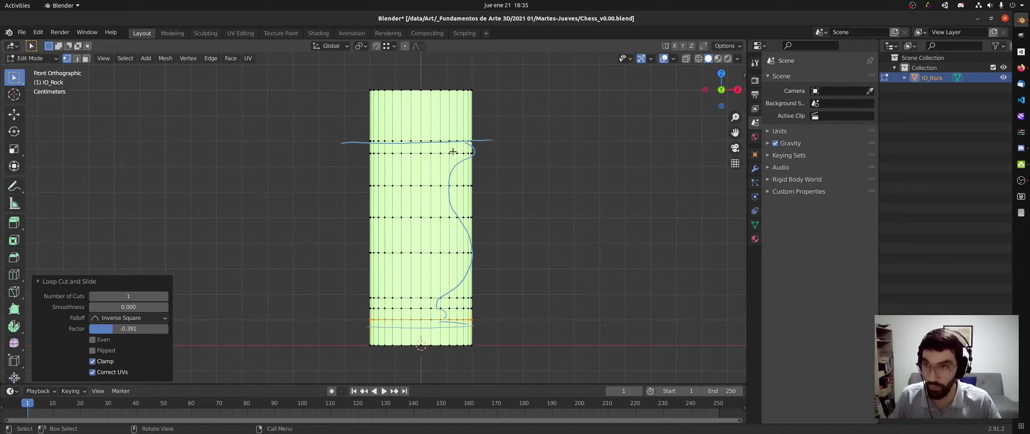
scroll(453, 151, up, 3)
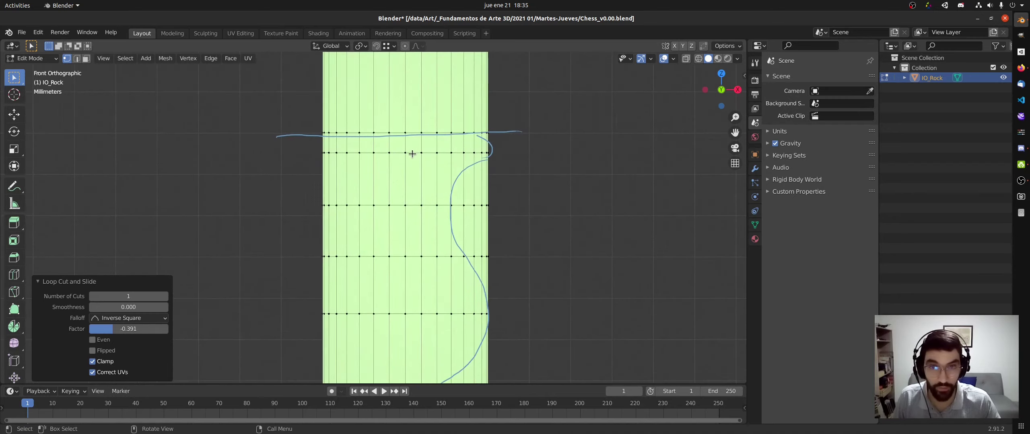
scroll(444, 133, down, 2)
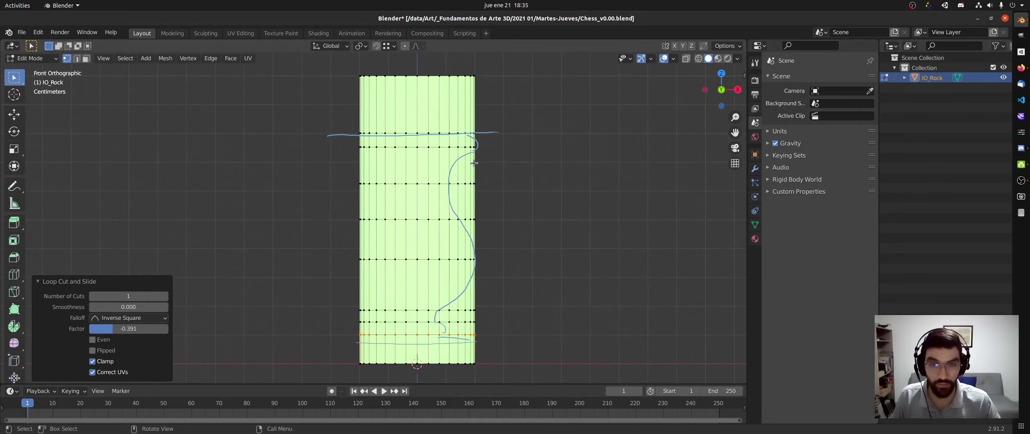
key(alt+Tab)
key(alt+Tab)
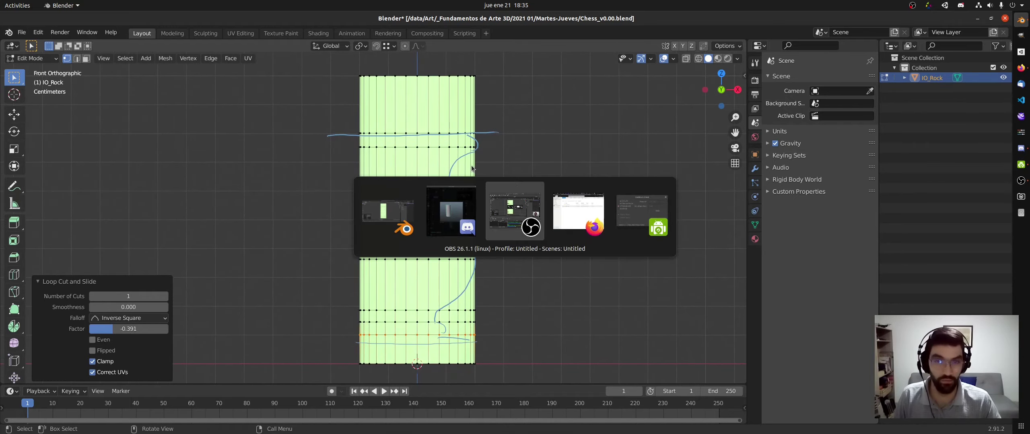
key(alt+Tab)
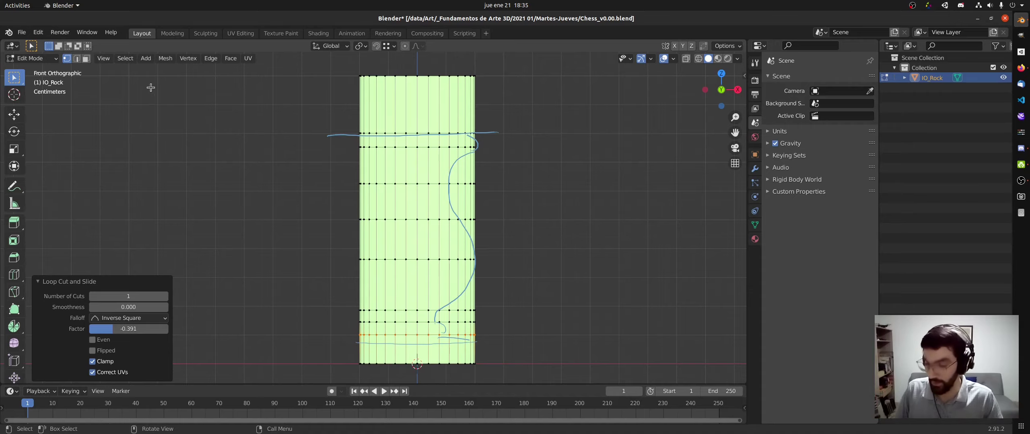
Add a centred edge loop between the two lowest loops, and remove it with Dissolve Edges in edge selection mode.
ctrl+middle_drag(424, 319, 602, 190)
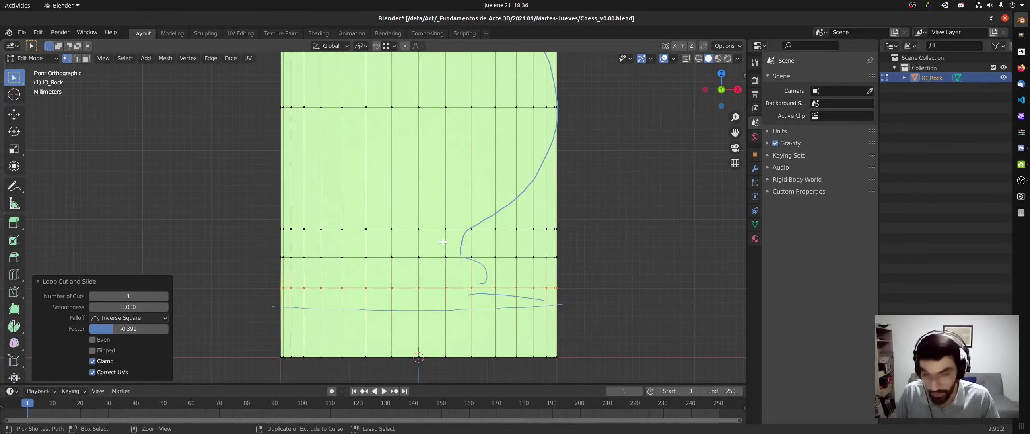
key(g)
key(g)
right_click(461, 269)
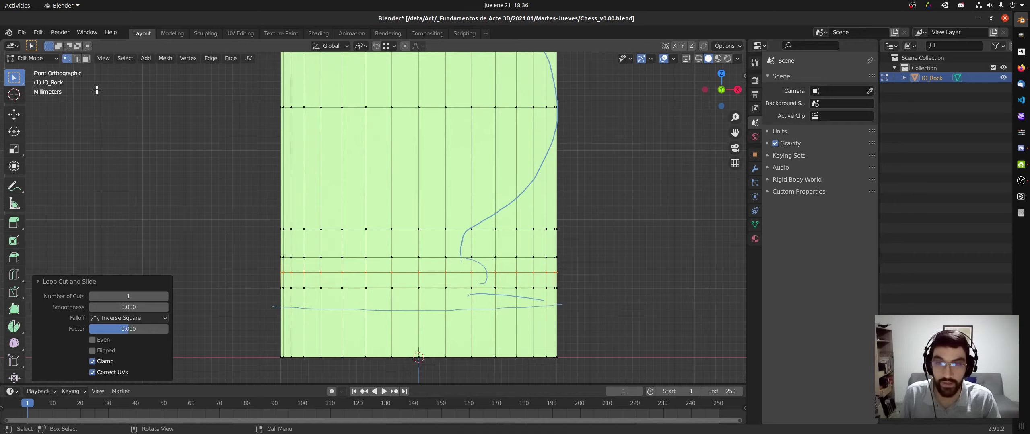
click(77, 58)
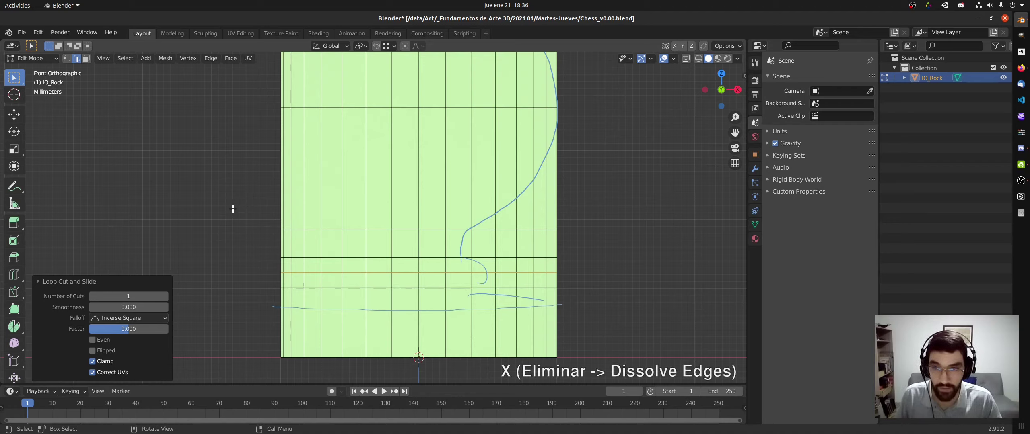
key(x)
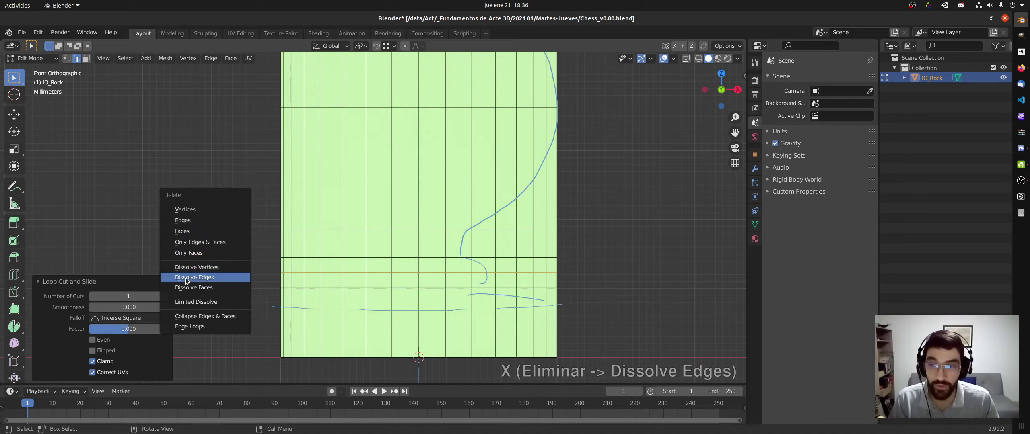
click(205, 278)
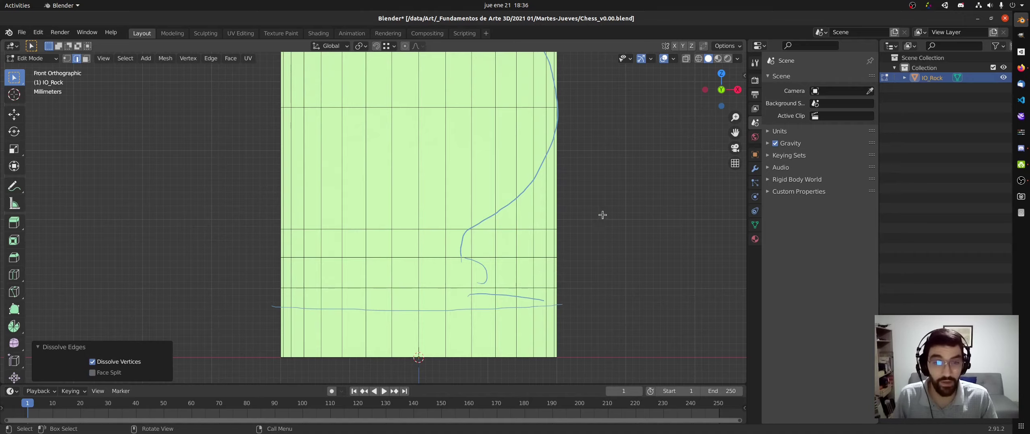
Dissolve the edge loop between the neck loop and the lower bulge loop, and return to vertex selection mode.
middle_drag(602, 215, 501, 214)
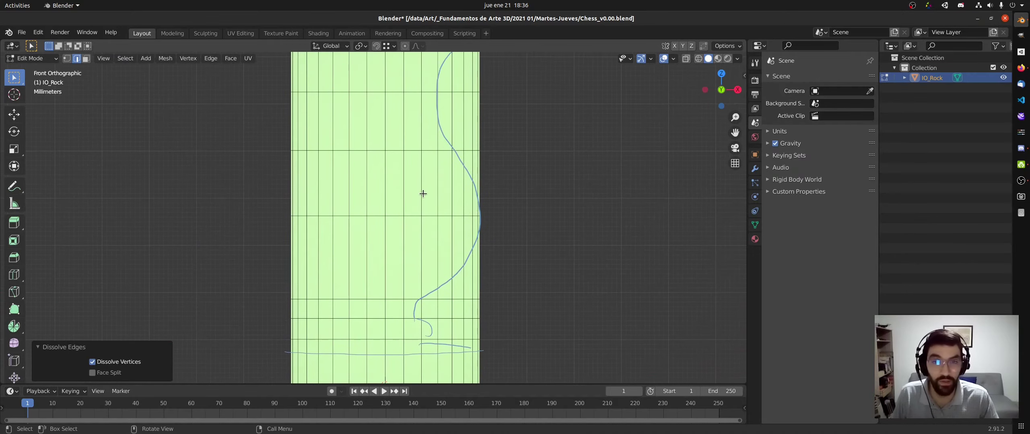
click(400, 151)
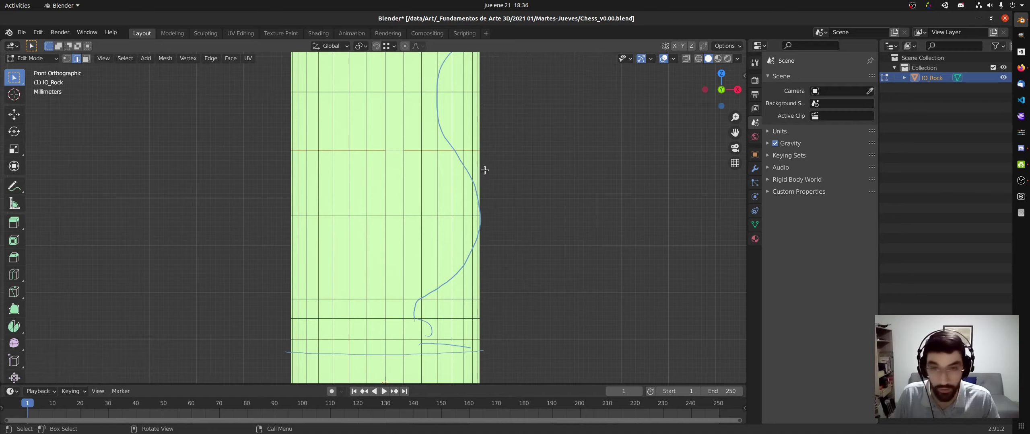
key(x)
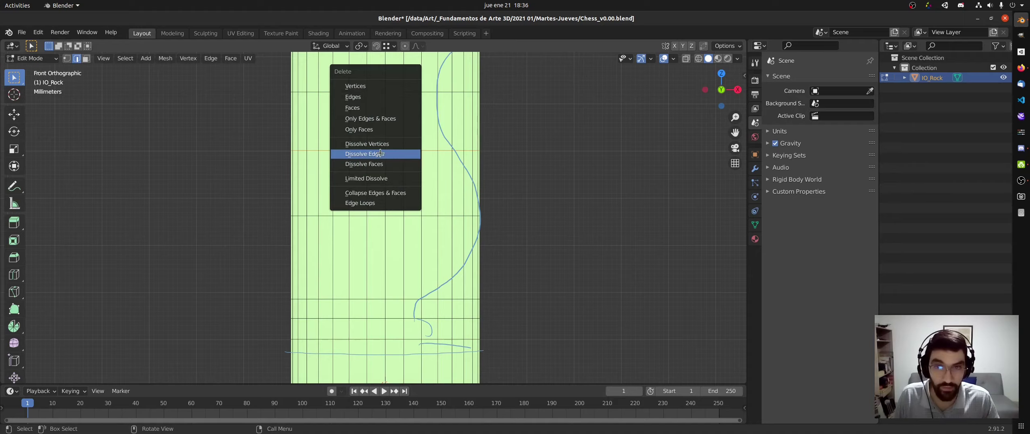
click(380, 153)
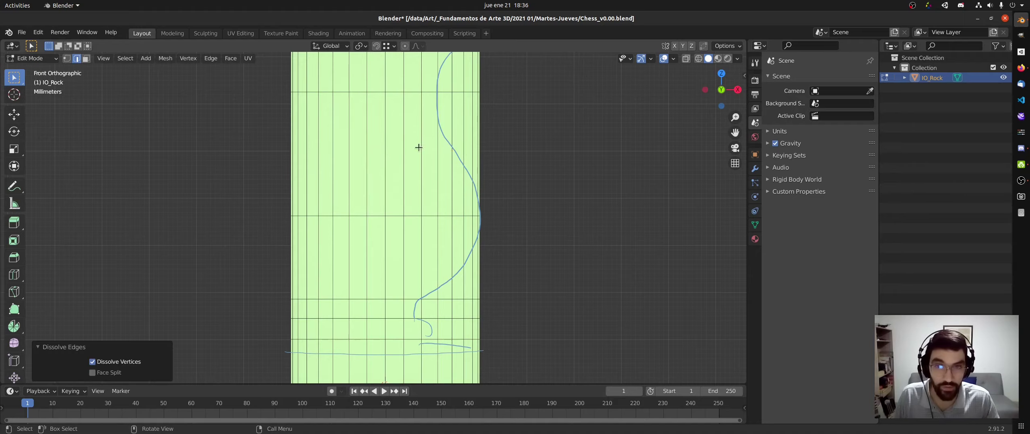
scroll(523, 153, down, 2)
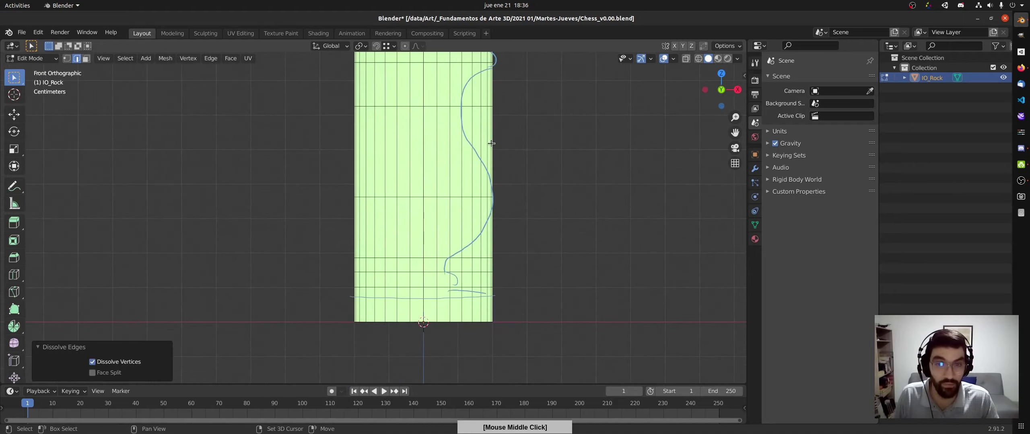
shift+middle_drag(480, 168, 445, 189)
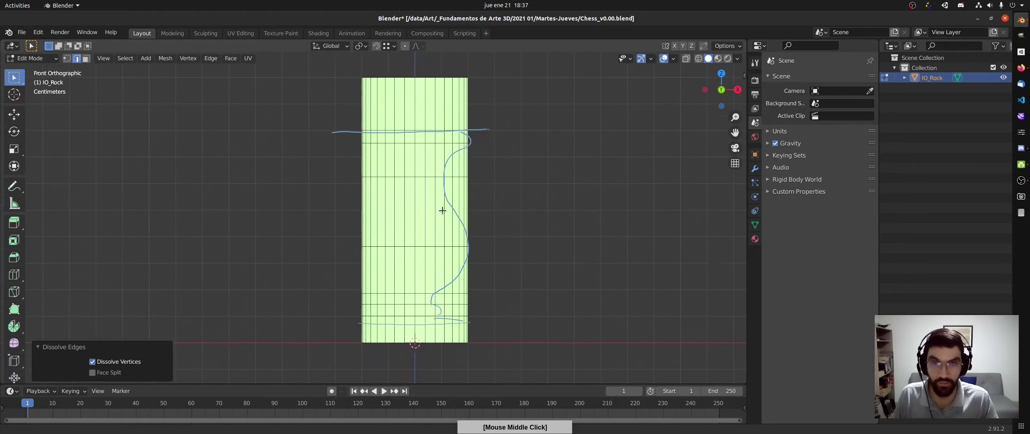
key(1)
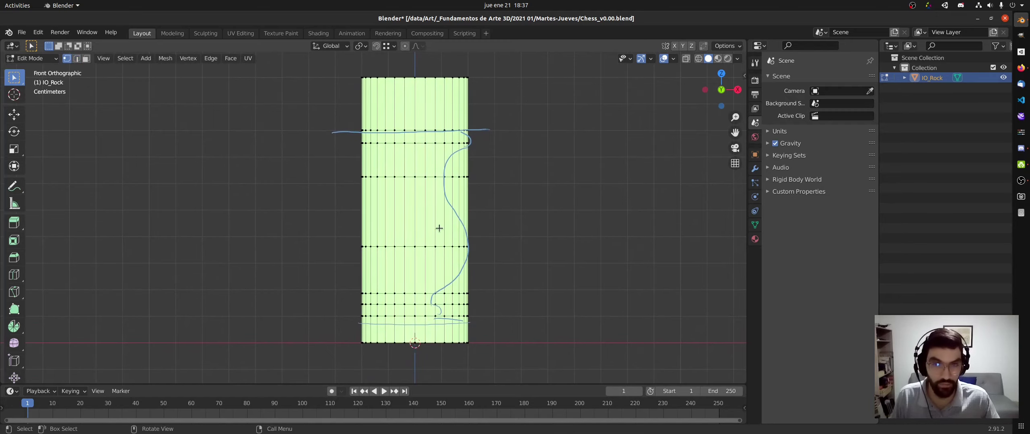
Switch to Discord, look through the participant list of the class channel, and return to Blender.
key(alt+Tab)
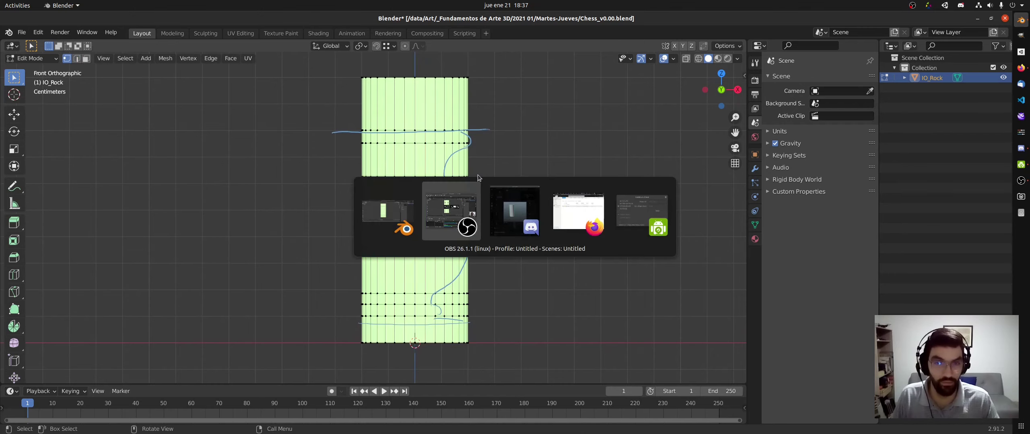
key(alt+Tab)
key(Escape)
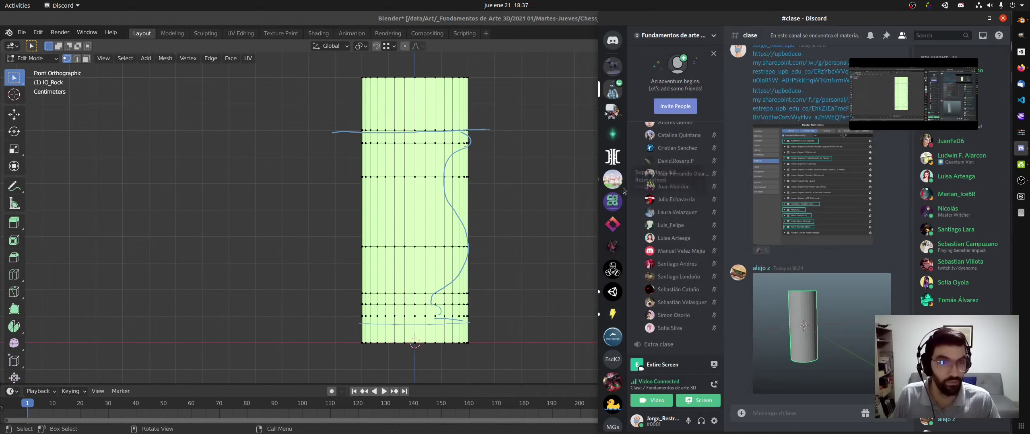
scroll(723, 195, up, 1)
scroll(723, 196, up, 3)
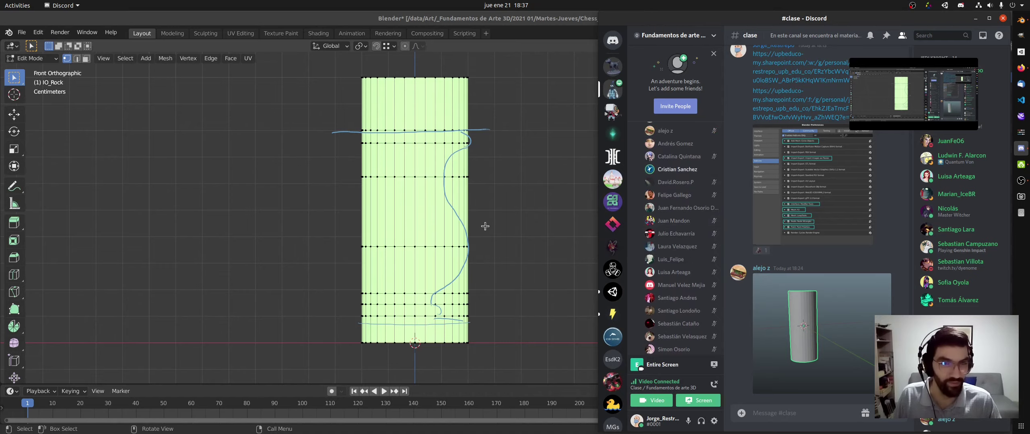
key(alt+Tab)
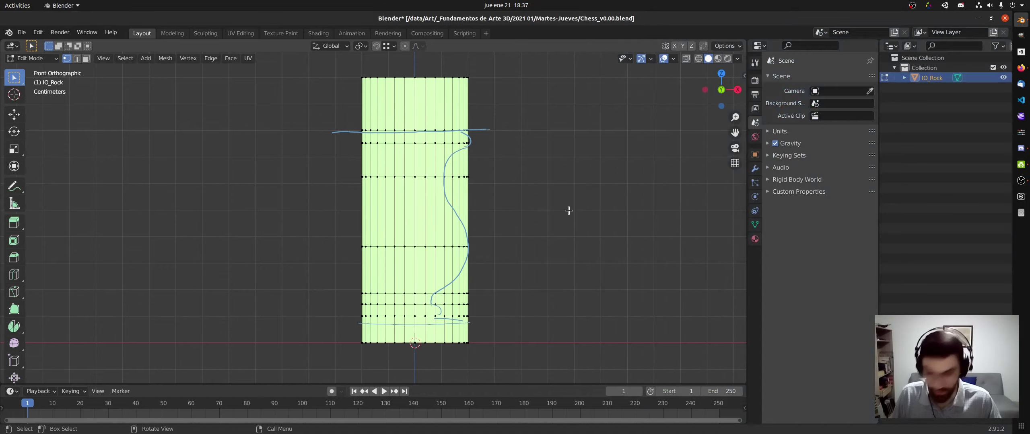
Toggle the visibility of the Note and Note.001 annotation layers and restore it, closing the view settings.
key(n)
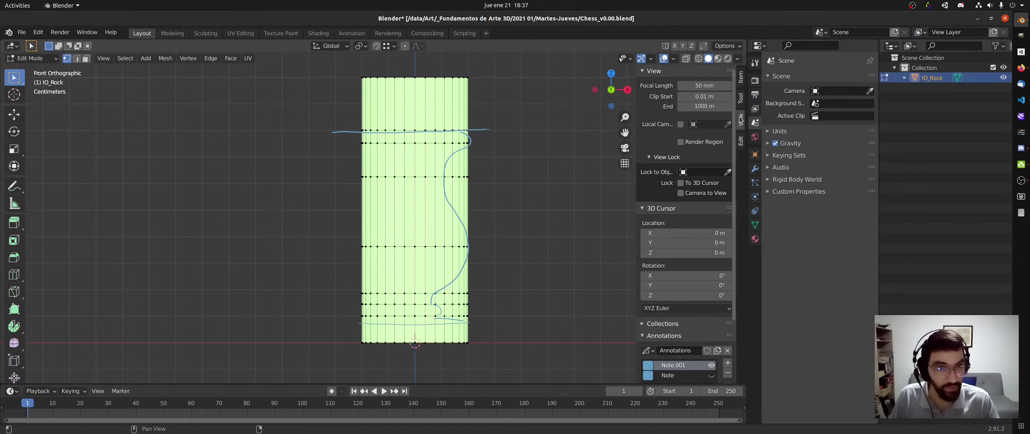
scroll(732, 133, down, 4)
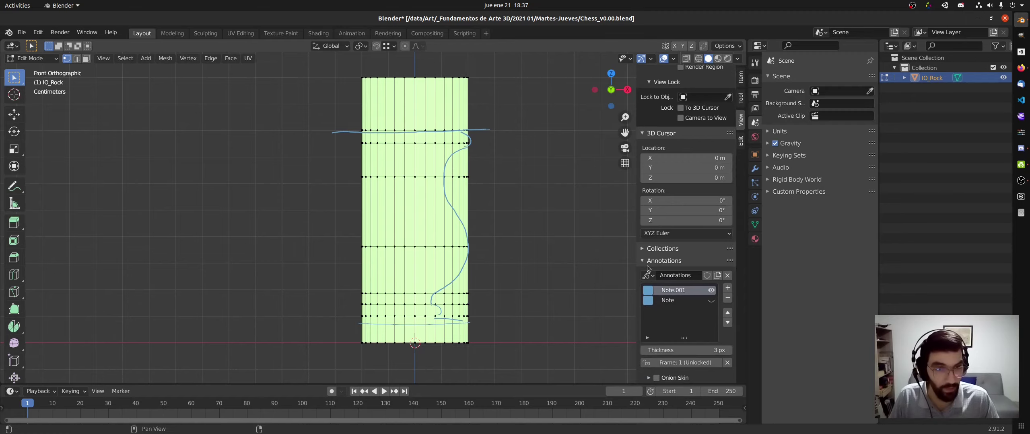
click(643, 265)
click(645, 336)
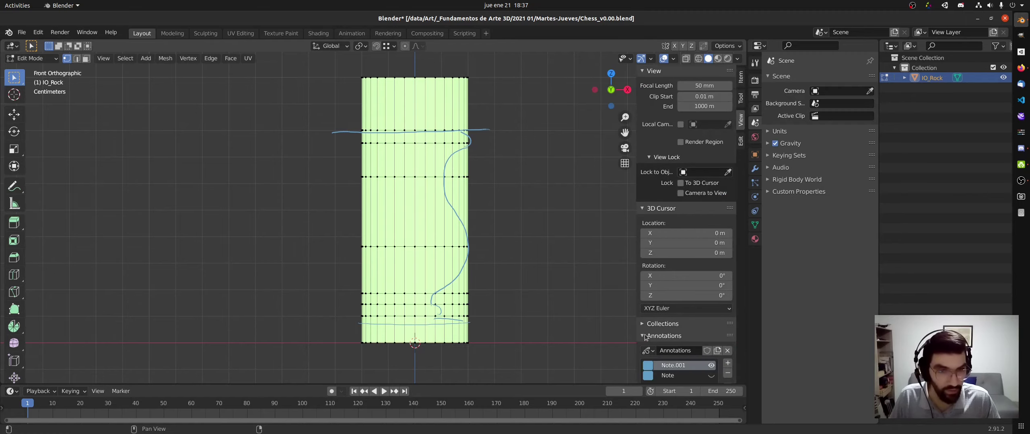
scroll(731, 334, down, 3)
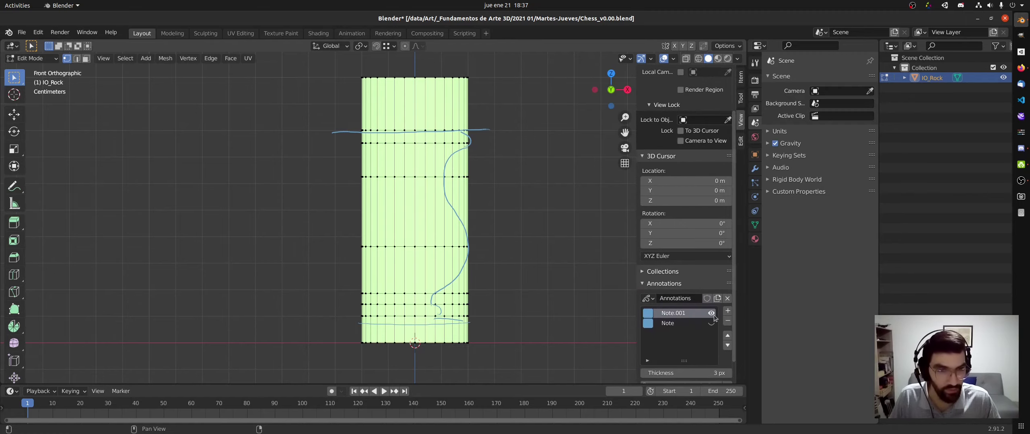
click(711, 323)
click(711, 313)
click(711, 312)
click(711, 324)
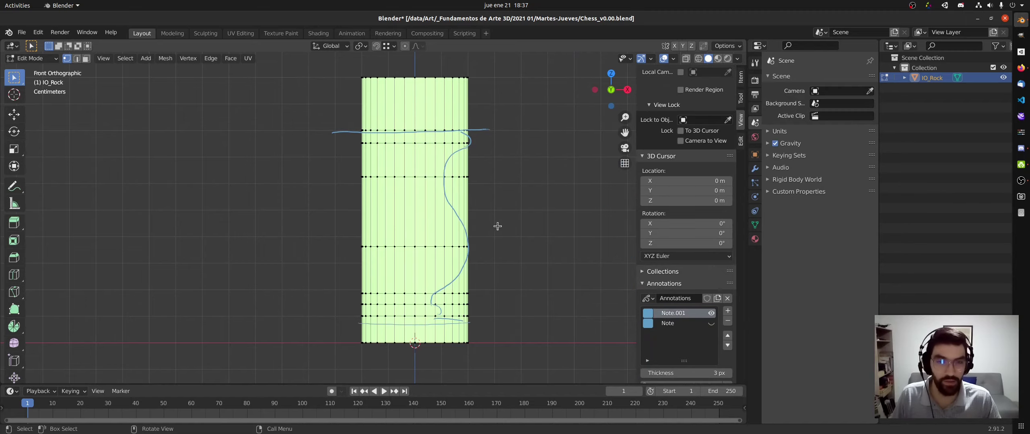
key(n)
shift+middle_drag(542, 167, 537, 187)
key(alt+Tab)
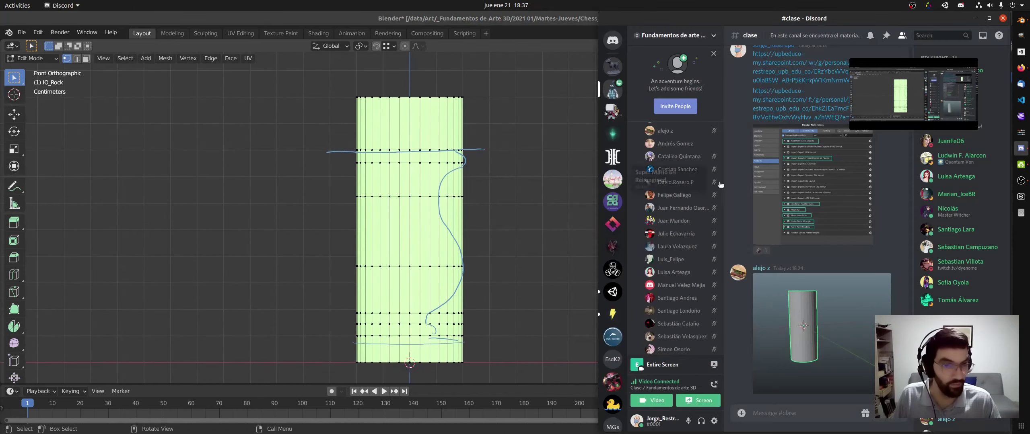
key(alt+Tab)
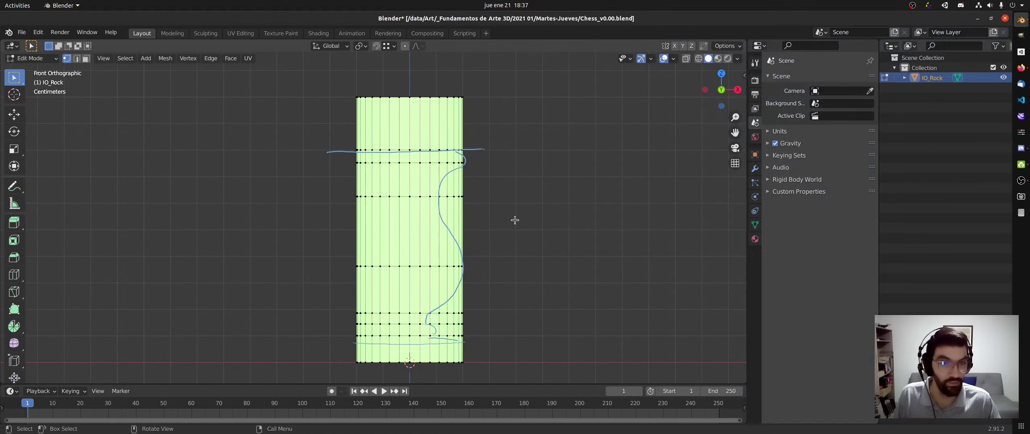
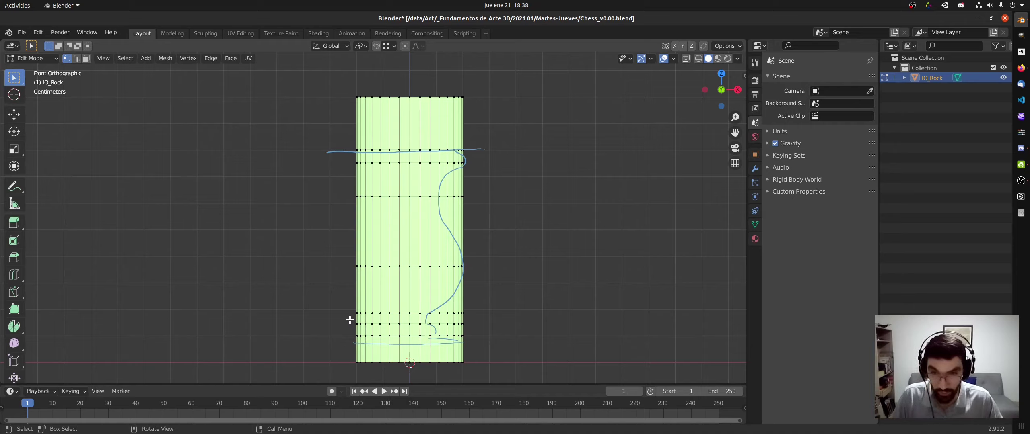
Try dissolving the middle one of the three edge loops near the base, and undo it.
alt+click(469, 327)
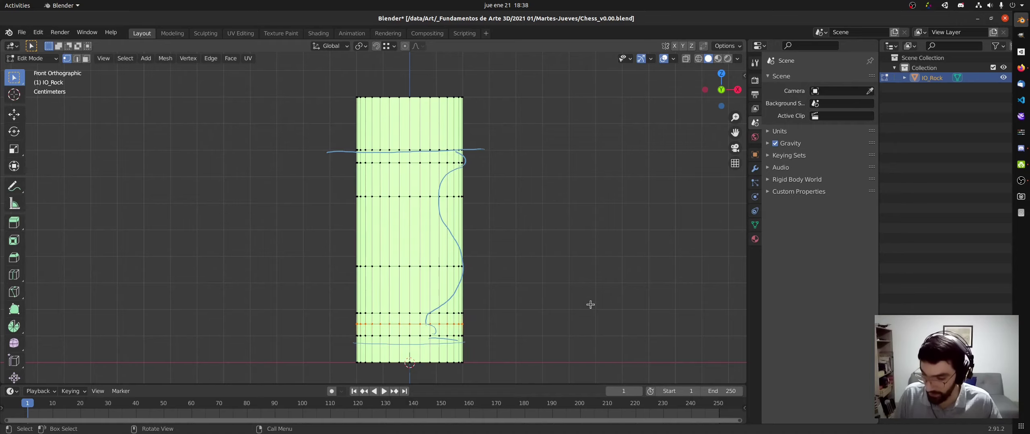
key(x)
click(300, 252)
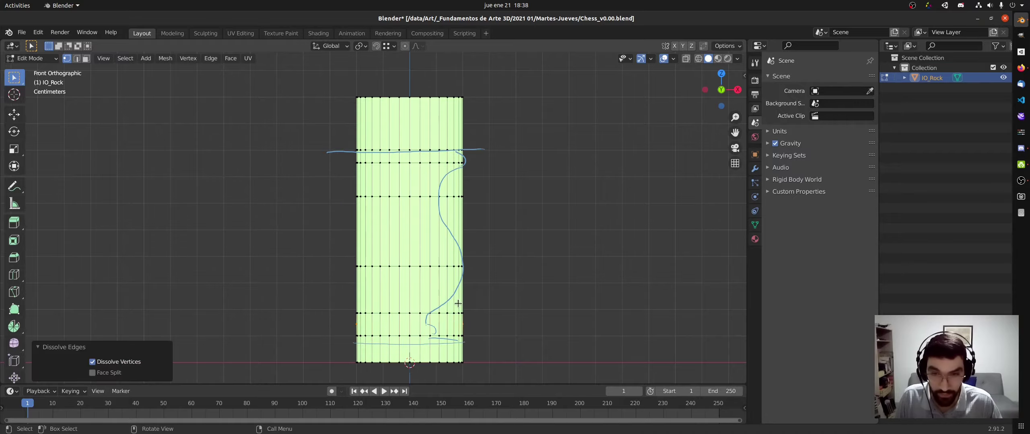
middle_drag(458, 304, 514, 282)
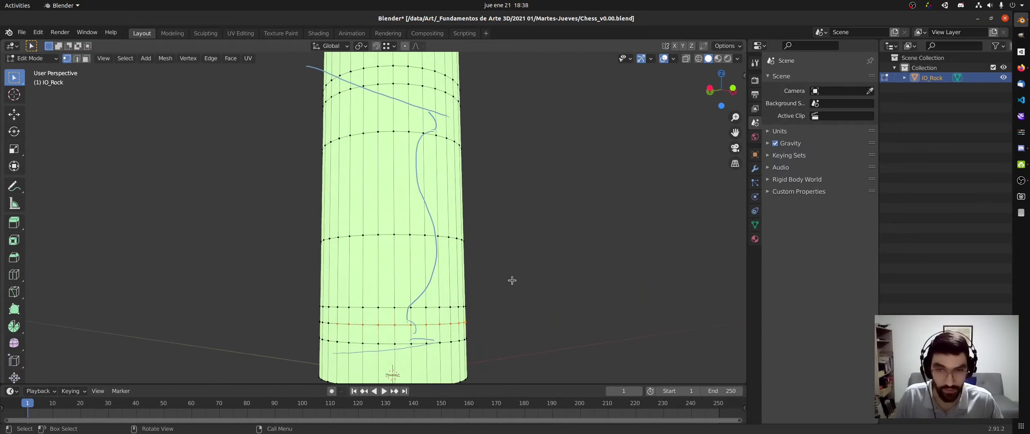
In front orthographic view, handwrite the annotation "Alt + Clic" beside the rook.
key(KP_1)
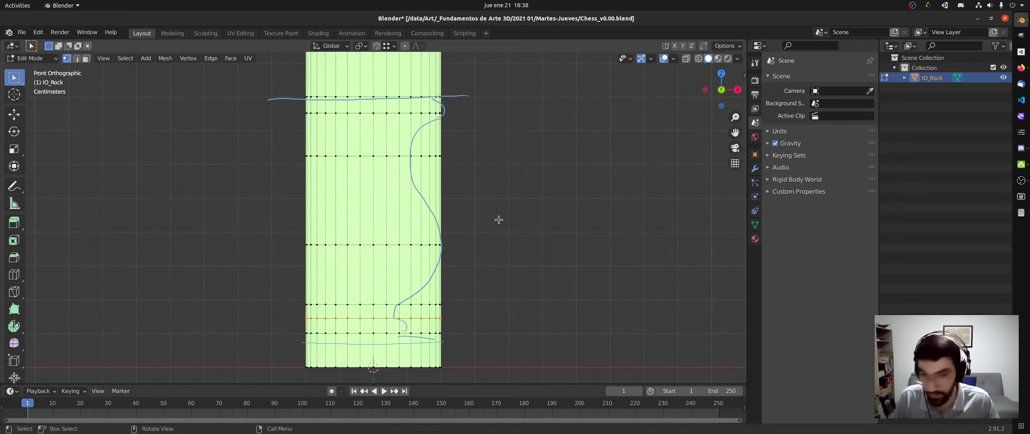
drag(499, 219, 501, 207)
mouse_move(525, 180)
mouse_down()
mouse_move(533, 200)
mouse_move(566, 185)
mouse_up()
drag(557, 185, 560, 195)
drag(591, 162, 602, 179)
mouse_move(589, 149)
mouse_down()
mouse_move(606, 173)
mouse_move(627, 174)
mouse_up()
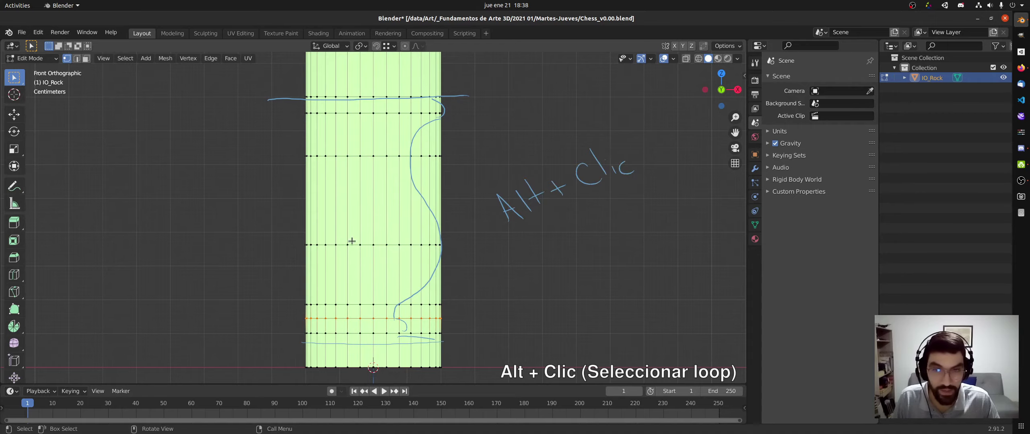
Annotate the bulge loop with a circled horizontal edge and a circled vertical edge, each with an arrow showing its loop direction.
scroll(422, 228, up, 2)
scroll(422, 228, up, 2)
mouse_move(395, 223)
mouse_down()
mouse_move(365, 226)
mouse_move(431, 230)
mouse_up()
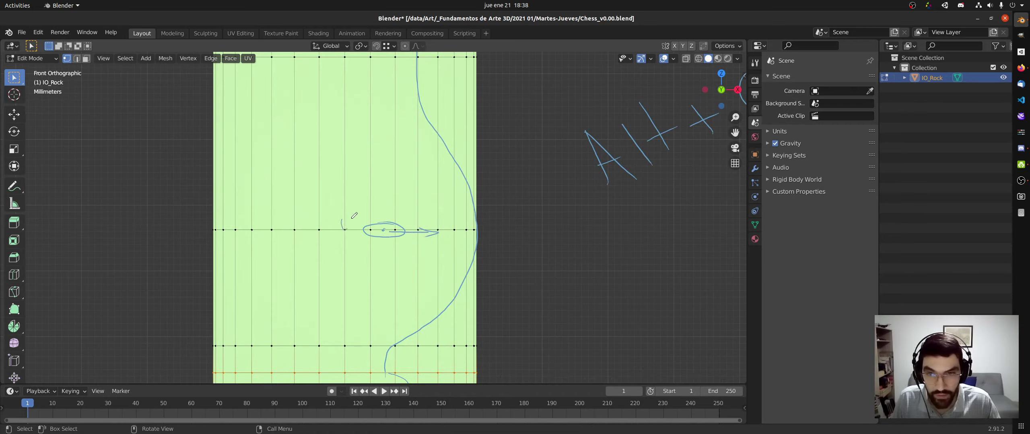
mouse_move(345, 229)
mouse_down()
mouse_move(341, 130)
mouse_move(350, 138)
mouse_up()
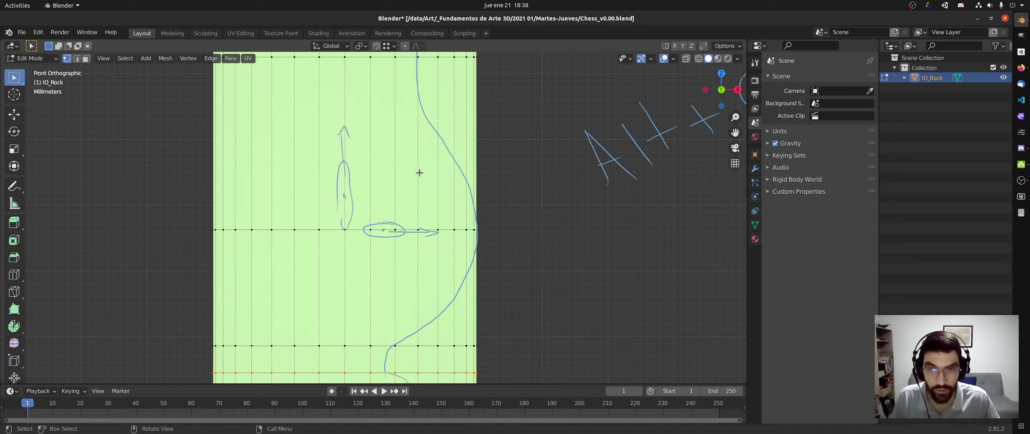
Select the horizontal edge loop at the bulge, clear the selection, and select a vertical edge loop along the middle of the cylinder.
alt+click(381, 231)
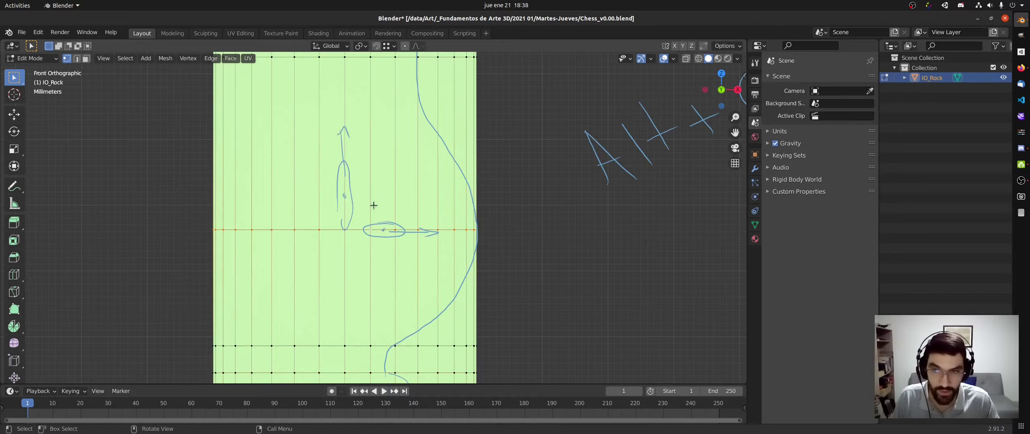
mouse_move(373, 206)
middle_down()
mouse_move(402, 227)
mouse_move(374, 233)
mouse_move(505, 227)
middle_up()
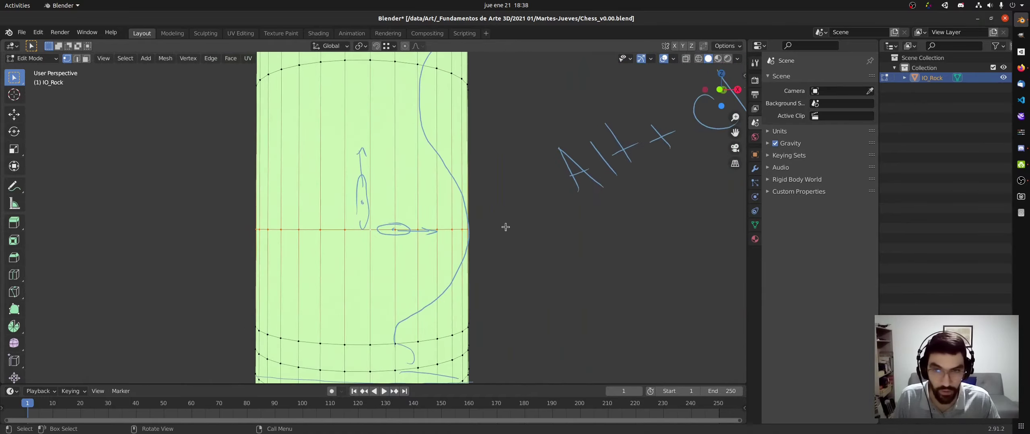
key(alt+a)
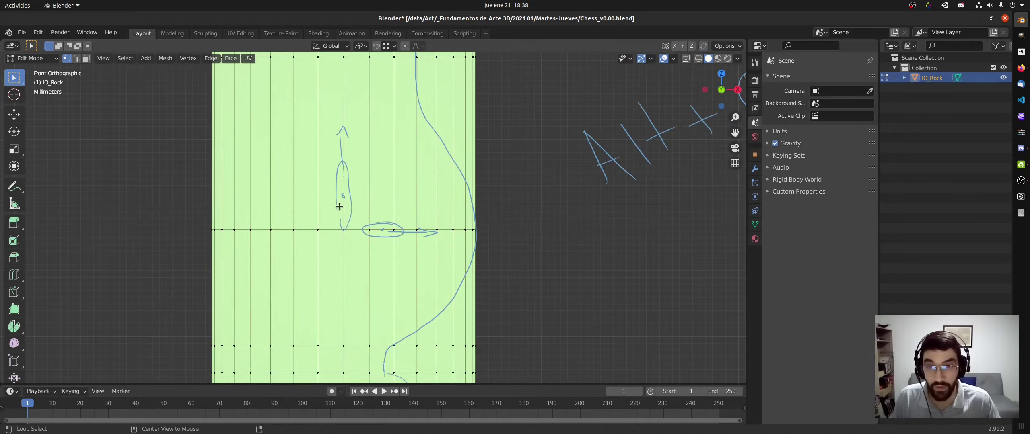
ctrl+middle_drag(368, 87, 335, 164)
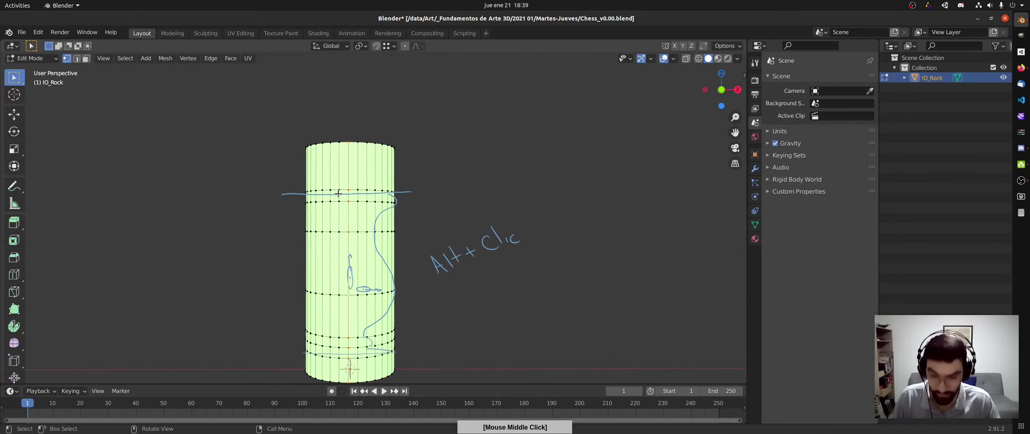
Erase the handwritten "Alt + Clic" text and the circled-edge arrows, keeping only the rook's profile sketch.
key(KP_1)
mouse_move(337, 193)
shift+middle_down()
mouse_move(349, 130)
mouse_move(352, 174)
shift+middle_up()
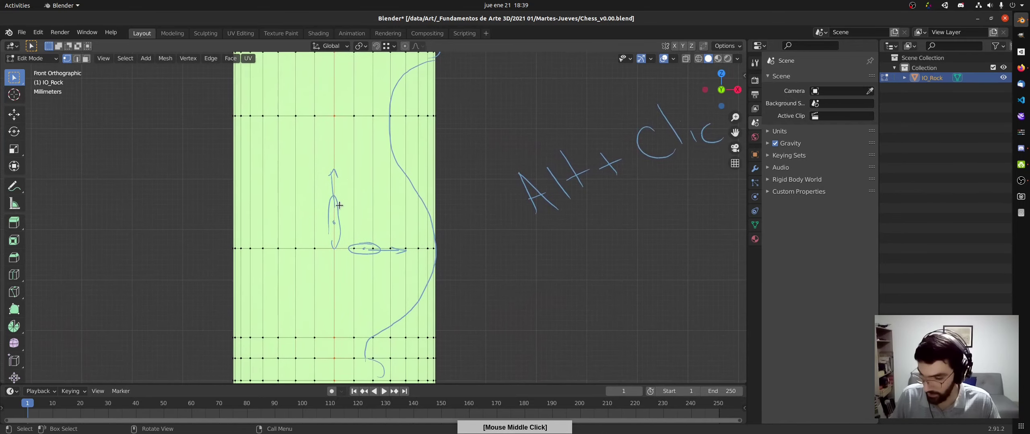
mouse_move(336, 154)
right_down()
mouse_move(343, 244)
mouse_move(404, 248)
right_up()
mouse_move(539, 176)
shift+middle_down()
mouse_move(502, 200)
mouse_move(479, 198)
shift+middle_up()
mouse_move(608, 145)
right_down()
mouse_move(604, 126)
mouse_move(650, 148)
mouse_move(617, 169)
mouse_move(583, 161)
mouse_move(497, 205)
mouse_move(463, 194)
right_up()
scroll(510, 214, down, 1)
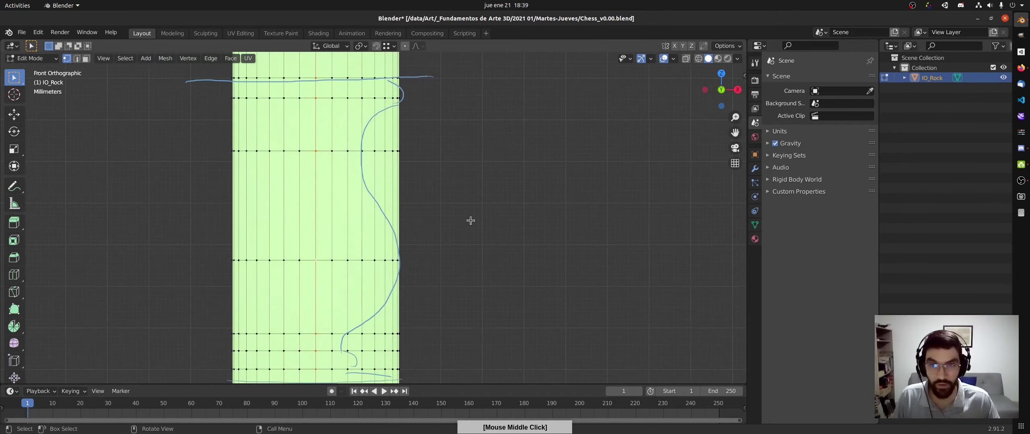
Add a new annotation layer and set its colour to dark blue.
key(n)
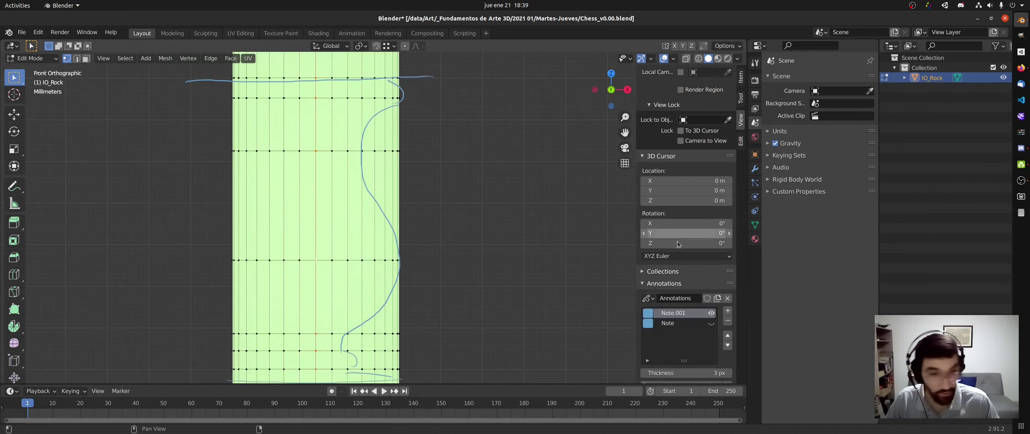
click(727, 311)
click(648, 314)
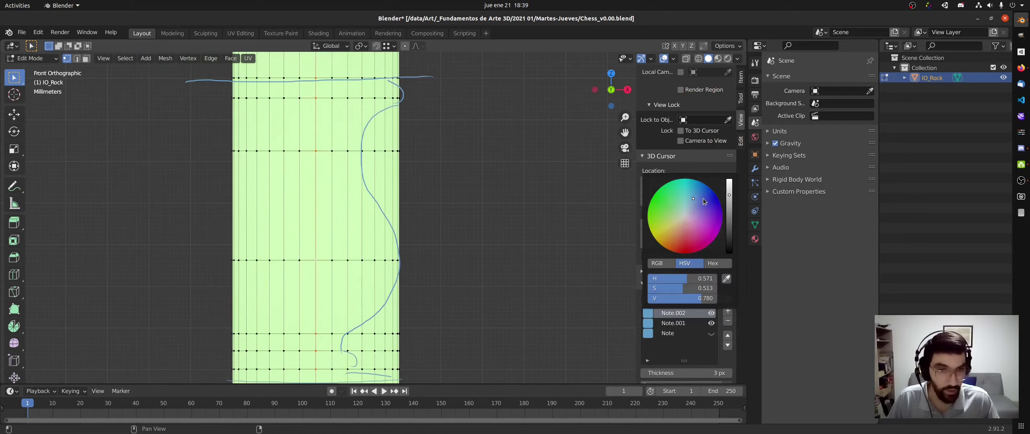
drag(704, 198, 709, 193)
drag(686, 299, 661, 298)
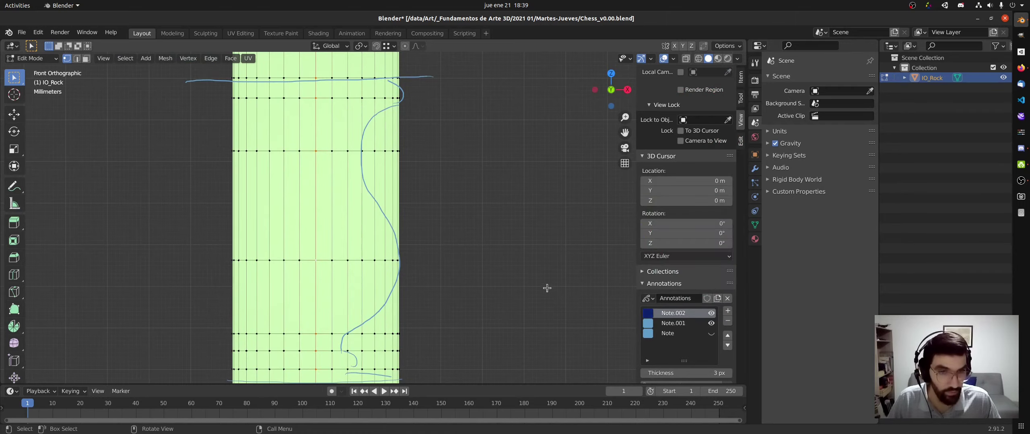
key(n)
Select the neck edge loop and scale it to about 0.524 so it meets the sketched profile.
middle_drag(446, 135, 476, 154)
key(KP_1)
scroll(445, 153, down, 3)
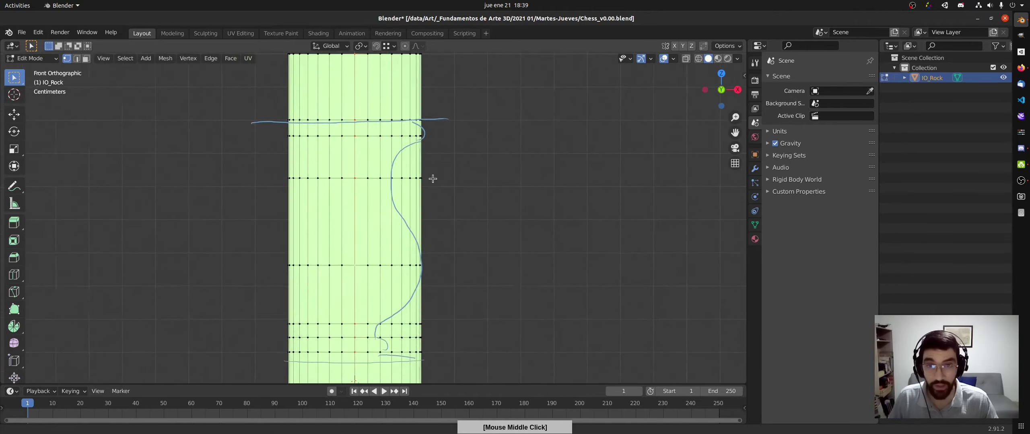
shift+middle_drag(448, 156, 456, 166)
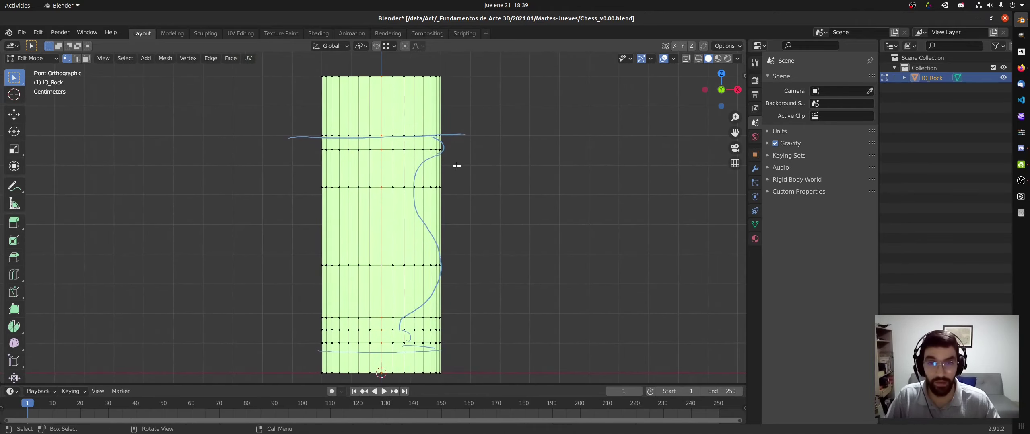
alt+click(385, 188)
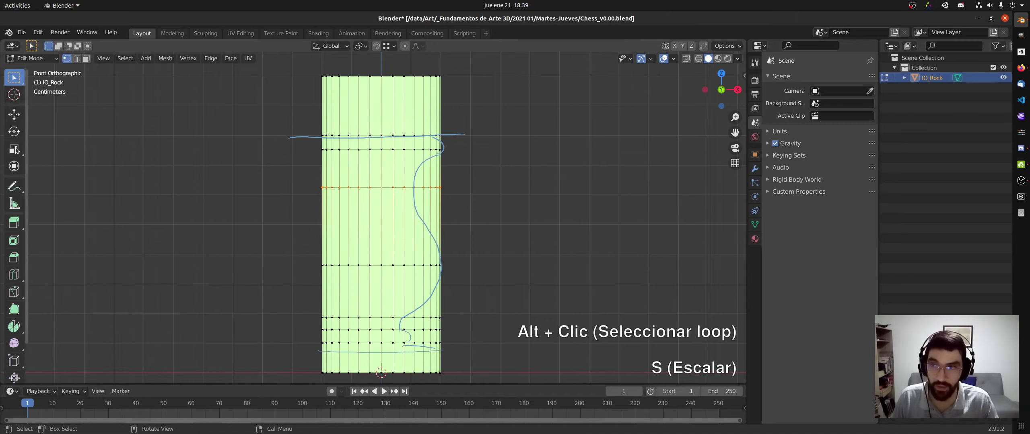
key(s)
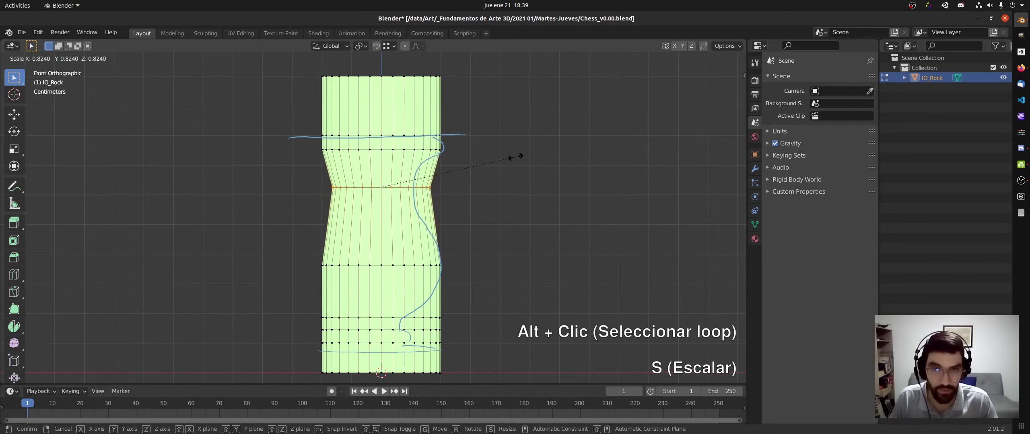
click(468, 176)
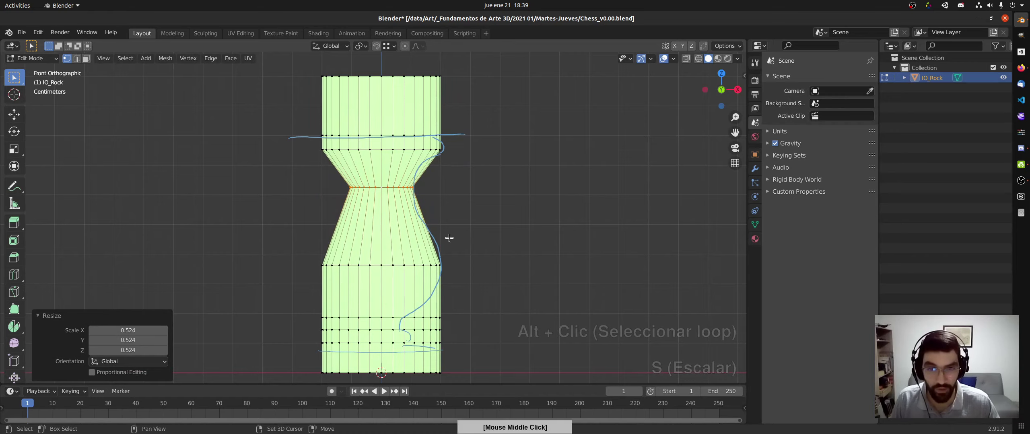
Select the edge loop below the bulge and scale it to about 0.346 to follow the narrow part of the sketch.
shift+middle_drag(381, 268, 383, 223)
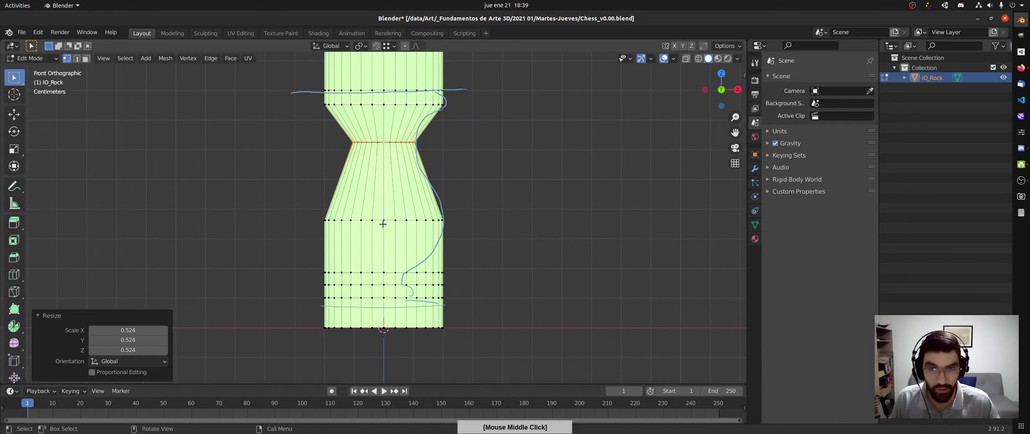
alt+click(417, 274)
key(s)
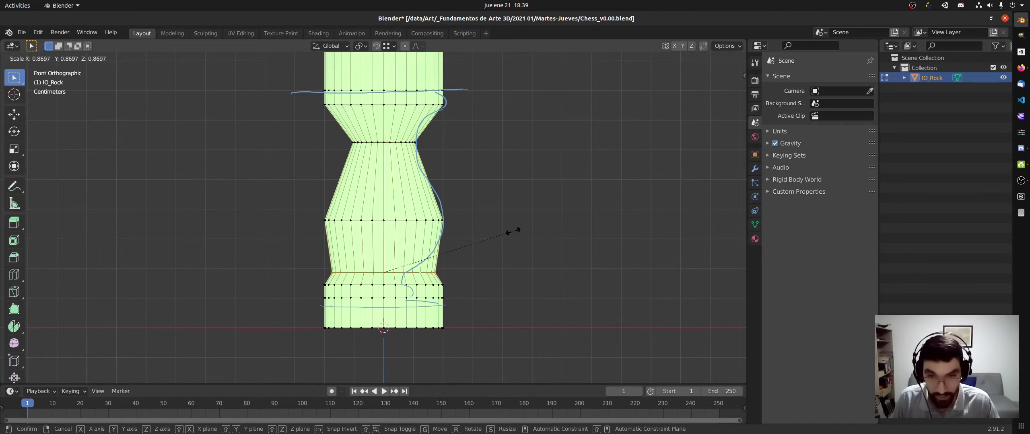
click(429, 245)
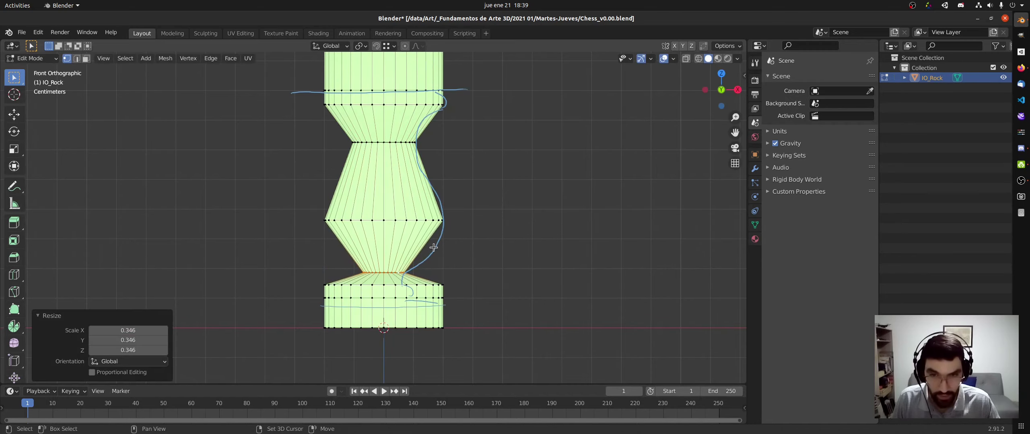
Add an edge loop just above the lowest base loop, sliding it by a factor of about 0.577.
shift+middle_drag(449, 225, 458, 191)
ctrl+middle_drag(434, 240, 434, 228)
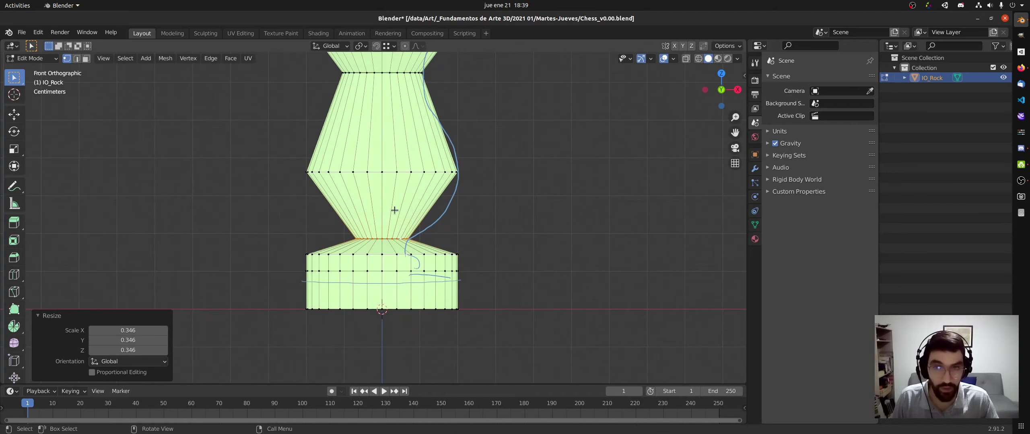
ctrl+middle_drag(440, 248, 407, 251)
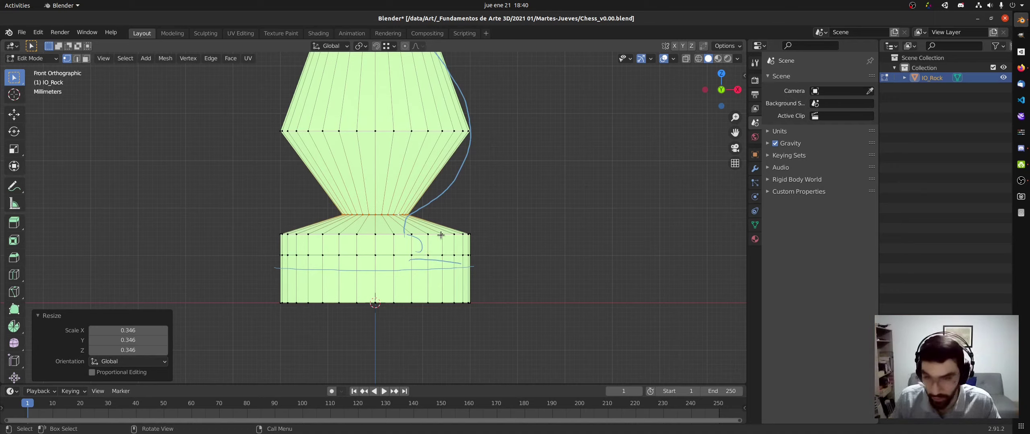
key(ctrl+r)
click(468, 243)
click(475, 250)
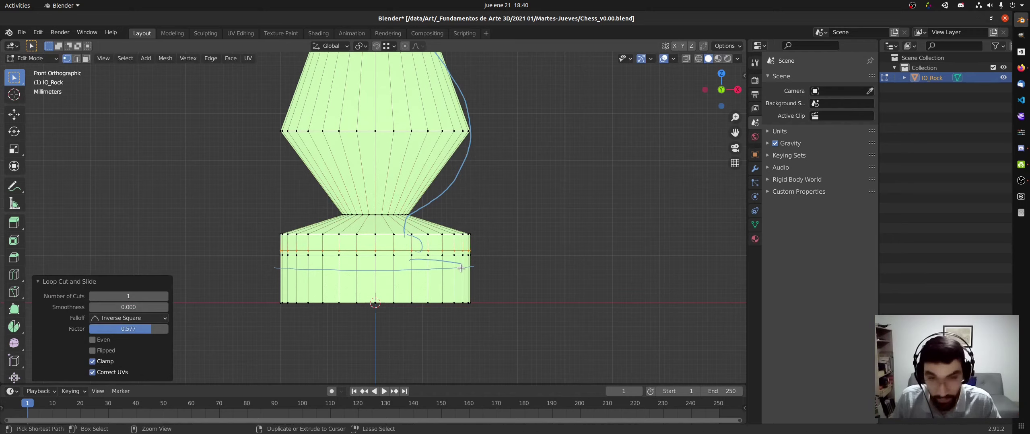
Place another edge loop just below the lowest base loop, and scale the middle of the three loops to about 0.888 to form a groove.
key(g)
key(g)
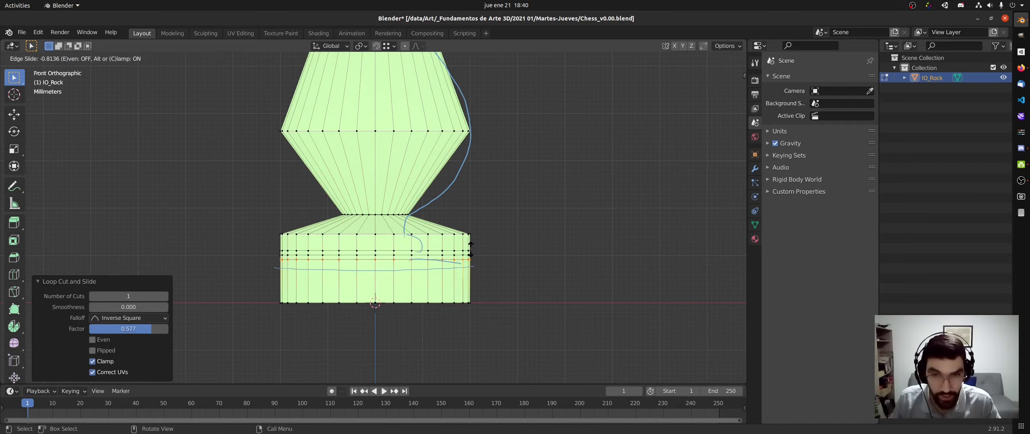
click(470, 249)
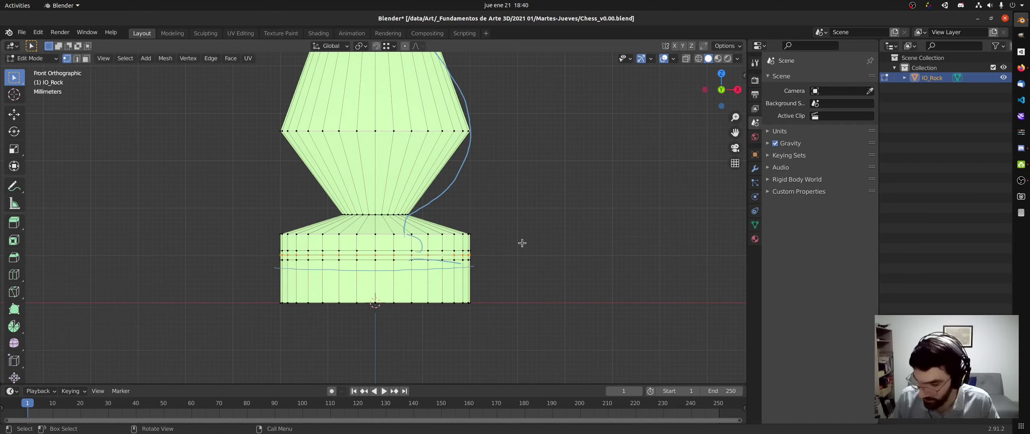
key(s)
click(505, 244)
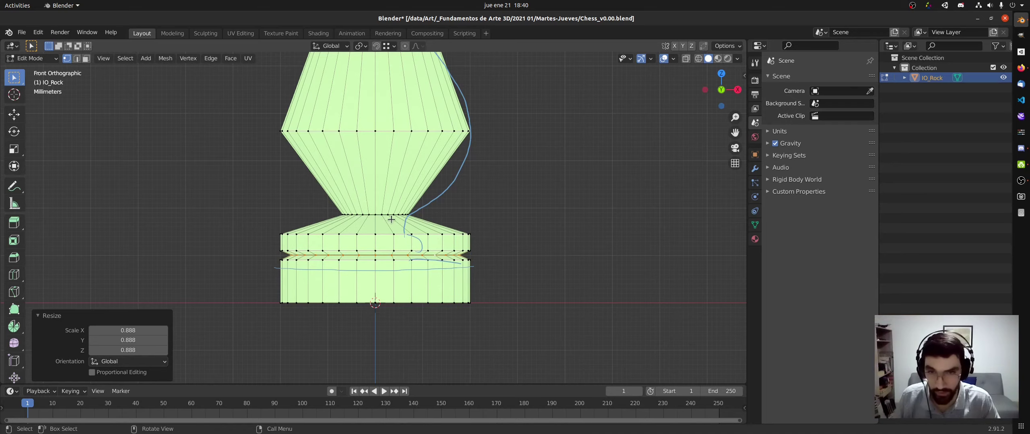
Move the base's upper rim edge loop down along Z by about 0.0023 m, close to the groove.
alt+click(366, 234)
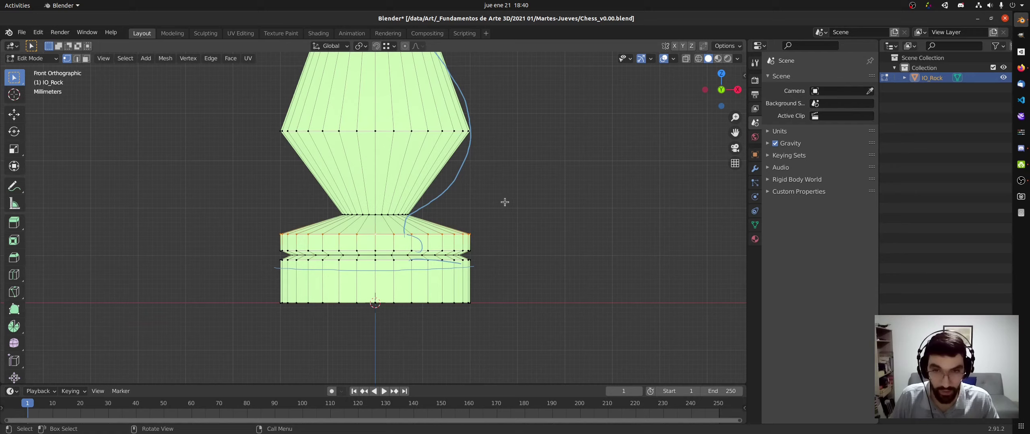
key(g)
key(z)
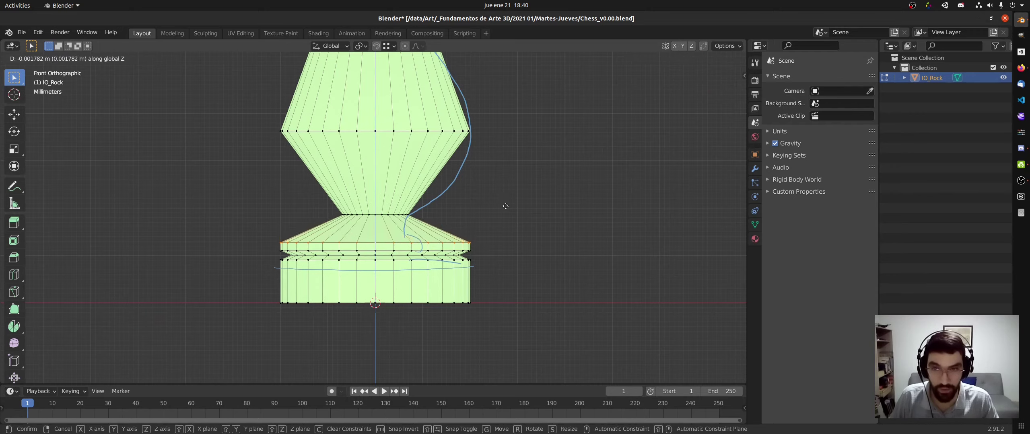
click(506, 207)
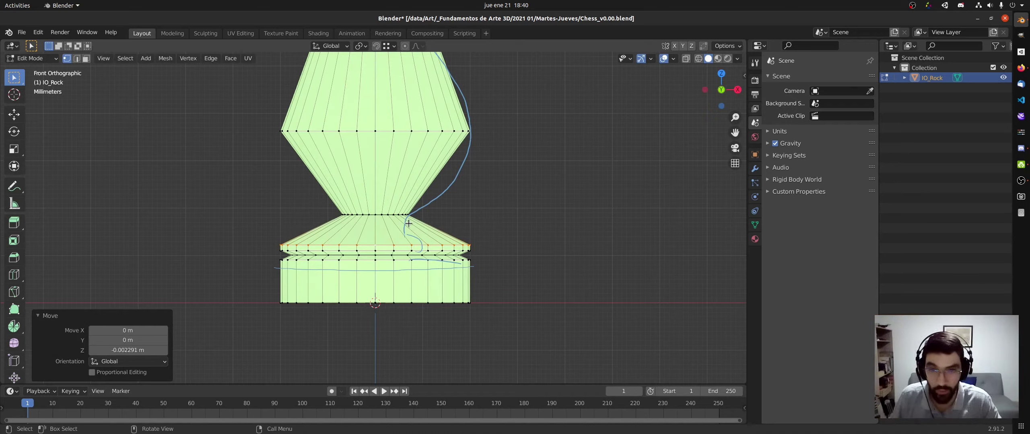
Add a centred edge loop on the slope between the narrow waist and the base rim, and scale it to about 0.723.
key(ctrl+r)
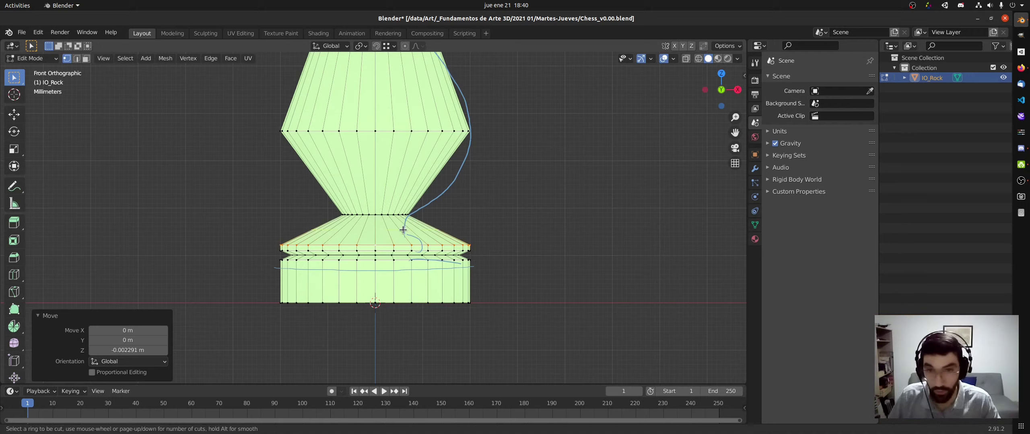
click(407, 229)
right_click(415, 225)
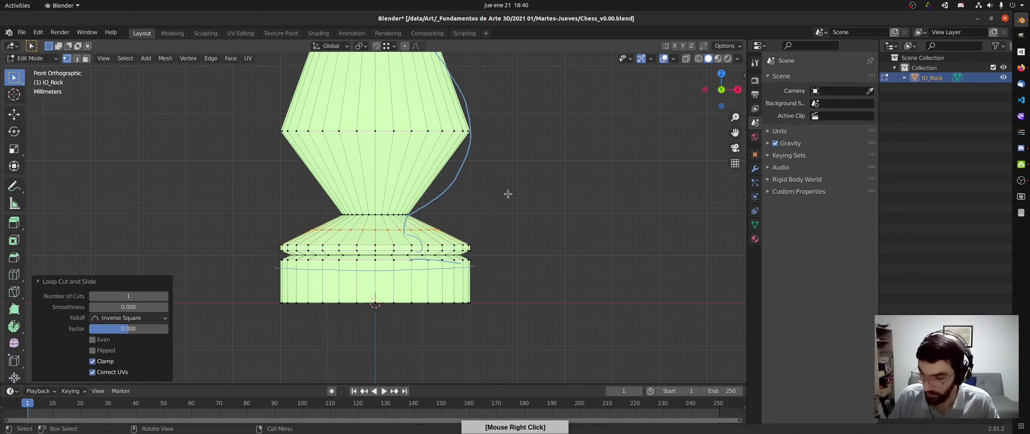
key(s)
click(471, 212)
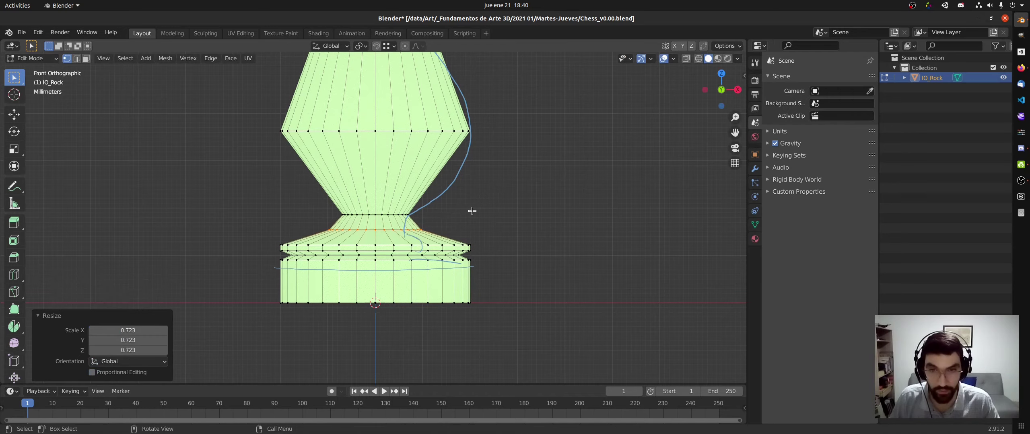
Add a centred edge loop between the lower waist and the belly's widest loop, and scale it to about 1.320.
shift+middle_drag(477, 184, 471, 205)
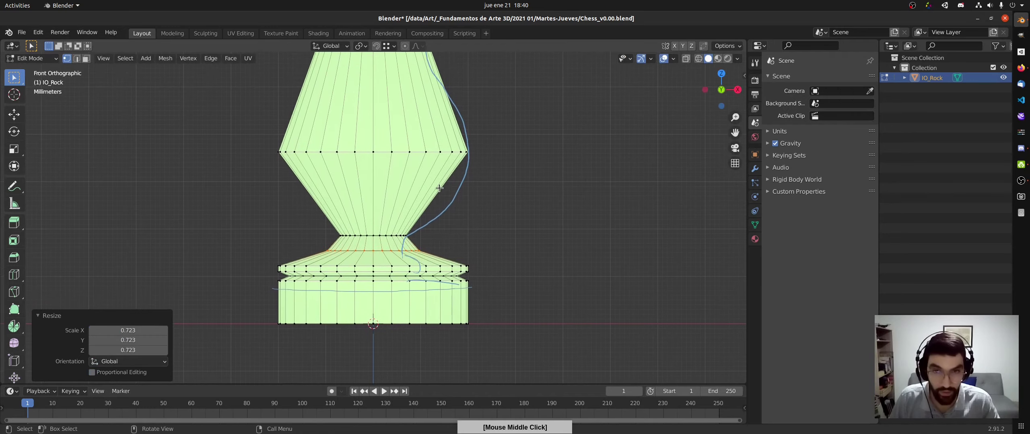
key(ctrl+r)
click(429, 197)
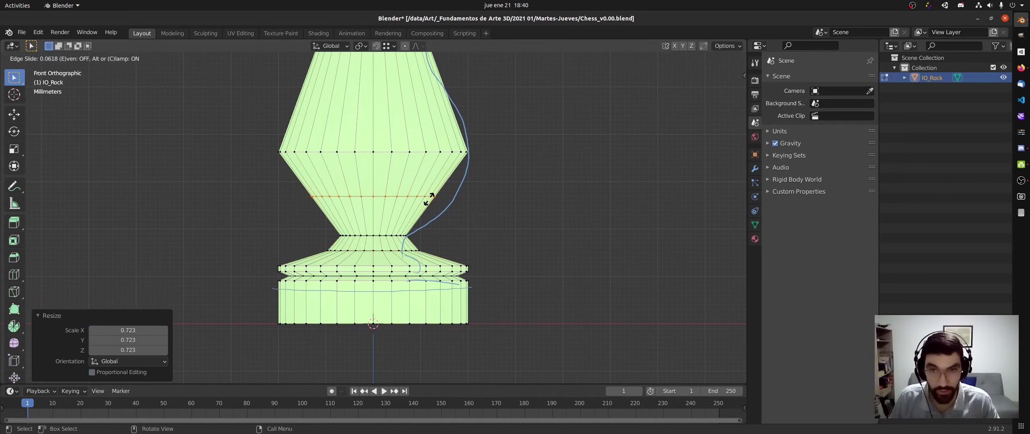
right_click(429, 197)
key(s)
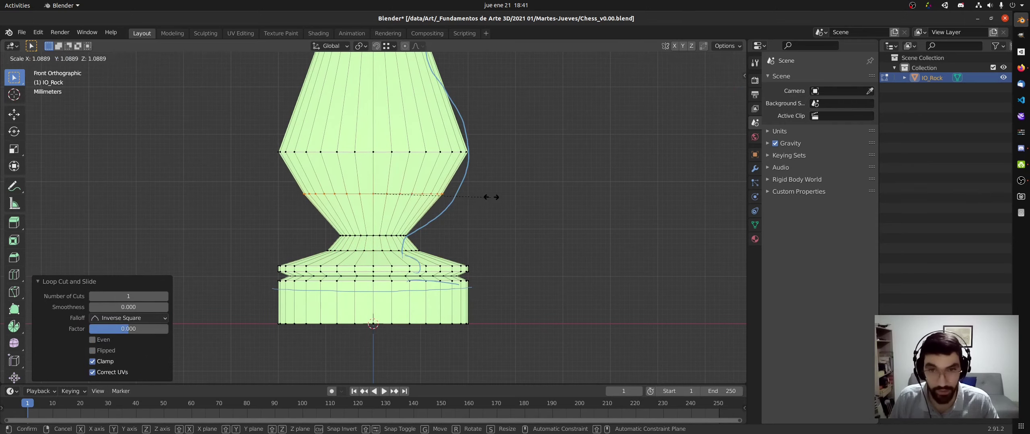
click(514, 191)
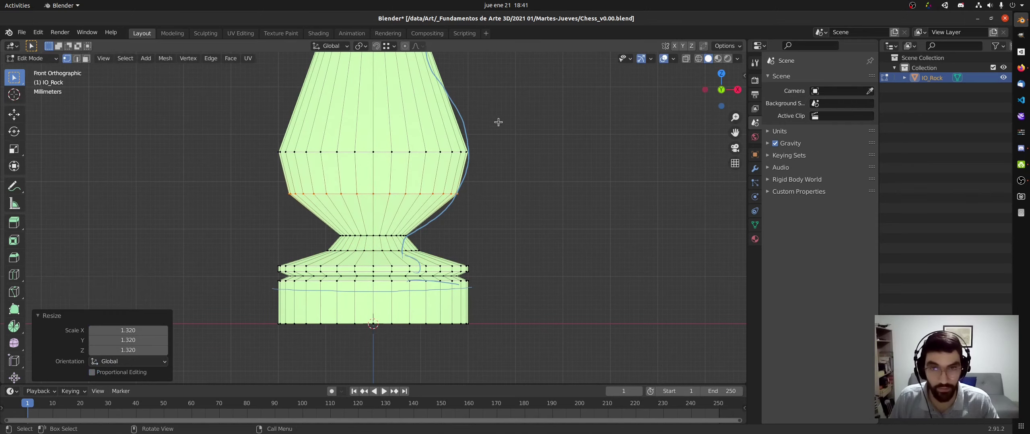
Add an edge loop just below the upper neck, sliding it by a factor of about 0.460, and scale it to about 0.860.
shift+scroll(485, 193, up, 5)
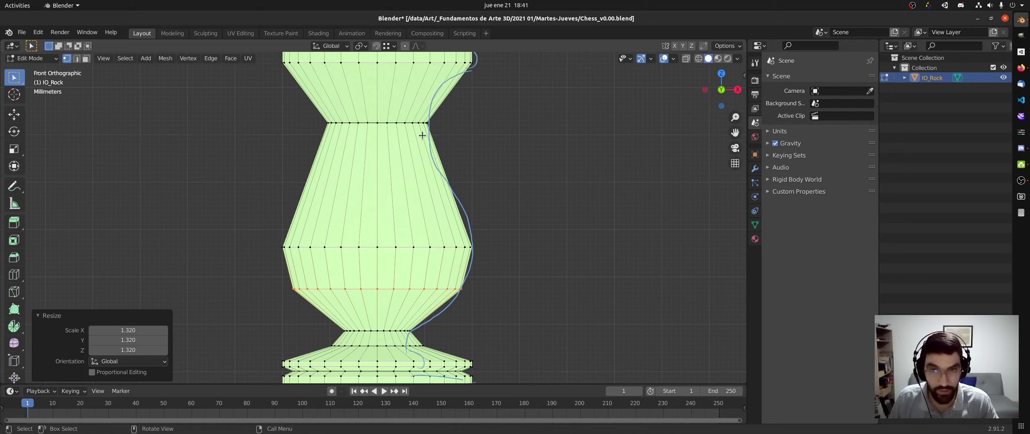
key(ctrl+r)
click(421, 143)
click(421, 149)
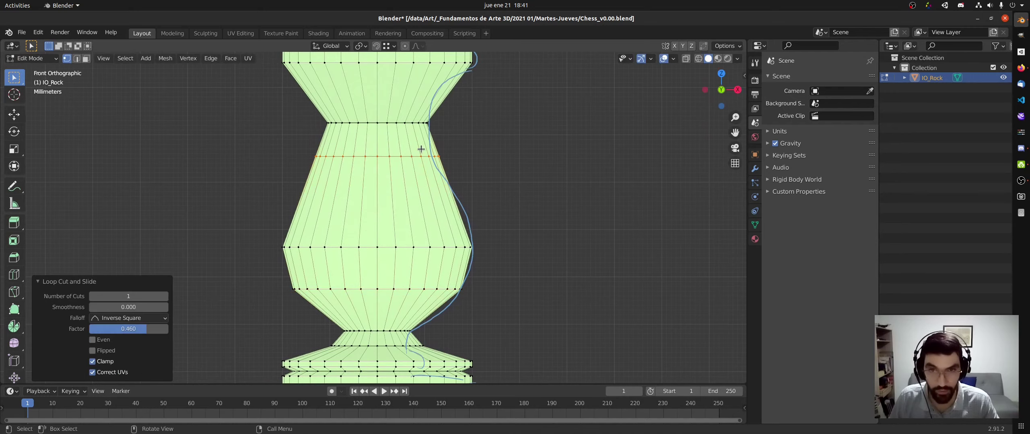
key(s)
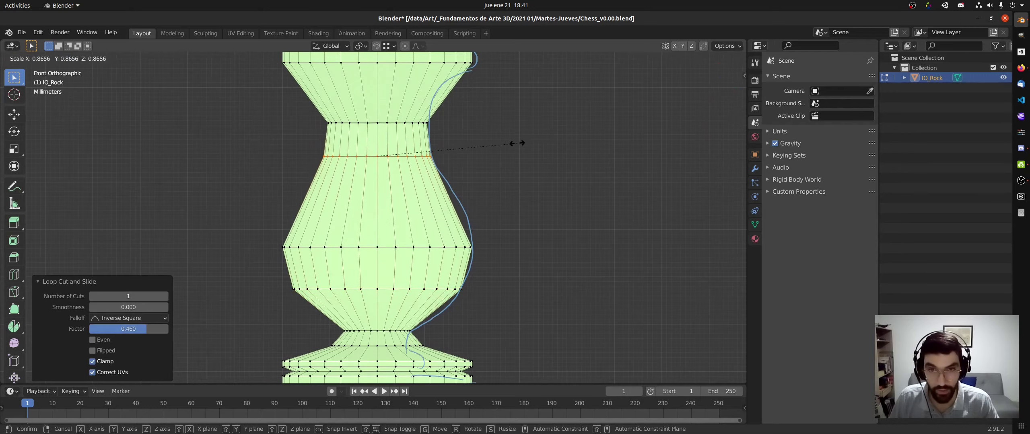
click(515, 144)
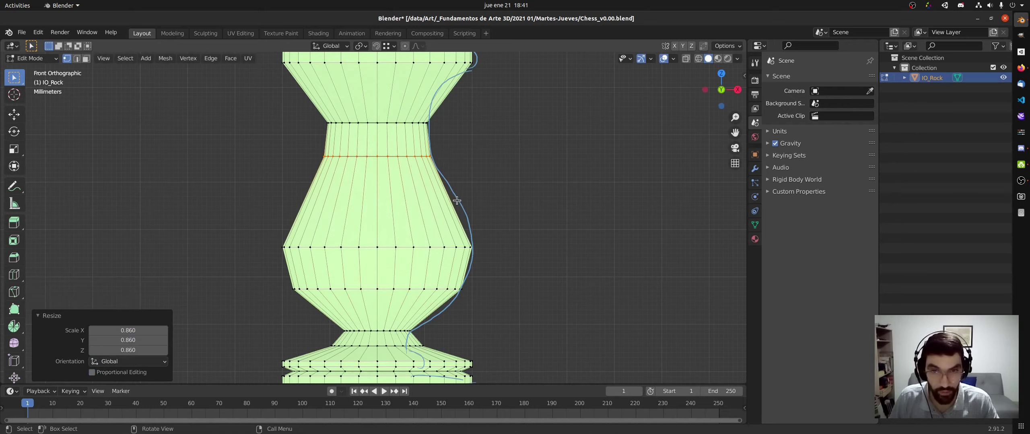
Add a centred edge loop between the new neck loop and the belly's widest loop, and scale it to about 1.127.
key(ctrl+r)
click(437, 206)
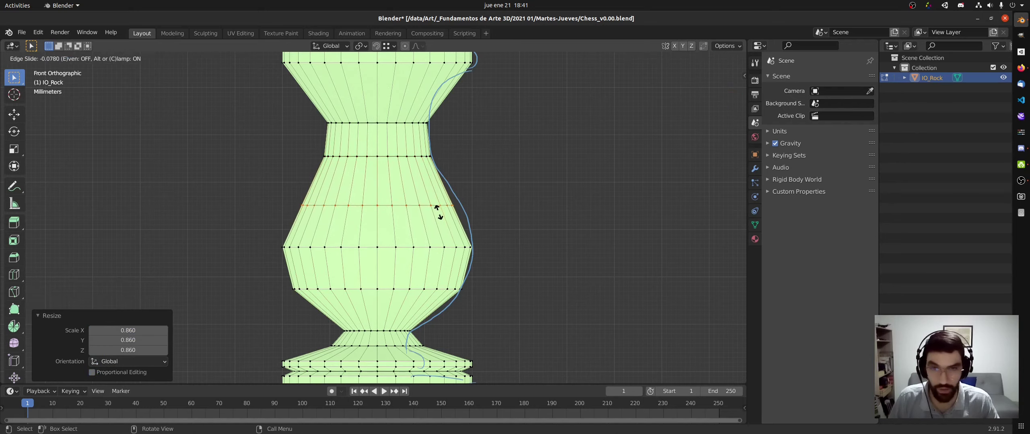
right_click(438, 210)
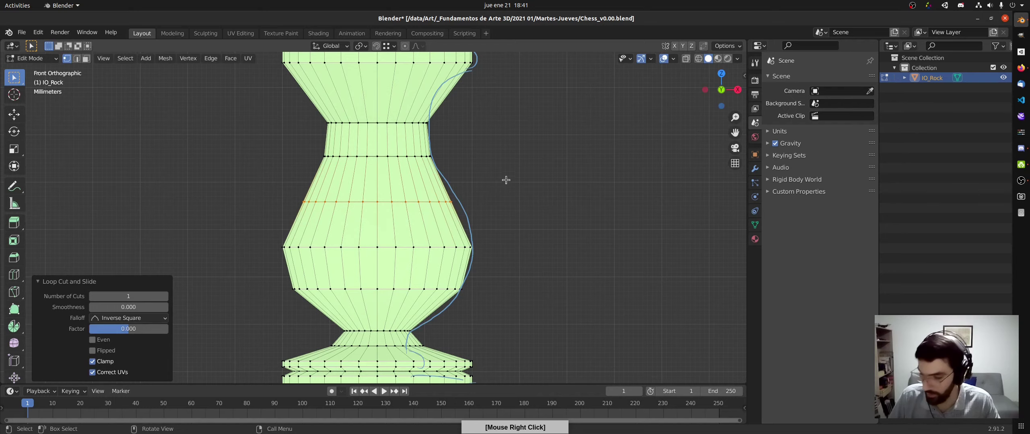
key(s)
click(532, 177)
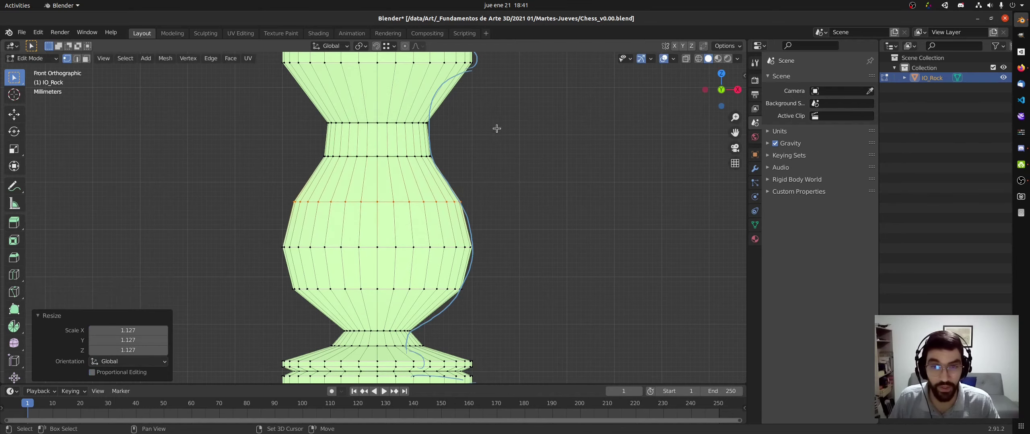
Add a centred edge loop on the slope between the neck and the head, and scale it to about 0.810.
shift+middle_drag(497, 128, 402, 184)
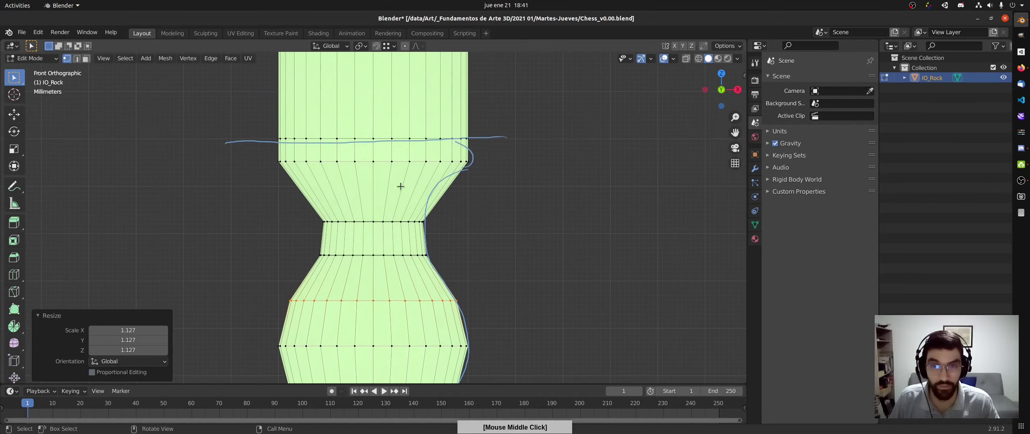
key(ctrl+r)
click(425, 197)
right_click(521, 179)
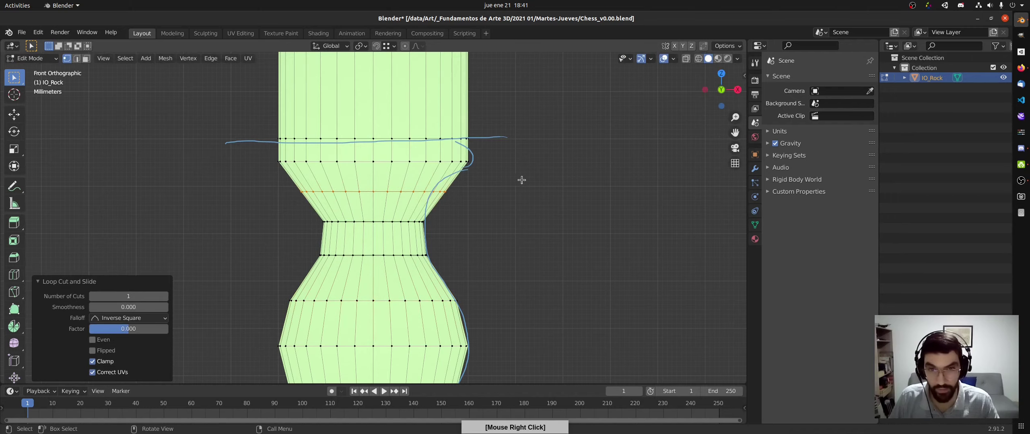
key(s)
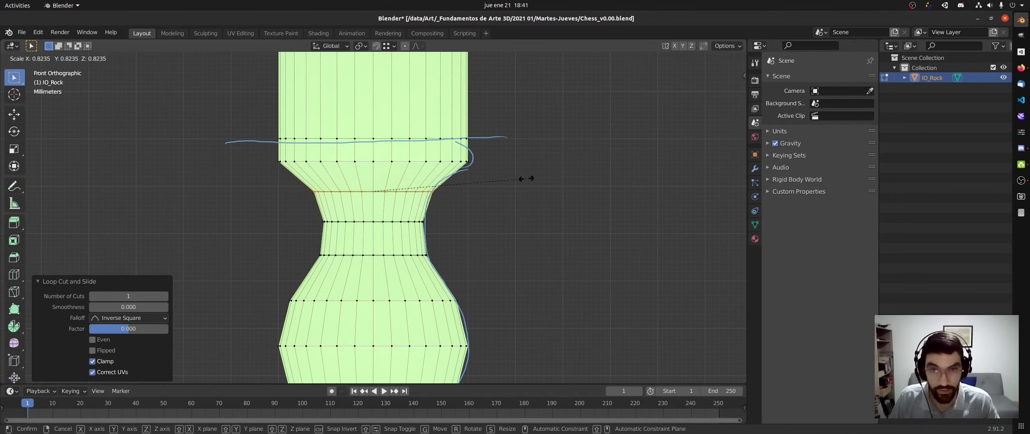
click(524, 178)
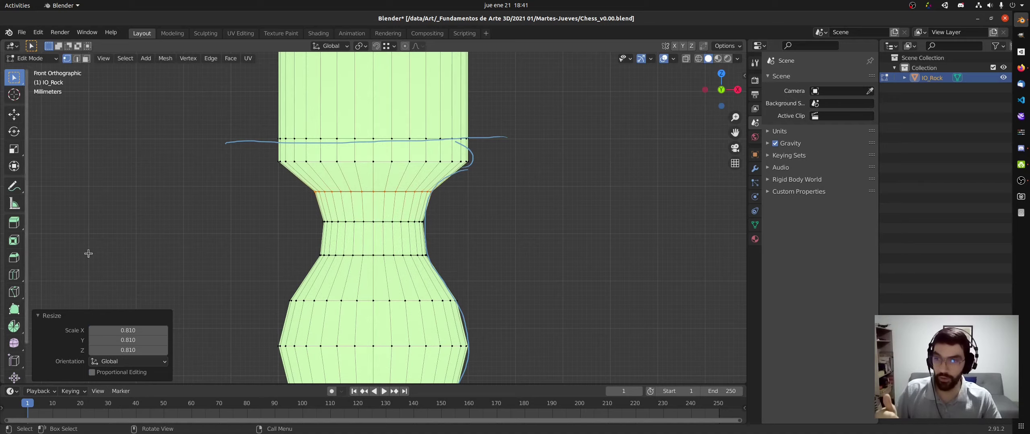
Add an edge loop to the head just above the sketched horizontal line, sliding it by a factor of about 0.823.
ctrl+middle_drag(535, 110, 520, 142)
shift+middle_drag(493, 152, 446, 185)
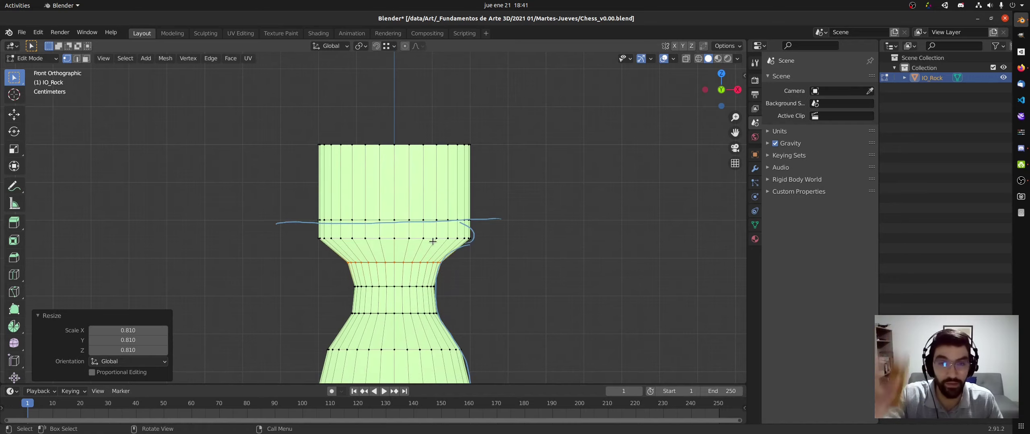
shift+middle_drag(468, 225, 461, 161)
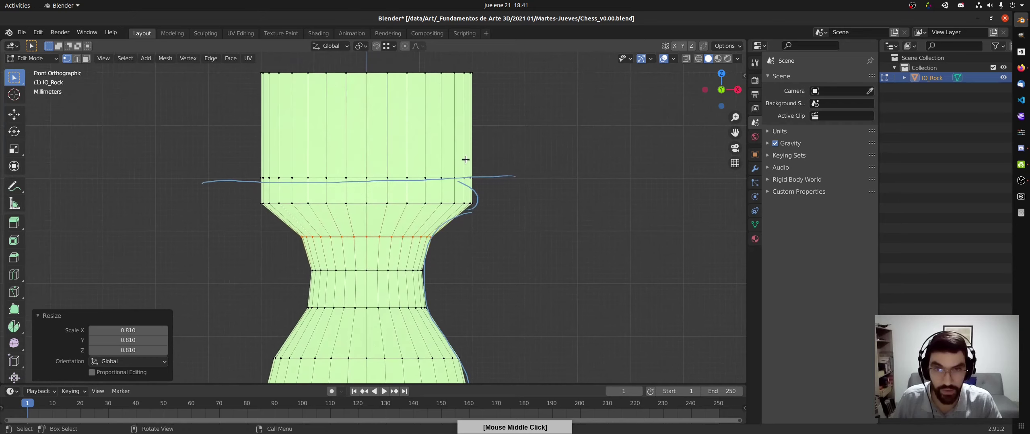
key(ctrl+r)
click(462, 165)
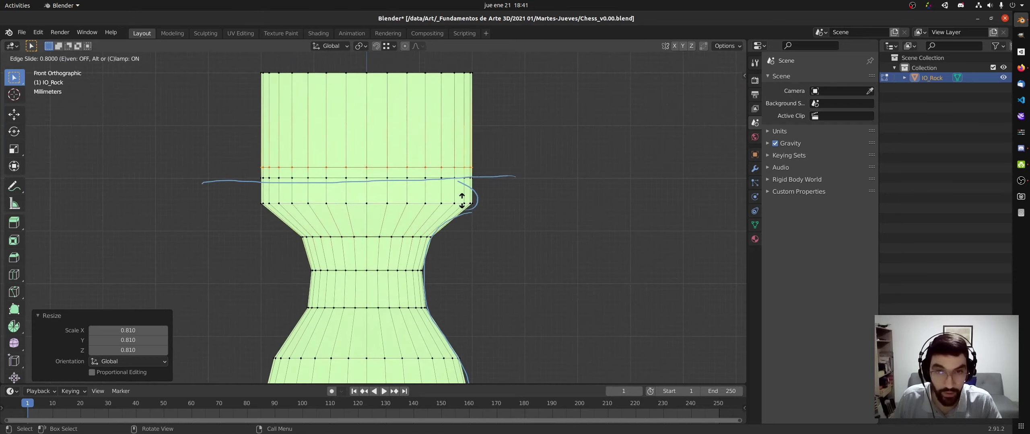
click(464, 205)
Add a centred edge loop between the head's two closely spaced loops, and scale it to about 0.918 to form a groove.
key(ctrl+r)
click(473, 174)
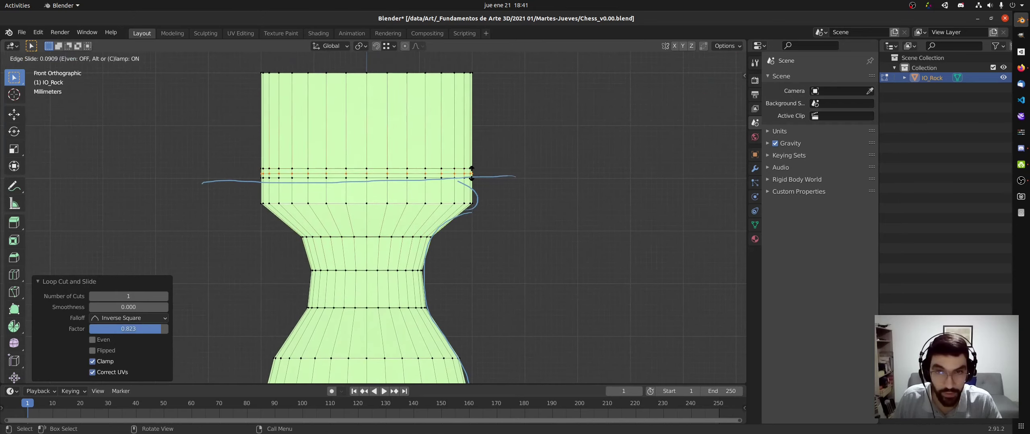
right_click(473, 174)
key(s)
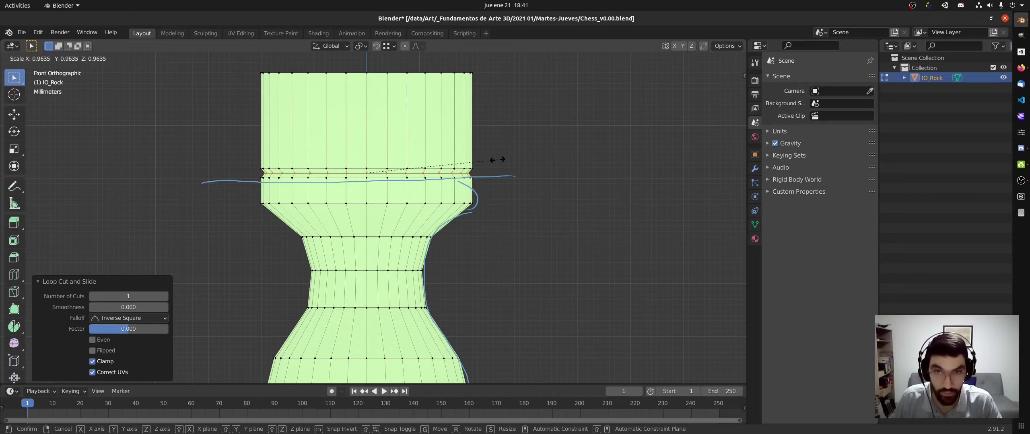
click(490, 162)
Sketch a circular annotation on the rook's top face in a perspective view.
scroll(499, 144, down, 3)
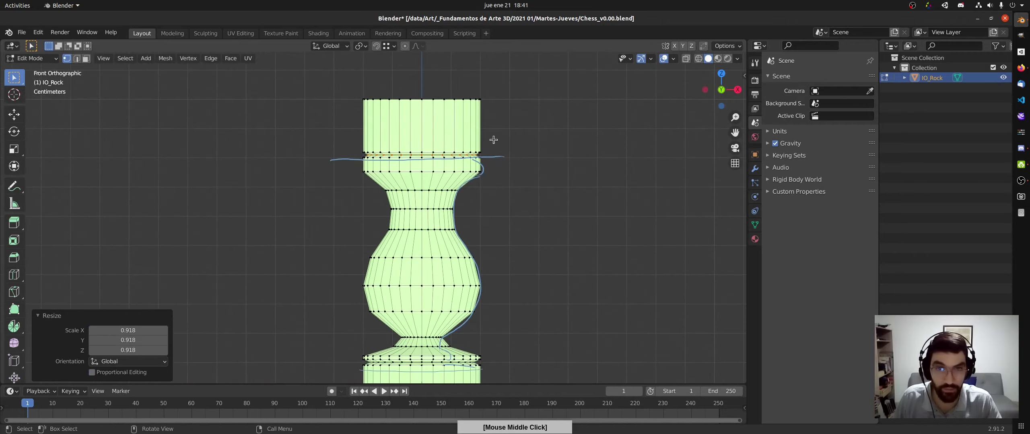
shift+middle_drag(480, 156, 457, 181)
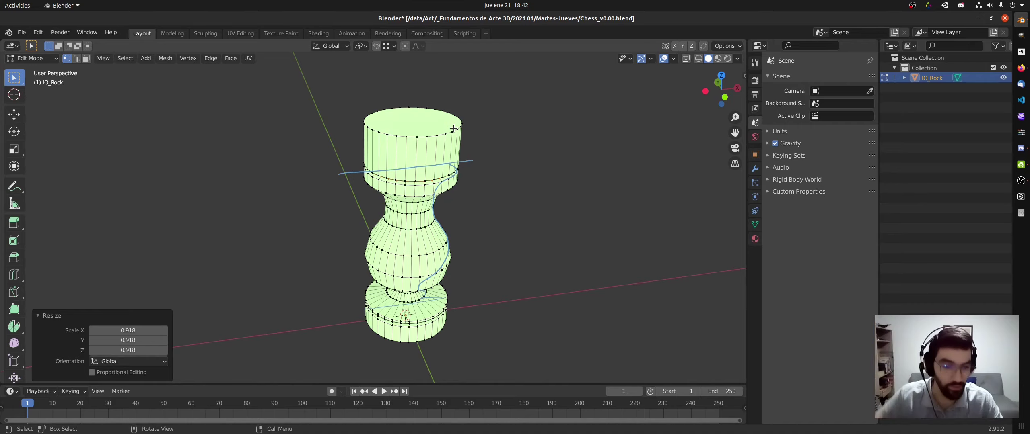
middle_drag(389, 146, 382, 166)
mouse_move(402, 163)
mouse_down()
mouse_move(434, 177)
mouse_move(378, 166)
mouse_up()
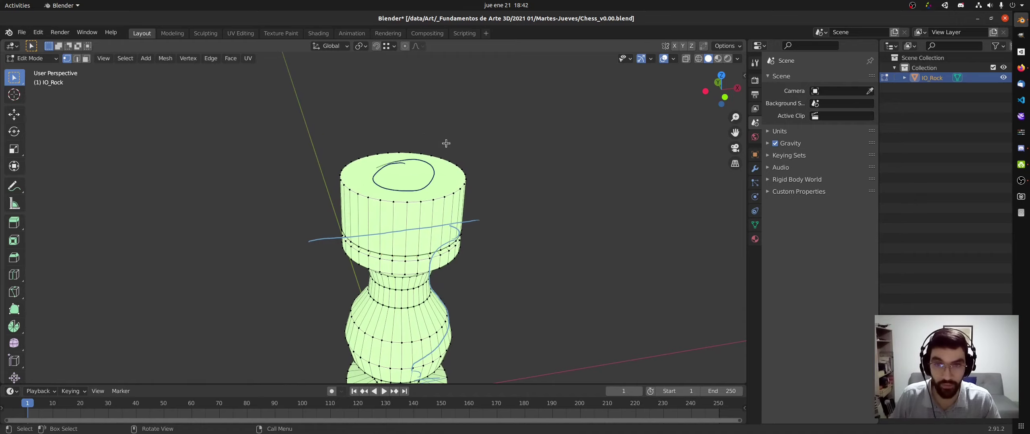
Erase the circular annotation from the top orthographic view.
key(KP_7)
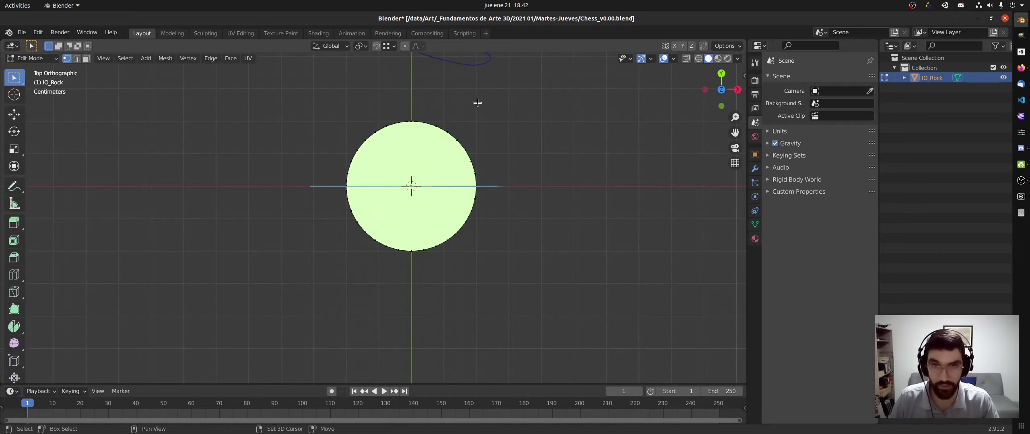
shift+middle_drag(477, 103, 463, 177)
right_click(393, 126)
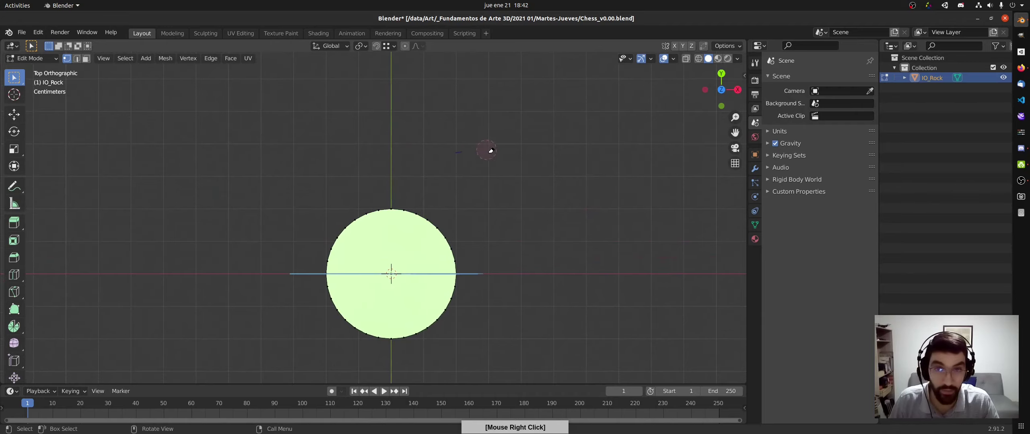
Annotate inward-pointing arrows around the rim of the rook's top face in the top view.
shift+middle_drag(432, 151, 450, 87)
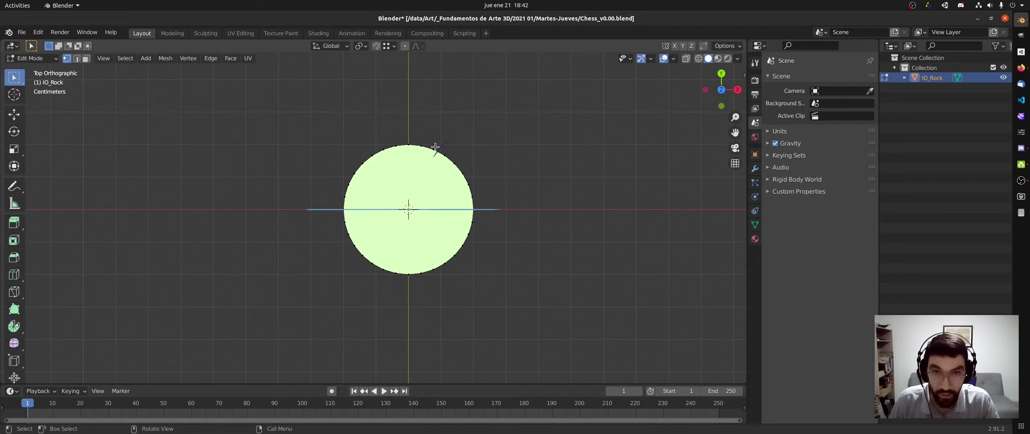
drag(378, 150, 374, 161)
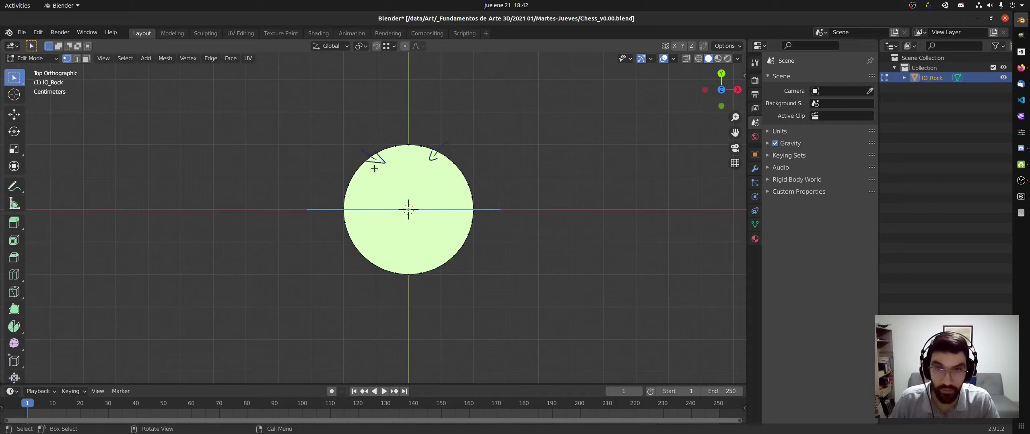
drag(347, 216, 356, 222)
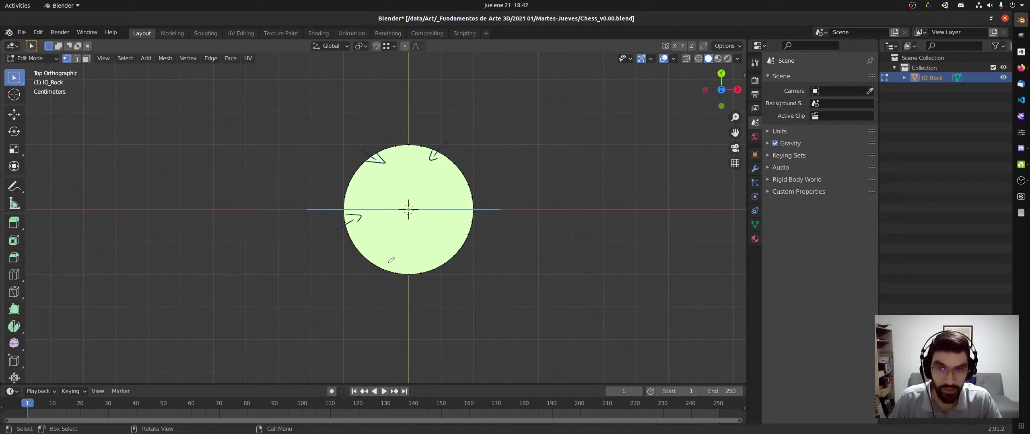
Sketch annotation arrows on the rook's top face showing the inward inset and the downward extrusion.
drag(391, 260, 438, 257)
mouse_move(407, 164)
mouse_down()
mouse_move(402, 242)
mouse_move(419, 170)
mouse_up()
middle_drag(425, 198, 409, 187)
drag(407, 190, 407, 229)
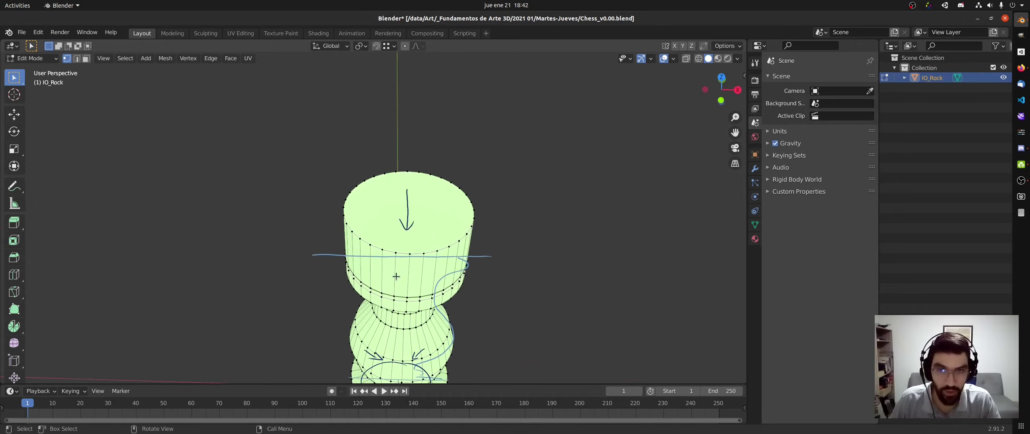
Erase the arrow annotations from the rook's top and base, keeping the blue profile guide.
right_click(443, 171)
scroll(455, 168, down, 3)
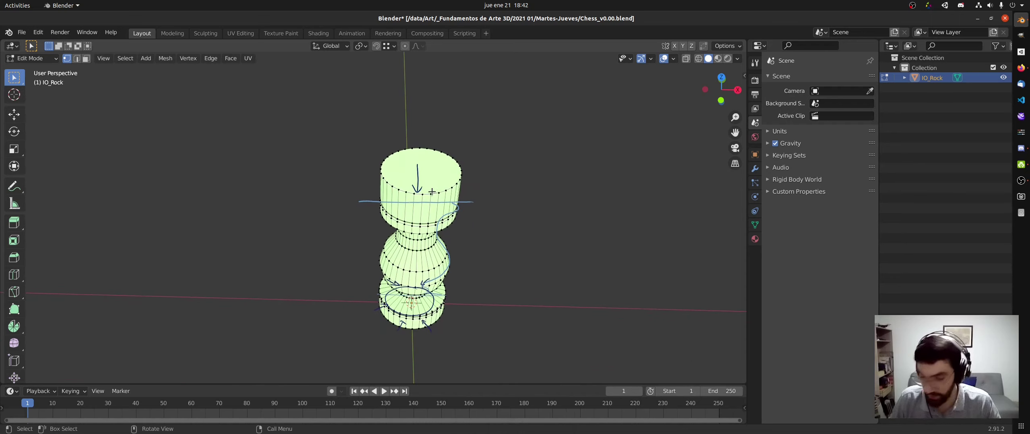
mouse_move(432, 192)
right_down()
mouse_move(418, 189)
mouse_move(394, 293)
mouse_move(429, 284)
mouse_move(397, 316)
mouse_move(414, 320)
mouse_move(430, 290)
right_up()
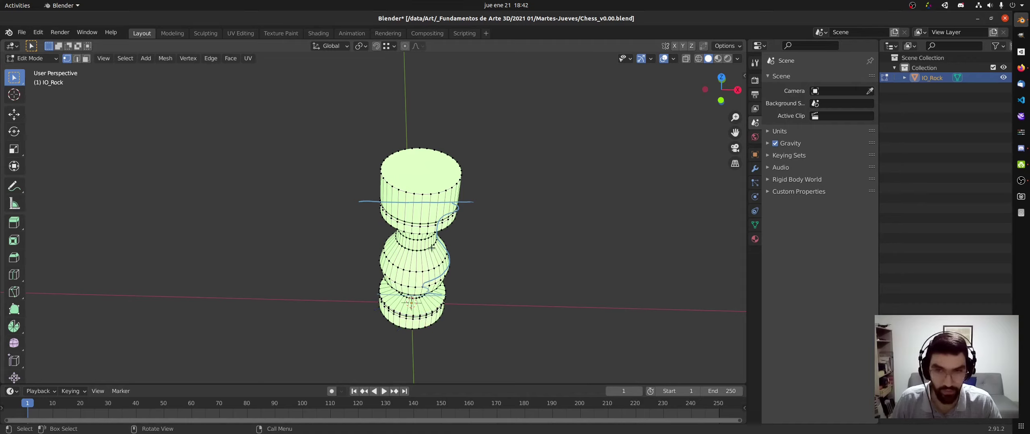
Set the mesh selection mode to faces and annotate it with an arrow and the number 3.
middle_drag(431, 248, 428, 188)
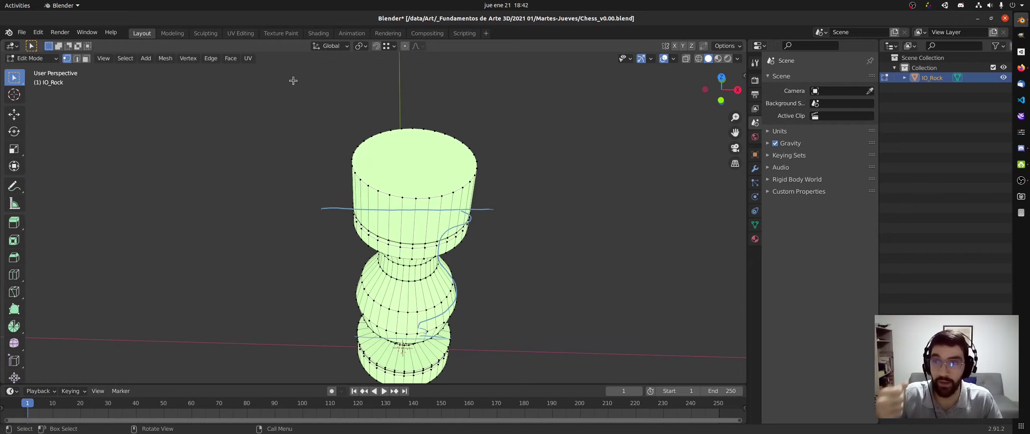
click(86, 59)
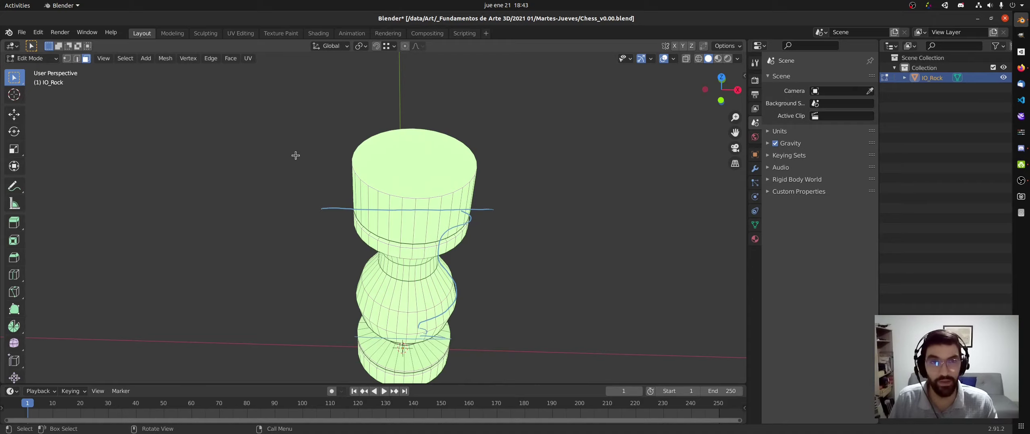
key(alt+Tab)
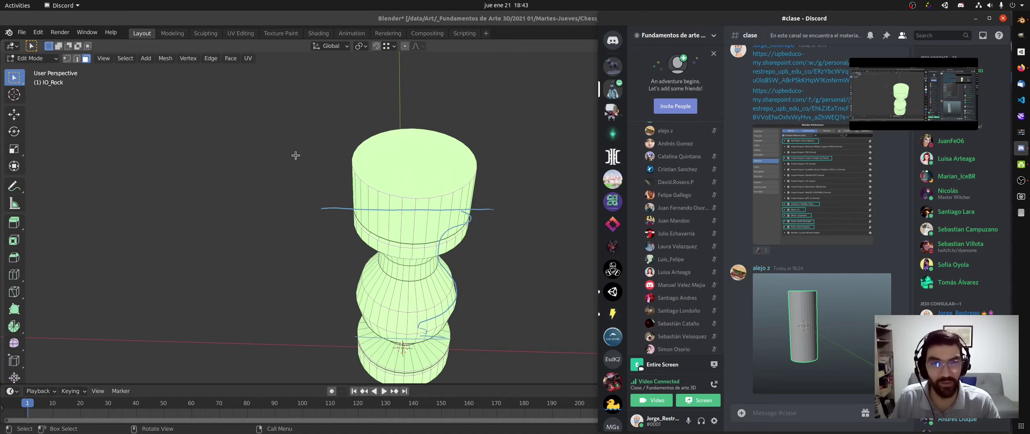
key(alt+Tab)
middle_drag(426, 155, 403, 138)
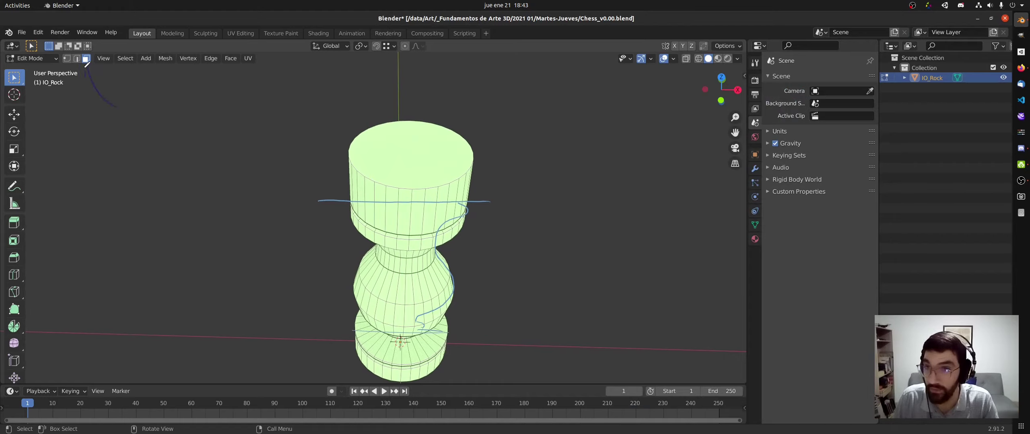
drag(129, 117, 127, 120)
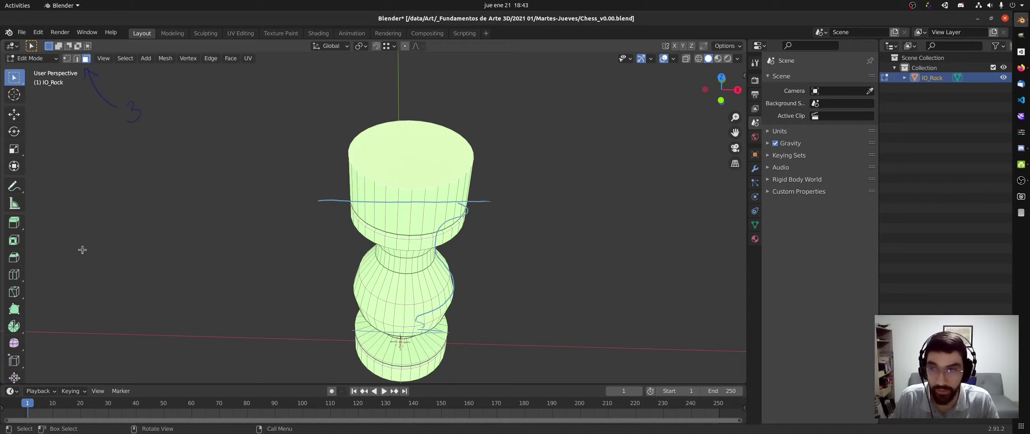
Annotate the Inset Faces tool with an arrow and the handwritten label "Inset".
scroll(24, 257, down, 1)
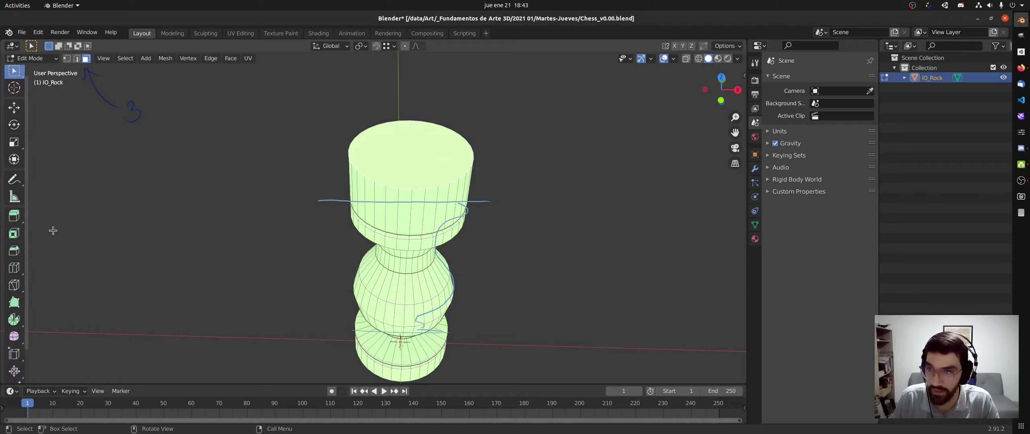
mouse_move(47, 231)
mouse_down()
mouse_move(35, 230)
mouse_move(76, 232)
mouse_up()
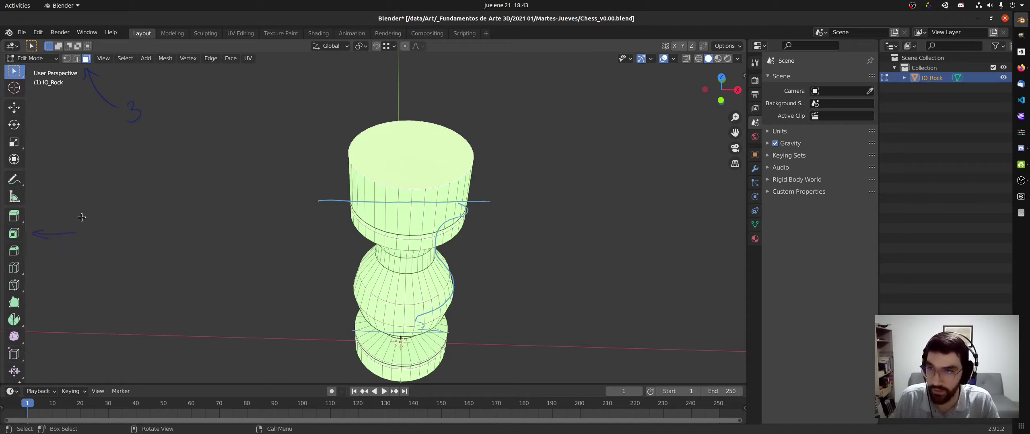
drag(123, 220, 115, 231)
drag(142, 213, 144, 219)
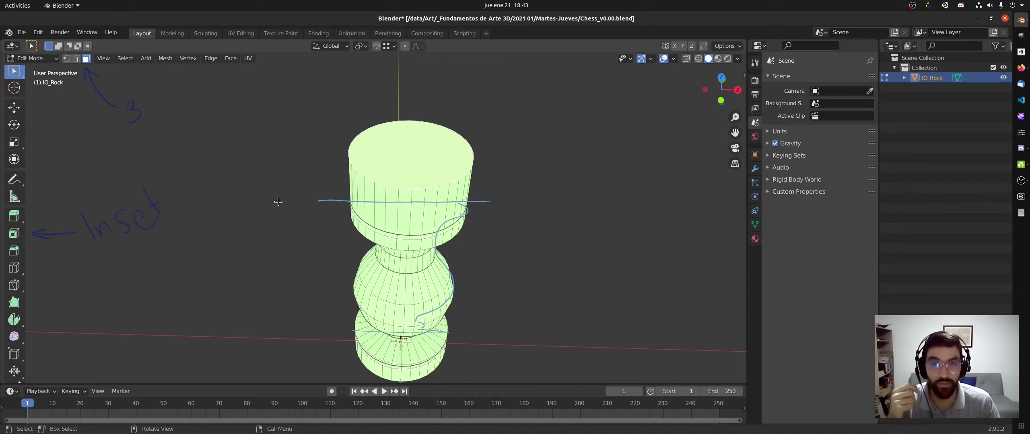
Try the Inset Faces tool on the rook's top face, undo it and return to the selection tool.
click(13, 235)
drag(410, 100, 418, 120)
key(ctrl+z)
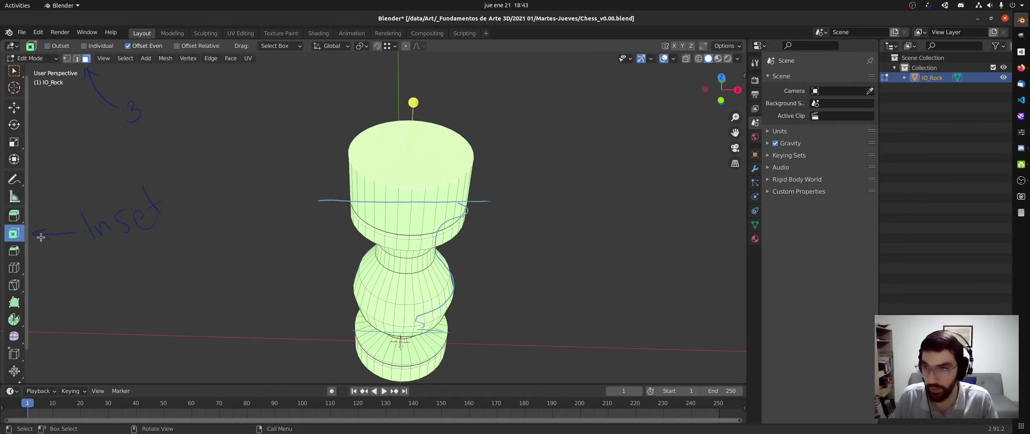
click(14, 71)
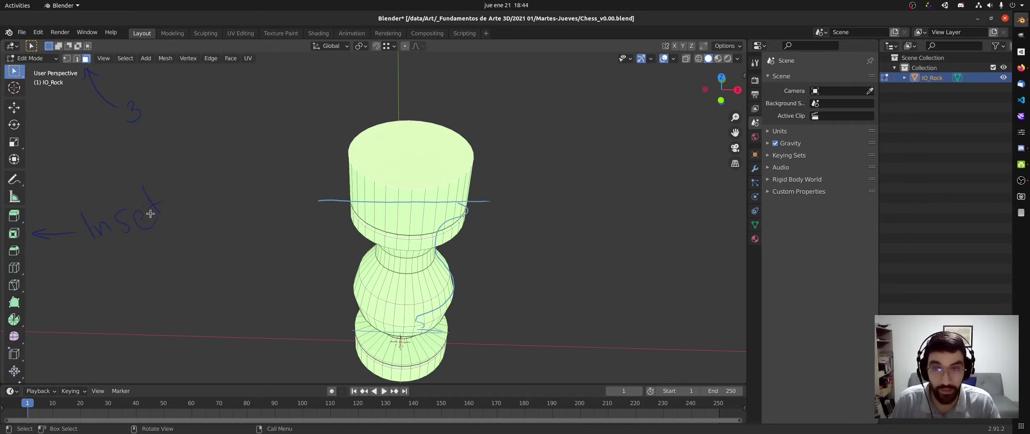
Try insetting the rook's top face by about 0.00563 m and sketch a temporary downward arrow on it.
key(i)
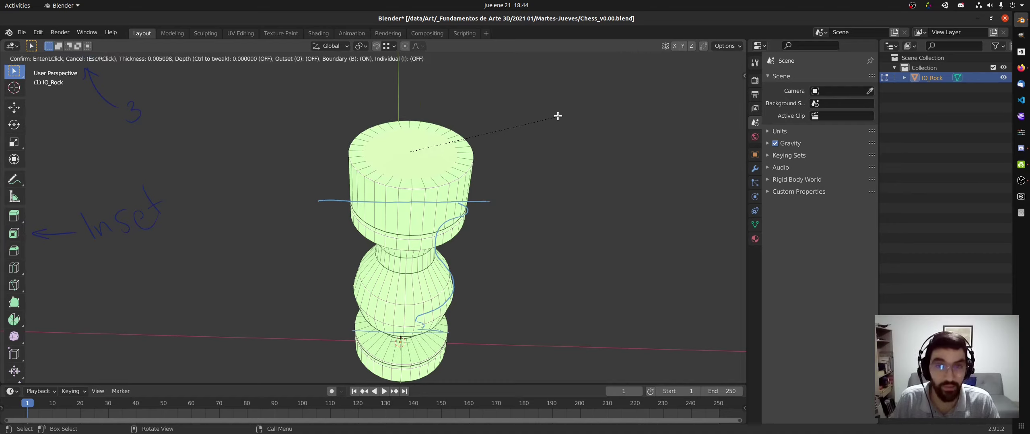
click(556, 116)
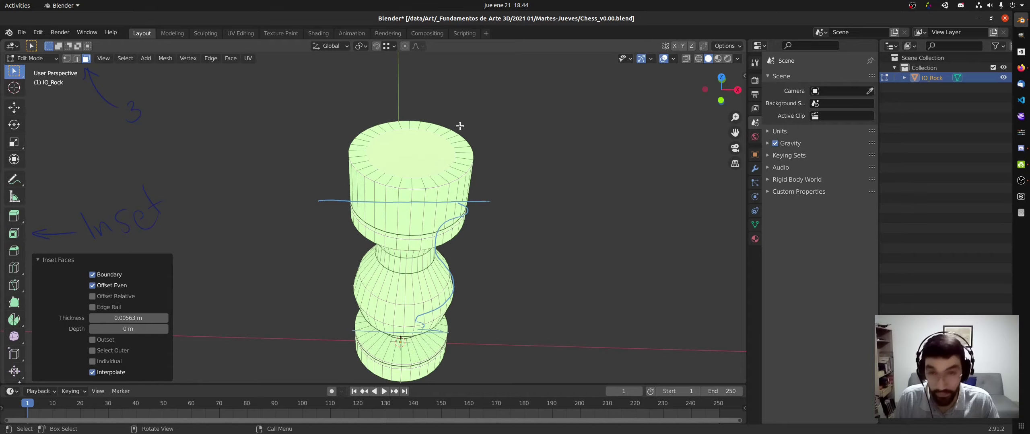
mouse_move(417, 128)
mouse_down()
mouse_move(416, 183)
mouse_move(424, 173)
mouse_up()
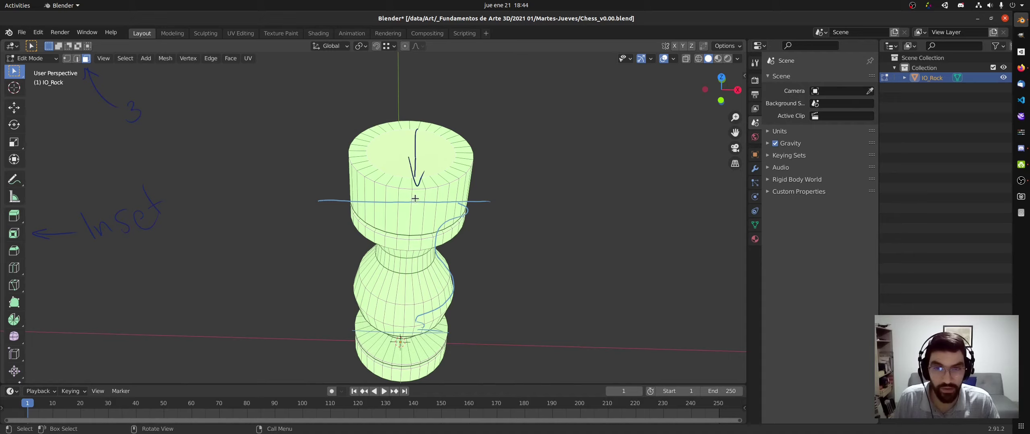
key(alt+Tab)
key(alt+Tab)
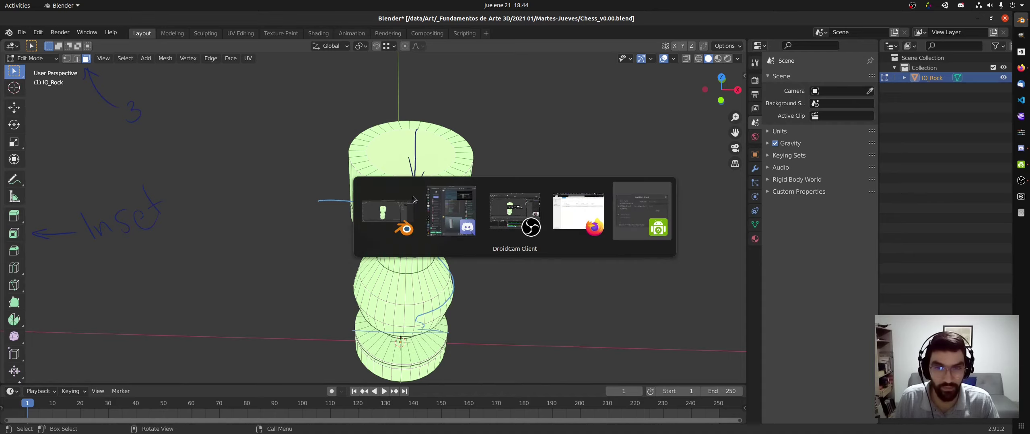
click(216, 50)
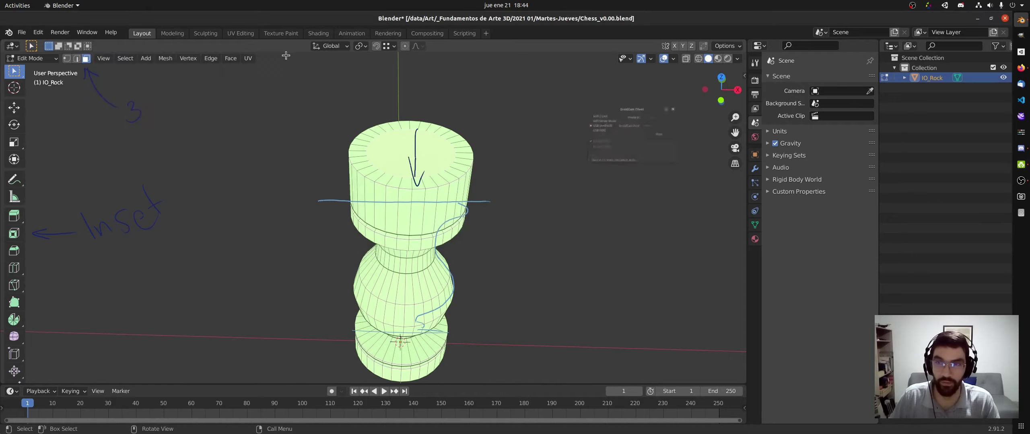
mouse_move(413, 129)
right_down()
mouse_move(416, 170)
mouse_move(427, 136)
mouse_move(425, 202)
mouse_move(422, 152)
right_up()
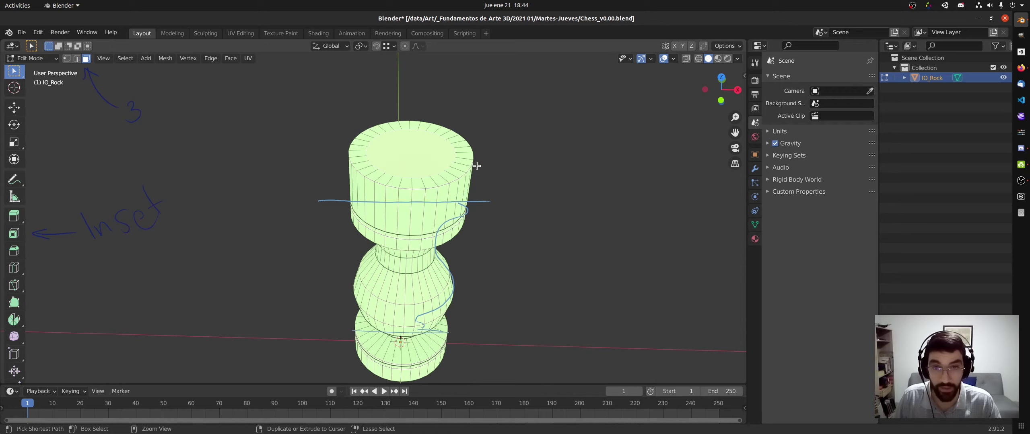
middle_drag(476, 165, 481, 158)
Switch to Discord and check the voice channel's participant list.
key(alt+Tab)
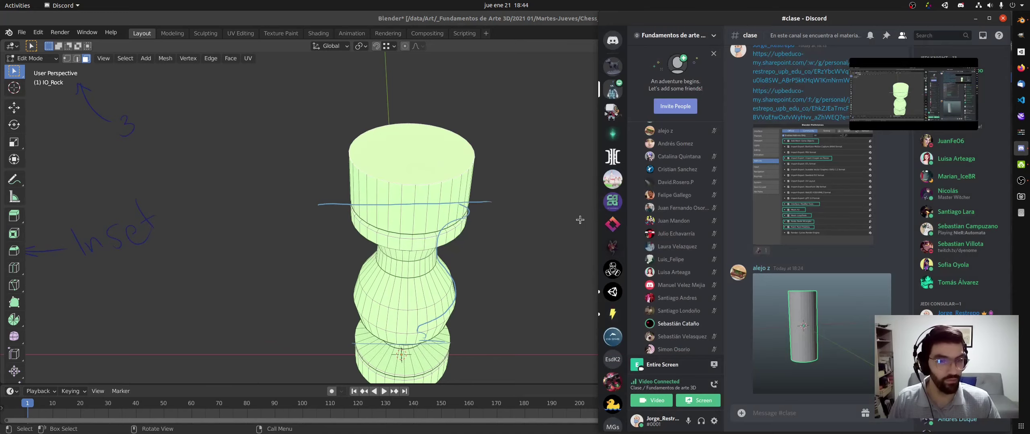
scroll(723, 237, down, 1)
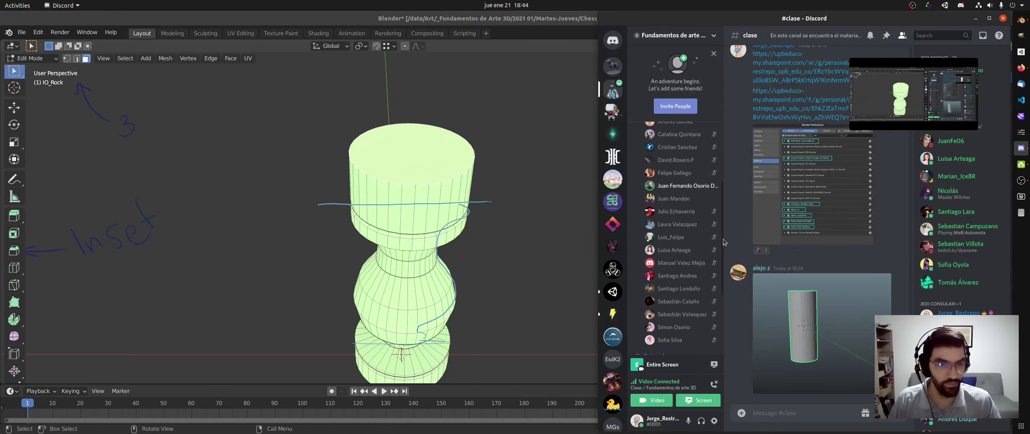
Back in Blender, underline the initial of the Inset annotation and inset the rook's top face by about 0.00356 m.
middle_drag(432, 177, 432, 184)
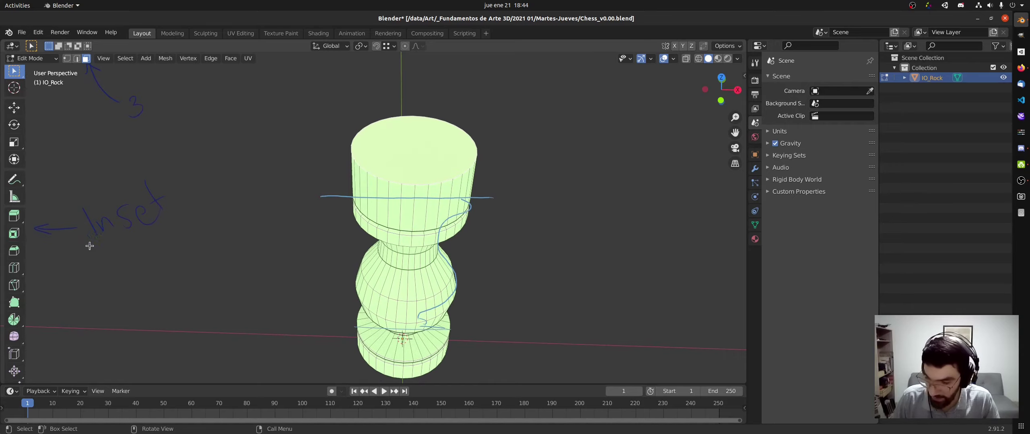
drag(106, 233, 98, 238)
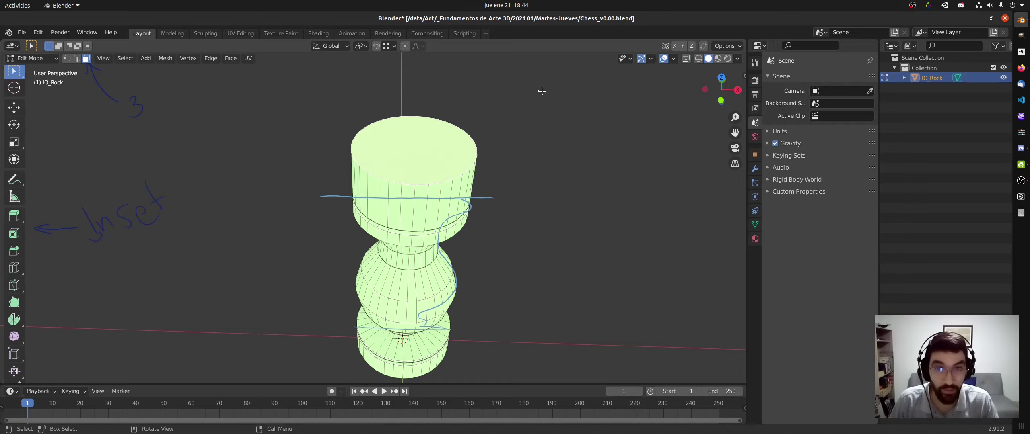
key(i)
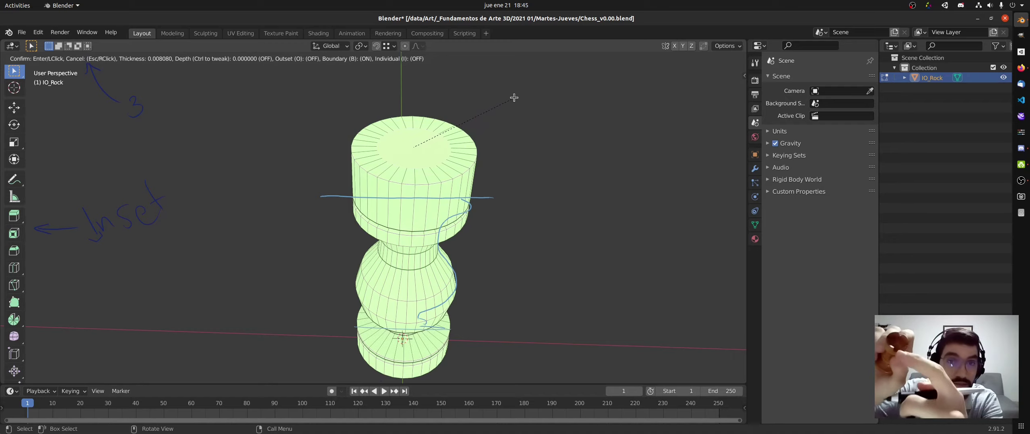
click(537, 172)
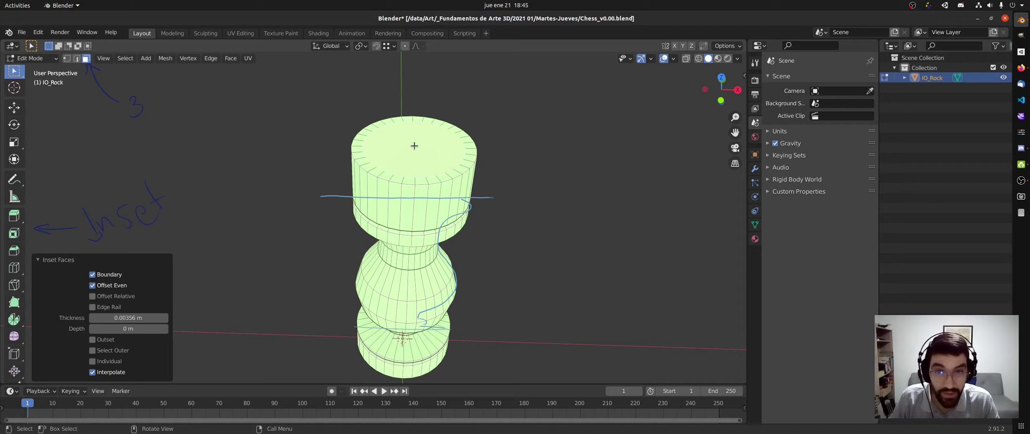
Sketch a downward arrow on the top face and replace the Inset annotation with an arrow labelled "Extrude", underlining its initial.
mouse_move(411, 140)
mouse_down()
mouse_move(408, 191)
mouse_move(415, 178)
mouse_up()
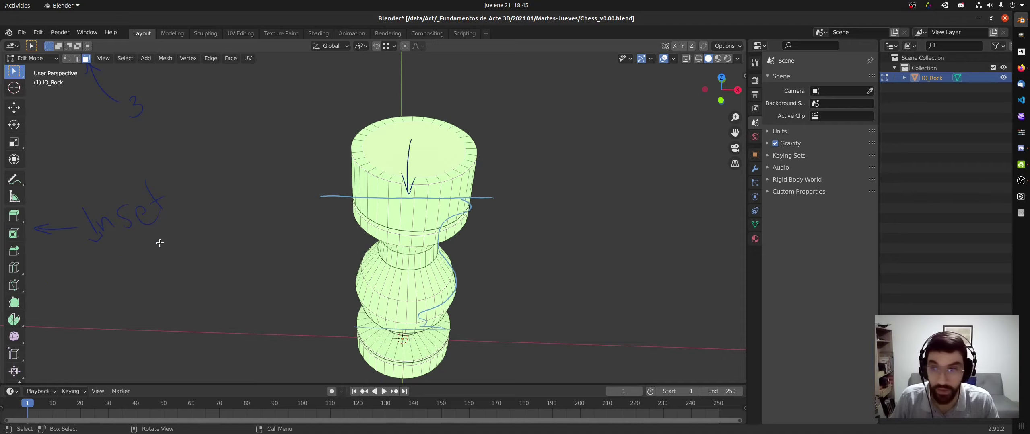
mouse_move(161, 187)
ctrl+mouse_down()
mouse_move(151, 221)
mouse_move(122, 206)
mouse_move(99, 242)
mouse_move(46, 225)
mouse_move(98, 210)
ctrl+mouse_up()
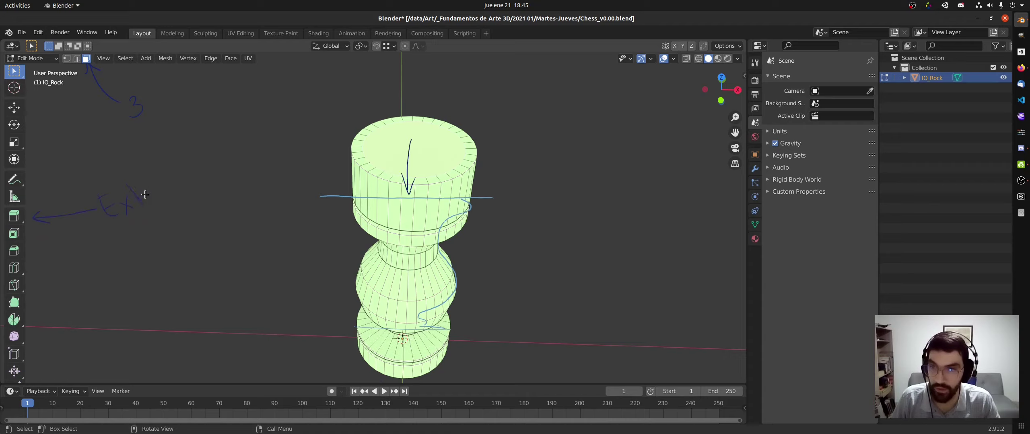
drag(162, 190, 217, 177)
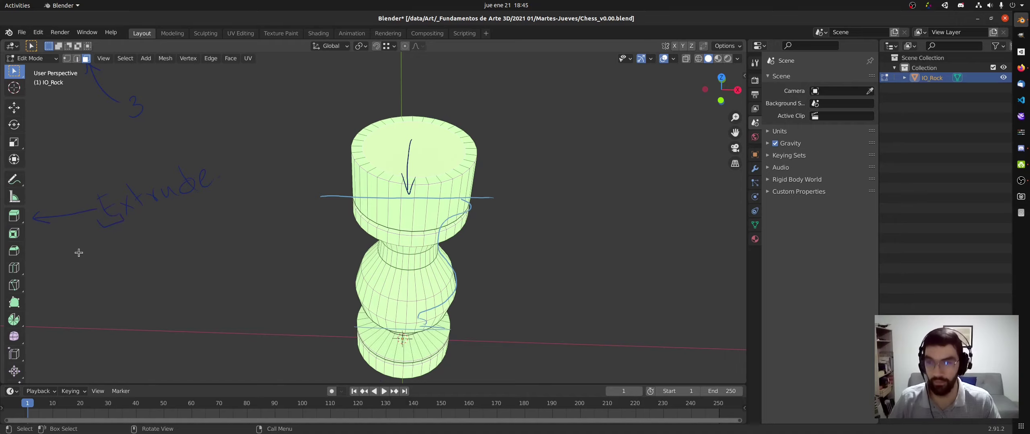
Try extruding the inset top face about 0.0081 m downward with Extrude Region, undo it and return to the selection tool.
click(12, 219)
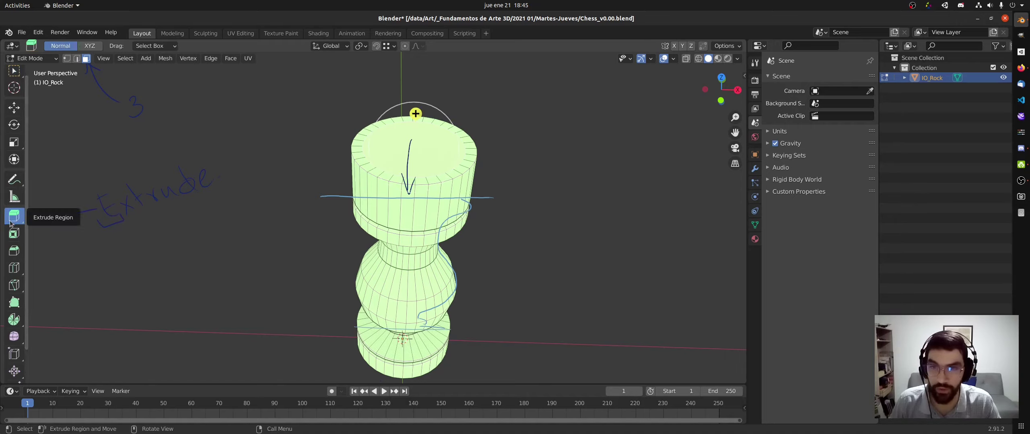
drag(415, 114, 415, 136)
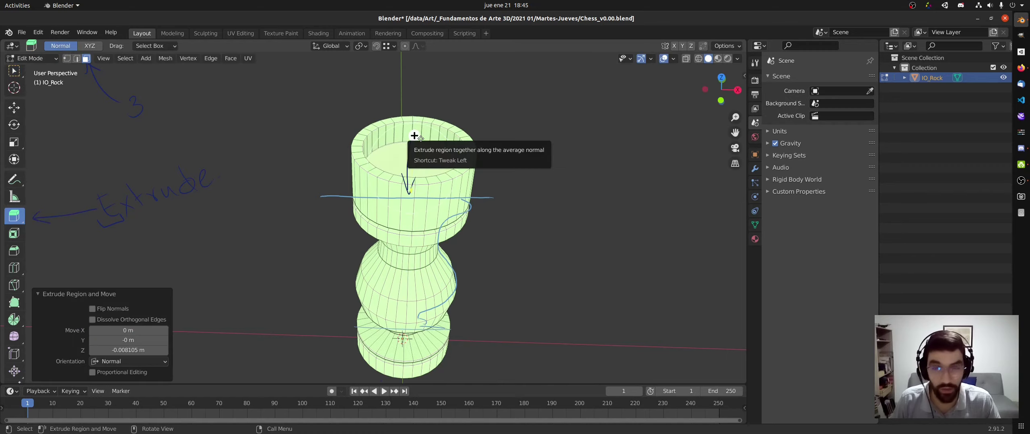
key(ctrl+z)
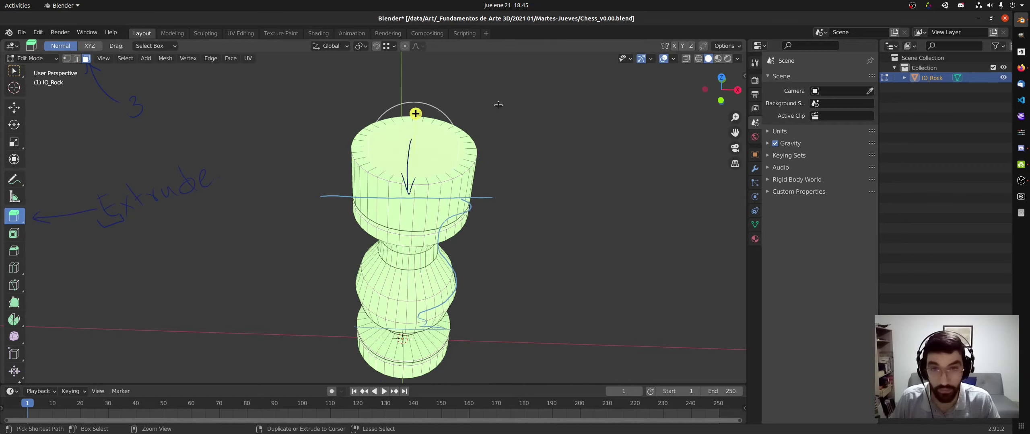
click(14, 71)
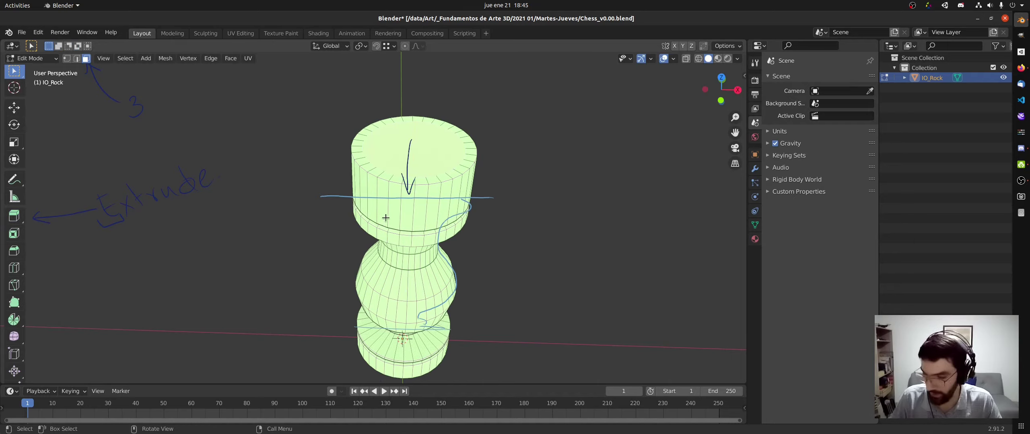
Extrude the inset top face, previewing the global X and Y constraints, and finish it about 0.0116 m downward along global Z.
key(e)
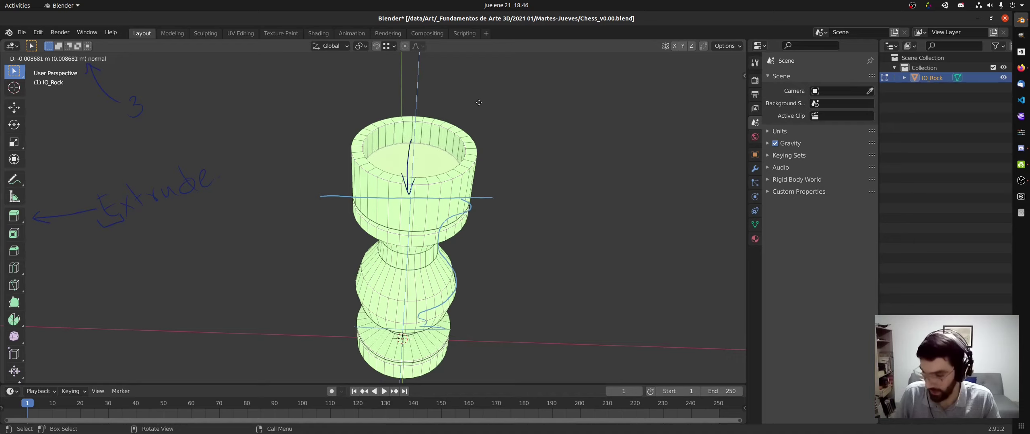
key(x)
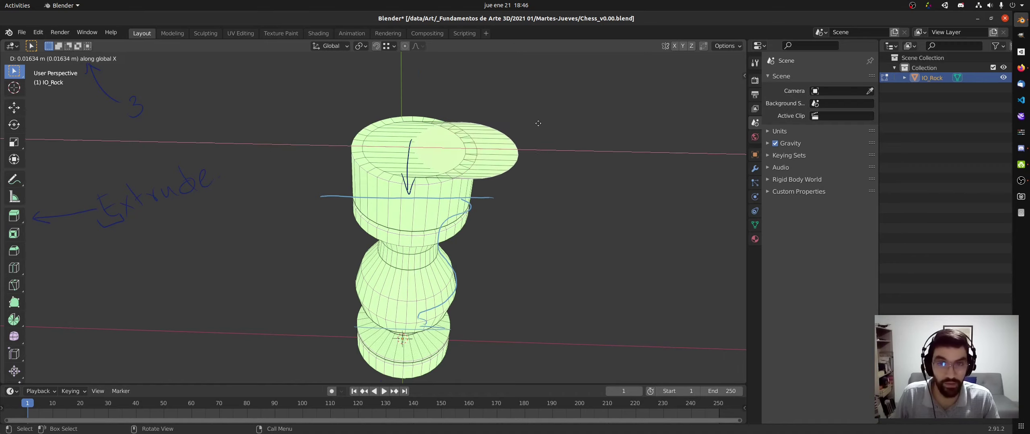
key(y)
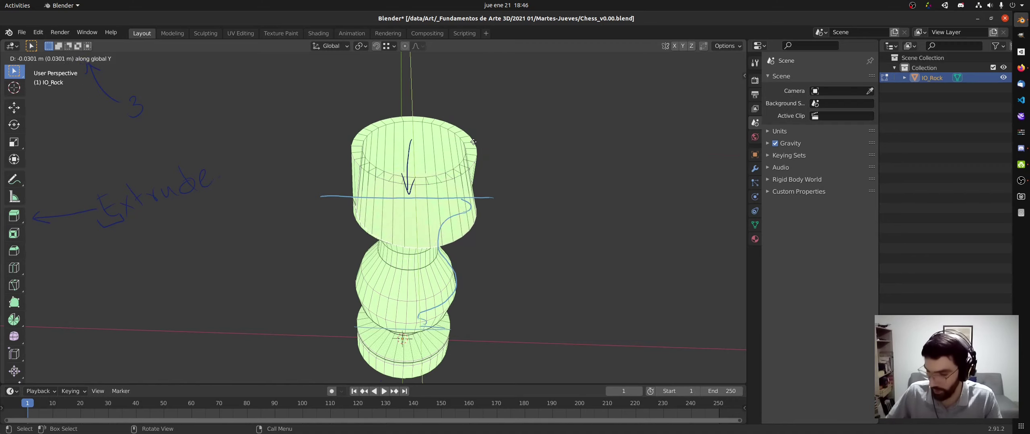
key(z)
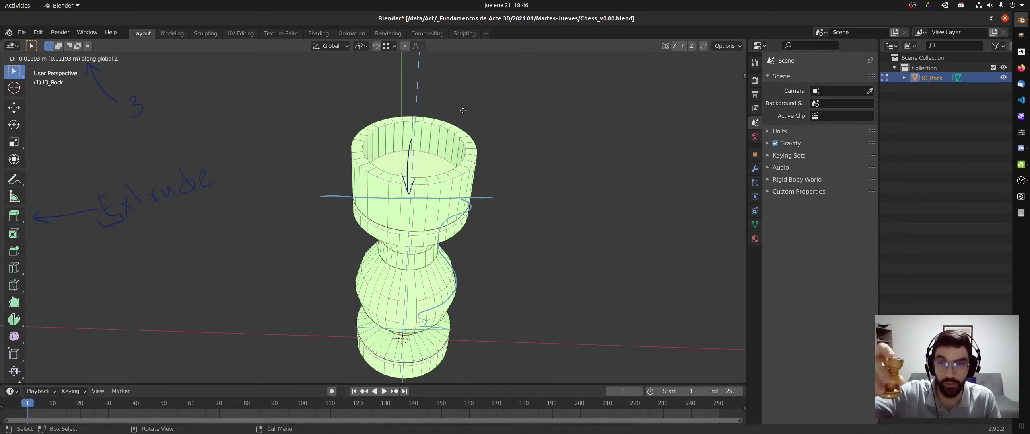
click(465, 109)
Erase the downward arrow on the rook, the "Extrude" annotation and the "3" annotation with its arrow.
mouse_move(421, 152)
middle_down()
mouse_move(442, 157)
mouse_move(426, 117)
middle_up()
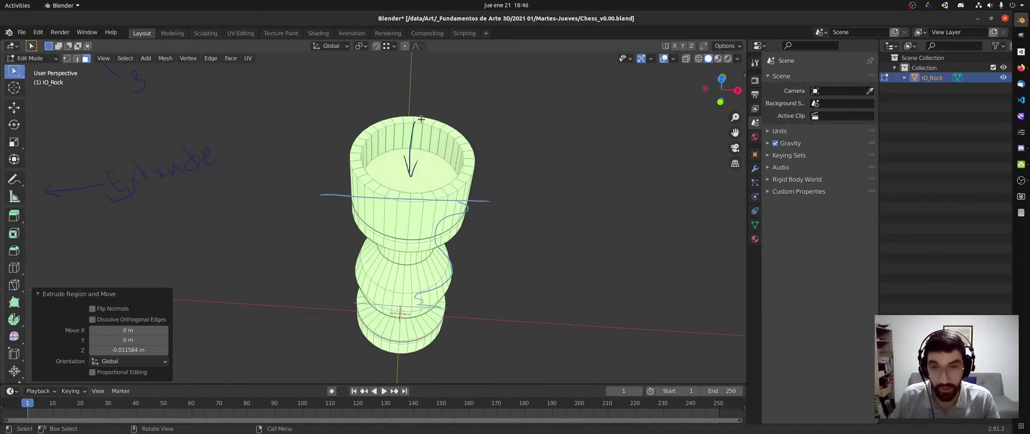
right_drag(414, 145, 412, 183)
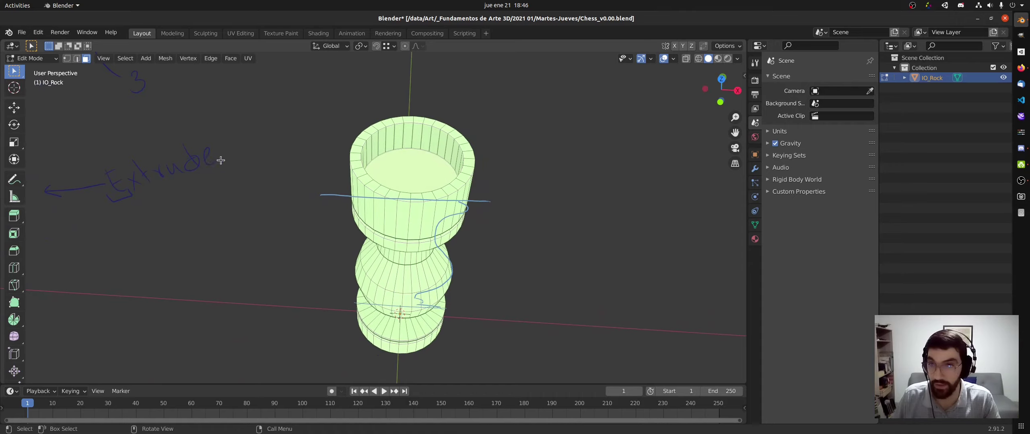
mouse_move(220, 161)
middle_down()
mouse_move(220, 173)
mouse_move(196, 160)
mouse_move(211, 189)
mouse_move(184, 152)
middle_up()
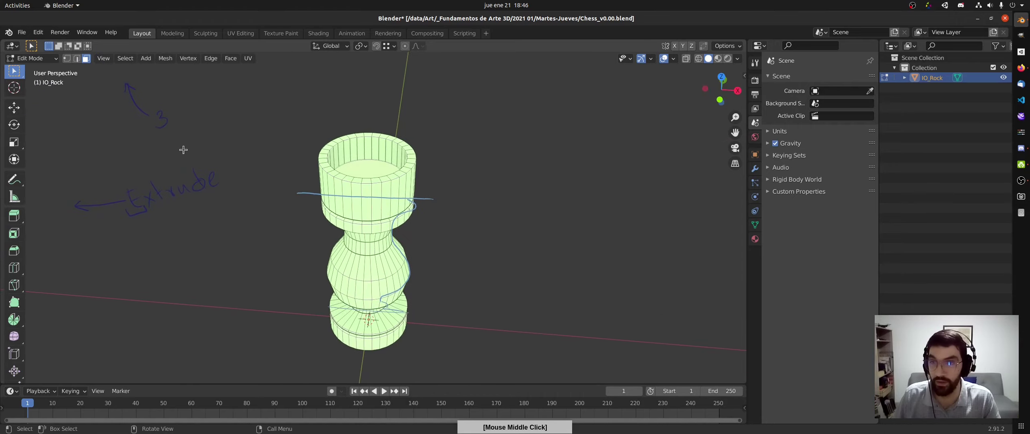
right_click(126, 85)
mouse_move(129, 86)
right_down()
mouse_move(165, 126)
mouse_move(87, 206)
mouse_move(223, 174)
mouse_move(119, 213)
mouse_move(124, 220)
right_up()
shift+middle_drag(362, 171, 384, 188)
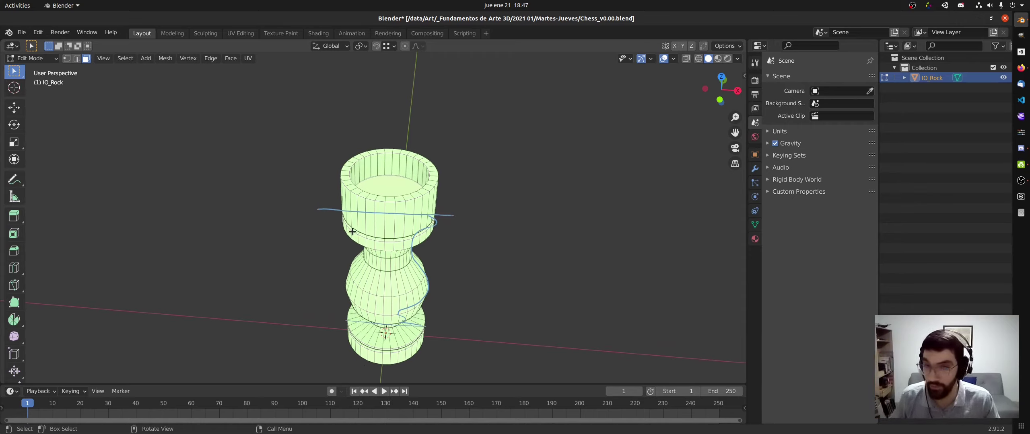
Annotate the viewport overlays control with a bracket and an arrow leading to the handwritten label "Overlays".
middle_drag(408, 241, 464, 220)
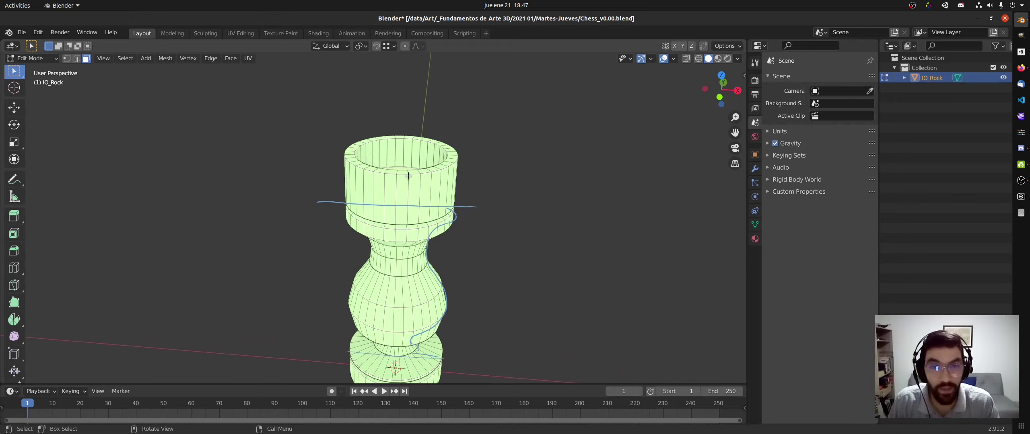
click(673, 60)
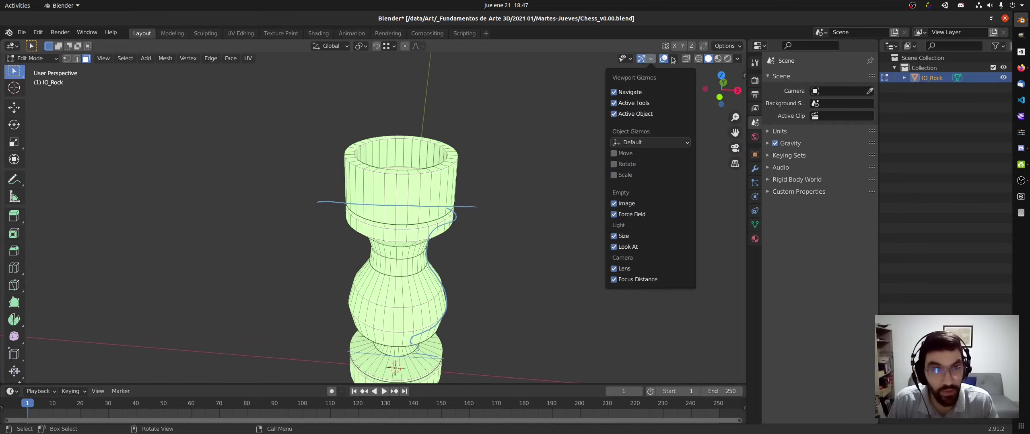
click(673, 60)
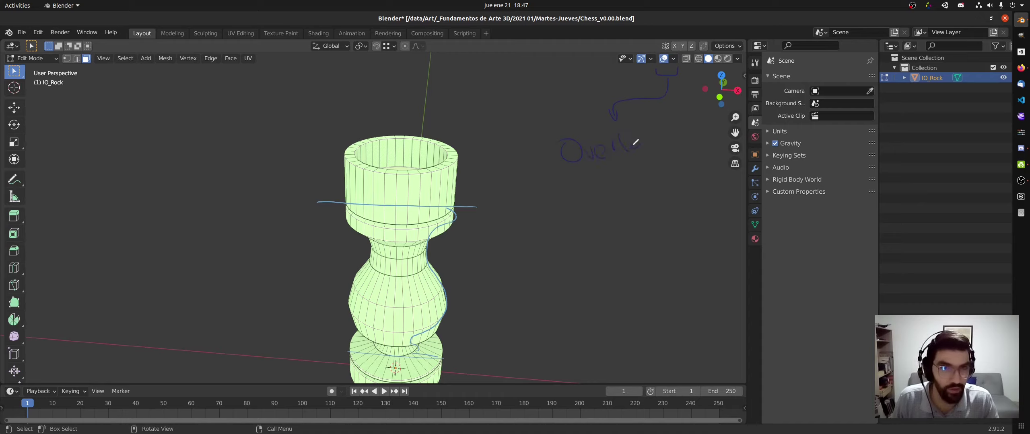
drag(656, 134, 659, 153)
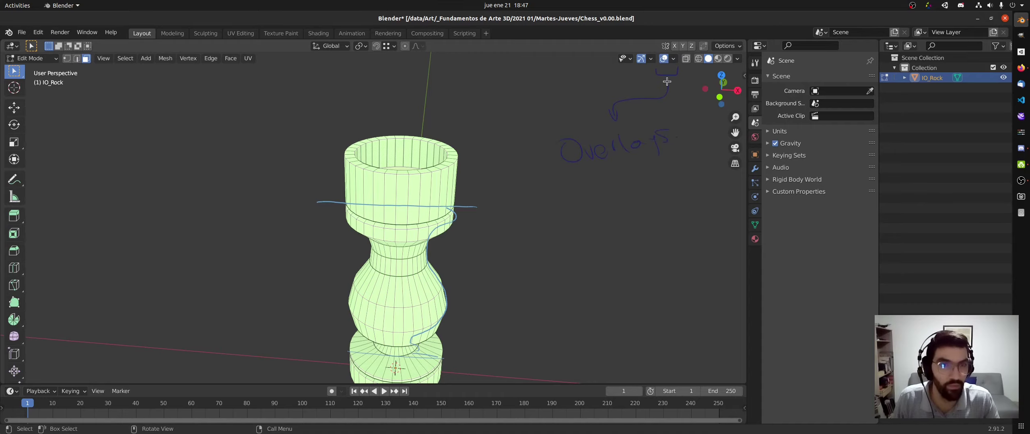
Switch the viewport overlays off and on again, and enable the Statistics overlay.
click(673, 58)
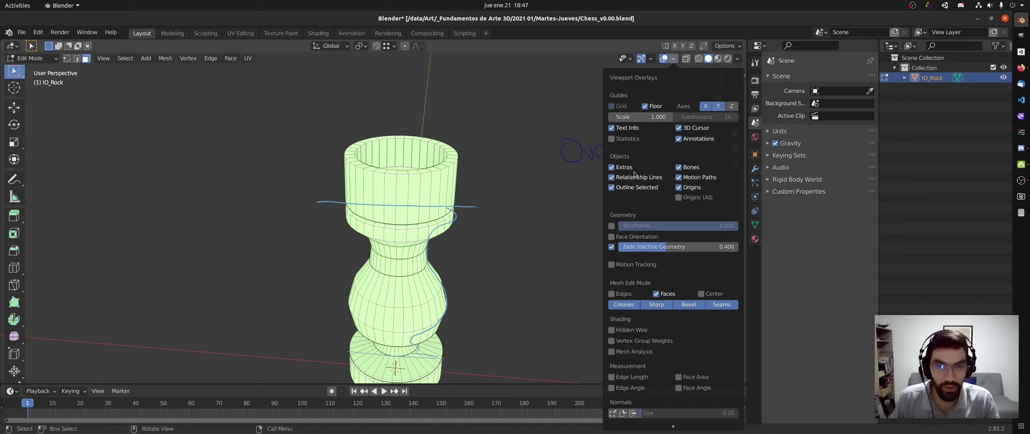
click(663, 58)
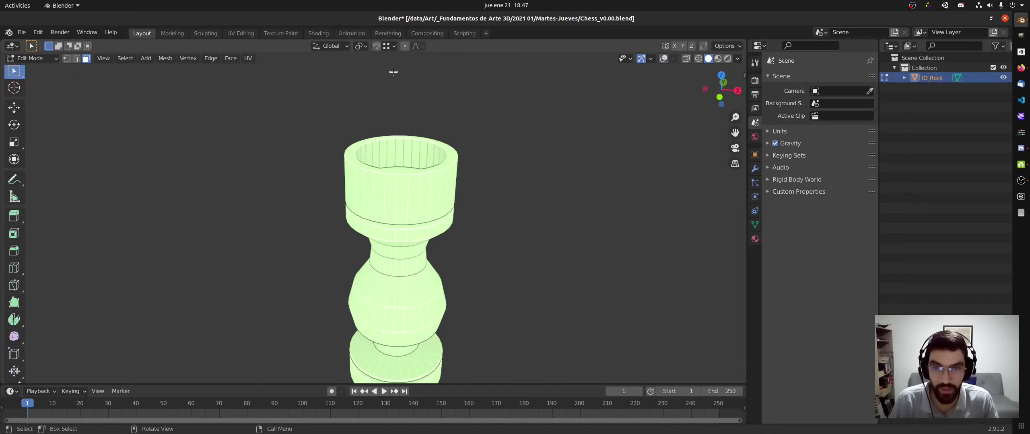
click(663, 59)
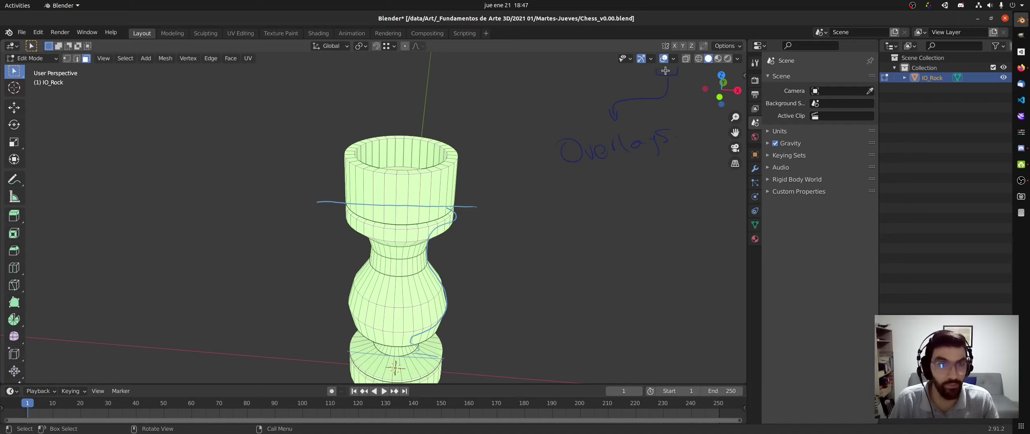
click(674, 59)
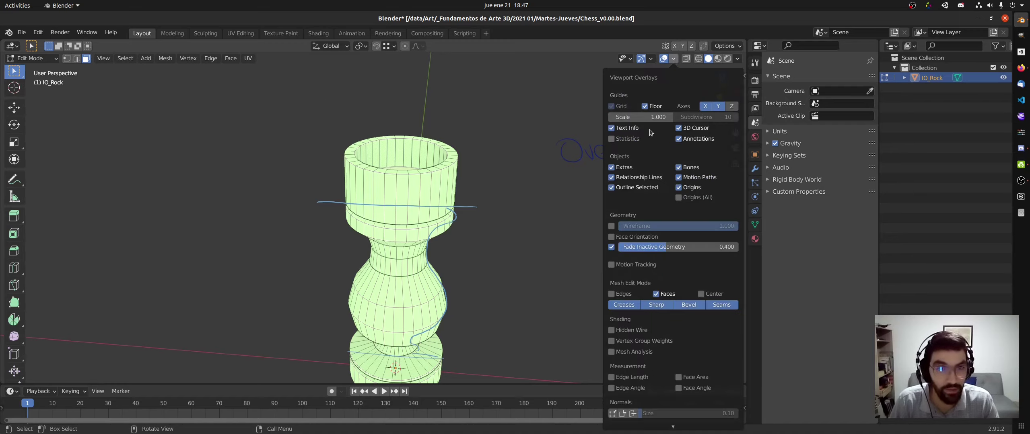
click(612, 139)
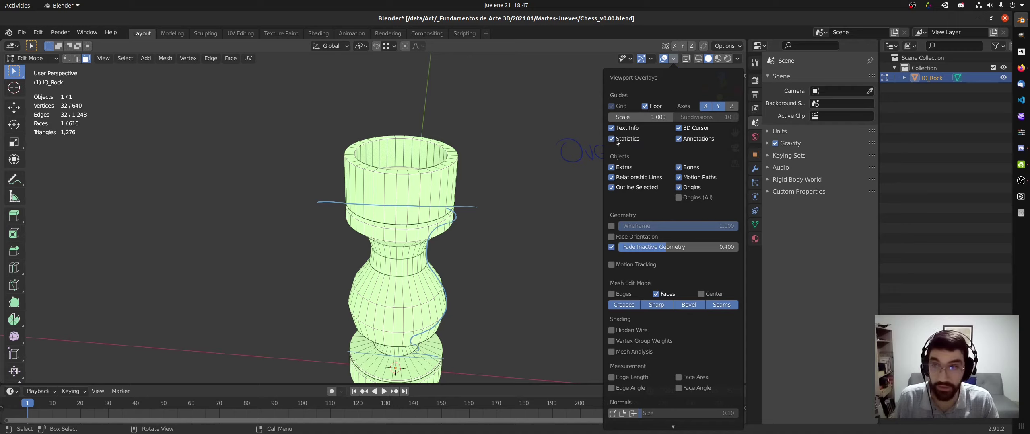
Capture the Viewport Overlays settings as a screenshot, frame the Statistics option and the overlays control, and copy it to the clipboard.
key(Print)
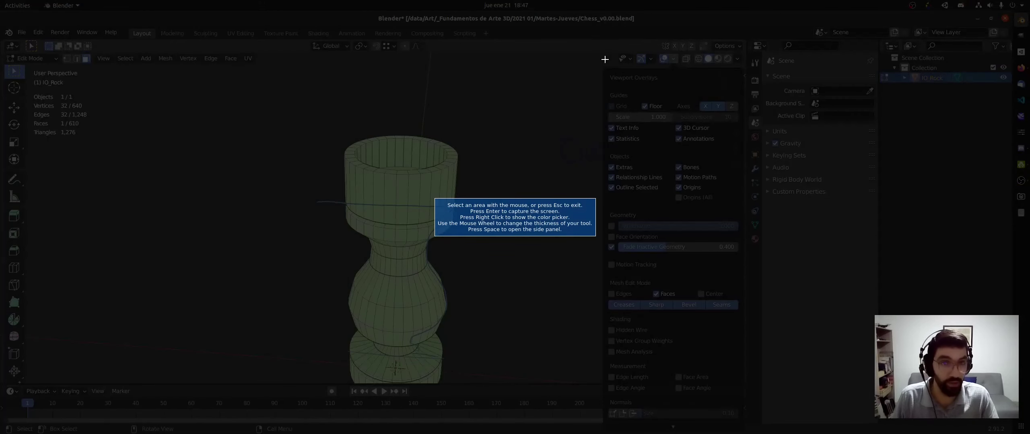
drag(602, 41, 746, 379)
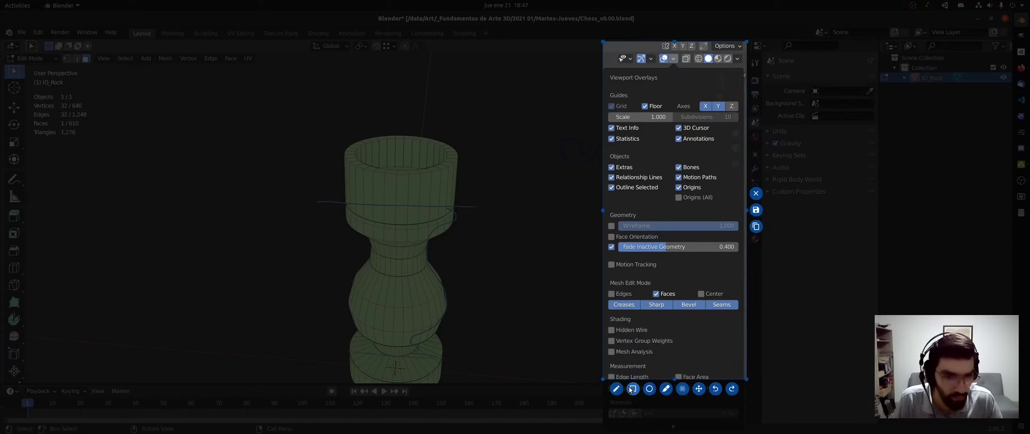
drag(644, 133, 603, 144)
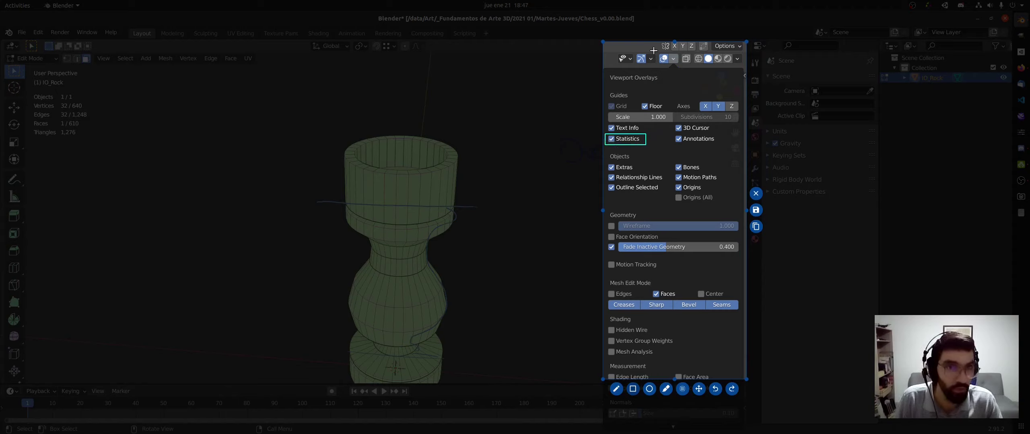
drag(657, 53, 683, 67)
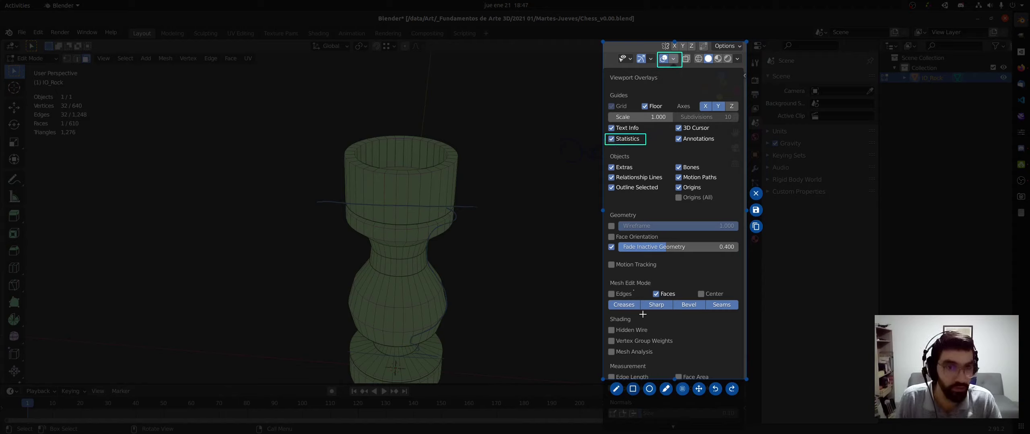
click(756, 227)
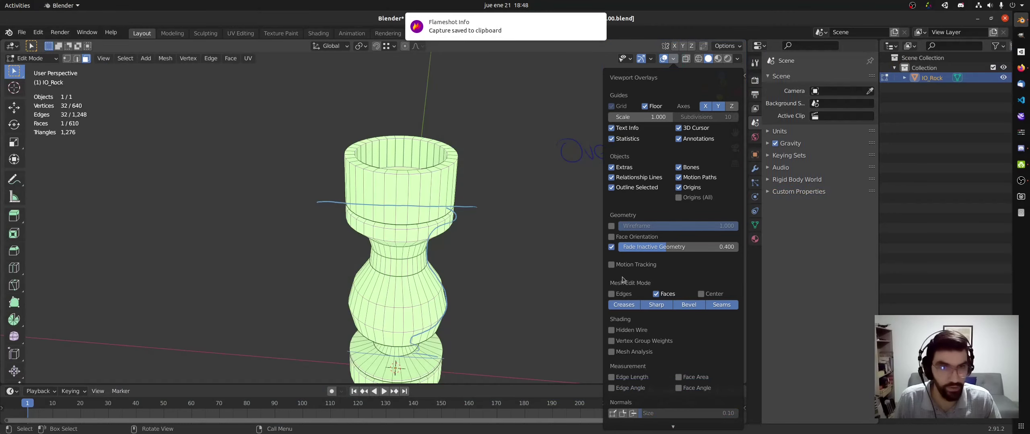
Switch to Discord and post the copied screenshot in the clase channel.
key(alt+Tab)
key(alt+Tab)
key(alt+shift+Tab)
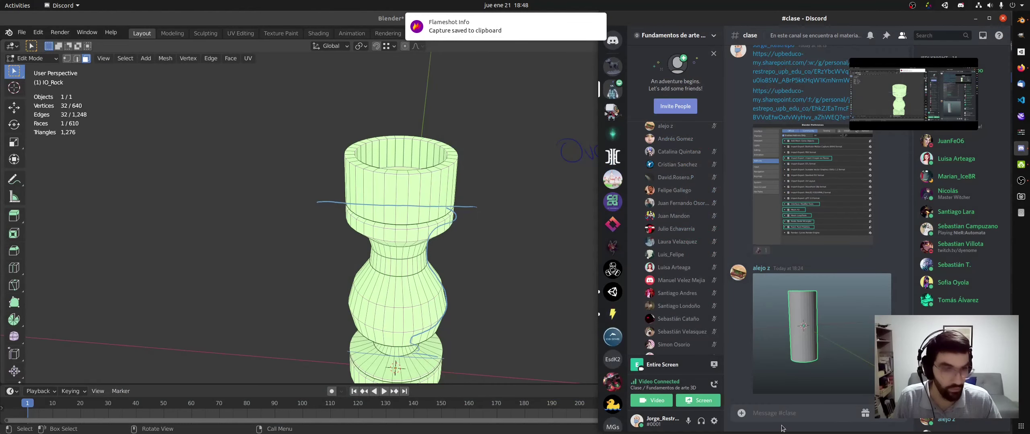
key(ctrl+v)
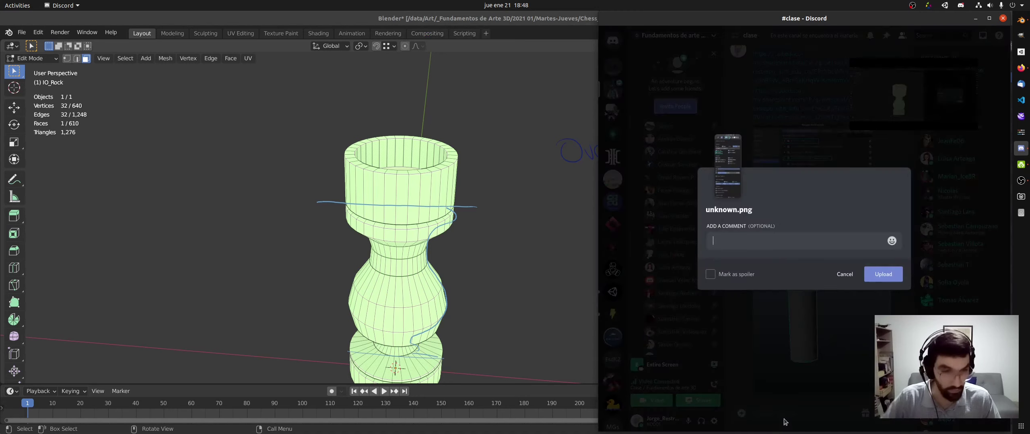
key(Return)
Back in Blender, select the ring of faces forming the rook's top rim as a face loop.
middle_click(518, 209)
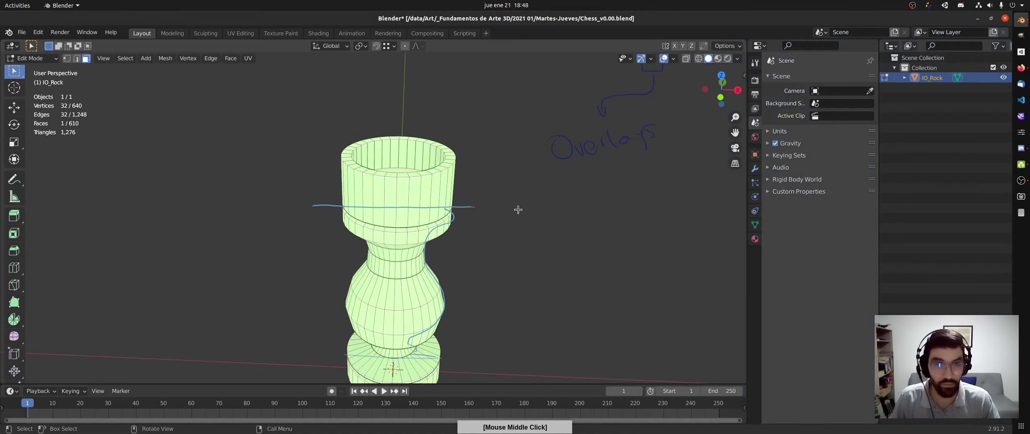
middle_drag(404, 212, 167, 130)
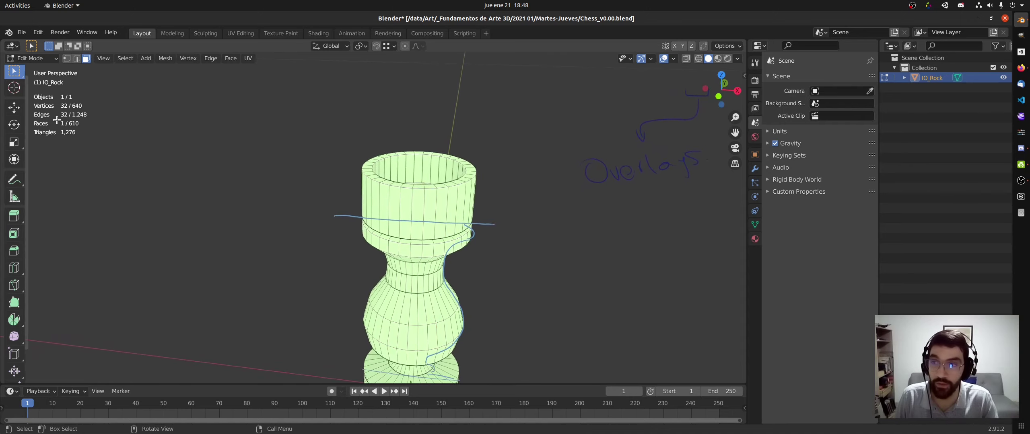
middle_drag(116, 114, 122, 126)
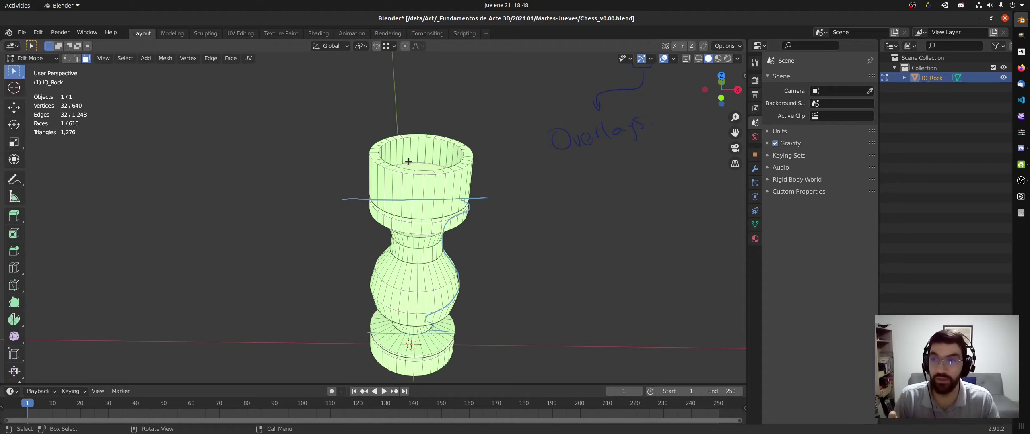
shift+middle_drag(189, 136, 322, 167)
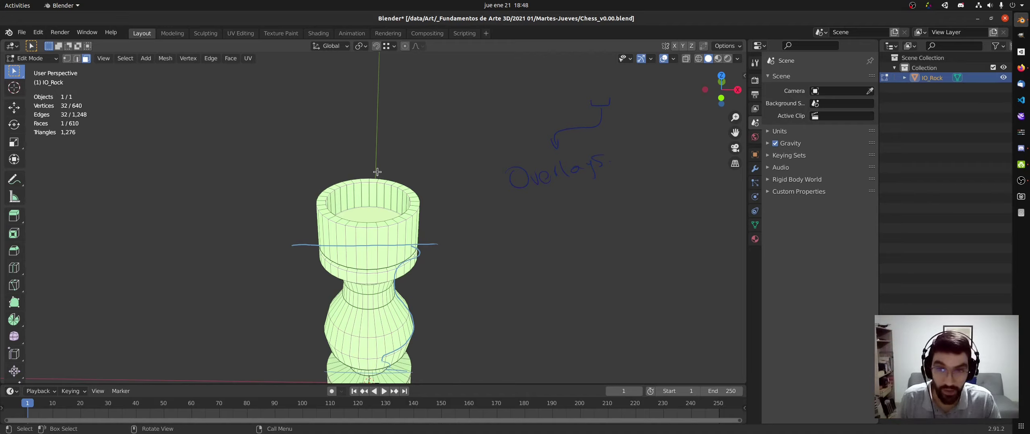
ctrl+middle_drag(372, 190, 326, 182)
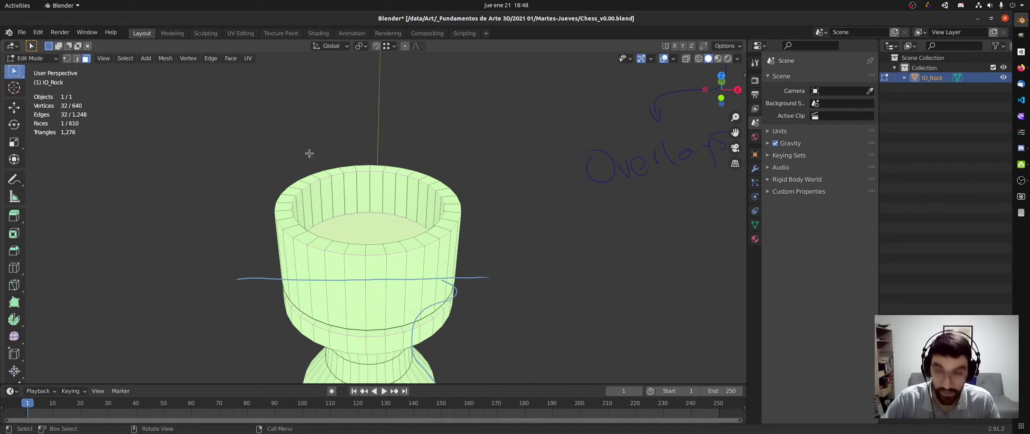
ctrl+click(409, 168)
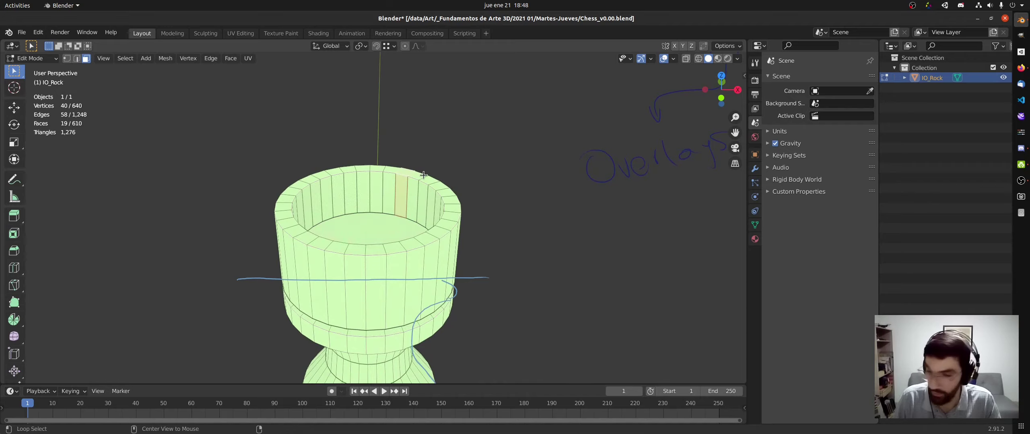
alt+click(422, 178)
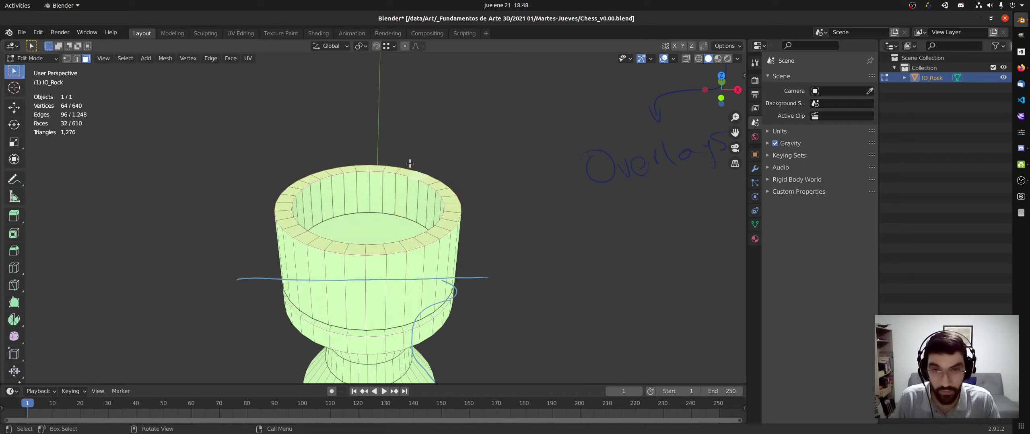
Select the outer edge loop of the rook's top rim in edge select mode and inspect it from the top view.
click(77, 59)
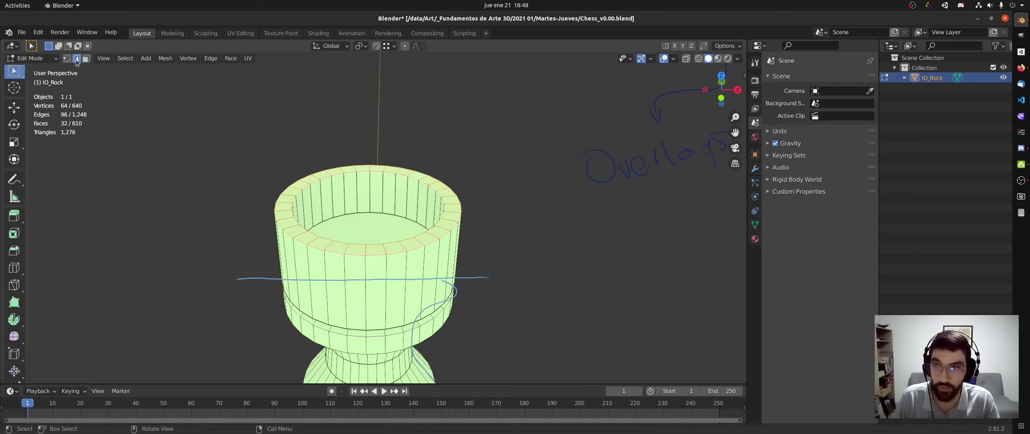
alt+click(428, 177)
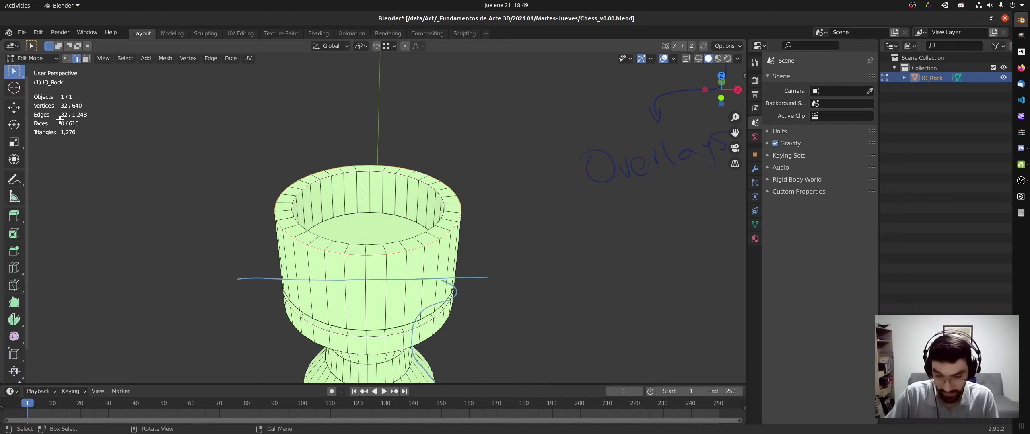
key(KP_7)
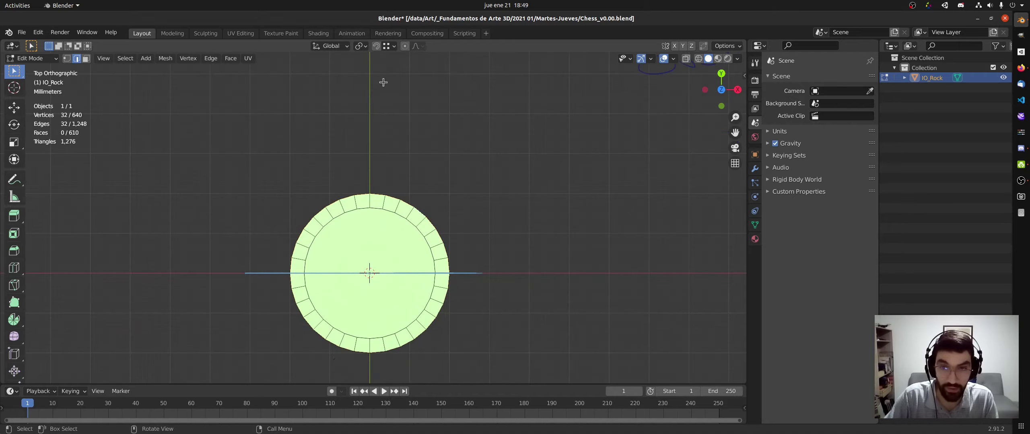
middle_drag(385, 224, 492, 105)
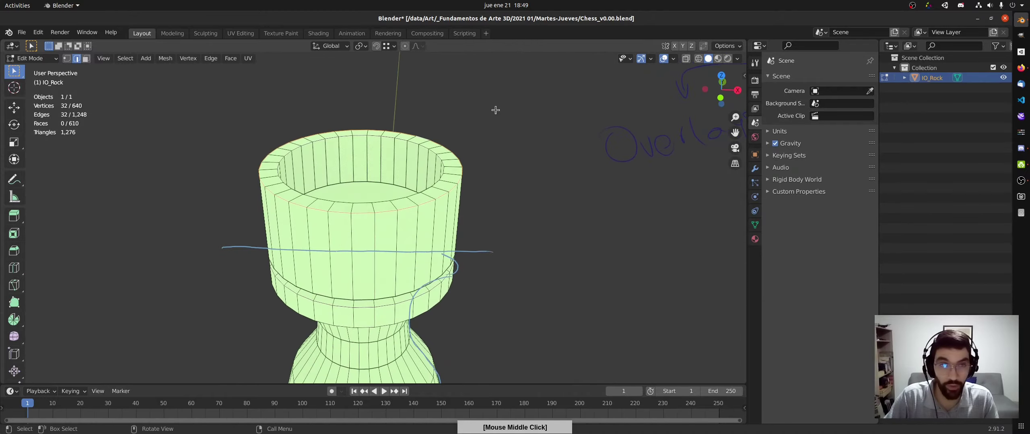
Compare the rook in the front and top orthographic views, finishing in the top view.
click(721, 76)
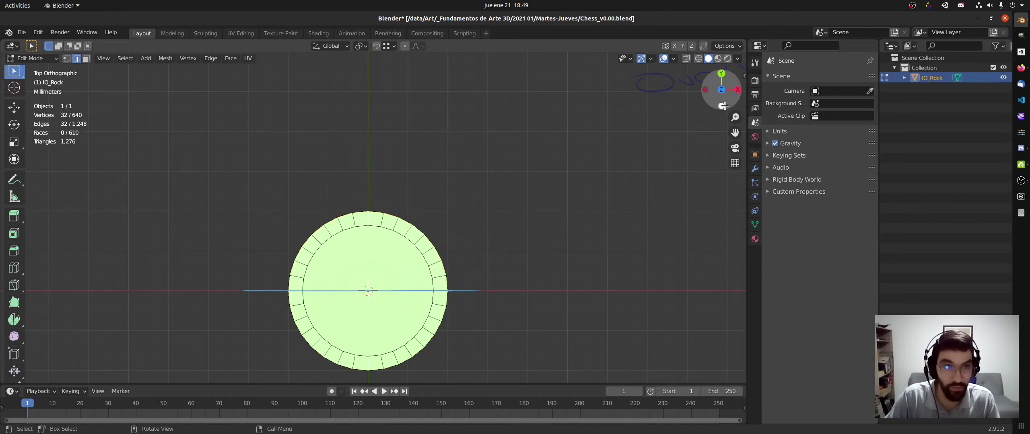
key(KP_1)
key(KP_7)
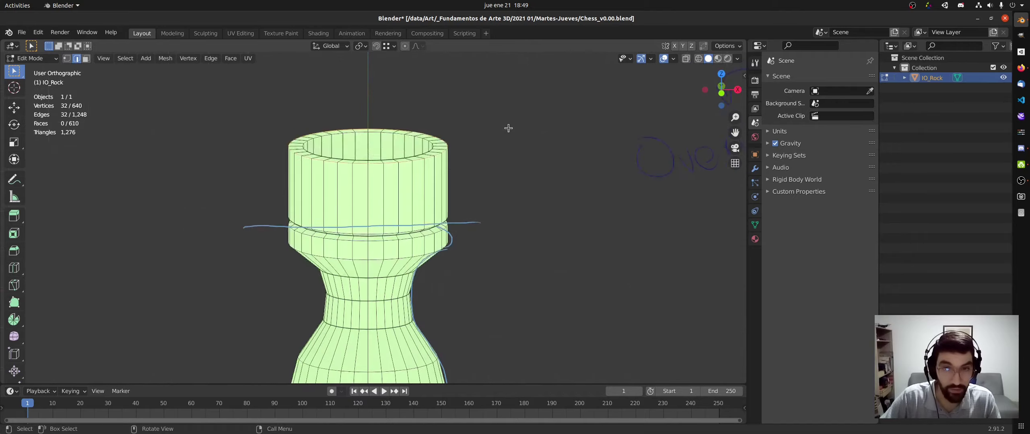
key(KP_3)
key(KP_1)
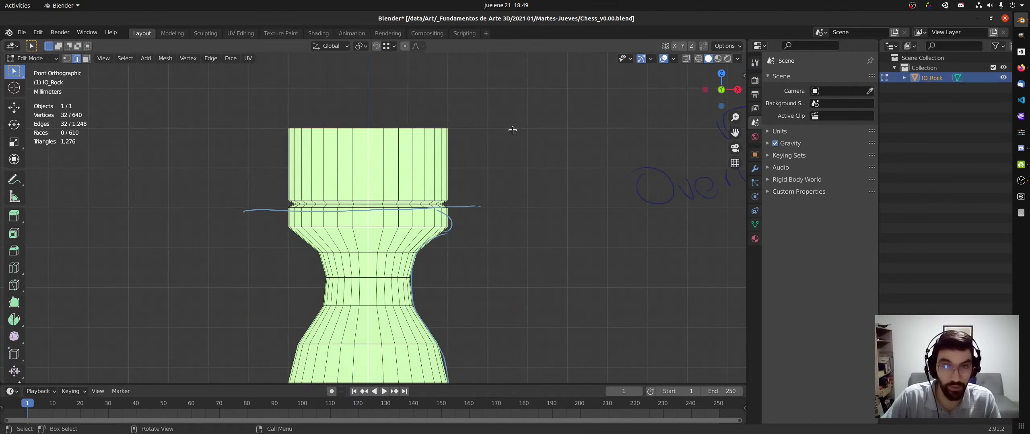
key(KP_7)
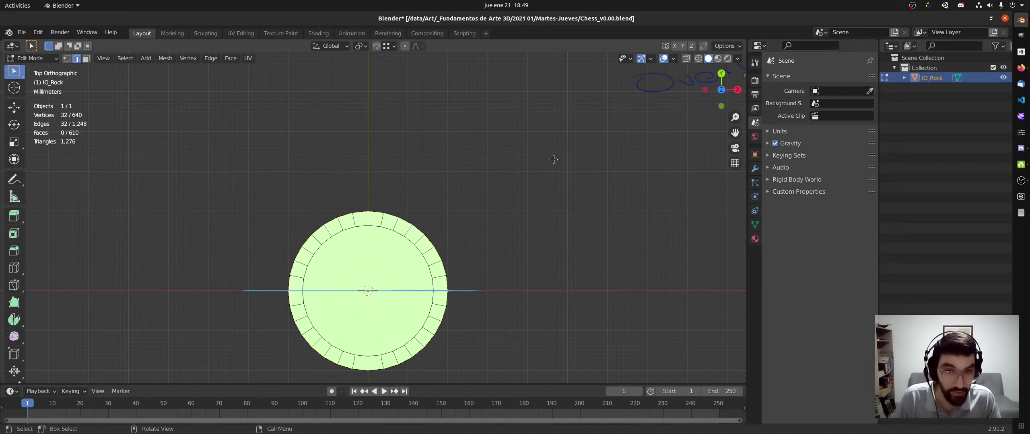
Annotate three boxes beside the rook in top view, labelled VS 7, VF 1 and VL 3.
drag(540, 142, 540, 163)
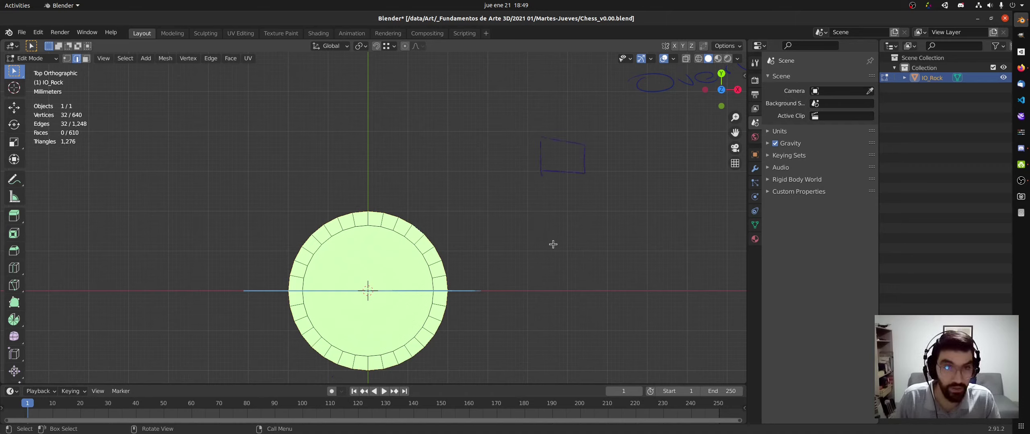
drag(596, 253, 546, 288)
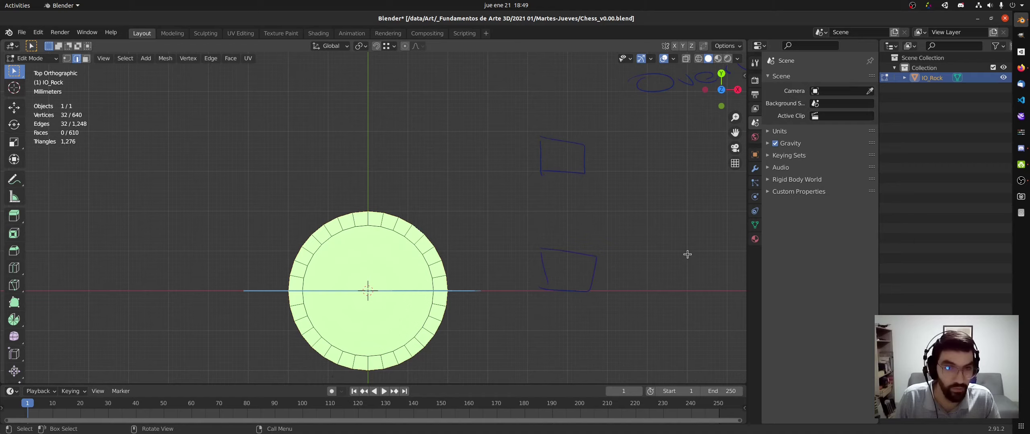
drag(714, 289, 680, 295)
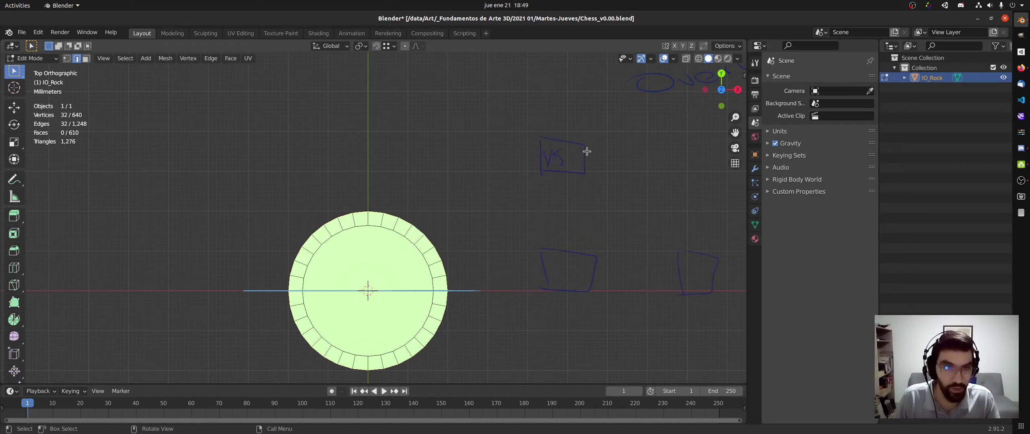
drag(589, 153, 589, 157)
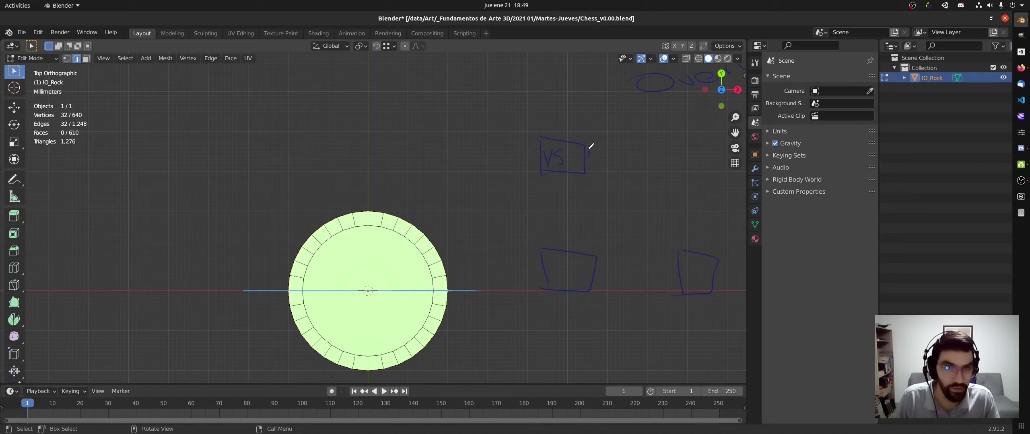
mouse_move(557, 281)
mouse_down()
mouse_move(563, 265)
mouse_move(611, 266)
mouse_up()
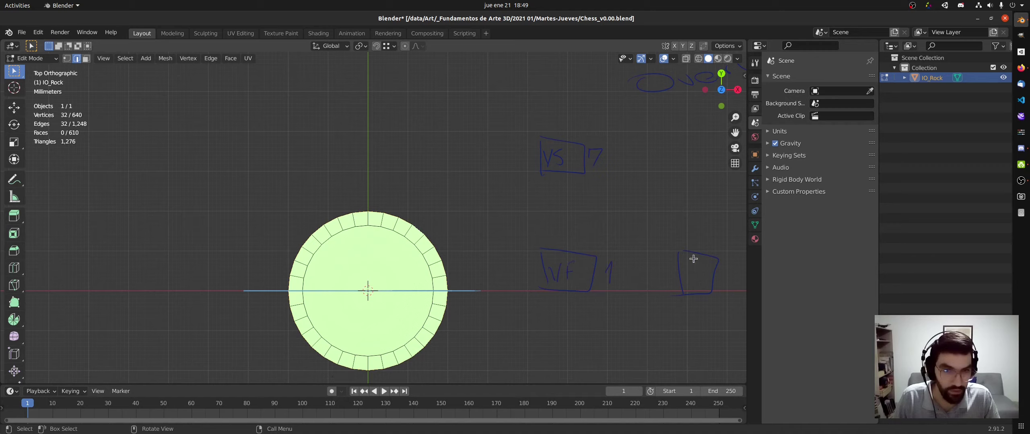
mouse_move(713, 263)
middle_down()
mouse_move(682, 237)
mouse_move(592, 217)
mouse_move(508, 223)
middle_up()
key(KP_7)
mouse_move(567, 214)
mouse_down()
mouse_move(572, 232)
mouse_move(580, 220)
mouse_move(623, 242)
mouse_up()
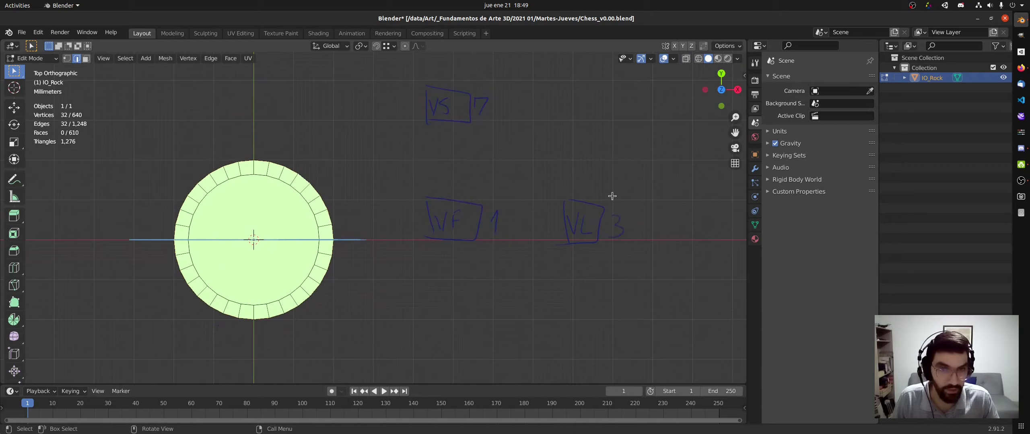
Sketch an annotation cube between the labelled boxes and write the number 5 beside it.
mouse_move(509, 133)
mouse_down()
mouse_move(510, 155)
mouse_move(528, 173)
mouse_up()
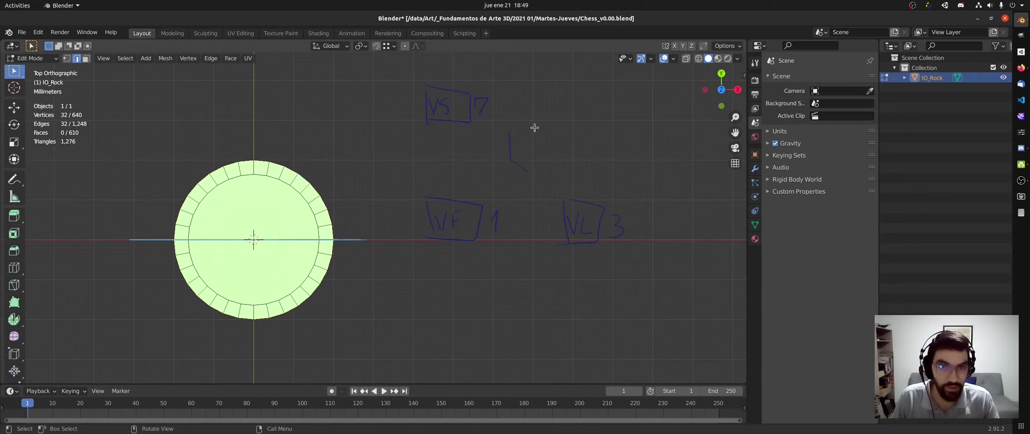
mouse_move(535, 129)
mouse_down()
mouse_move(535, 162)
mouse_move(547, 134)
mouse_up()
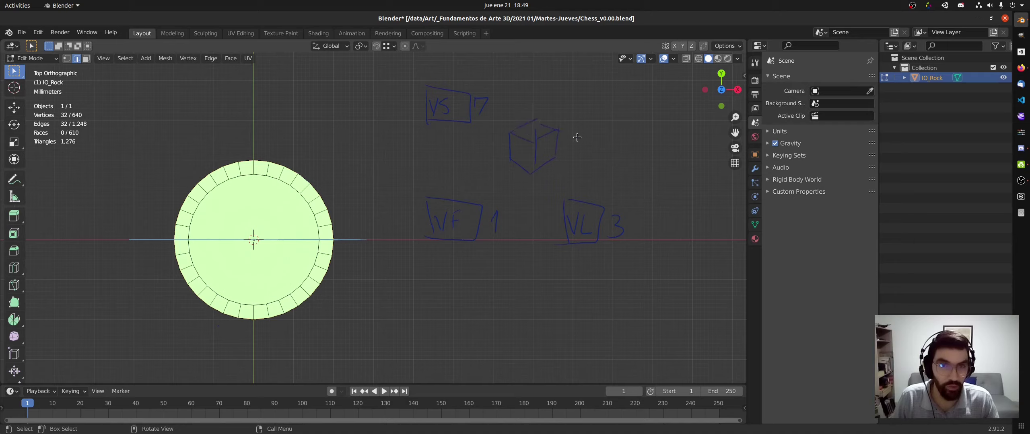
drag(568, 142, 566, 151)
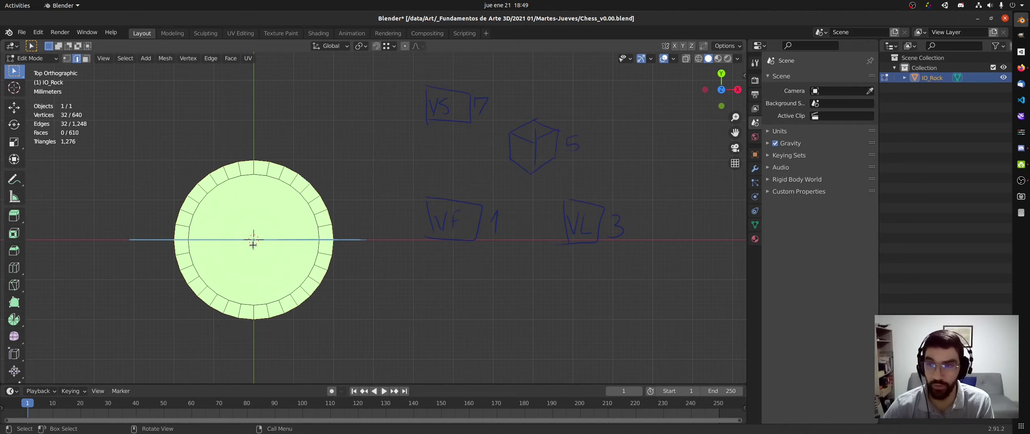
Inspect the rook from the front, right and top orthographic views in turn.
key(KP_1)
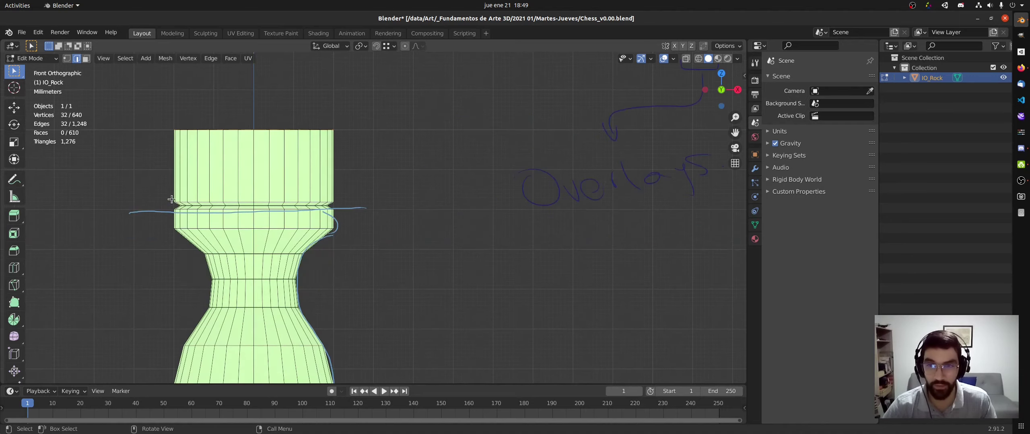
key(KP_3)
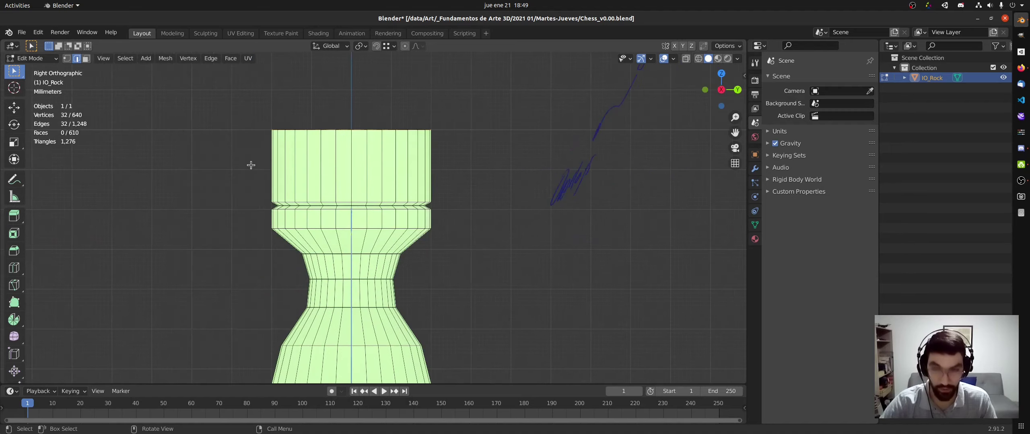
middle_drag(247, 166, 253, 163)
key(KP_7)
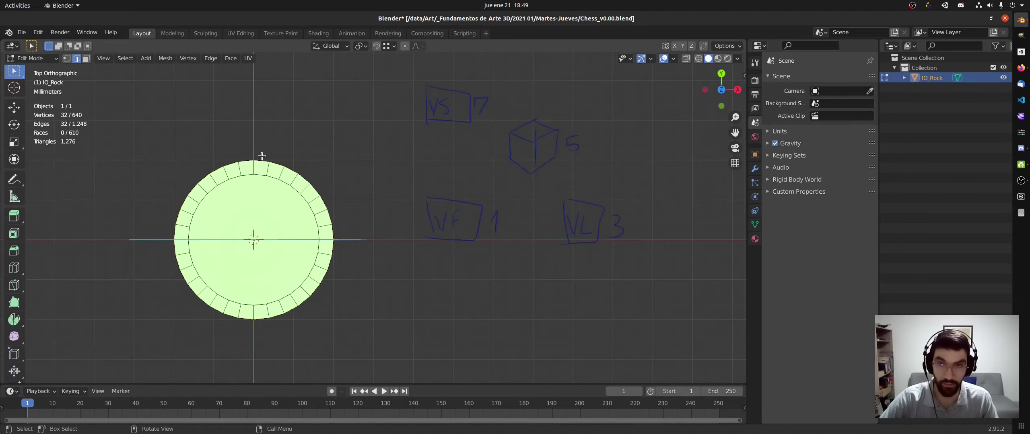
Compare the rook's top view in perspective and orthographic projection, finishing in orthographic.
key(KP_5)
key(KP_5)
key(KP_5)
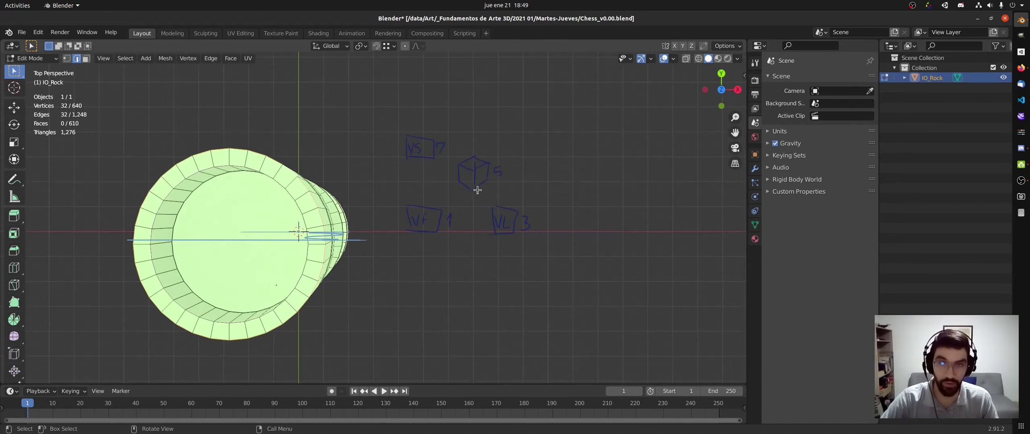
key(KP_5)
key(KP_5)
key(KP_5)
key(KP_5)
key(KP_5)
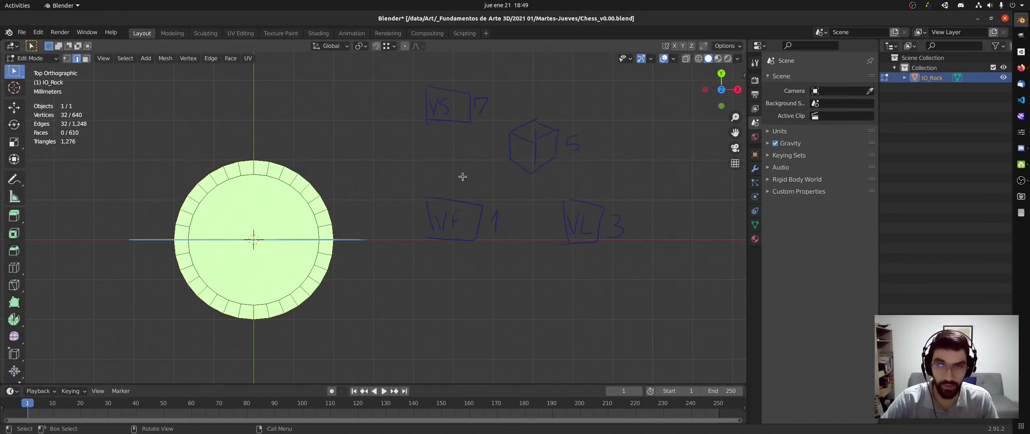
key(KP_5)
key(KP_5)
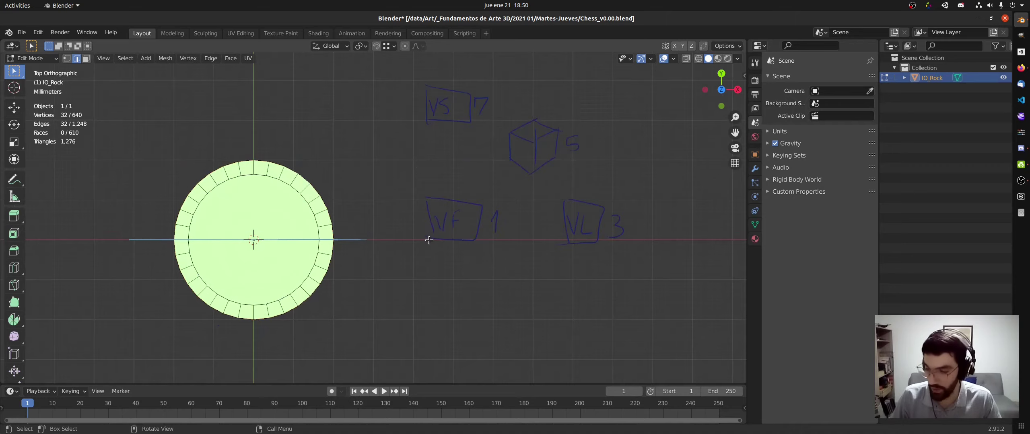
Erase the annotated view boxes, the cube and their numbers beside the rook.
right_drag(436, 116, 434, 85)
right_drag(434, 111, 555, 121)
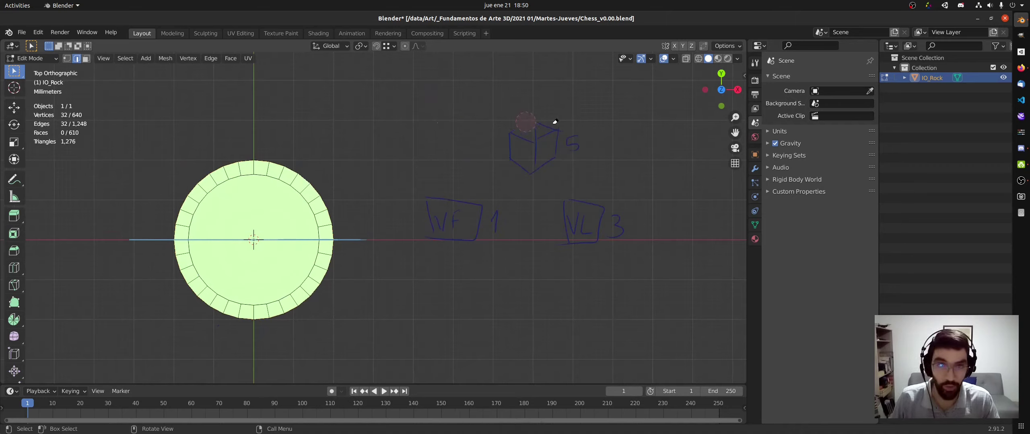
right_drag(431, 189, 432, 209)
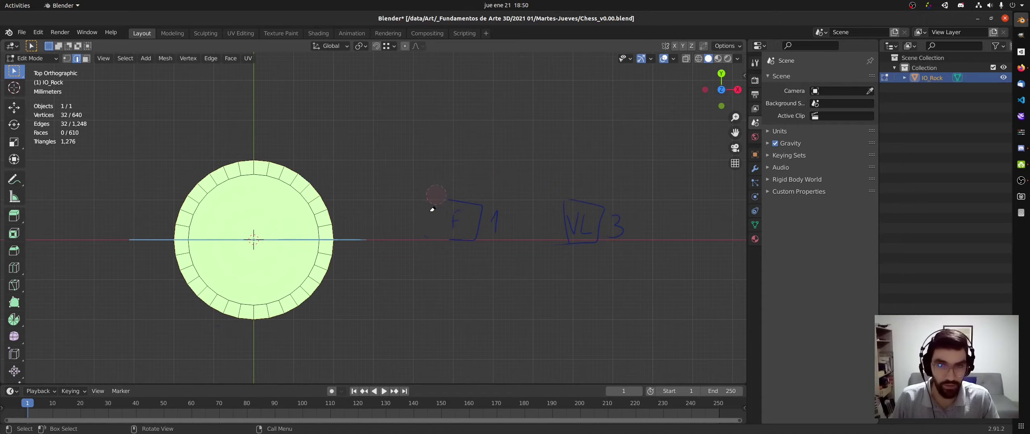
mouse_move(513, 241)
right_down()
mouse_move(443, 215)
mouse_move(604, 209)
right_up()
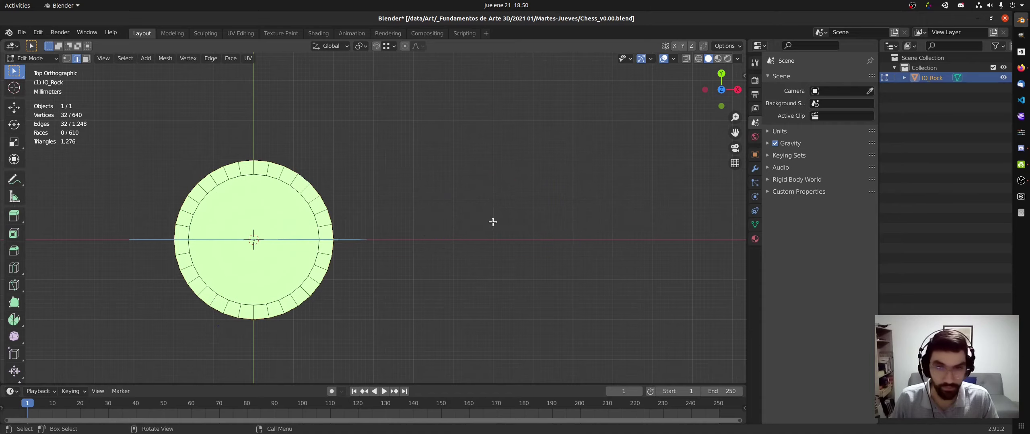
Select the four radial edges of the rook's top rim that lie on the X and Y axes.
shift+middle_drag(492, 222, 503, 144)
scroll(378, 163, up, 3)
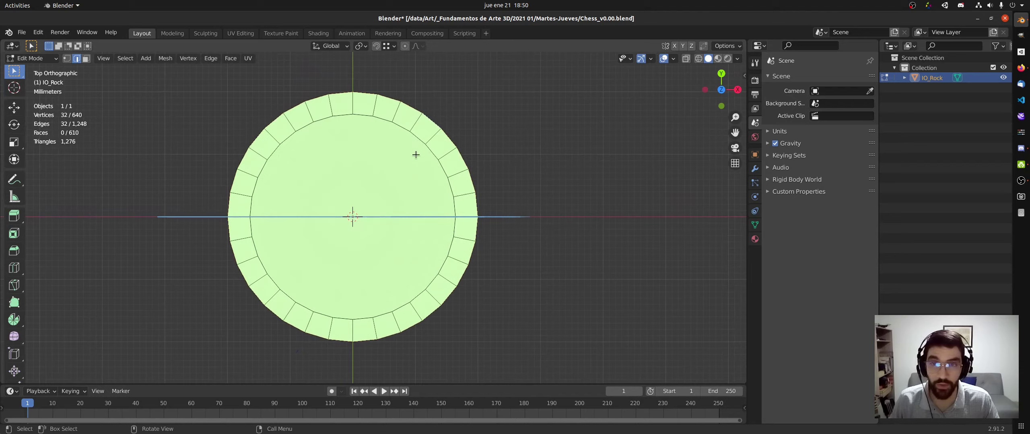
click(352, 100)
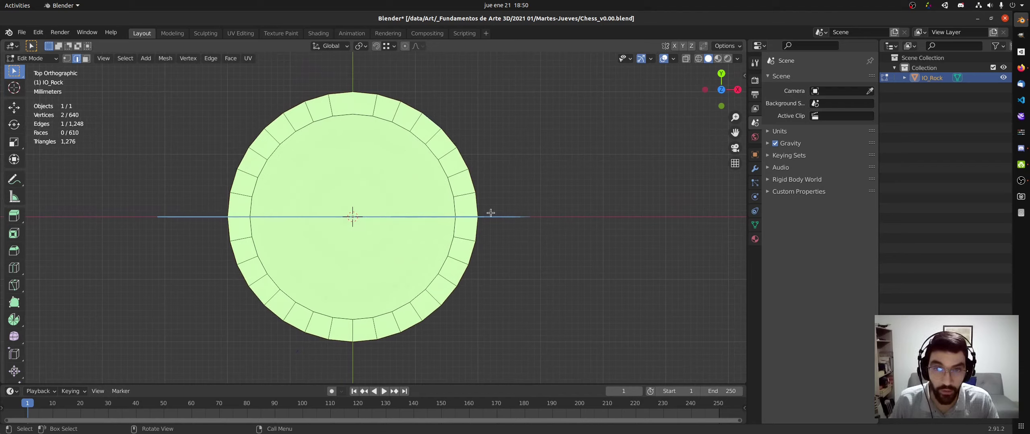
shift+click(469, 217)
shift+click(353, 332)
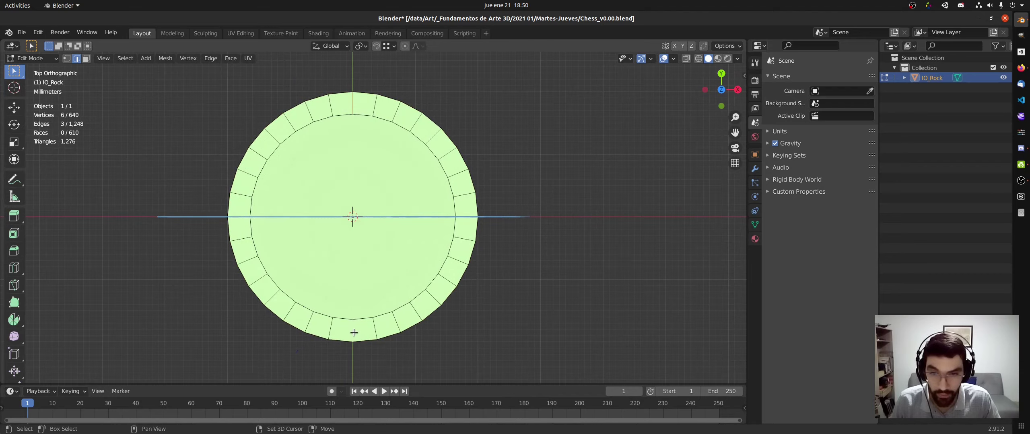
shift+click(239, 218)
Try lowering the four selected rim edges by 0.0085 m along global Z, and undo the move.
mouse_move(271, 250)
middle_down()
mouse_move(345, 259)
mouse_move(352, 232)
mouse_move(334, 213)
middle_up()
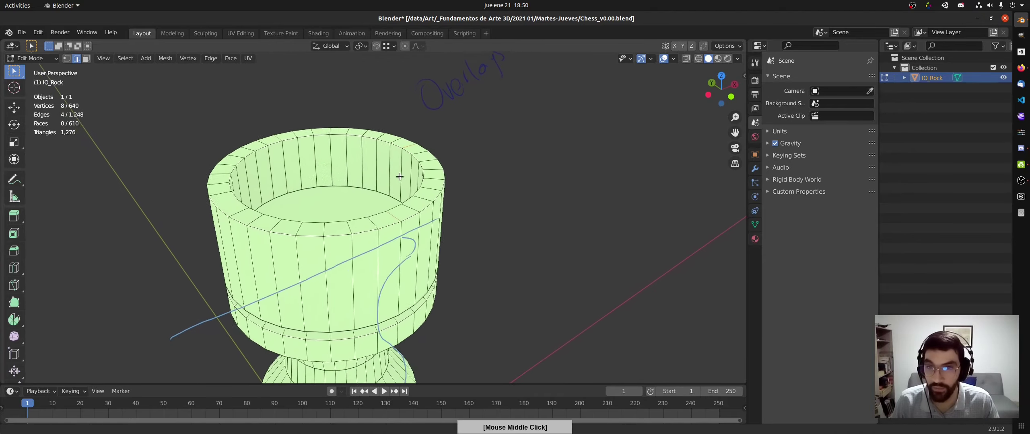
middle_drag(399, 176, 436, 138)
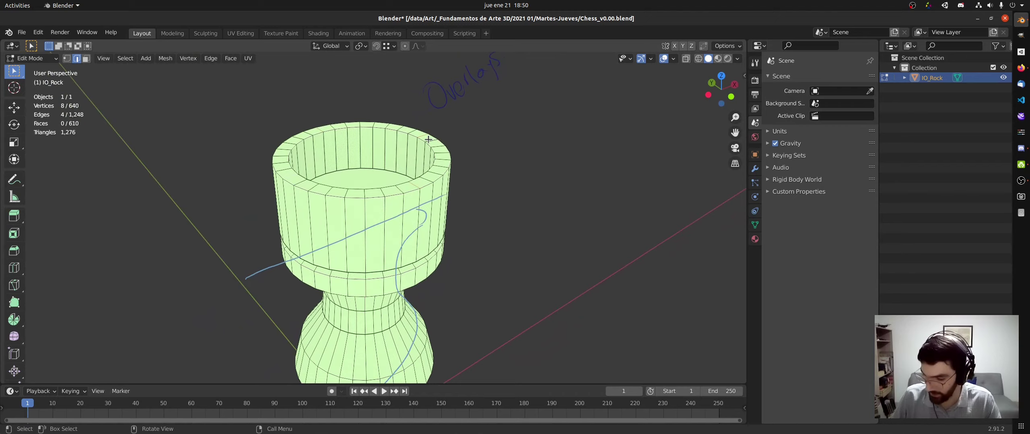
key(g)
key(z)
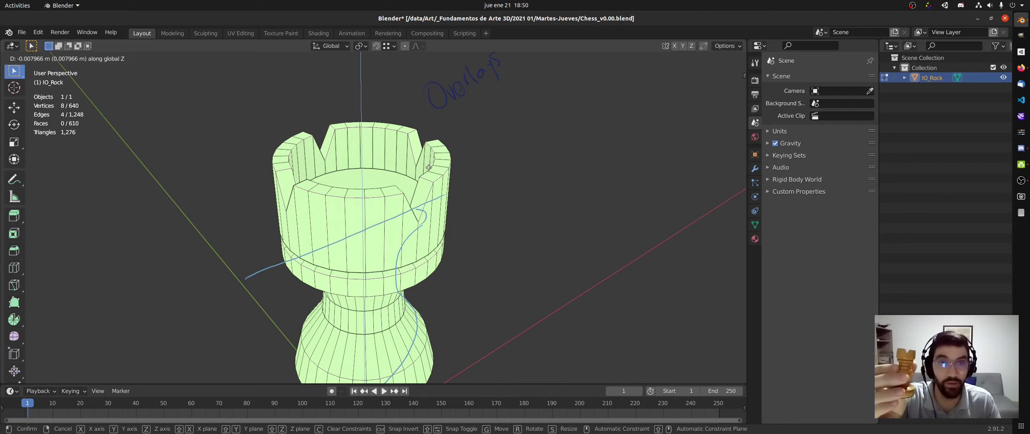
click(428, 172)
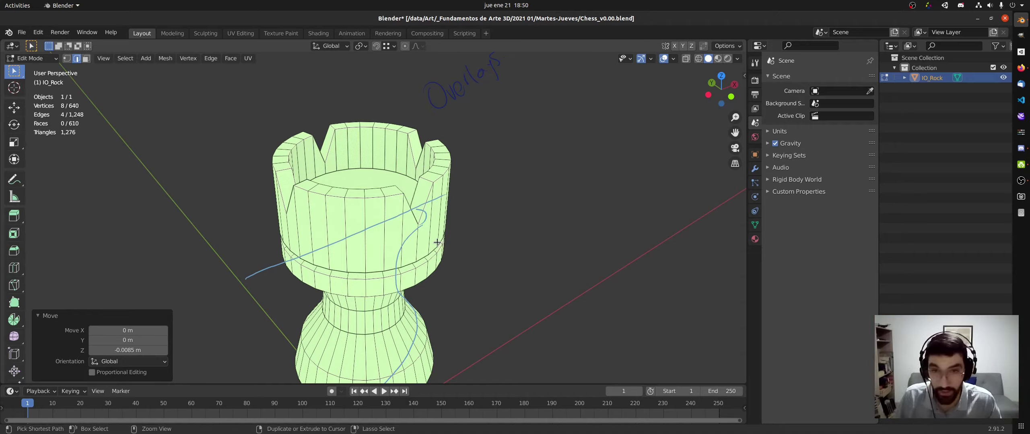
key(ctrl+z)
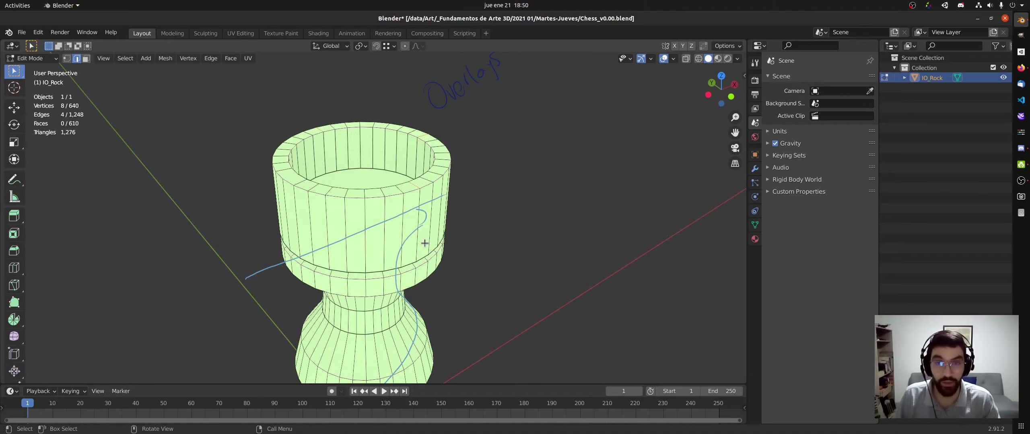
Annotate a circle around the front rim edge with downward arrows below it, and erase these marks.
mouse_move(430, 226)
middle_down()
mouse_move(411, 213)
mouse_move(415, 187)
middle_up()
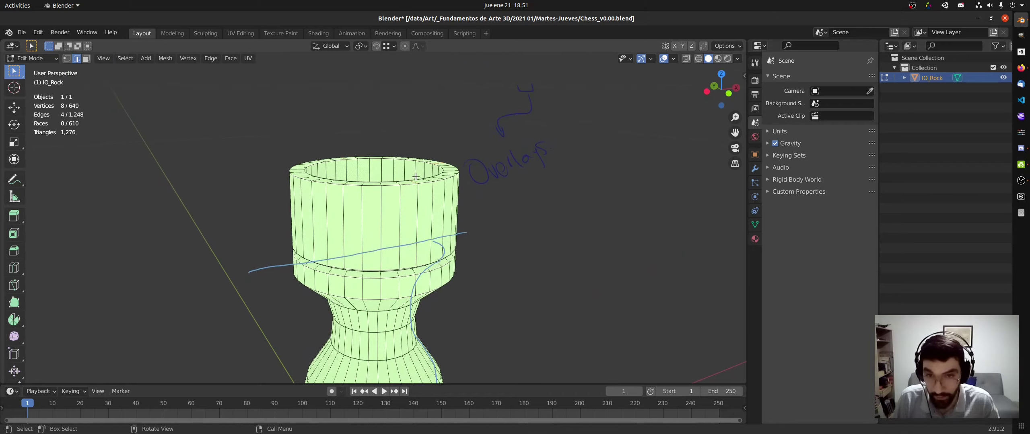
drag(411, 185, 416, 213)
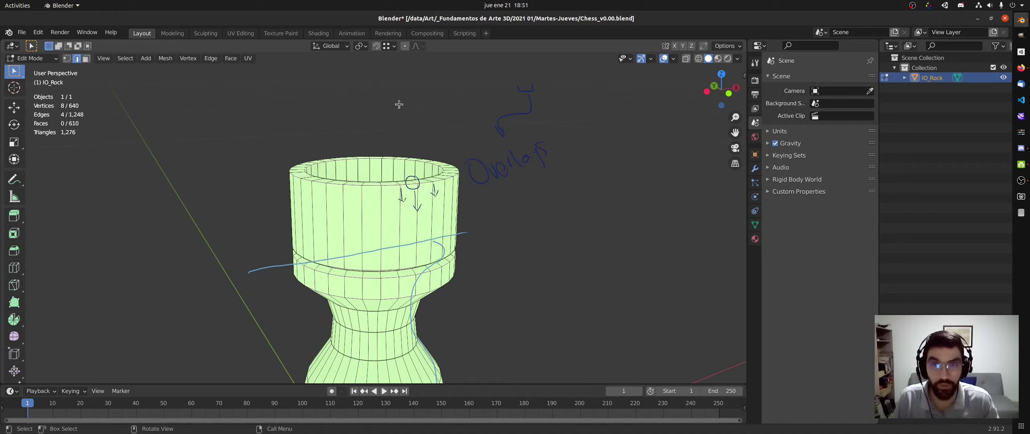
mouse_move(424, 185)
right_down()
mouse_move(404, 188)
mouse_move(430, 189)
mouse_move(418, 196)
right_up()
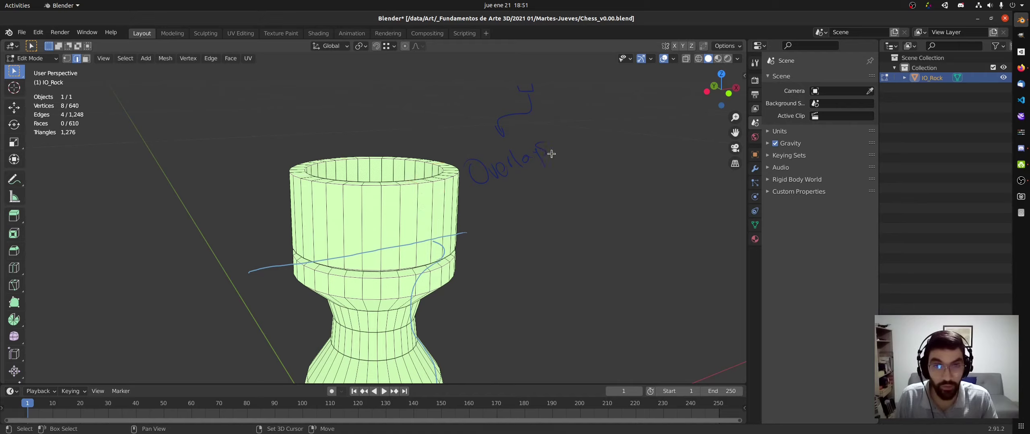
Erase the handwritten Overlays annotation and its arrow beside the rook, and turn on proportional editing.
middle_drag(410, 145, 514, 189)
mouse_move(476, 181)
right_down()
mouse_move(466, 186)
mouse_move(523, 160)
mouse_move(499, 161)
mouse_move(486, 127)
mouse_move(502, 90)
right_up()
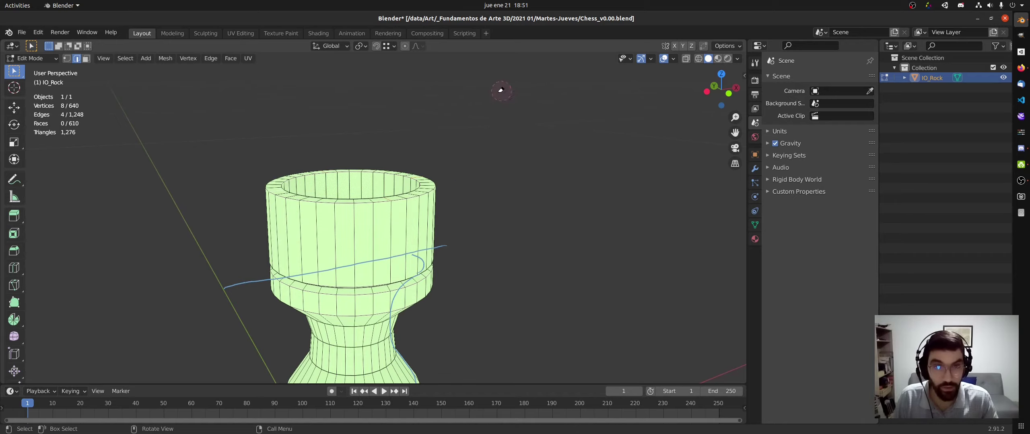
click(405, 46)
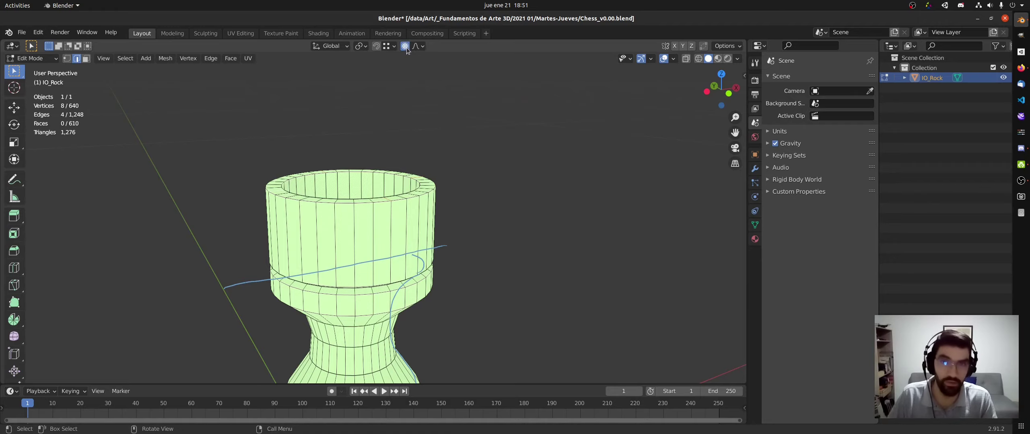
Review the available falloff types for proportional editing, keeping the current Smooth option.
click(418, 47)
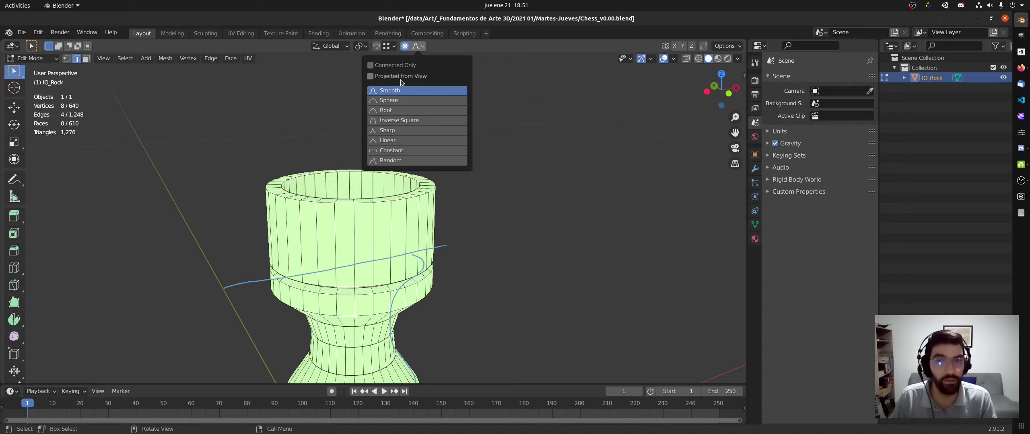
click(418, 45)
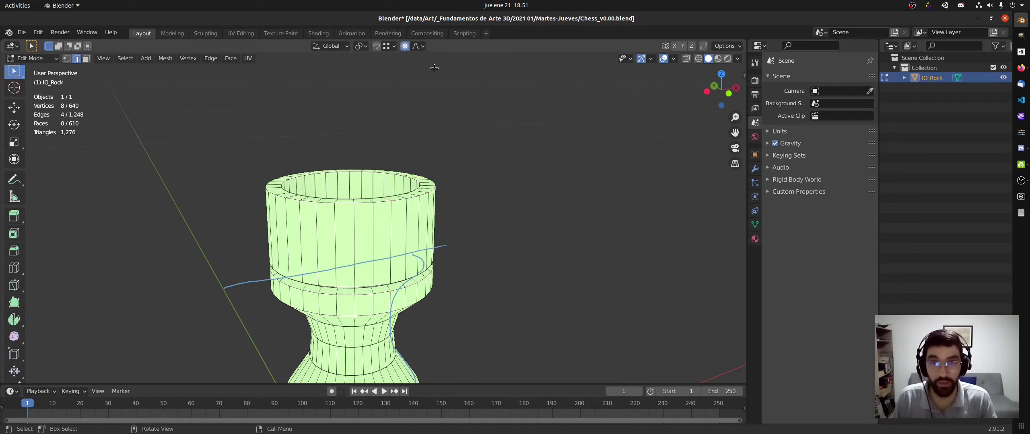
middle_drag(434, 69, 414, 54)
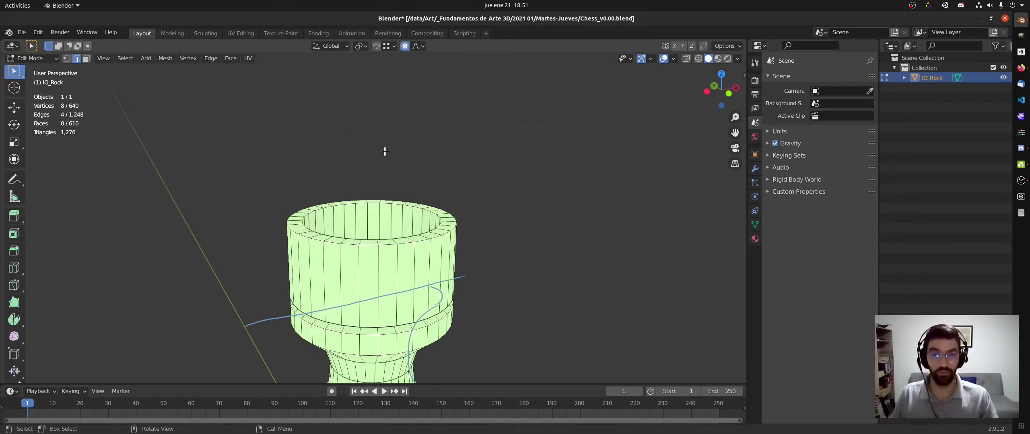
Switch to Discord and look through the participants connected to the class voice channel.
key(alt+Tab)
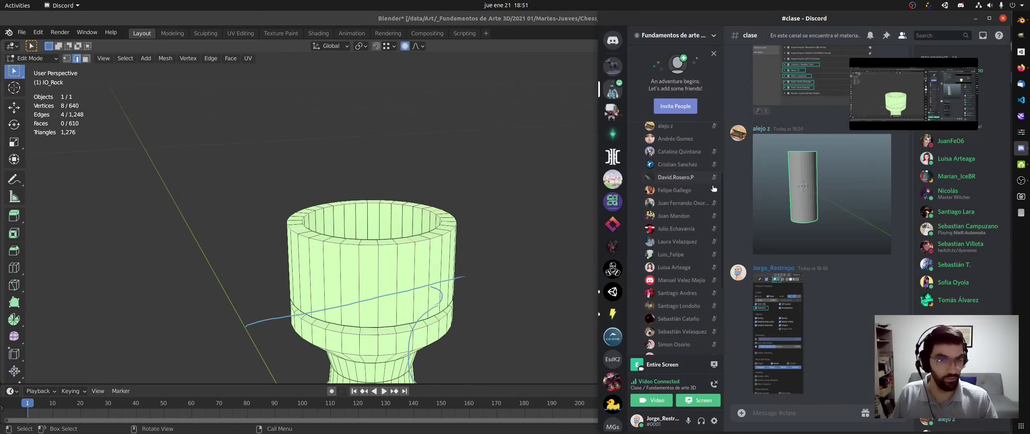
scroll(722, 224, up, 1)
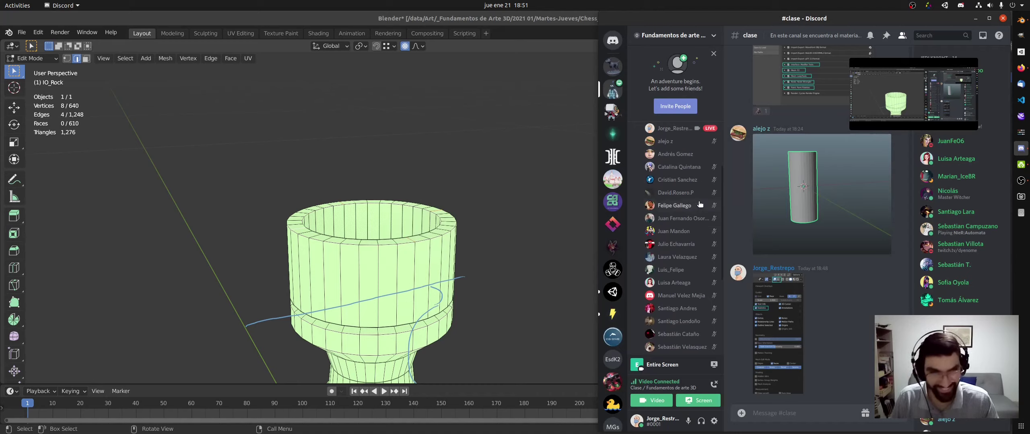
scroll(723, 193, up, 1)
drag(723, 192, 723, 196)
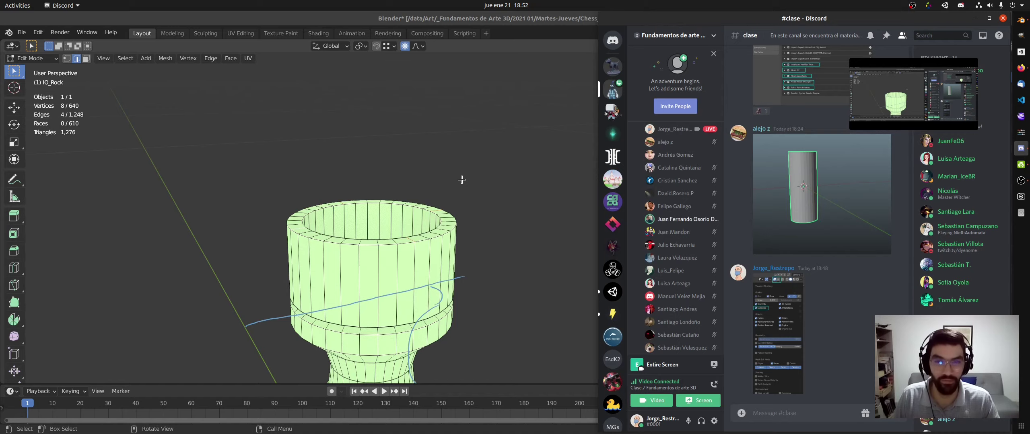
Return to Blender and, in vertex selection mode, select the four outer rim vertices lying on the X and Y axes.
mouse_move(409, 177)
middle_down()
mouse_move(416, 163)
mouse_move(405, 163)
middle_up()
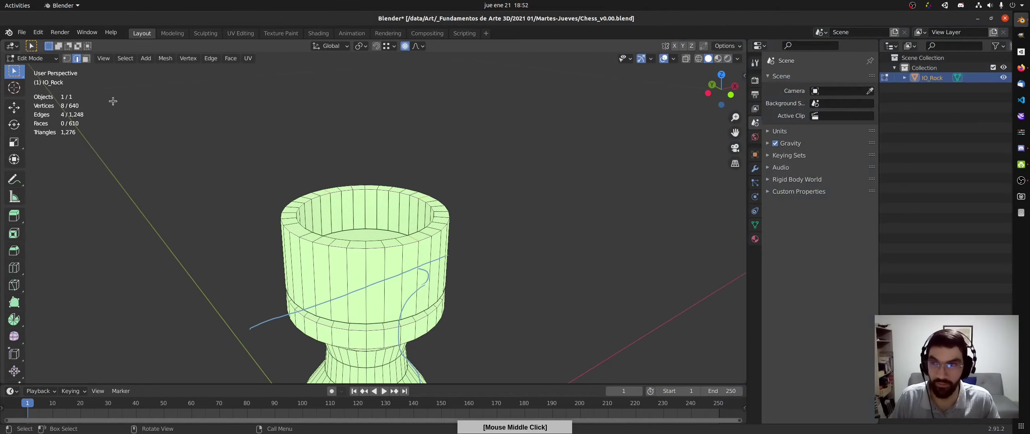
click(67, 58)
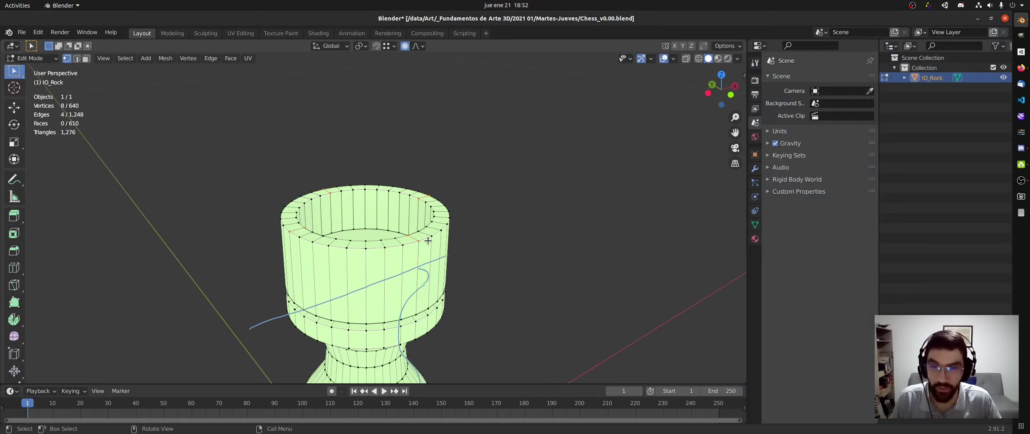
middle_drag(428, 241, 436, 209)
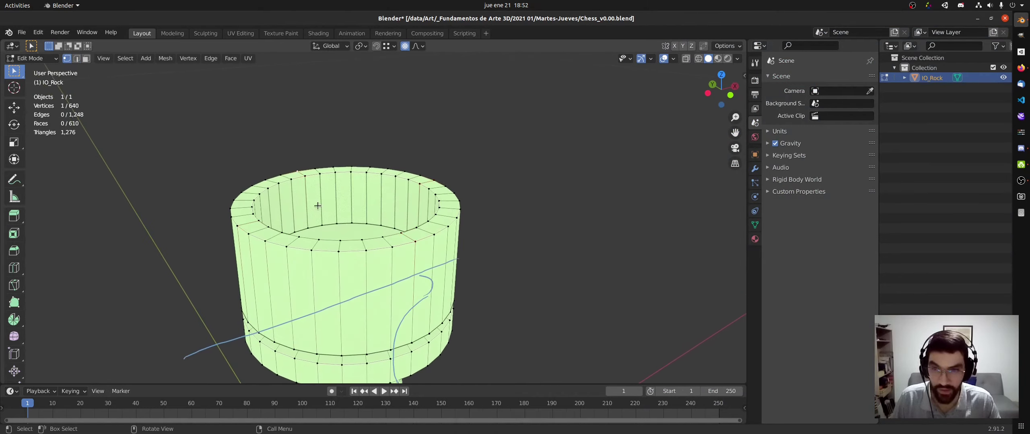
shift+click(403, 246)
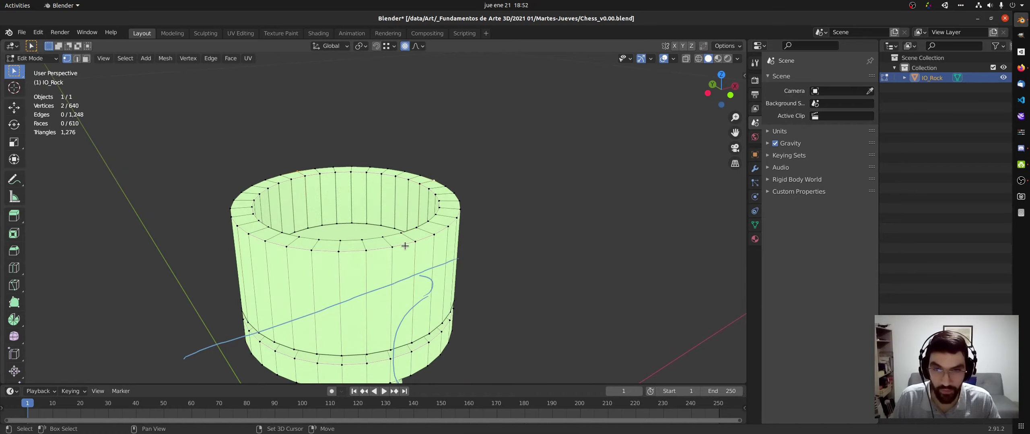
key(KP_7)
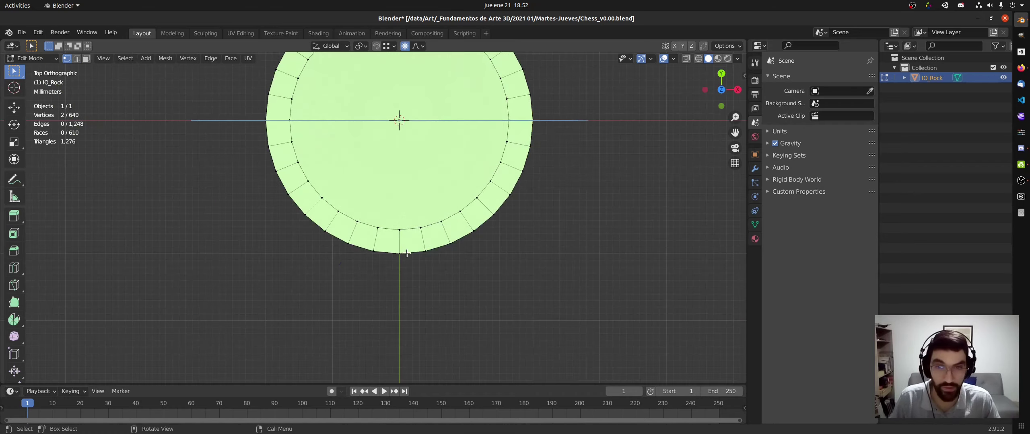
shift+click(401, 252)
shift+click(255, 123)
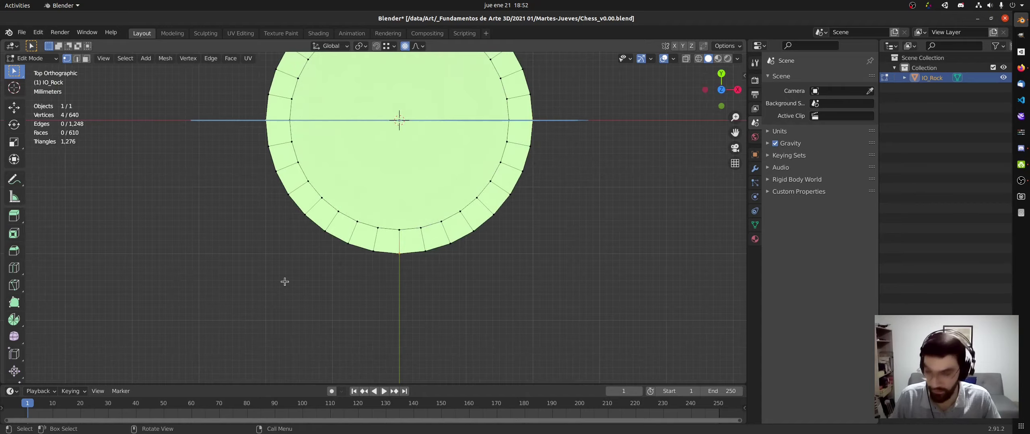
middle_drag(334, 271, 401, 198)
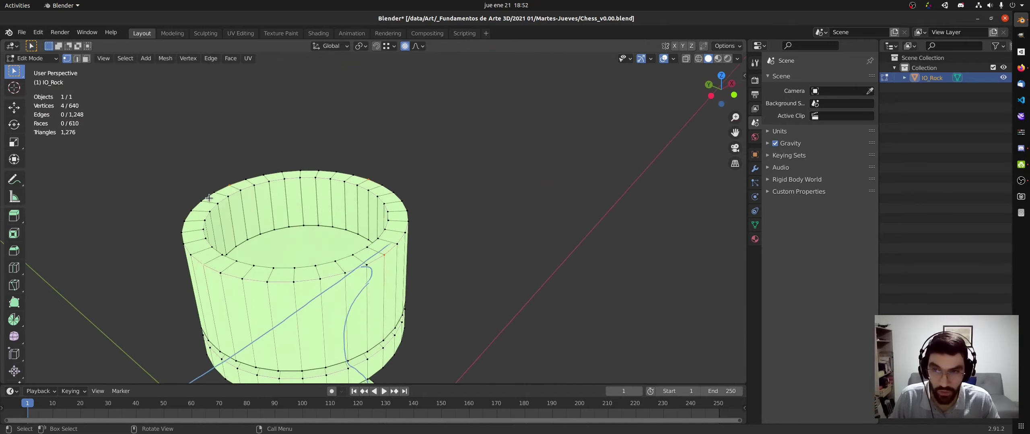
Turn off proportional editing and try lowering the four selected outer rim vertices by about 0.006 m along global Z.
key(g)
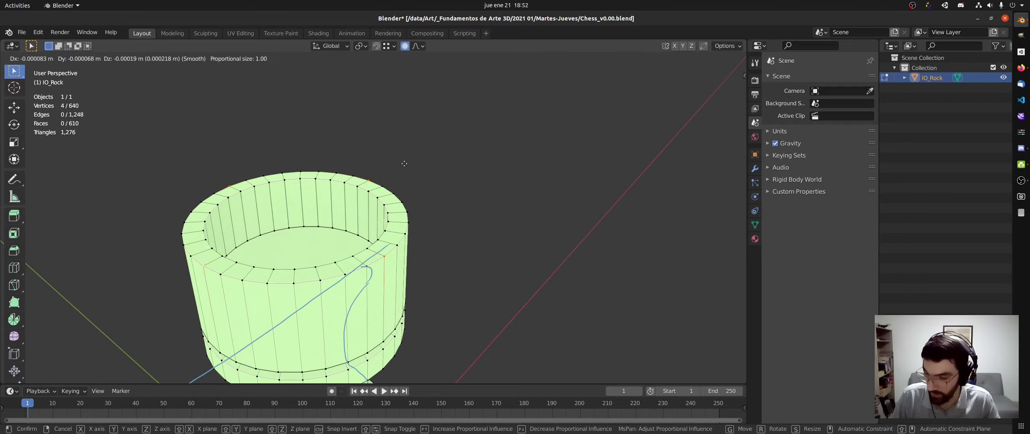
key(z)
right_click(409, 147)
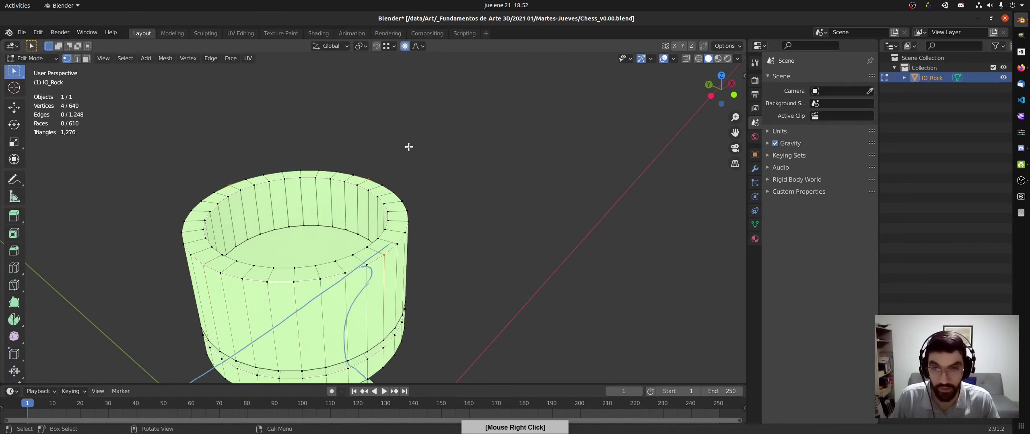
click(405, 47)
key(g)
key(z)
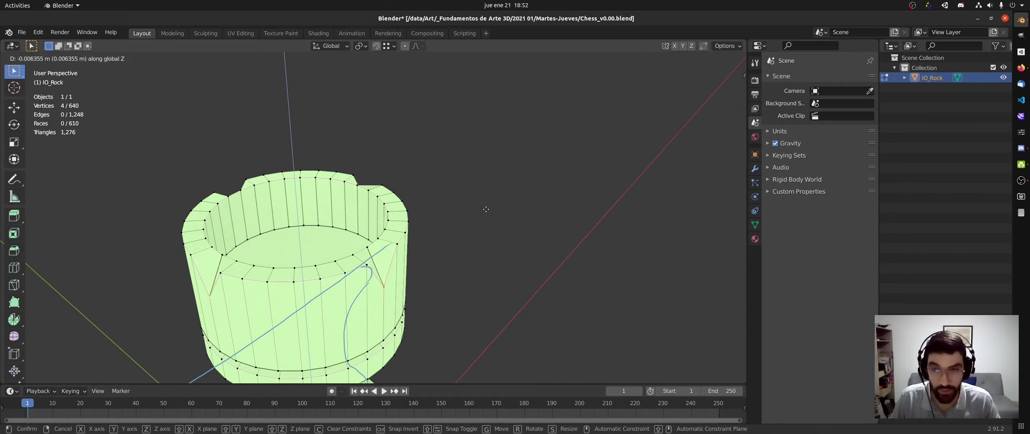
right_click(466, 186)
In edge selection mode, select the four radial edges of the rook's top rim that lie on the X and Y axes.
click(76, 59)
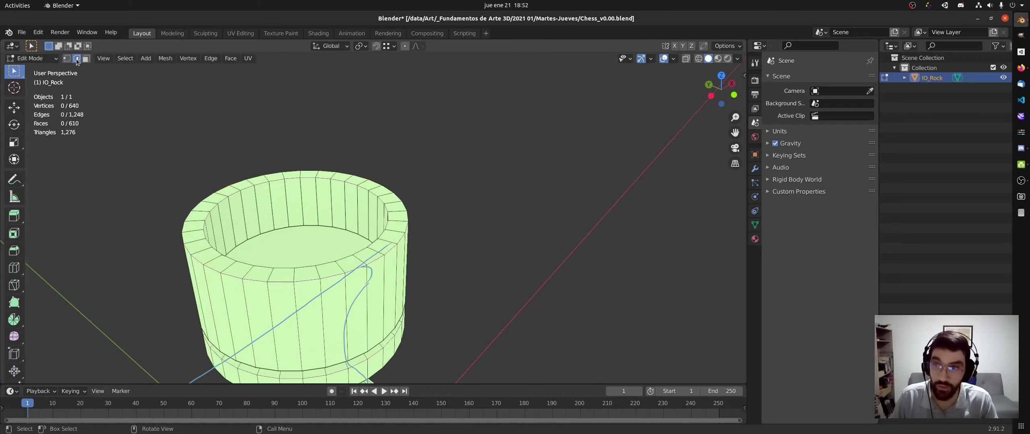
key(KP_7)
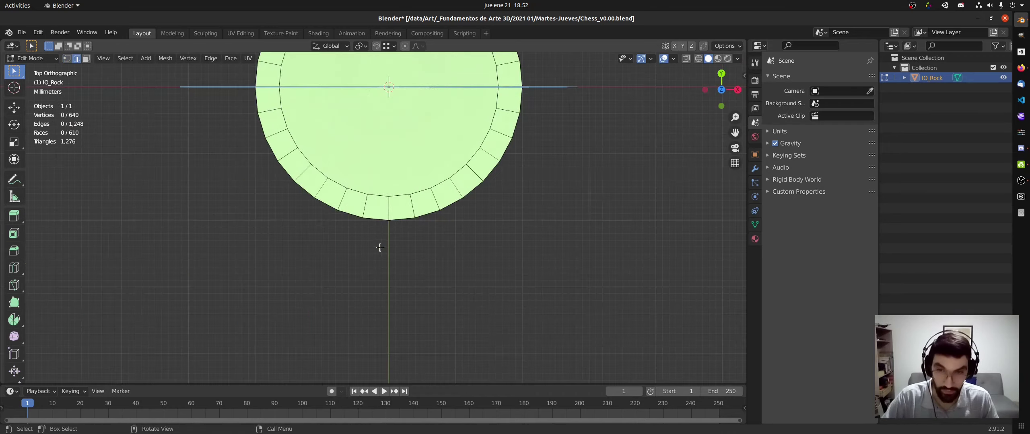
click(393, 203)
middle_drag(321, 103, 260, 159)
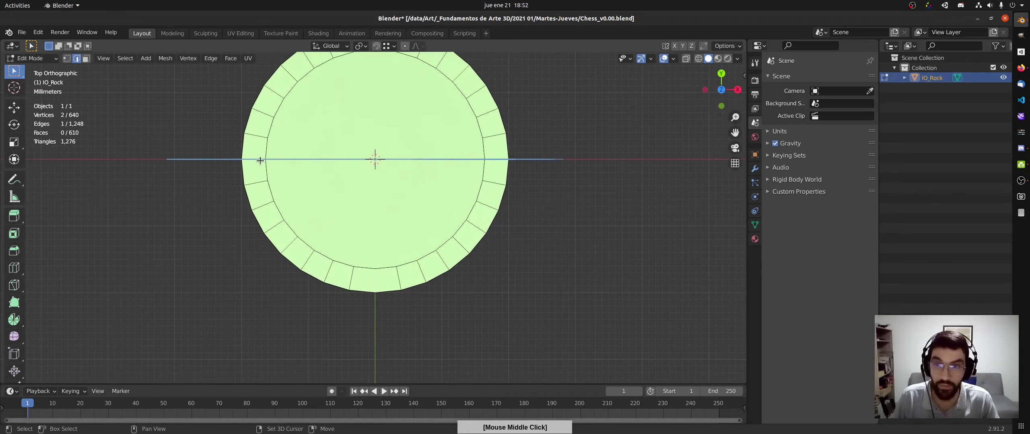
shift+click(258, 160)
shift+click(496, 159)
shift+middle_drag(419, 149, 418, 206)
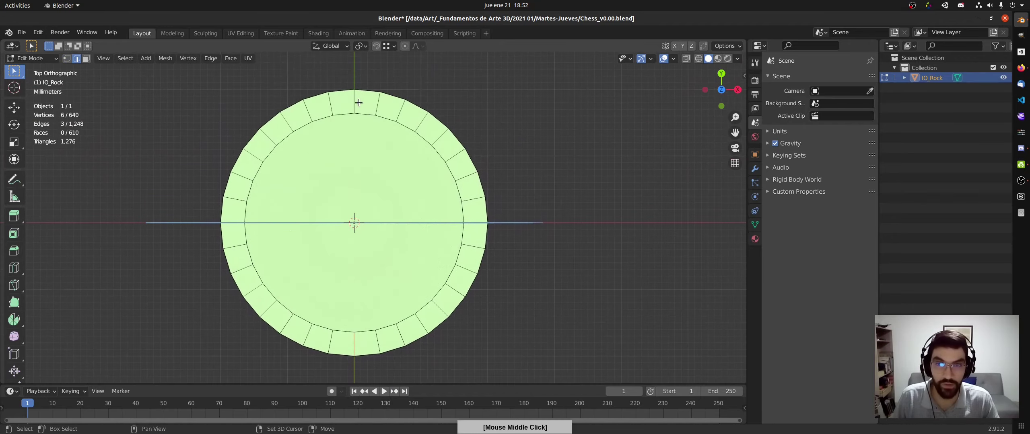
shift+click(353, 102)
middle_drag(375, 136, 441, 130)
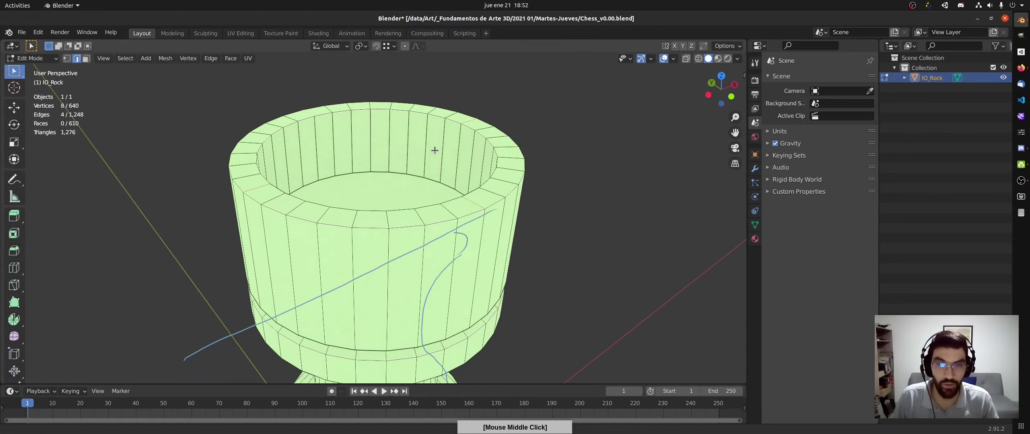
scroll(434, 150, down, 2)
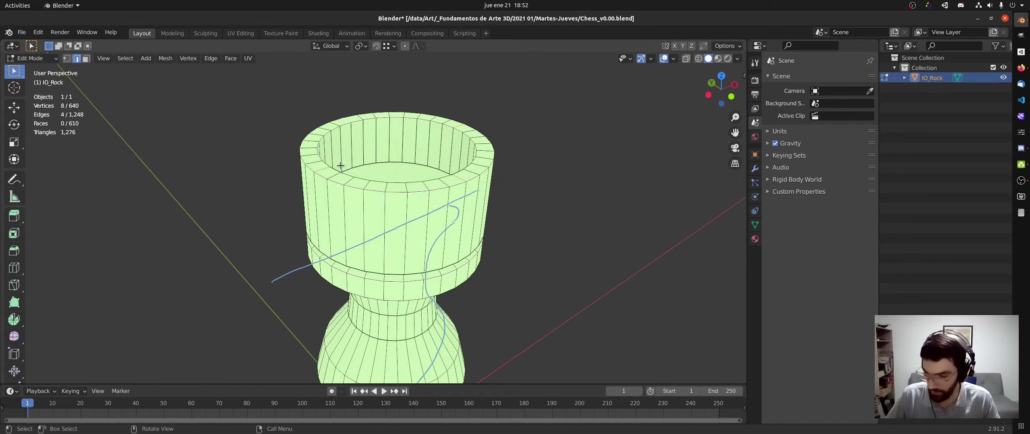
Switch to vertex selection mode and try lowering the eight selected rim vertices by about 0.0044 m along global Z.
click(68, 58)
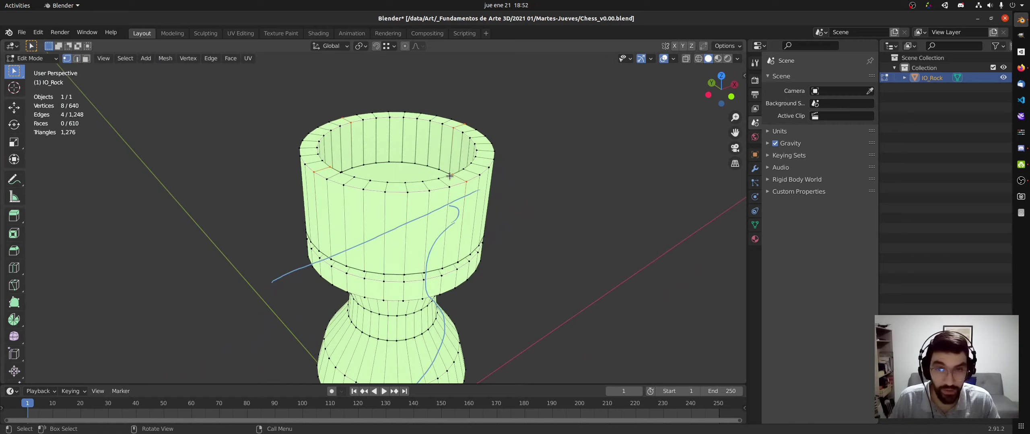
key(g)
key(z)
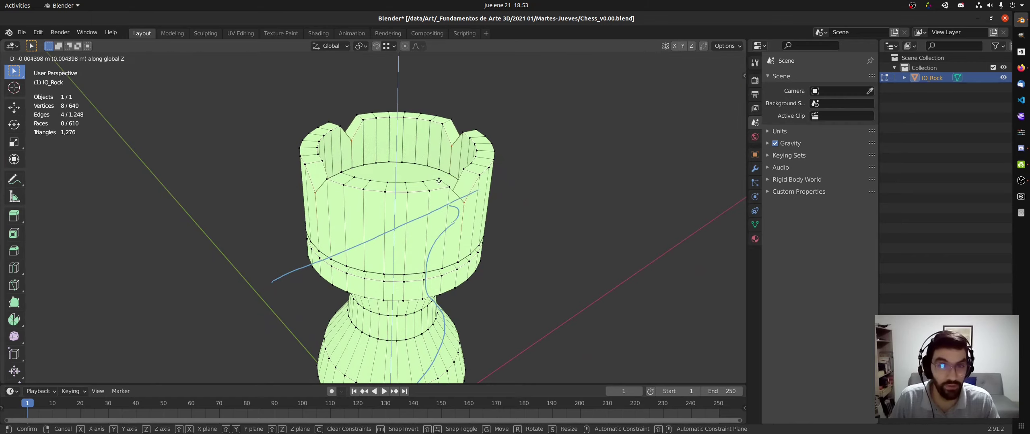
right_click(434, 192)
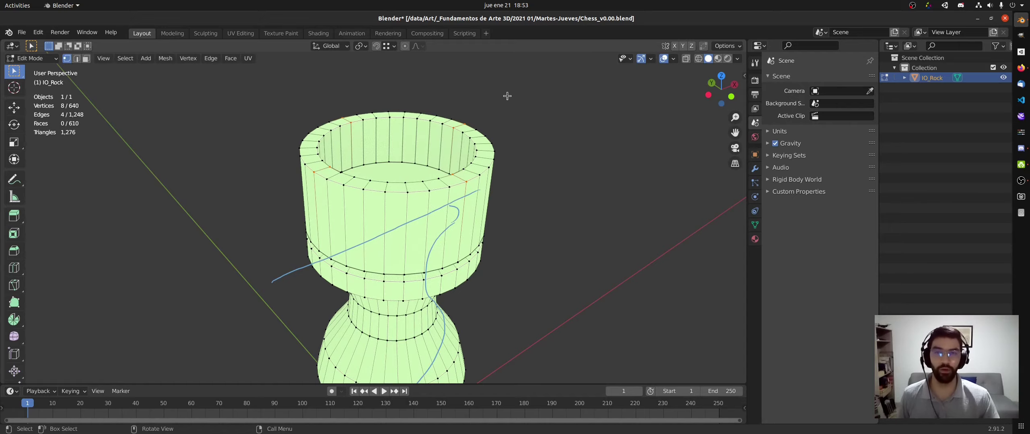
In vertex selection mode, select the inner and outer rim vertices on the rook's -Y, +Y and +X sides.
middle_drag(491, 100, 427, 141)
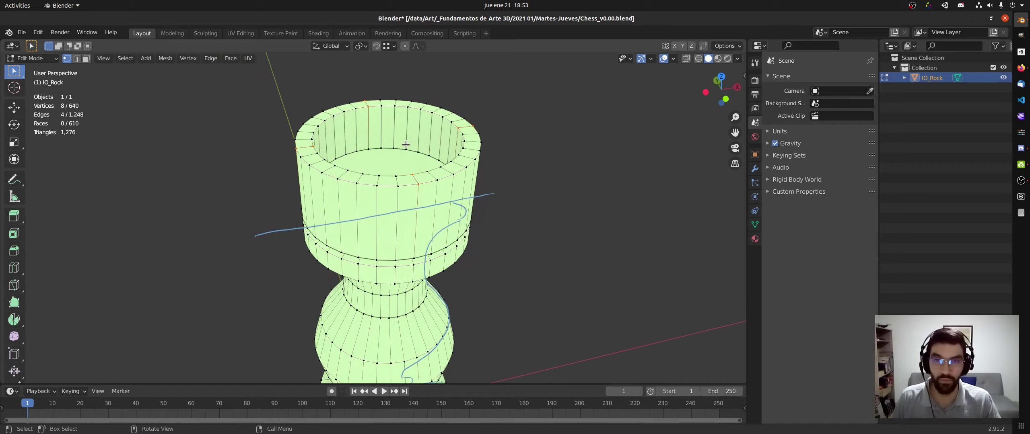
middle_drag(405, 144, 409, 145)
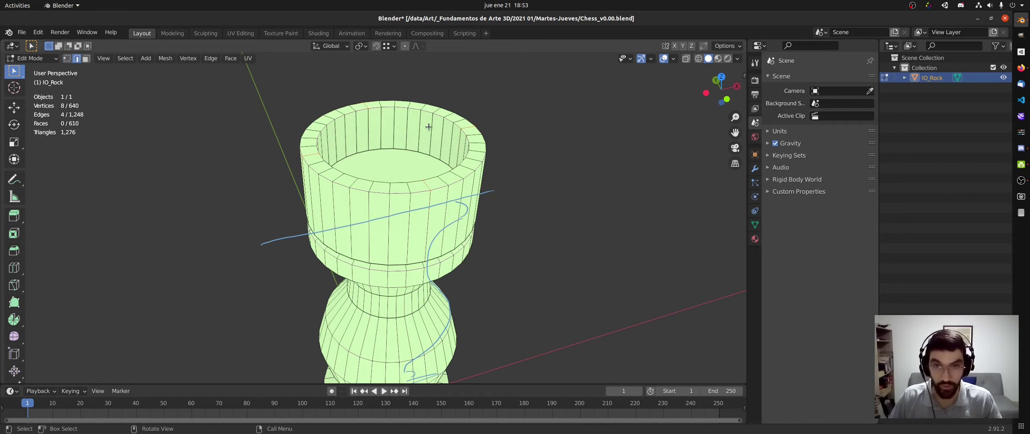
click(430, 189)
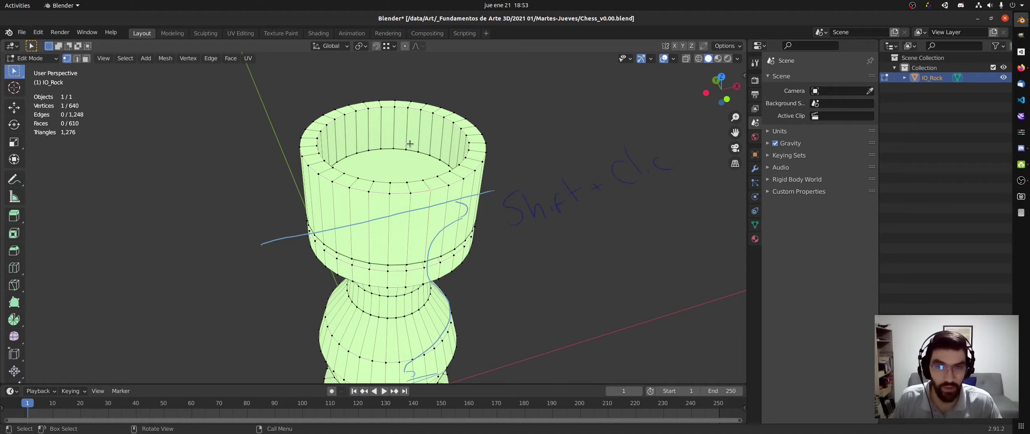
mouse_move(442, 176)
middle_down()
mouse_move(432, 190)
mouse_move(426, 179)
middle_up()
shift+click(425, 178)
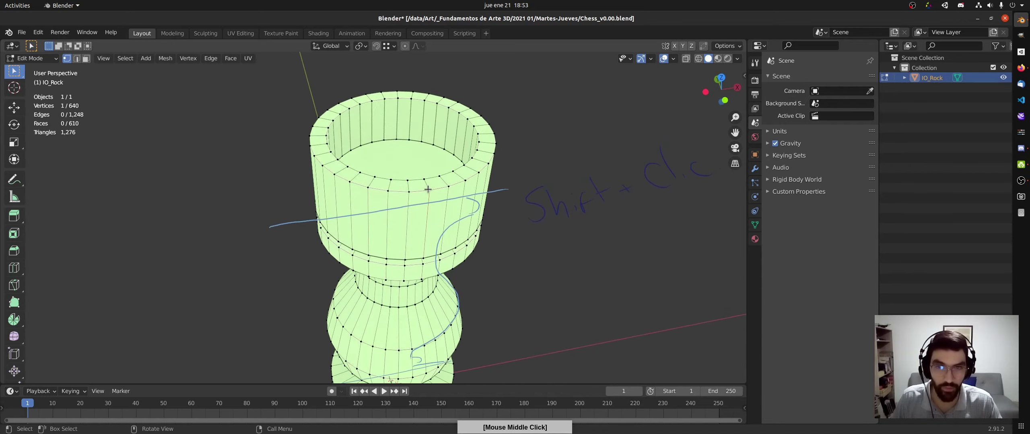
shift+click(384, 99)
shift+click(382, 93)
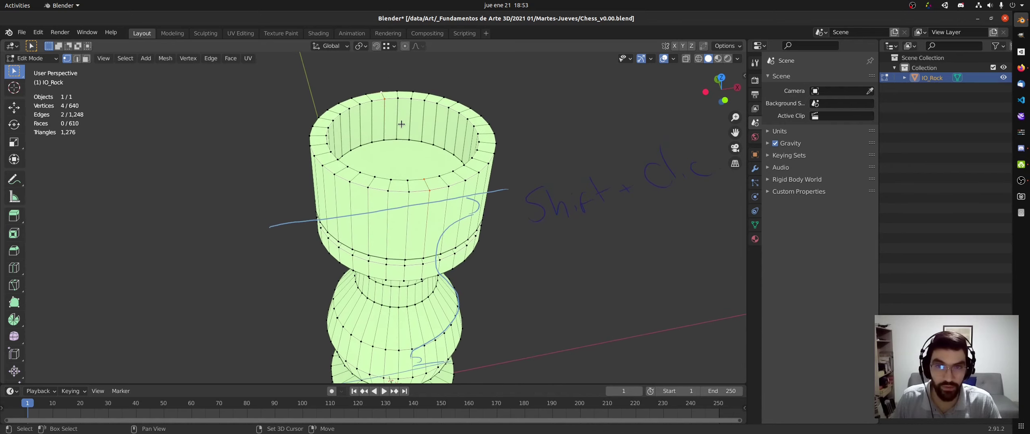
shift+click(482, 126)
shift+click(473, 129)
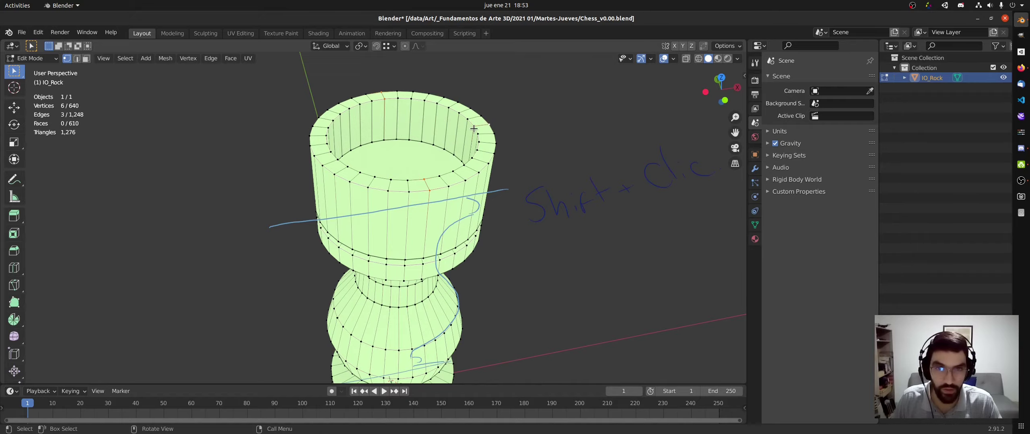
Add the inner and outer rim vertices on the -X side to the selection and check it from the top view.
key(KP_7)
middle_drag(473, 129, 523, 134)
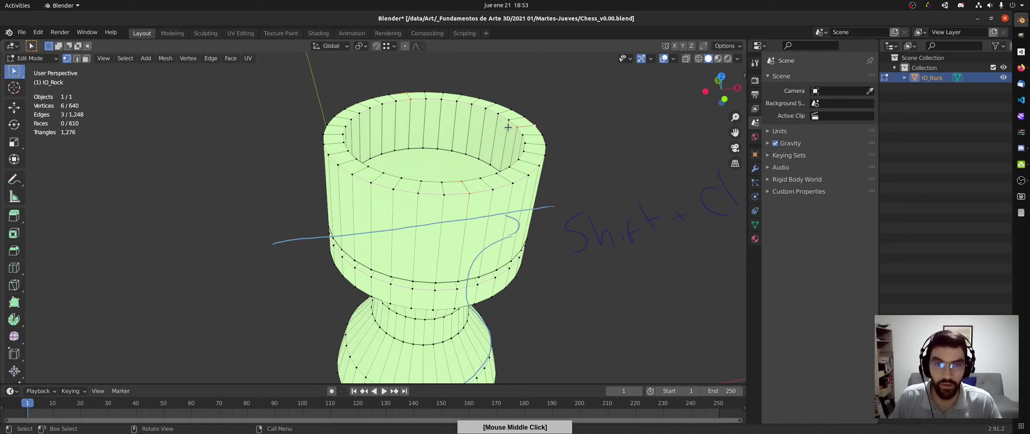
shift+click(333, 147)
shift+click(369, 149)
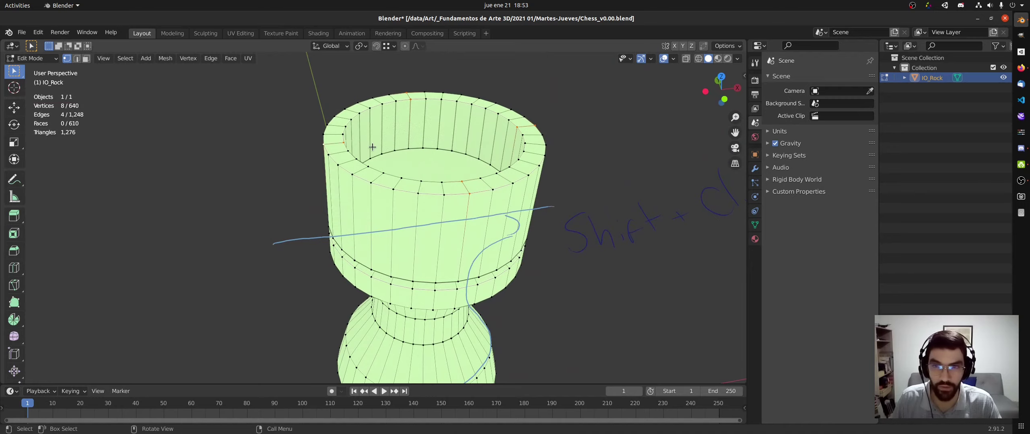
key(KP_7)
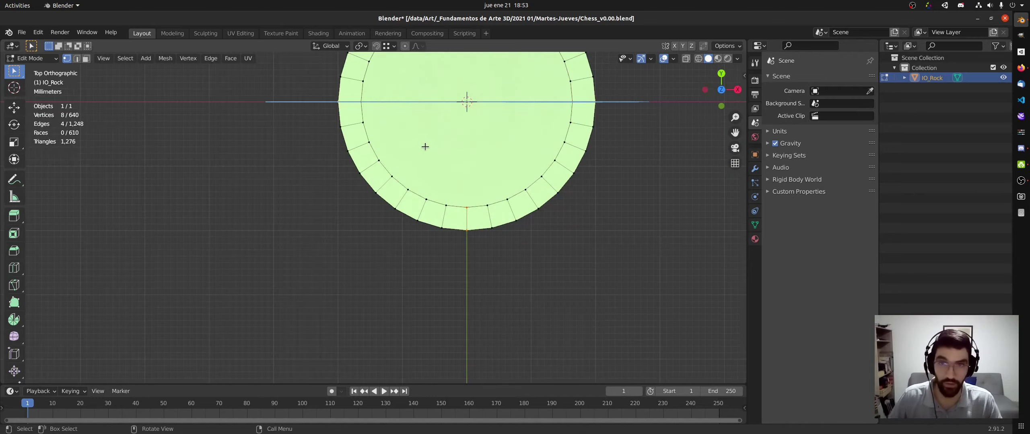
mouse_move(425, 148)
middle_down()
mouse_move(403, 133)
mouse_move(369, 201)
mouse_move(422, 157)
middle_up()
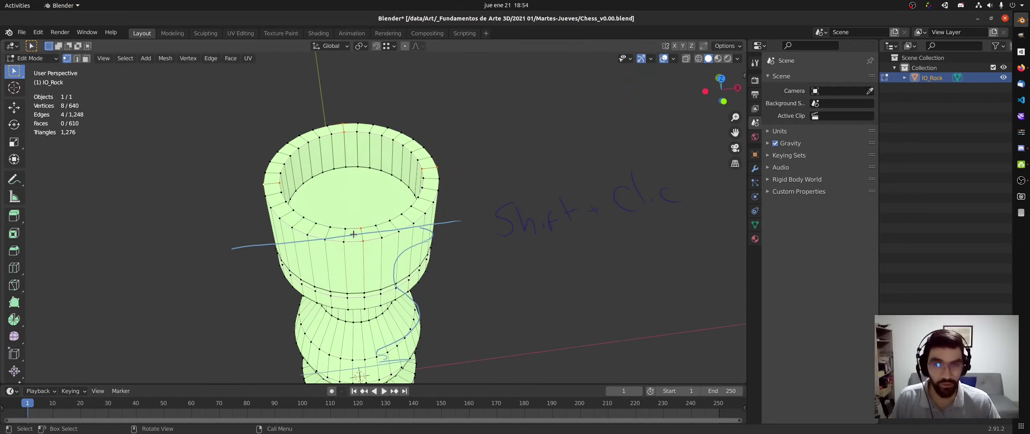
Reselect only the inner and outer rim vertices on the rook's -Y, +Y, +X and -X sides and check them from the top view.
alt+click(372, 235)
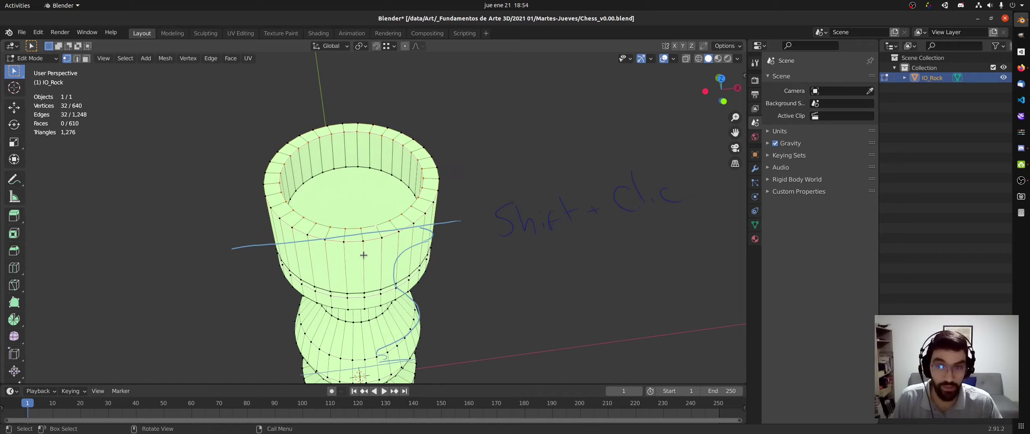
alt+click(362, 244)
click(364, 241)
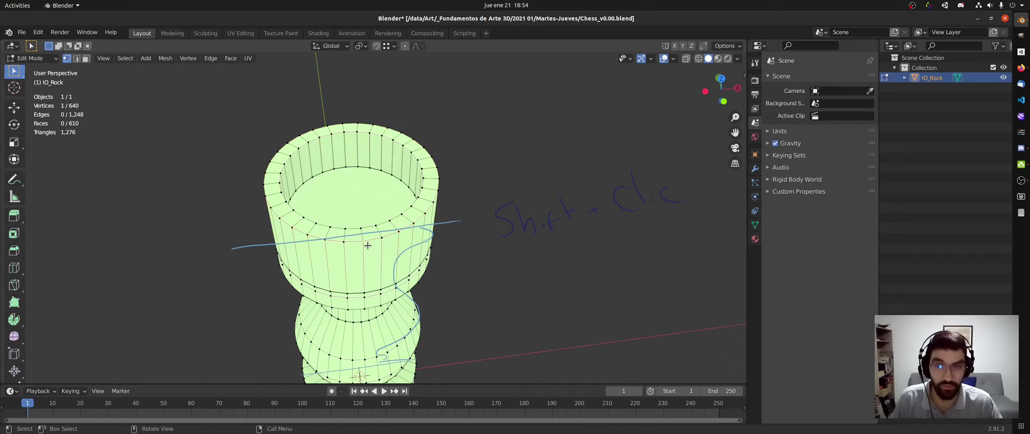
shift+click(342, 128)
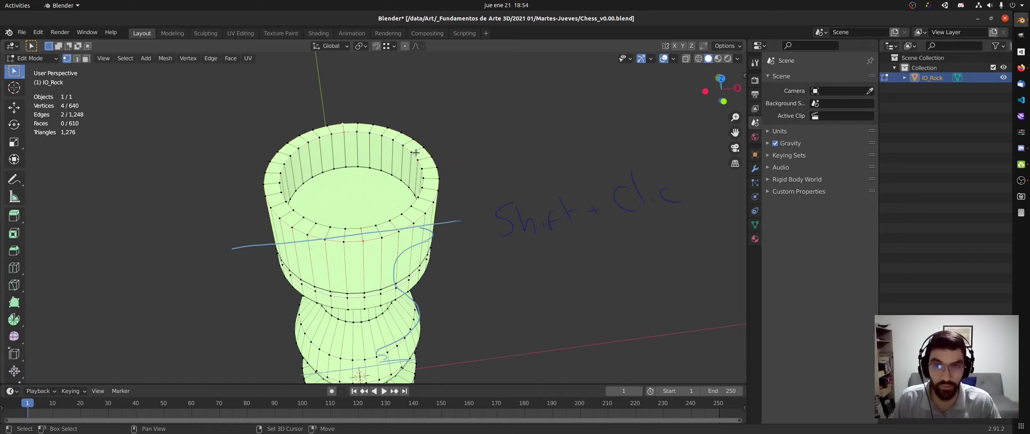
shift+click(436, 168)
shift+click(421, 168)
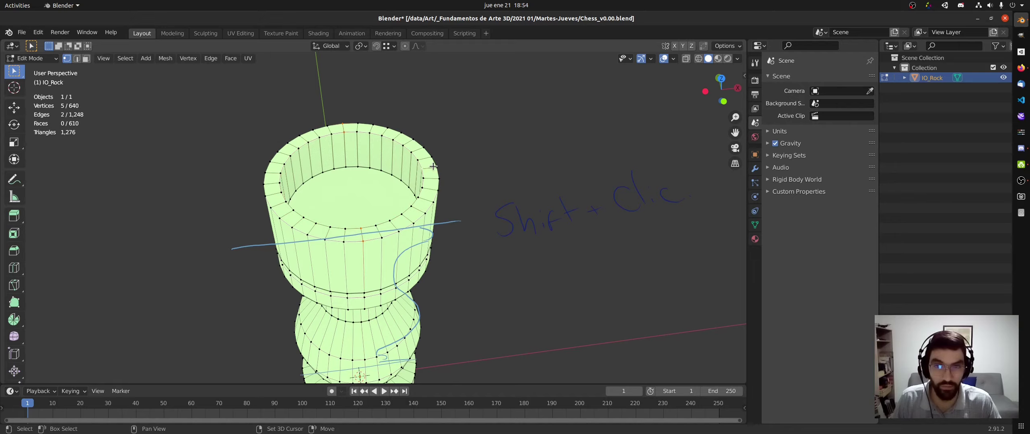
shift+click(280, 183)
shift+click(264, 185)
middle_drag(264, 185, 299, 214)
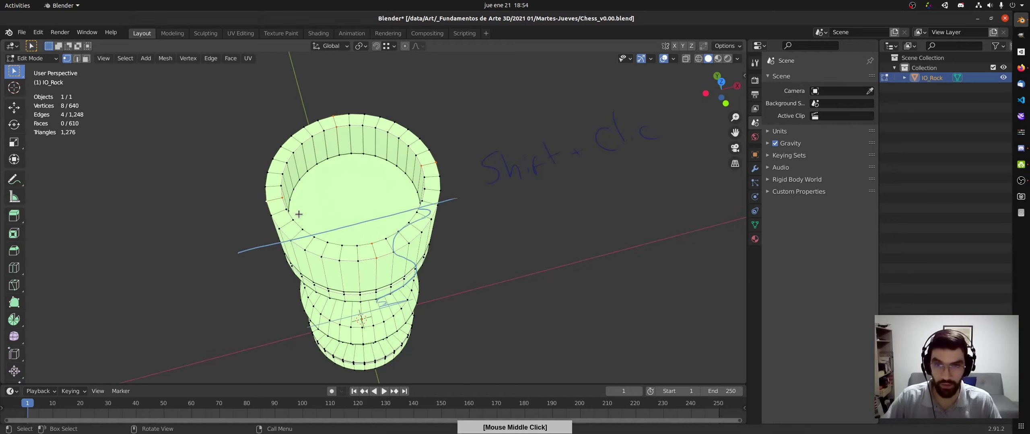
key(KP_7)
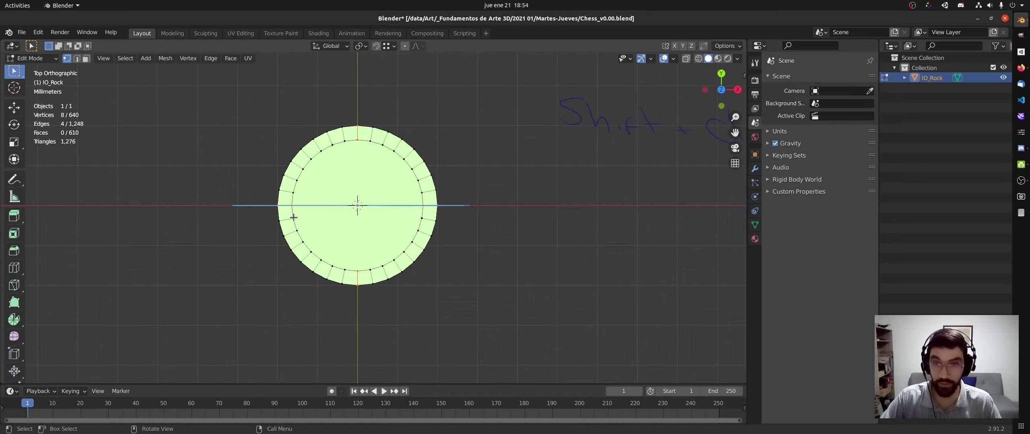
middle_drag(296, 219, 418, 147)
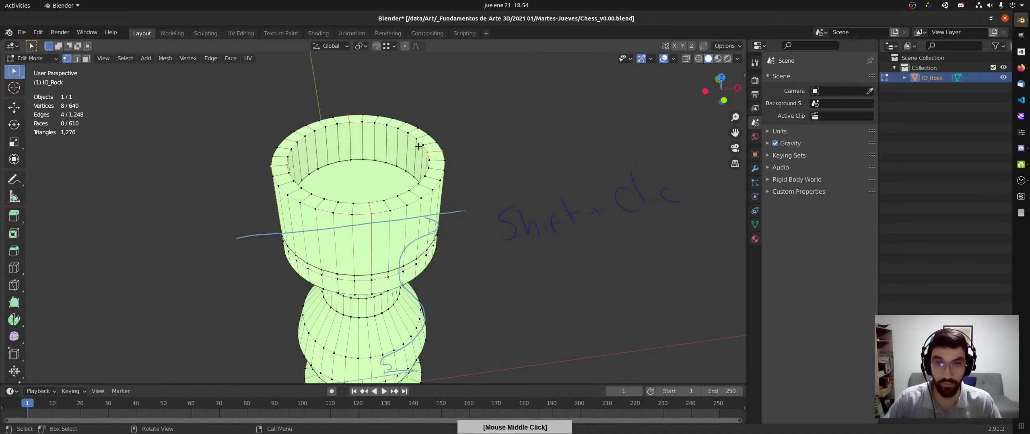
Erase the handwritten "Shift + Clic" annotation beside the rook.
mouse_move(642, 195)
right_down()
mouse_move(655, 190)
mouse_move(632, 175)
mouse_move(620, 207)
mouse_move(583, 207)
right_up()
mouse_move(496, 233)
right_down()
mouse_move(563, 219)
mouse_move(494, 211)
mouse_move(536, 207)
mouse_move(455, 161)
right_up()
middle_drag(455, 161, 466, 219)
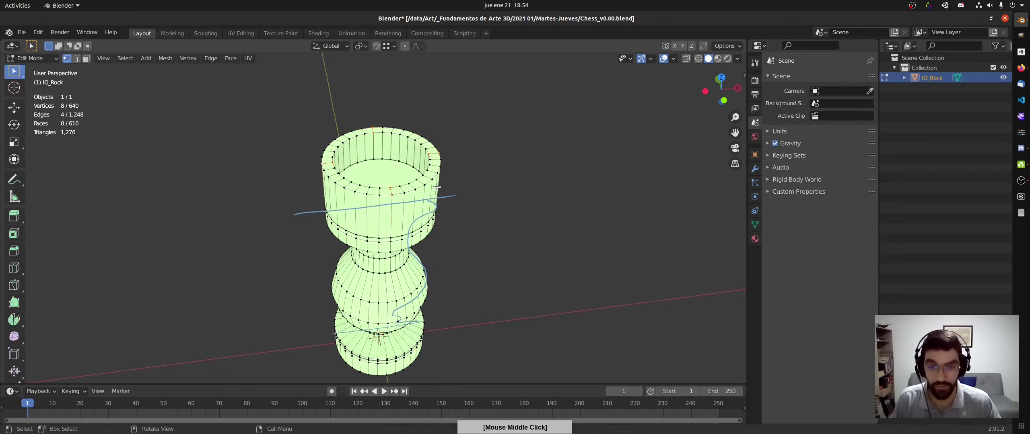
key(alt+Tab)
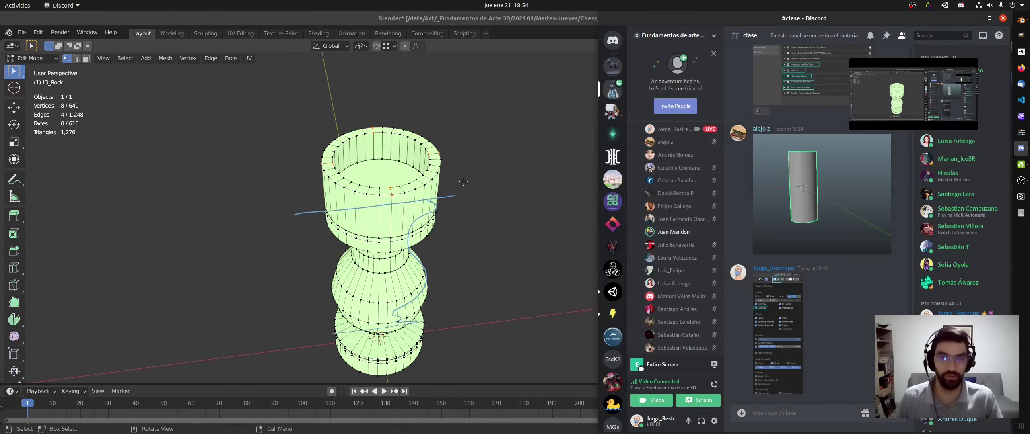
middle_drag(440, 178, 436, 197)
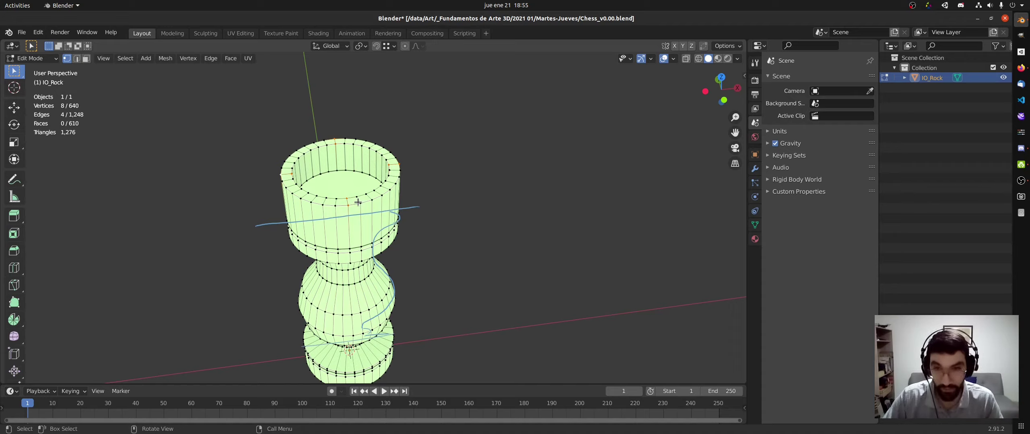
shift+middle_drag(363, 159, 346, 187)
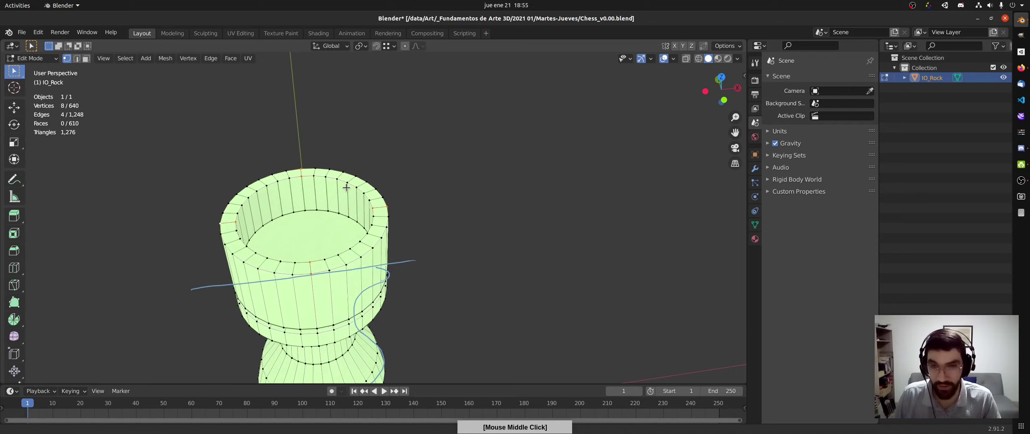
From the top view, try two vertical loop cuts in neighbouring rim segments beside the +Y side, with slide factors -0.556 and -0.589.
key(KP_7)
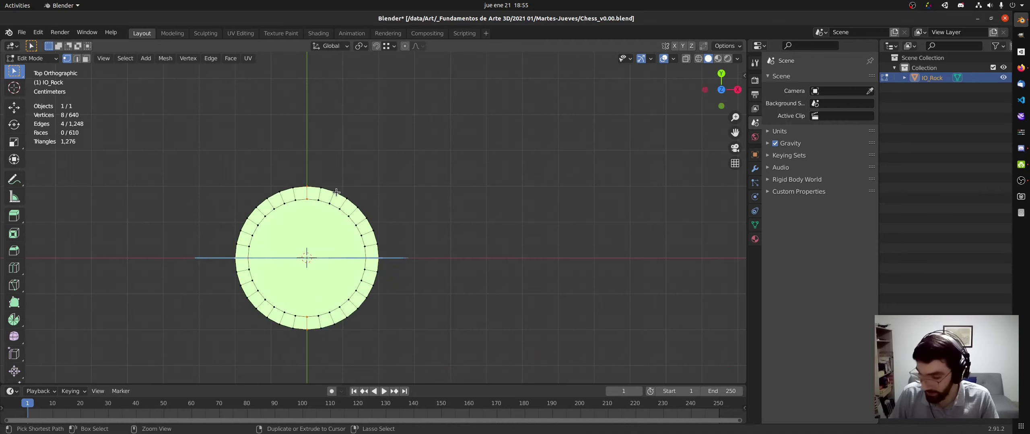
key(ctrl+r)
click(315, 192)
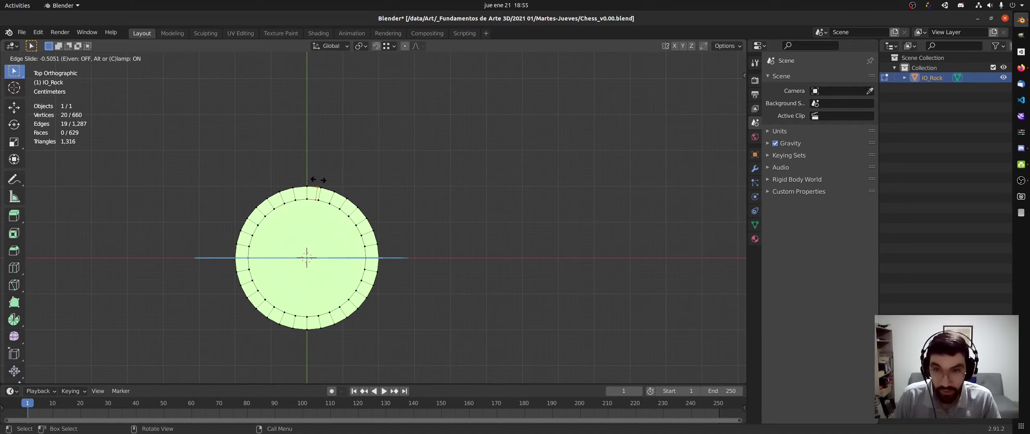
click(334, 186)
key(ctrl+r)
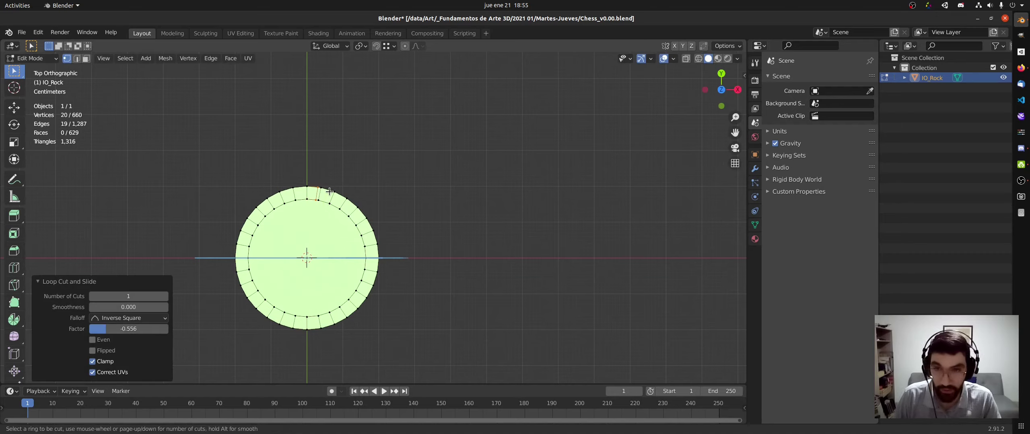
click(330, 193)
click(335, 188)
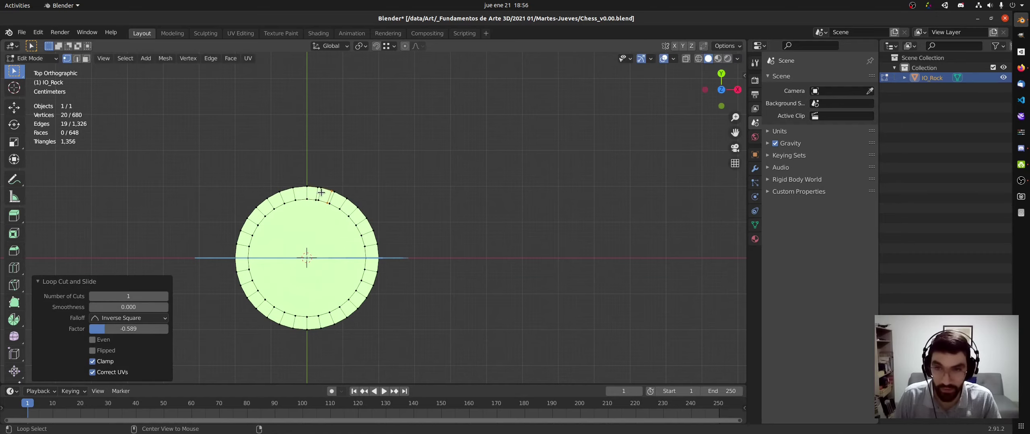
Try dissolving the first added vertical edge loop in edge selection mode, and return to vertex selection on the original mesh.
alt+click(320, 194)
key(2)
key(ctrl+x)
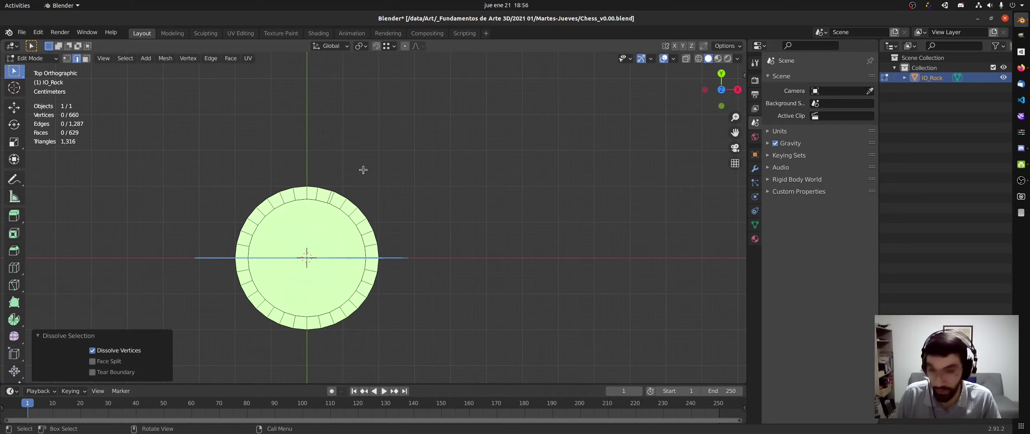
key(1)
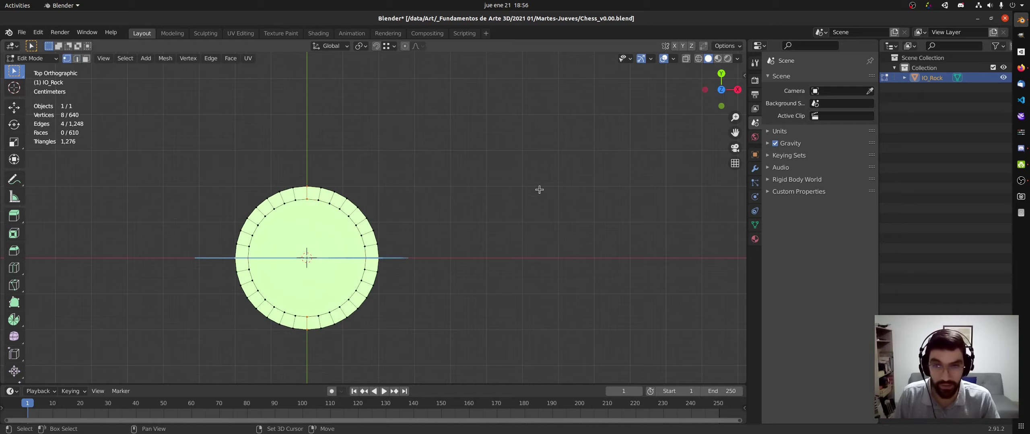
Duplicate the entire rook mesh and move the copy about 0.092 m along the X axis.
shift+middle_drag(446, 188, 300, 183)
key(a)
key(shift+d)
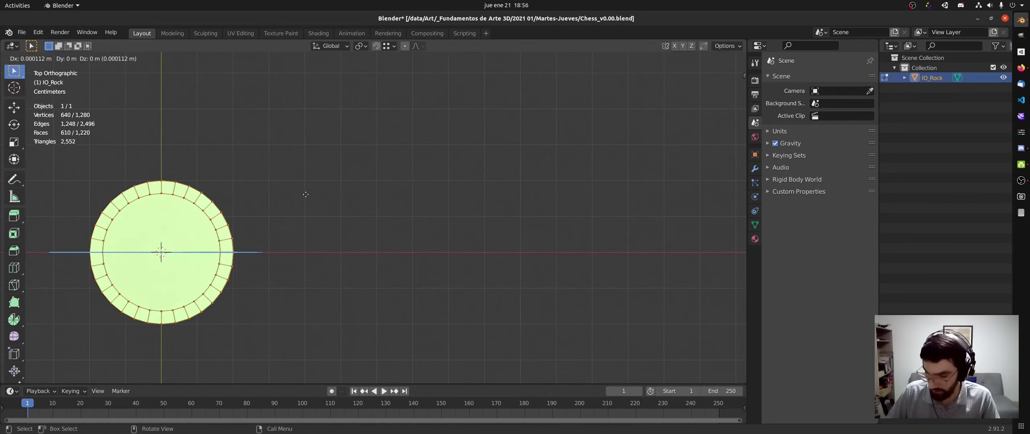
key(x)
click(571, 238)
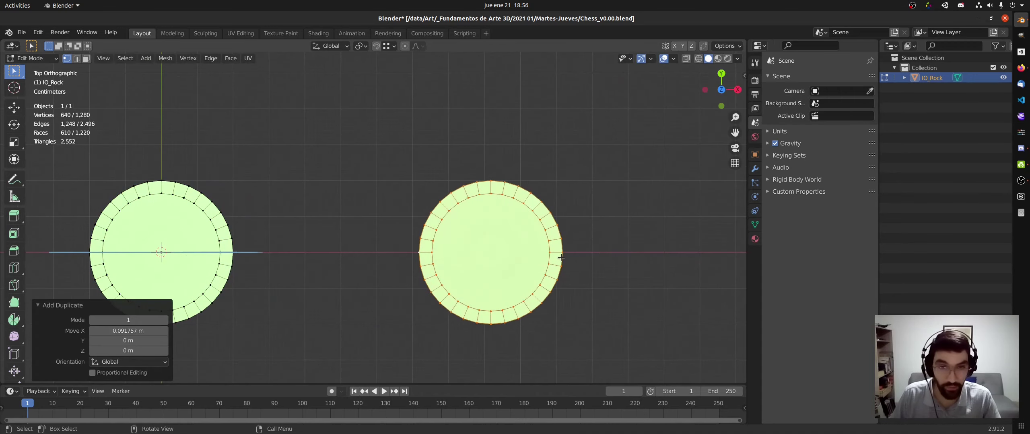
In edge selection mode, select every other vertical edge loop around the copied rook and dissolve them.
key(2)
alt+click(555, 241)
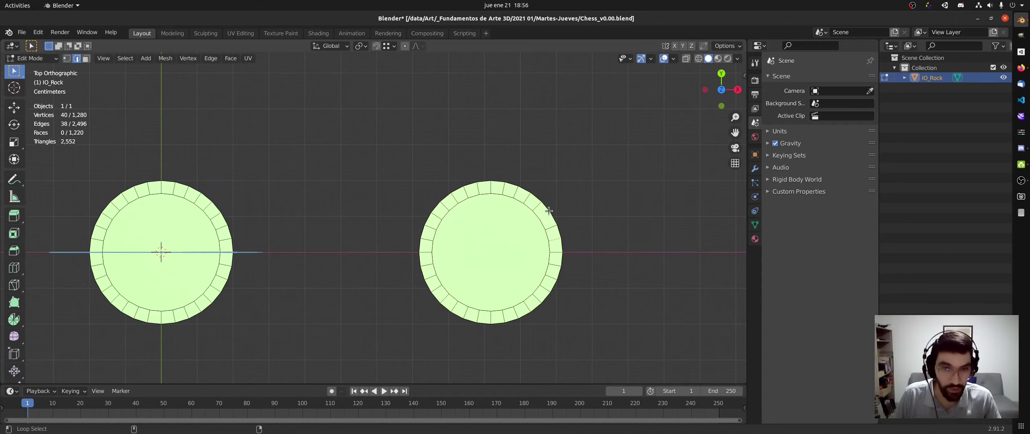
alt+shift+click(475, 198)
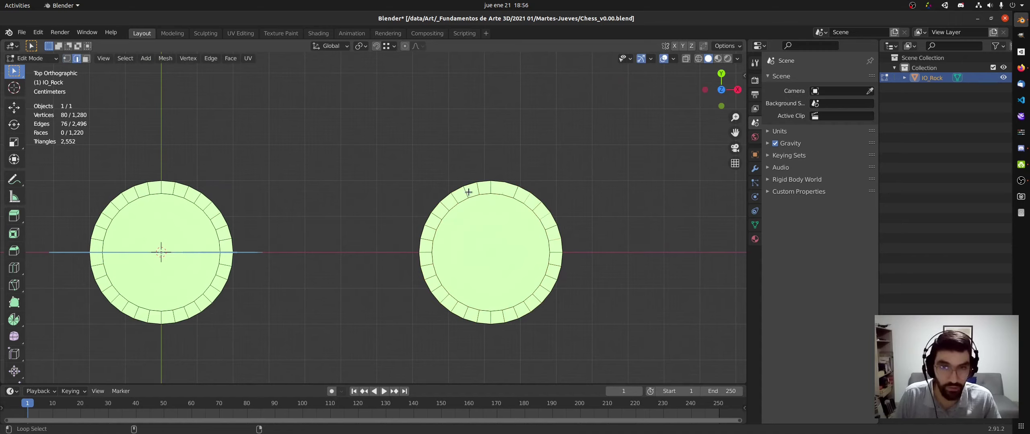
alt+shift+click(468, 192)
alt+shift+click(449, 207)
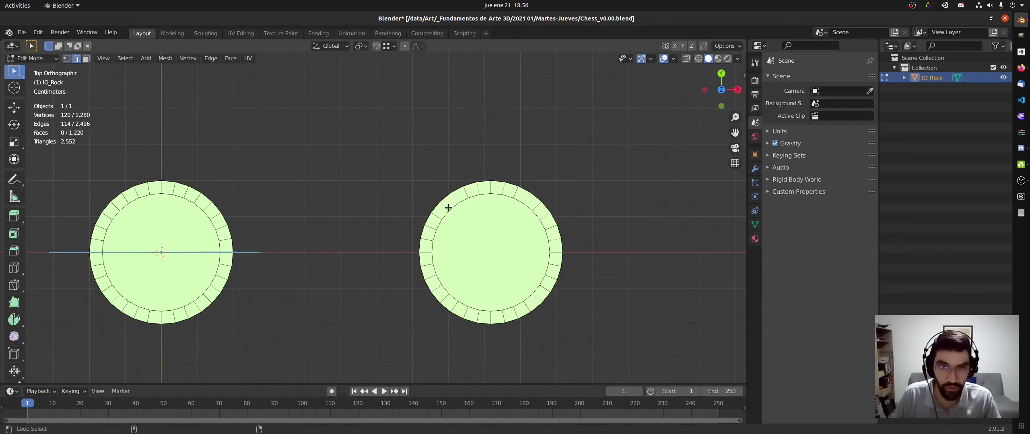
alt+shift+click(439, 216)
alt+shift+click(427, 270)
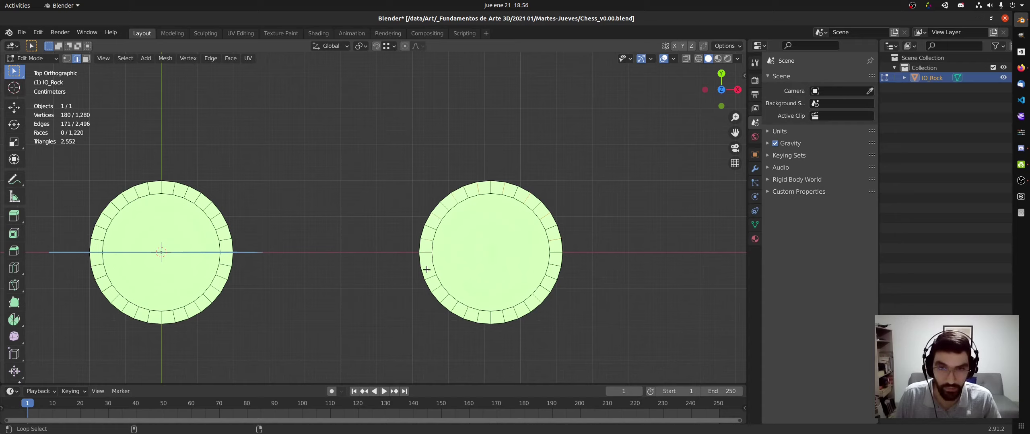
alt+shift+click(450, 307)
alt+shift+click(453, 307)
alt+shift+click(475, 315)
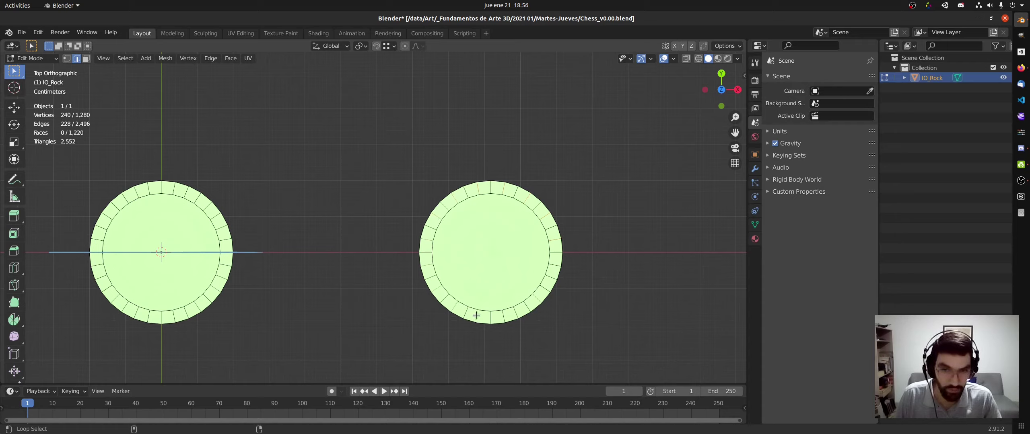
alt+shift+click(508, 316)
alt+shift+click(531, 306)
alt+shift+click(544, 289)
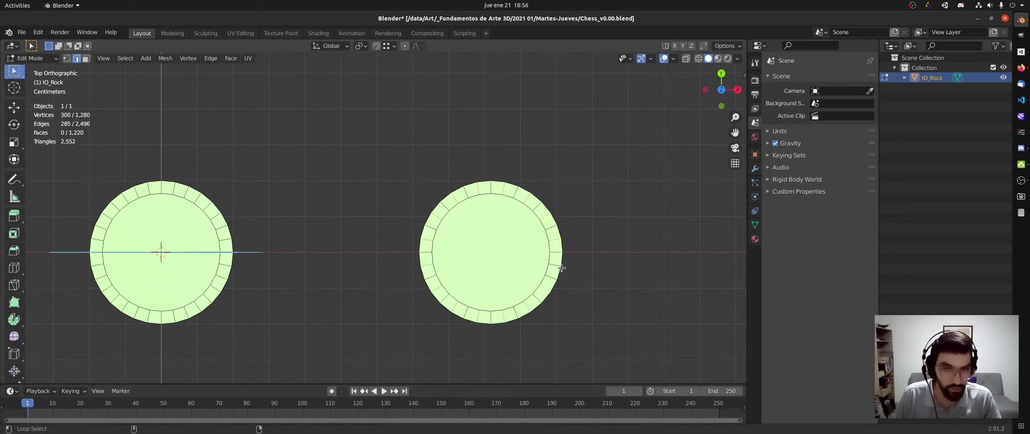
key(ctrl+x)
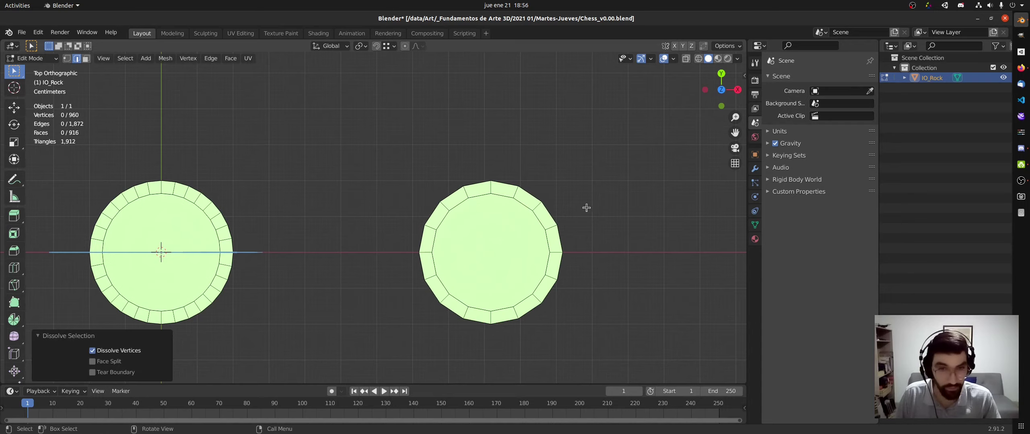
Annotate a three-sided battlement outline across the copy's rim between +X and +Y, and select the vertical edge loop between its lines.
shift+middle_drag(506, 237, 467, 212)
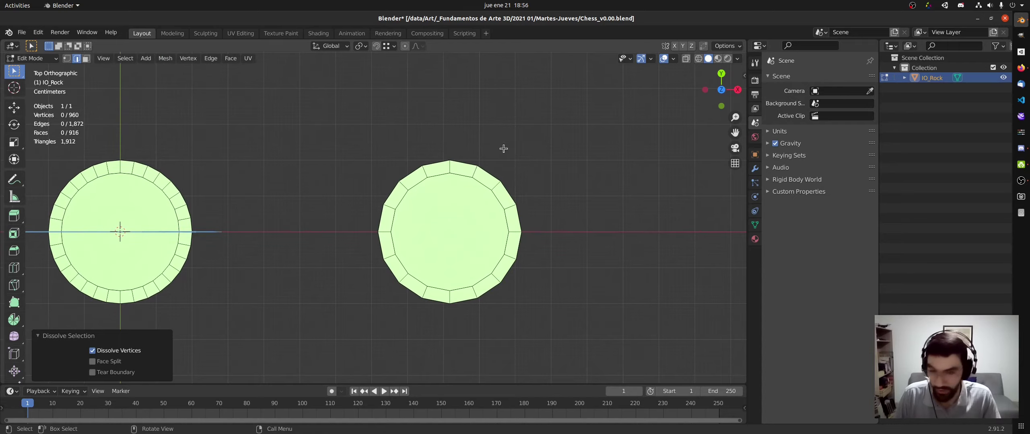
key(k)
click(482, 180)
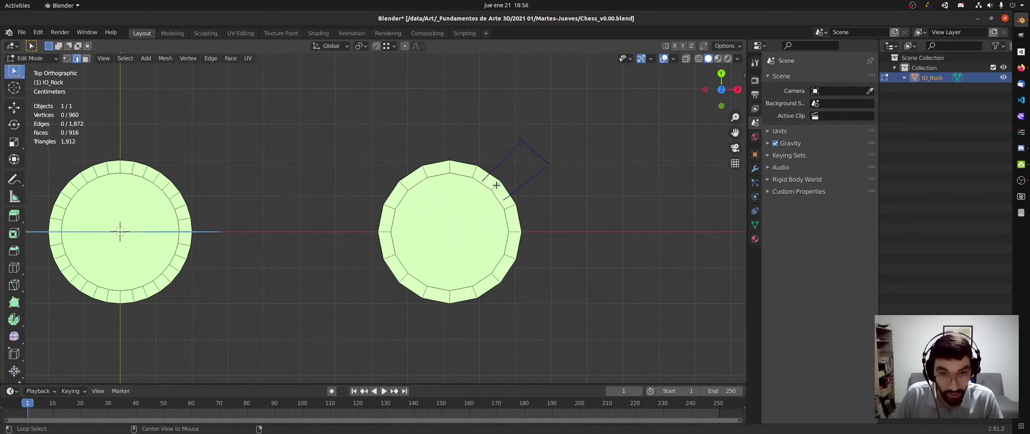
key(Return)
middle_drag(494, 189, 355, 112)
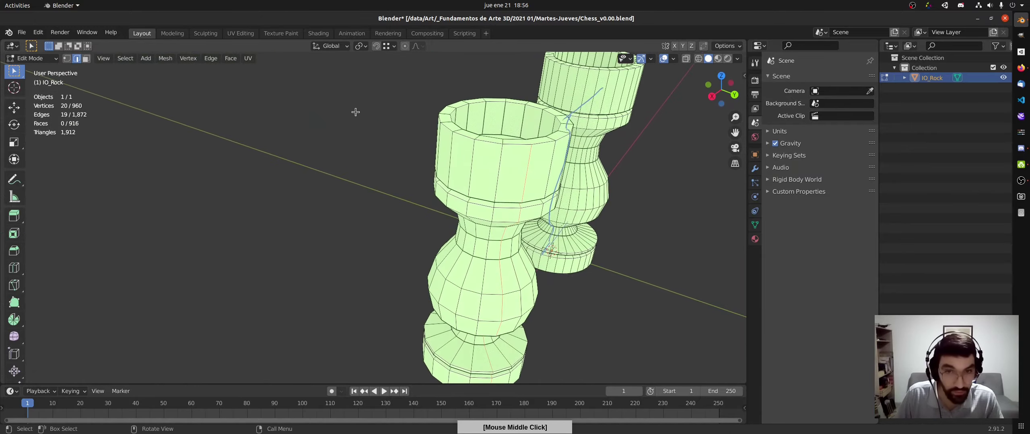
key(KP_7)
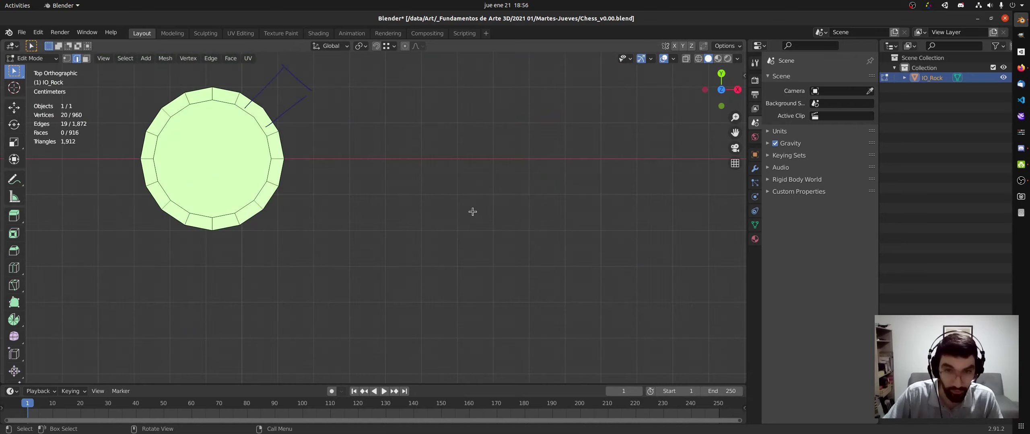
shift+middle_drag(346, 148, 380, 187)
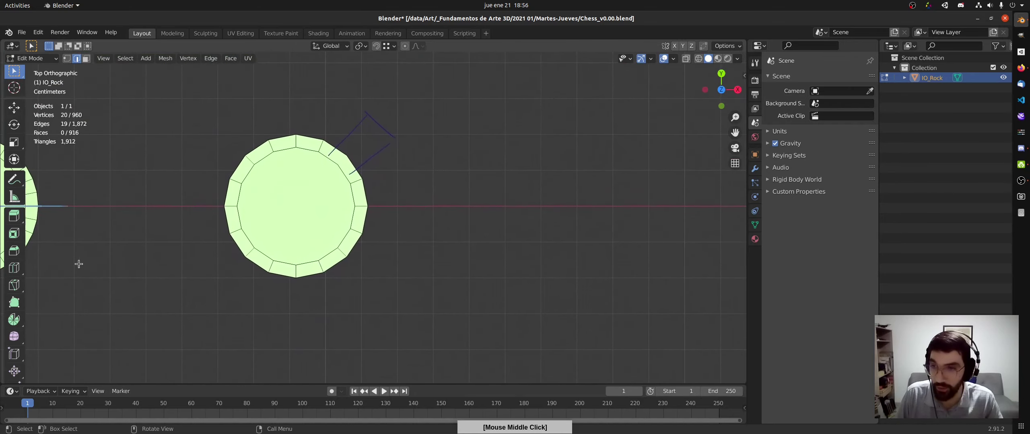
Mark the Bevel tool with a handwritten arrow and the word "Bevel", and erase that note.
shift+middle_drag(39, 245, 78, 227)
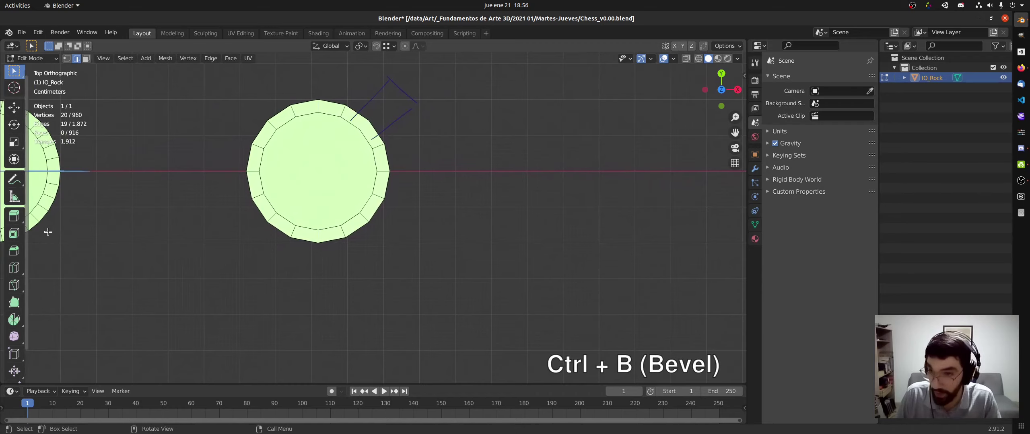
drag(44, 255, 49, 257)
drag(29, 251, 69, 249)
drag(68, 234, 81, 253)
drag(69, 233, 94, 247)
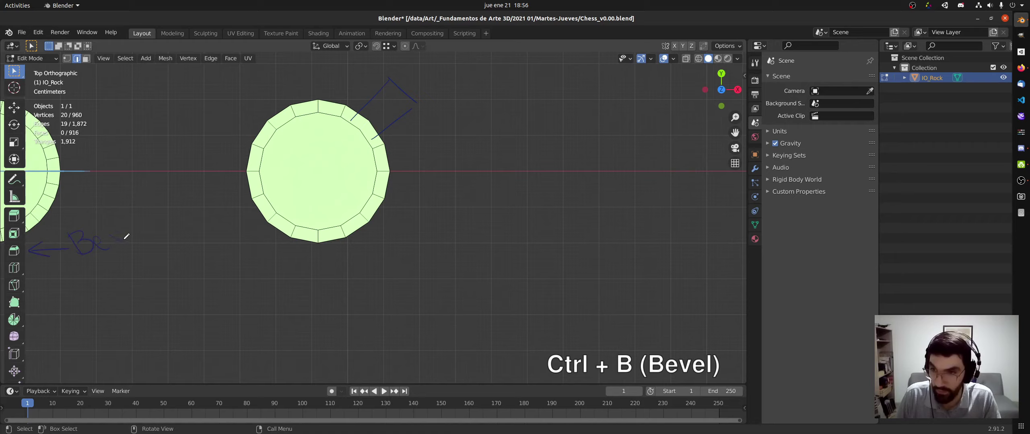
drag(130, 201, 151, 232)
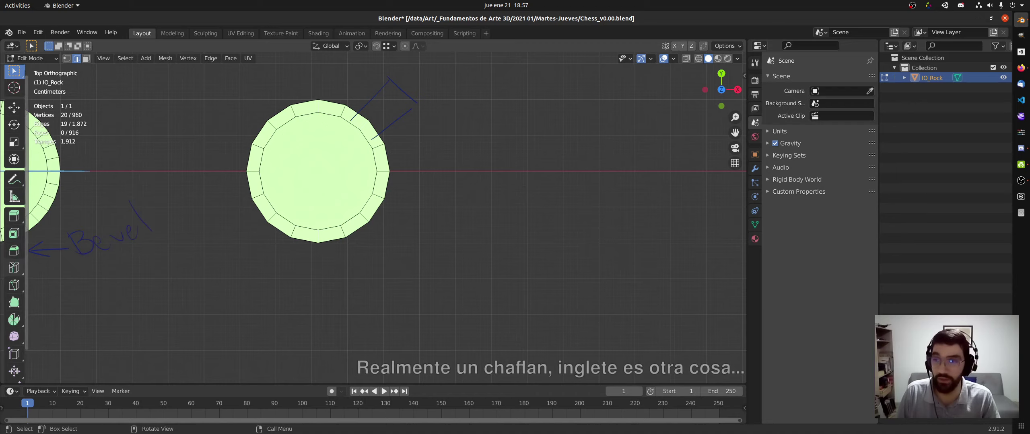
mouse_move(114, 208)
ctrl+mouse_down()
mouse_move(144, 227)
mouse_move(60, 241)
mouse_move(96, 250)
mouse_move(35, 245)
ctrl+mouse_up()
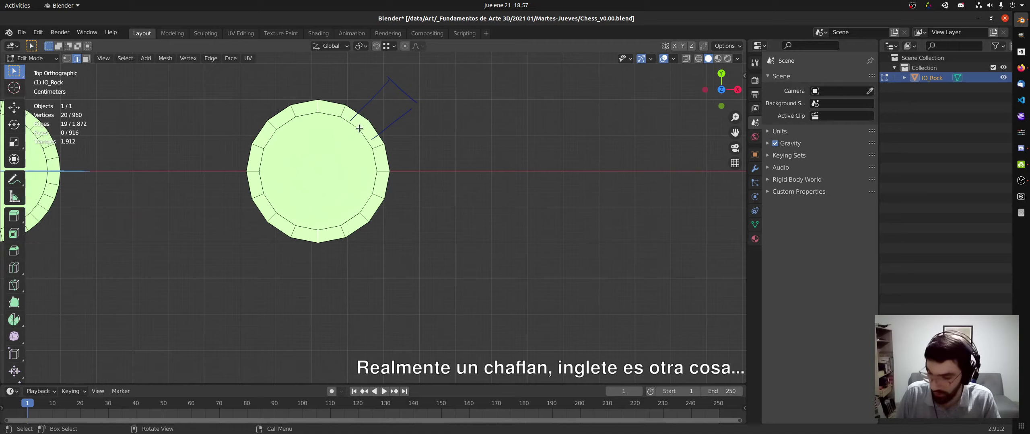
Bevel the selected vertical edge loop on the copied rook with a width of about 0.0044 m and one segment.
key(ctrl+b)
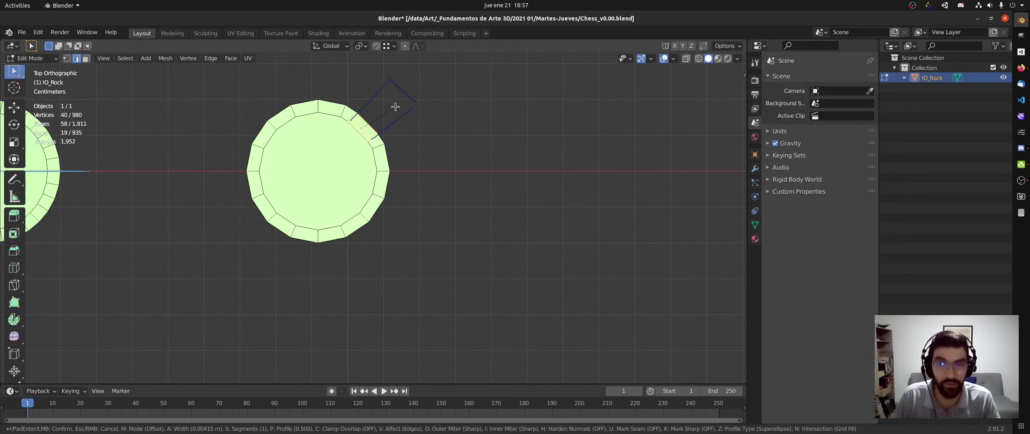
click(396, 106)
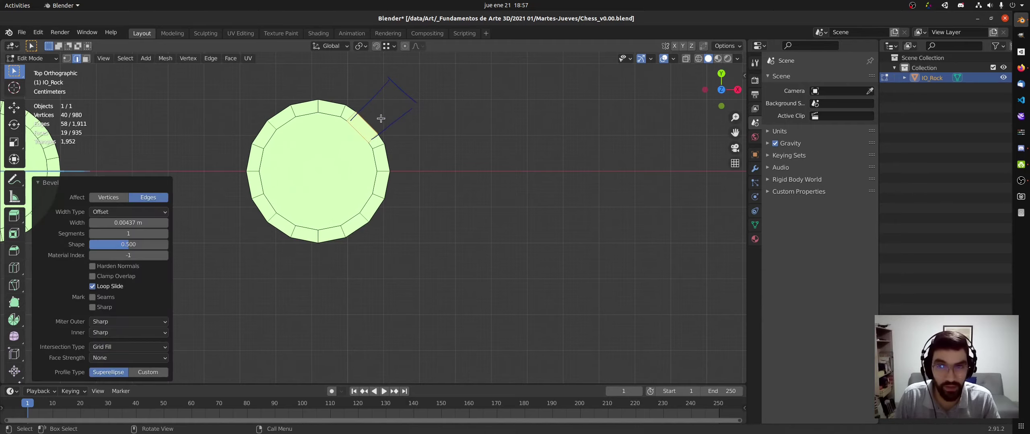
In face selection mode, select four faces of the beveled strip on the copy's body and extrude them outward about 0.0157 m.
middle_drag(381, 119, 298, 134)
click(307, 149)
key(3)
click(316, 128)
shift+click(304, 105)
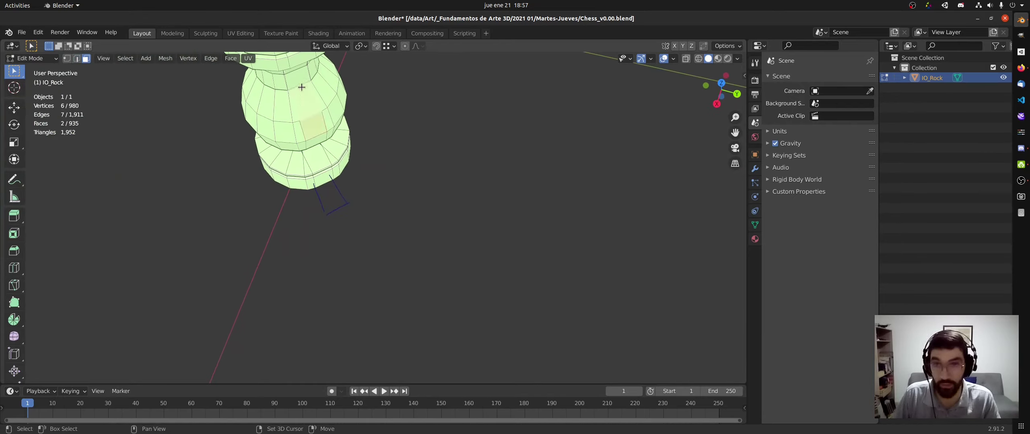
shift+click(299, 81)
middle_drag(320, 103, 344, 208)
shift+click(305, 169)
key(KP_7)
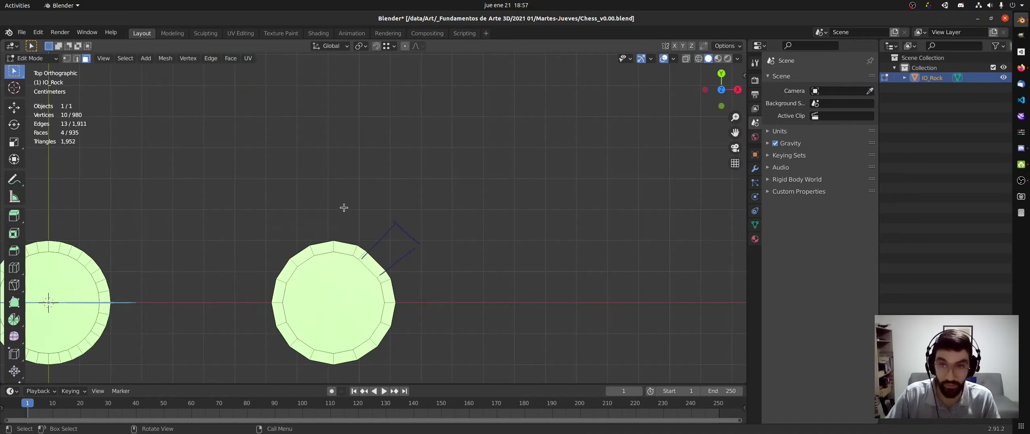
key(e)
click(446, 213)
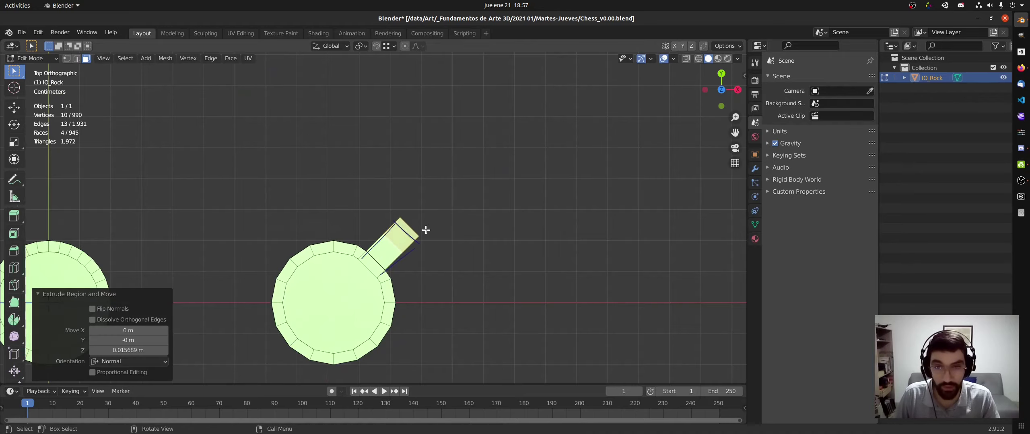
Undo the extrusion, the face selection and the bevel on the copied rook.
middle_drag(446, 213, 342, 189)
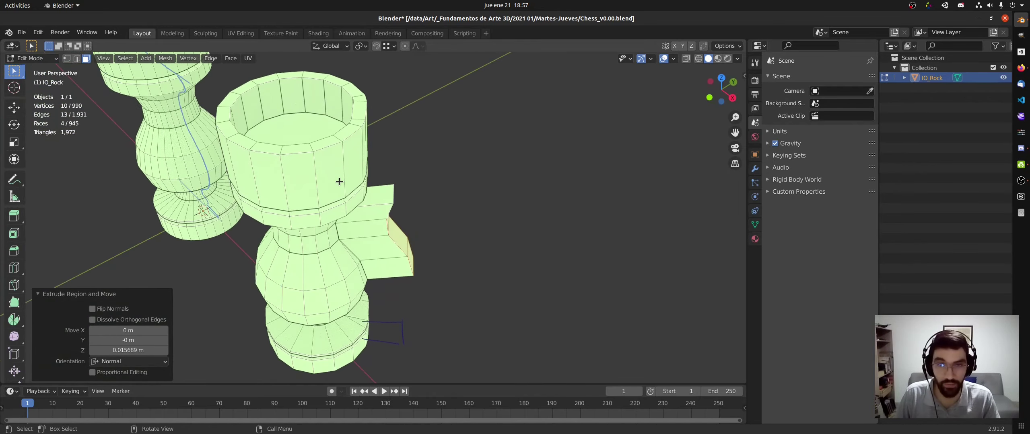
key(ctrl+z)
key(ctrl+z)
key(ctrl+z)
key(ctrl+z)
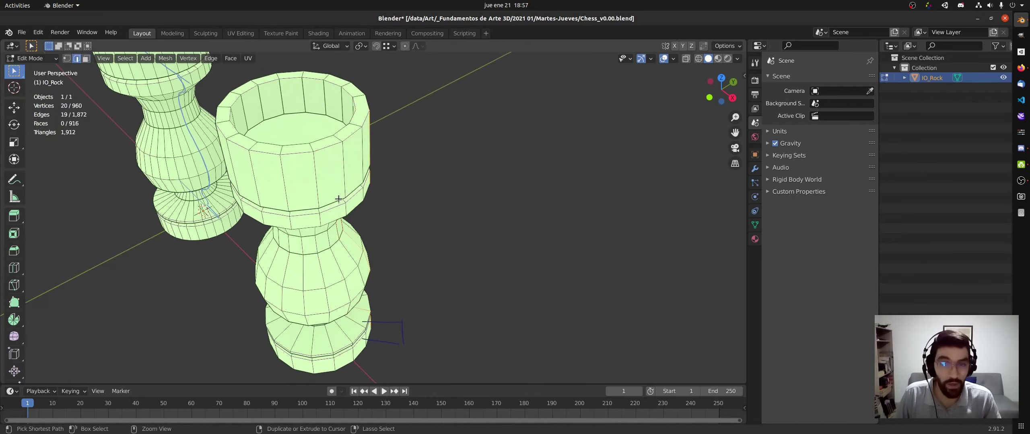
Delete the whole copied rook mesh and erase the annotated battlement outline.
middle_drag(328, 196, 322, 213)
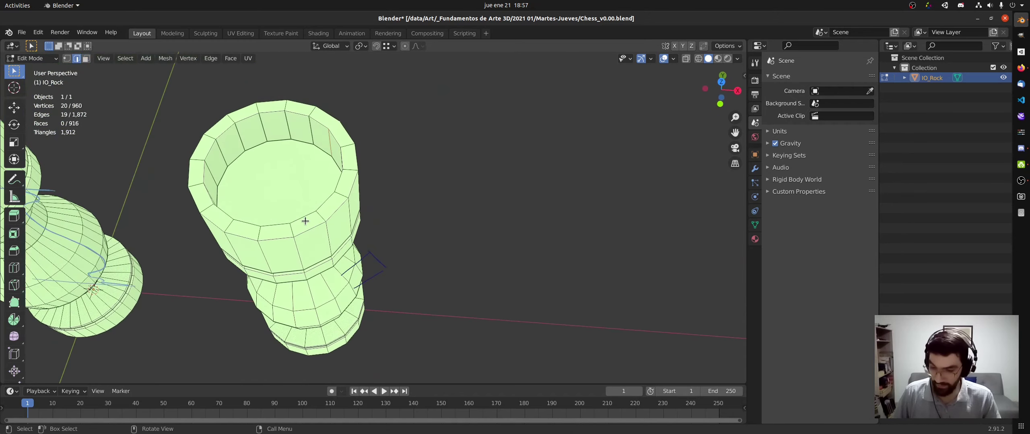
key(l)
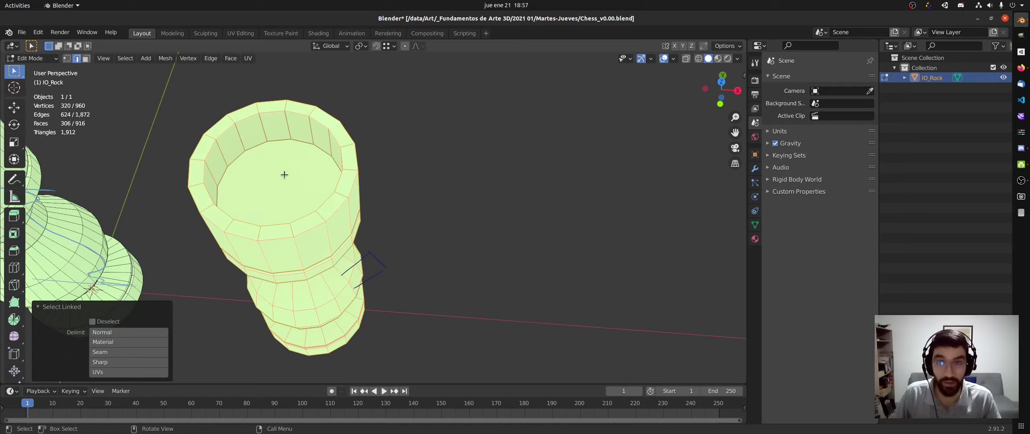
key(x)
click(281, 190)
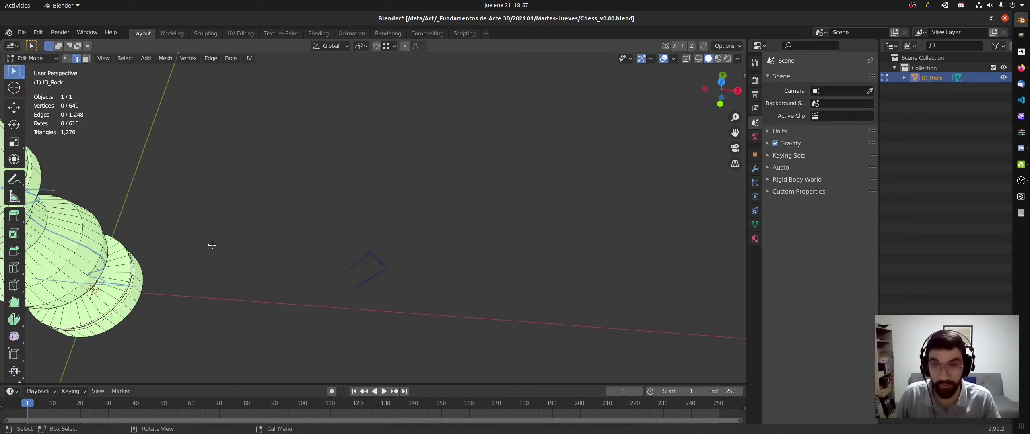
right_click(365, 257)
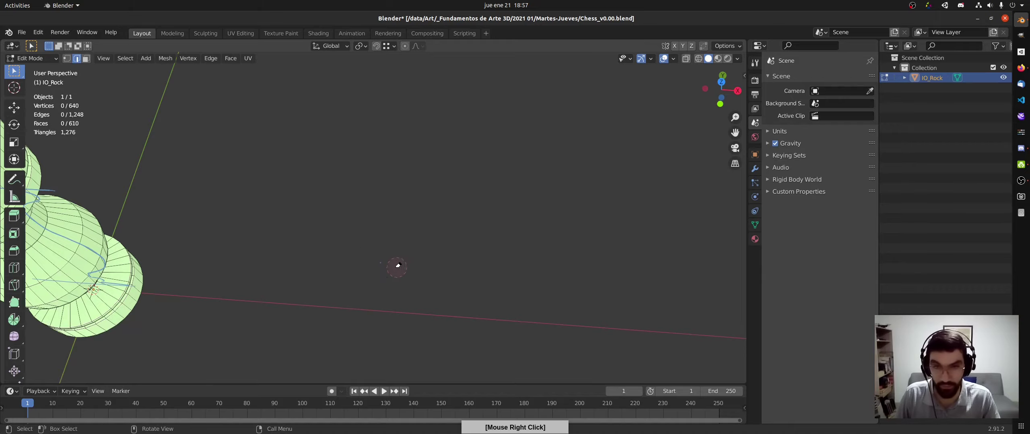
key(Home)
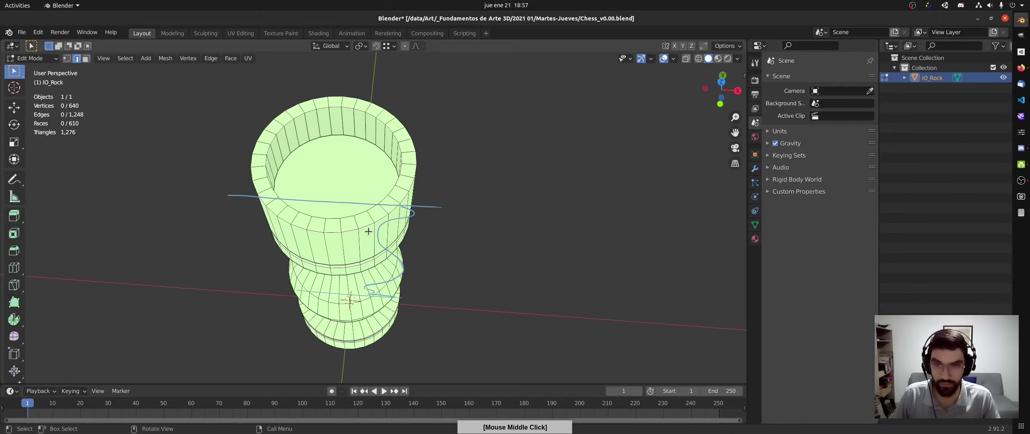
middle_drag(357, 256, 361, 225)
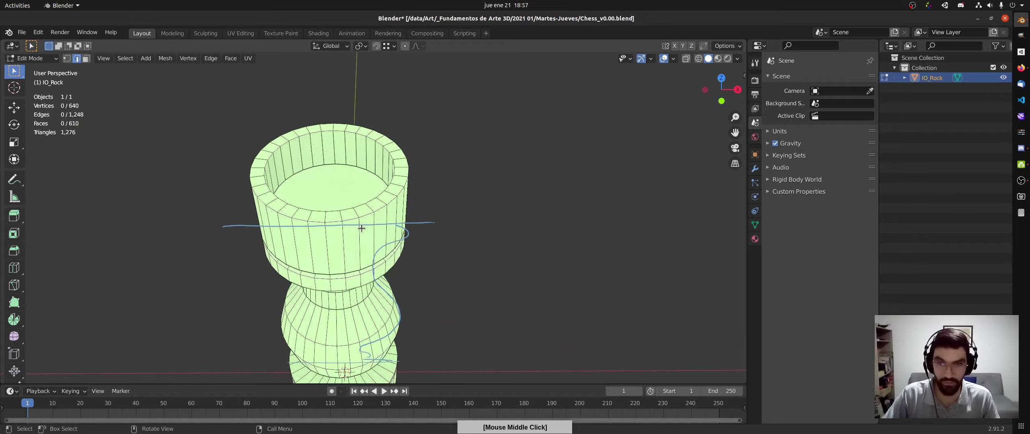
key(KP_1)
ctrl+middle_drag(439, 198, 412, 190)
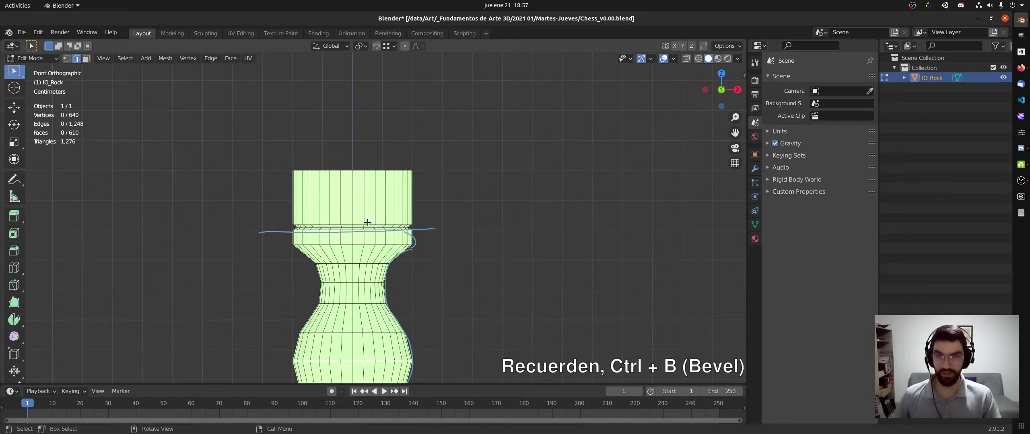
middle_drag(414, 189, 383, 222)
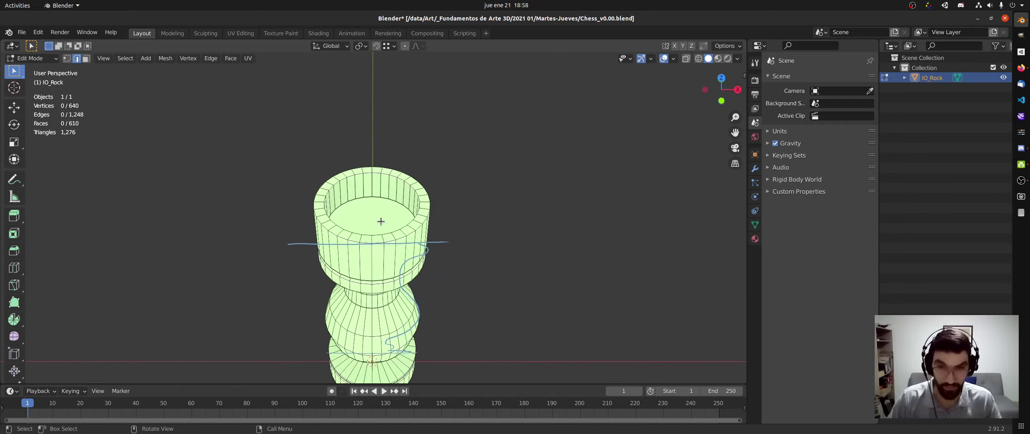
key(shift+d)
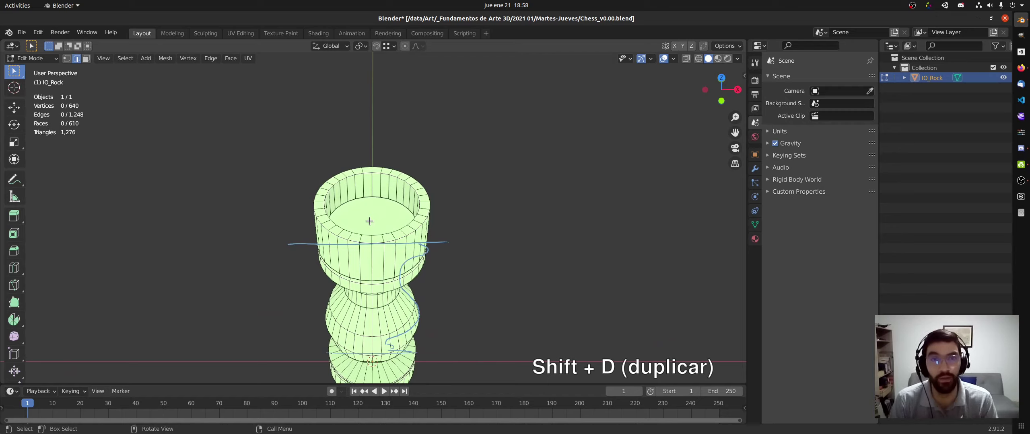
middle_drag(419, 192, 374, 136)
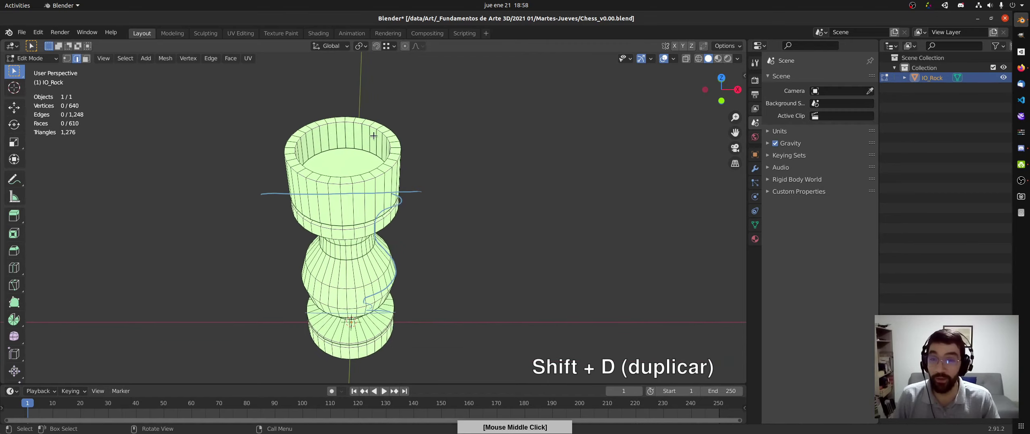
Select the whole rook mesh, write the note "Shift + D" beside it, and erase that note.
key(a)
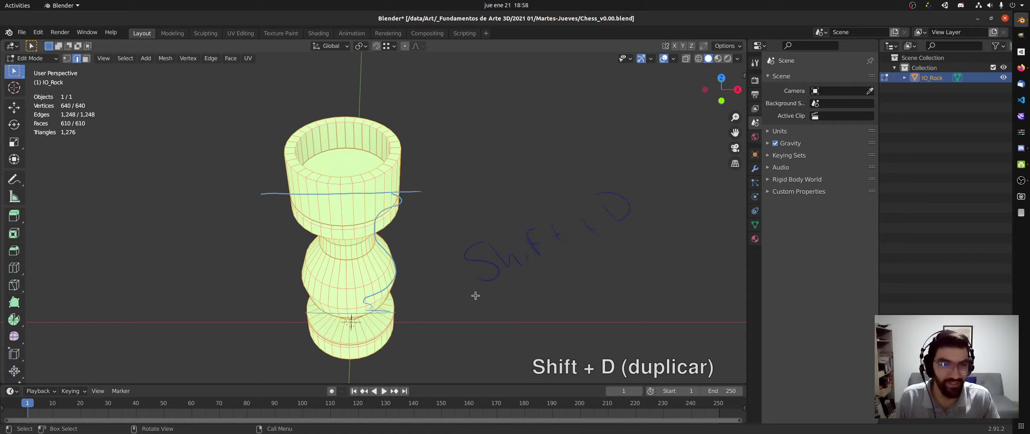
mouse_move(603, 209)
right_down()
mouse_move(523, 242)
mouse_move(537, 249)
mouse_move(540, 231)
mouse_move(608, 190)
right_up()
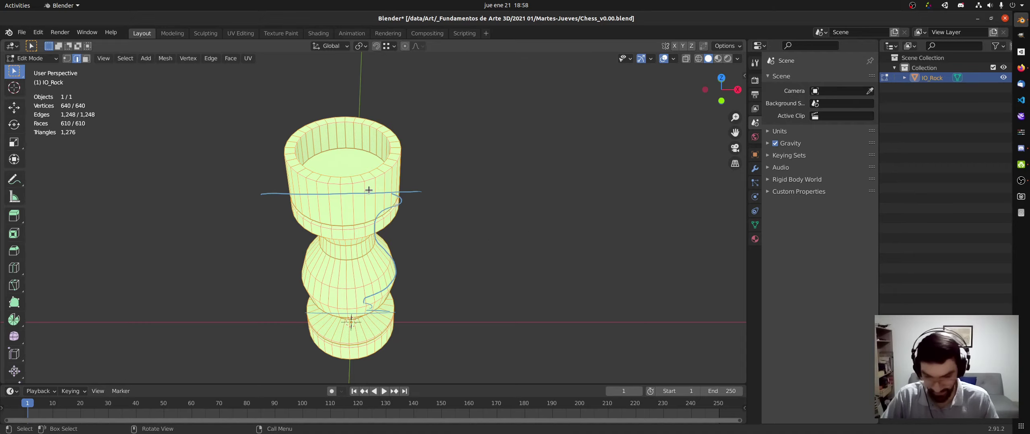
From the top view, select the four radial edges of the rook's rim that lie on the X and Y axes.
key(KP_7)
click(346, 145)
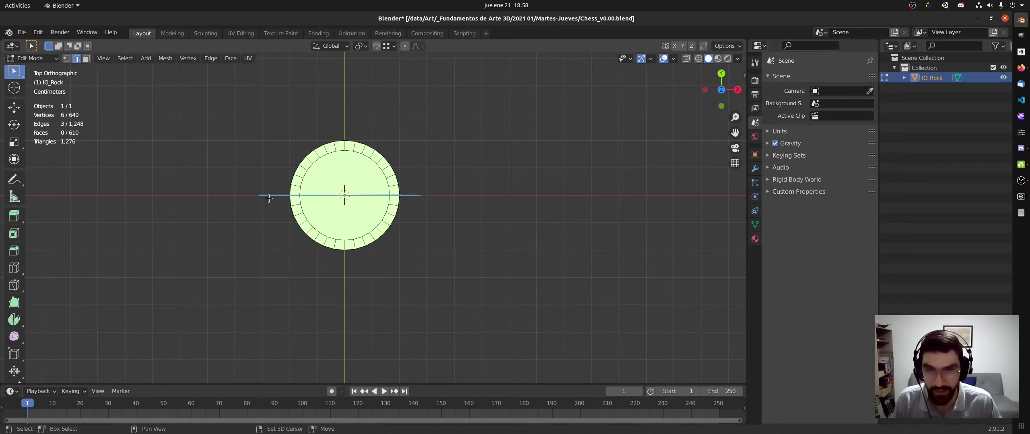
shift+click(314, 197)
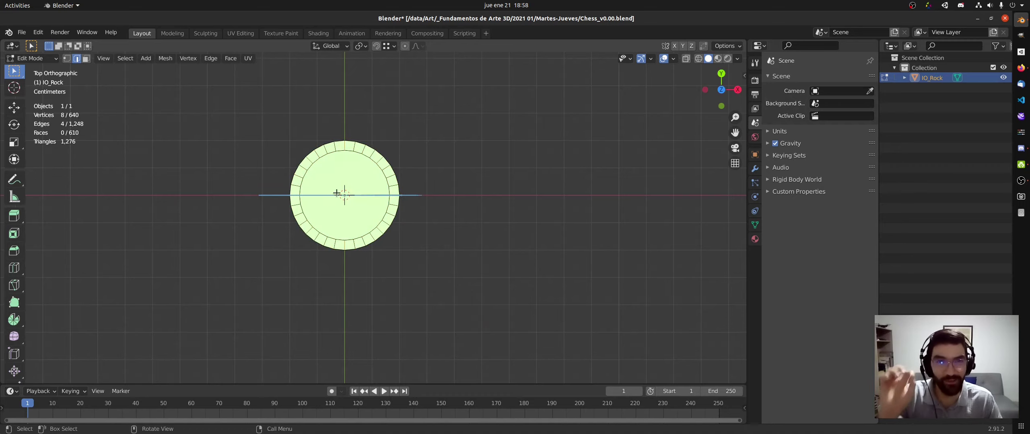
middle_drag(378, 219, 433, 132)
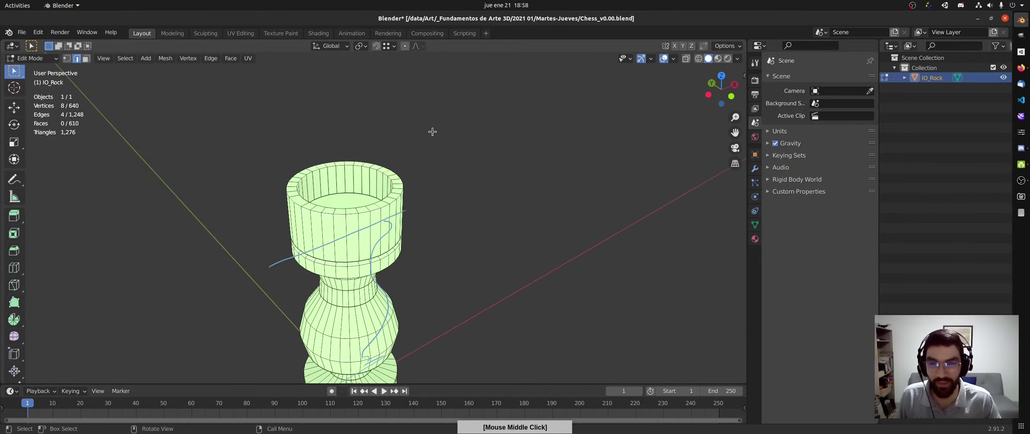
middle_drag(315, 191, 338, 170)
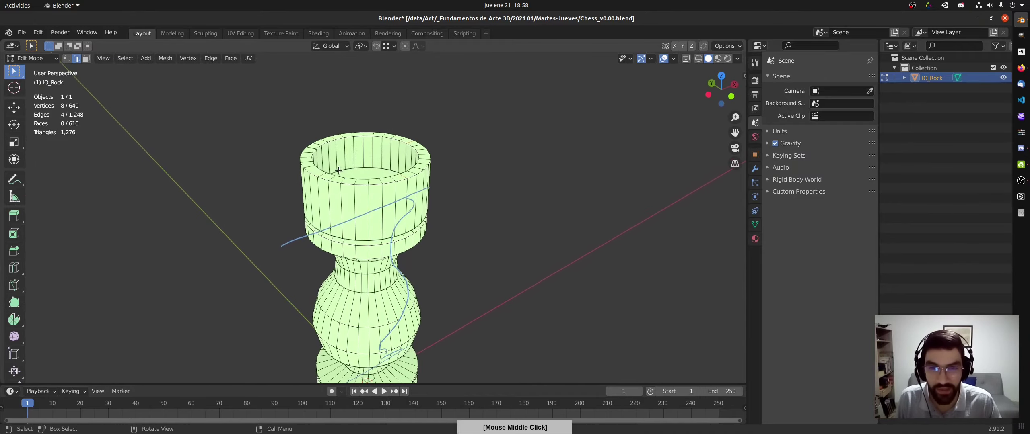
Enable Proportional Editing and try moving the four selected rim edges along the Z axis.
click(405, 46)
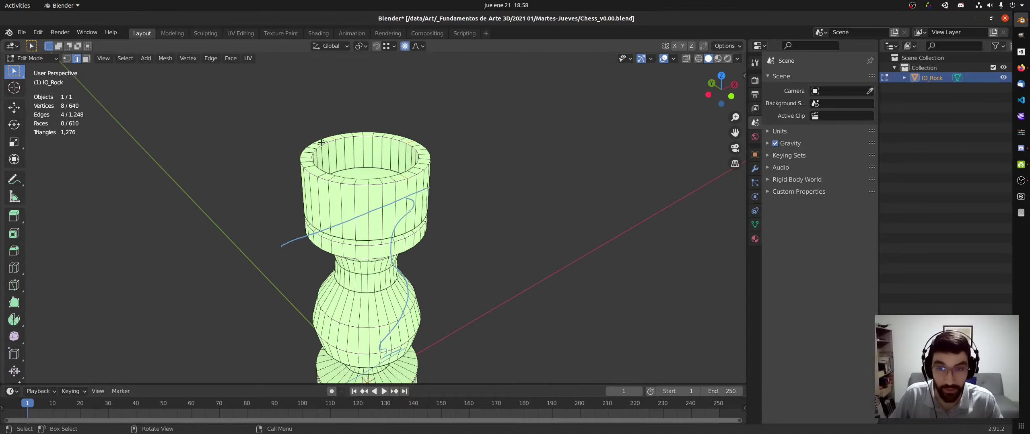
key(g)
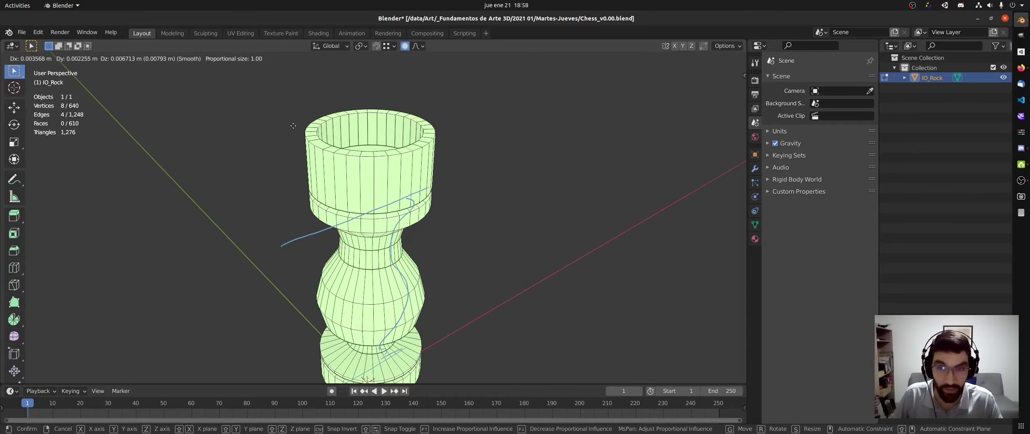
key(z)
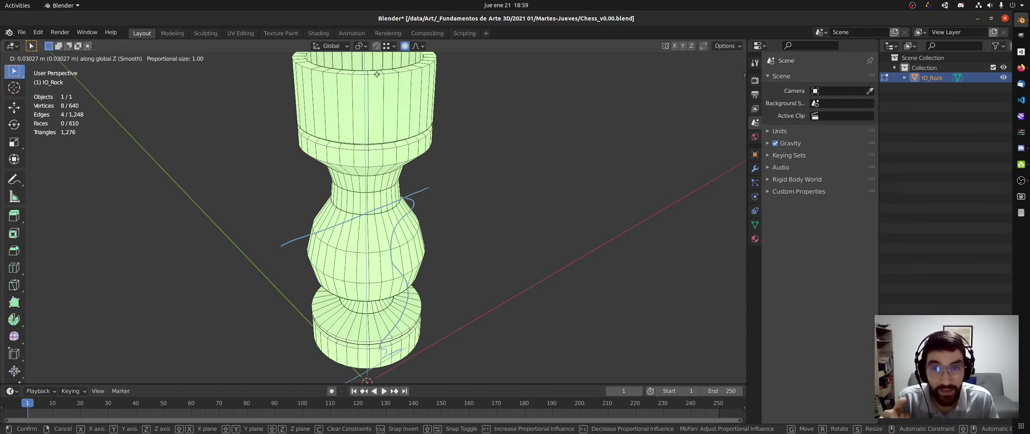
right_click(358, 98)
Try moving the selected edges freely with a proportional size of 1.00 while its influence circle is in view, and undo the move.
ctrl+middle_drag(469, 88, 425, 202)
key(g)
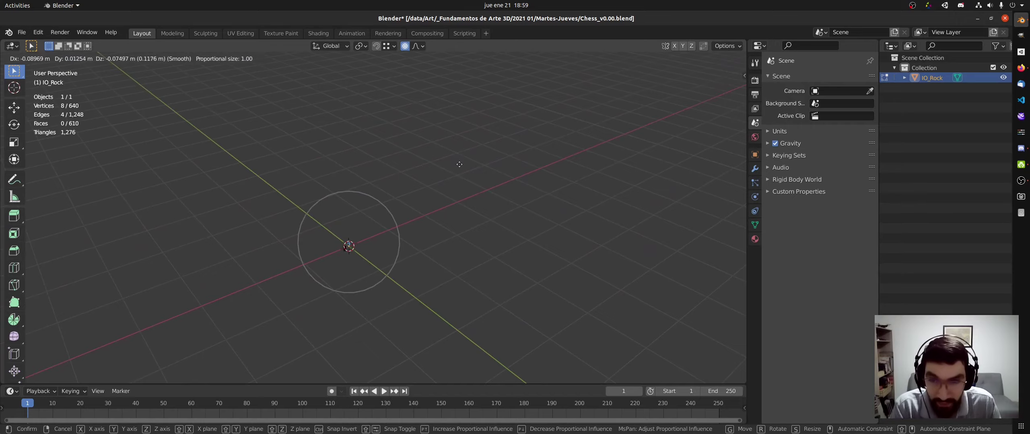
right_click(460, 163)
middle_drag(445, 176, 485, 159)
key(g)
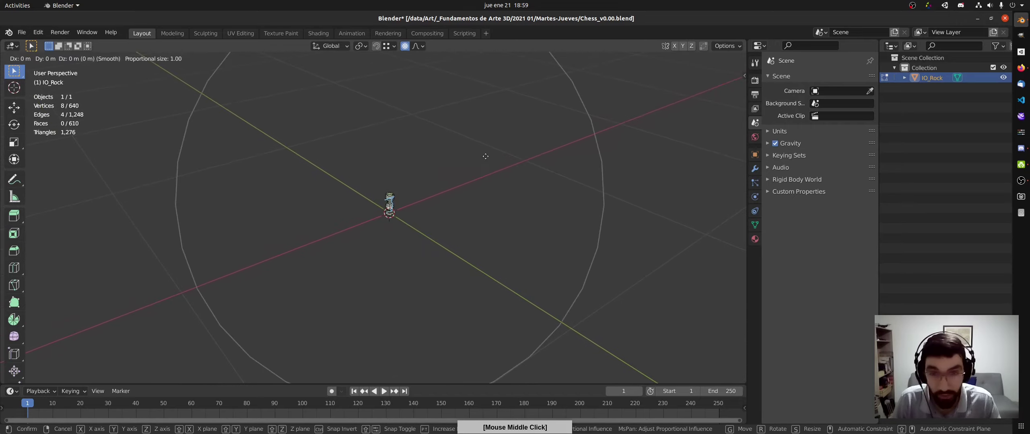
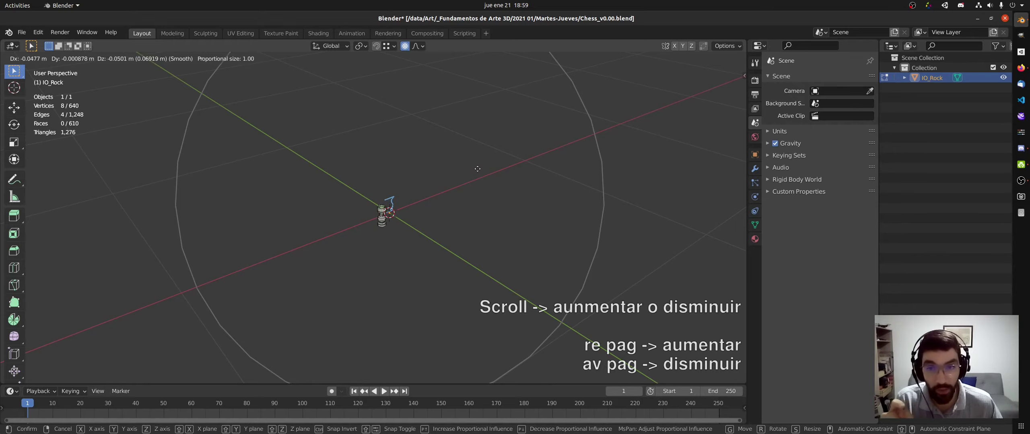
click(477, 169)
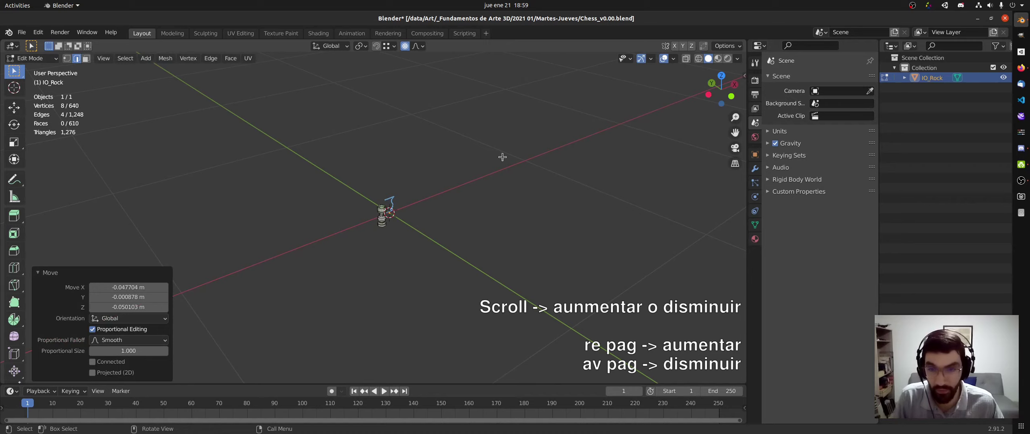
key(ctrl+z)
Start moving the four selected rim edges and vary the proportional size between about 0.20 and 1.61.
key(g)
scroll(539, 126, up, 8)
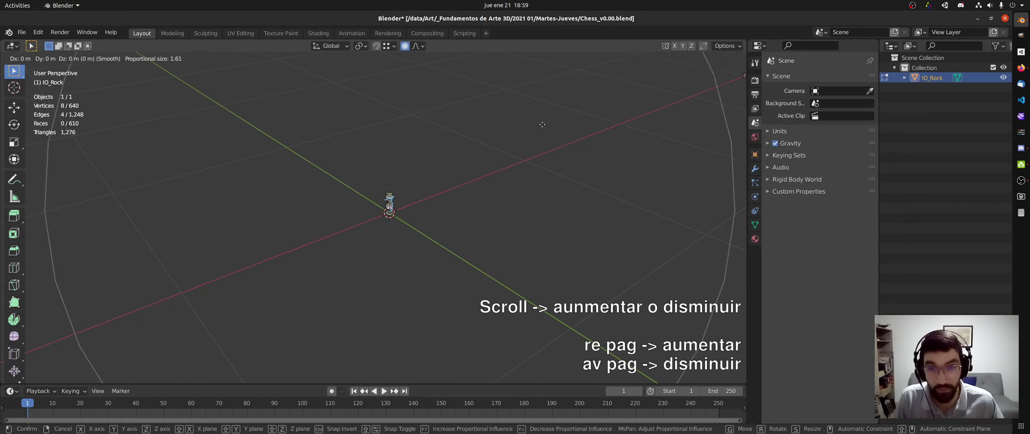
scroll(542, 125, down, 3)
scroll(542, 125, up, 3)
scroll(542, 124, down, 3)
scroll(542, 125, up, 5)
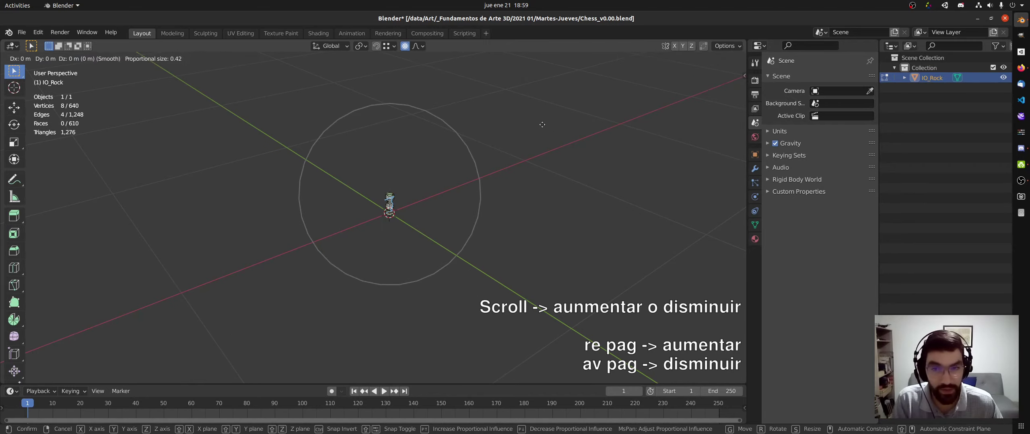
scroll(543, 125, down, 6)
scroll(542, 124, down, 6)
scroll(542, 125, up, 20)
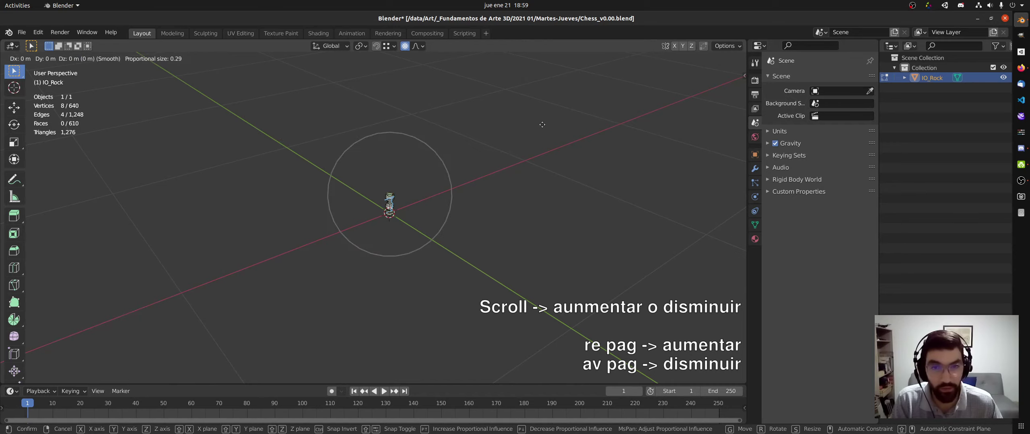
scroll(543, 125, down, 9)
scroll(543, 125, up, 8)
scroll(542, 124, up, 2)
scroll(543, 125, down, 20)
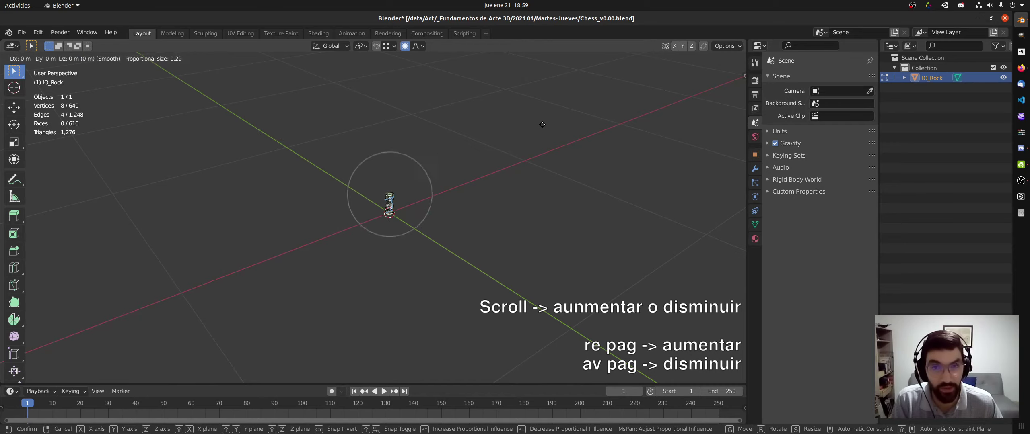
scroll(543, 125, up, 12)
scroll(542, 124, down, 7)
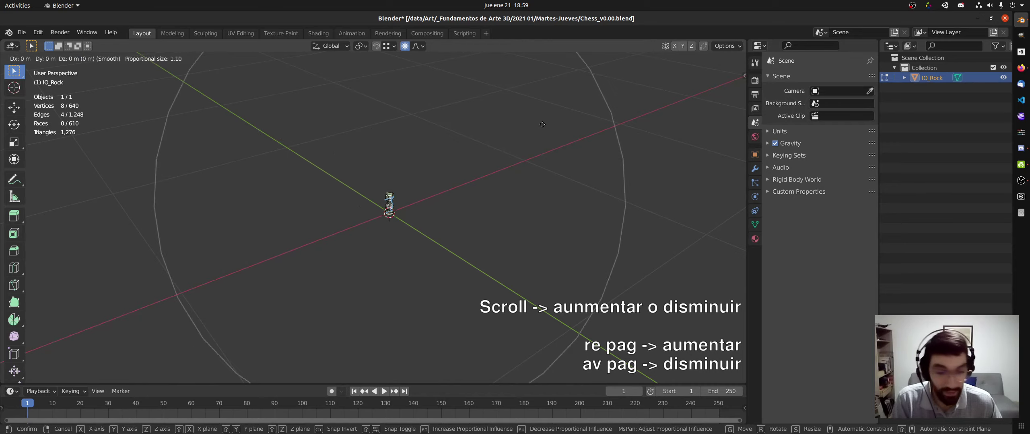
scroll(542, 124, up, 4)
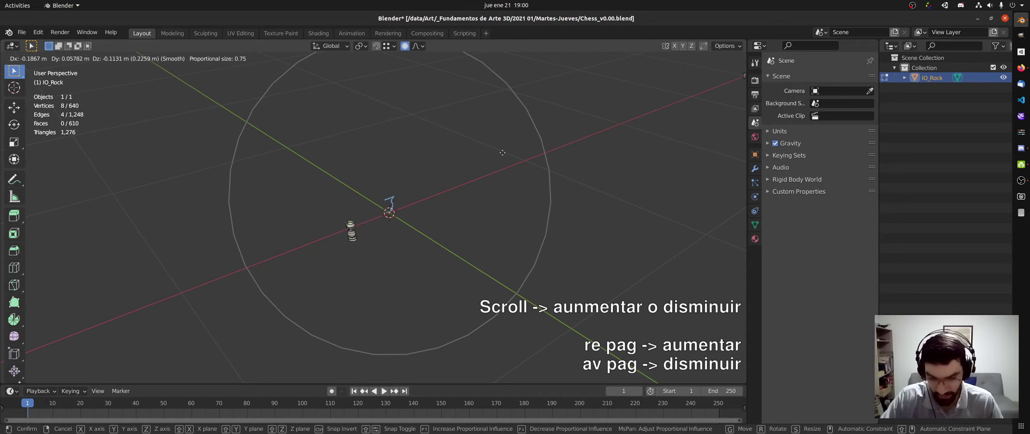
Try moving the selected edges while shrinking the proportional size to about 0.04, and cancel the move.
scroll(501, 154, down, 10)
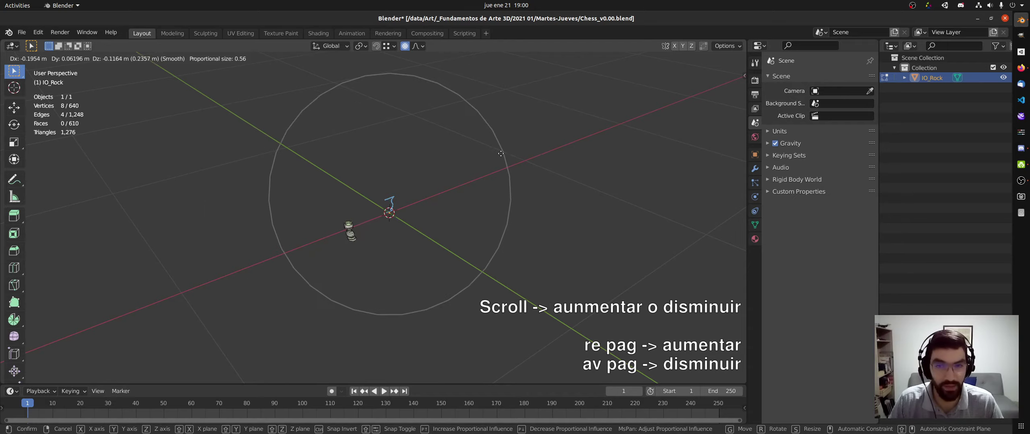
scroll(501, 154, down, 8)
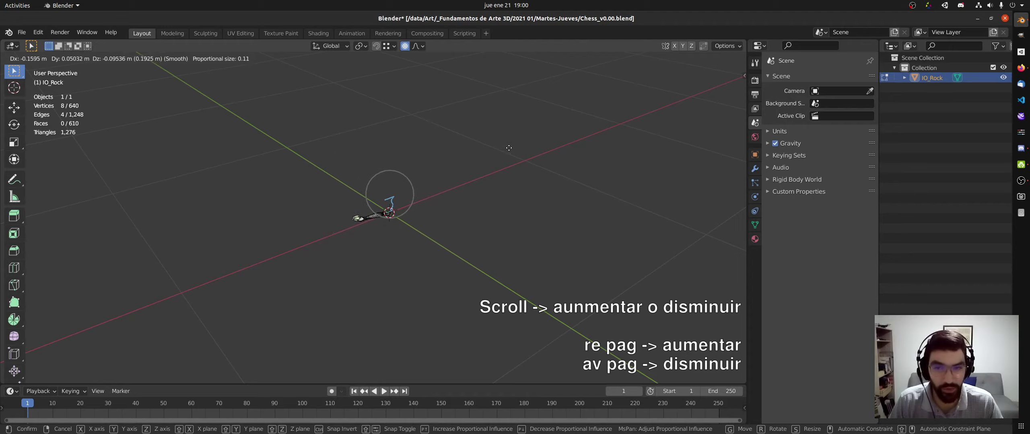
scroll(510, 149, down, 5)
scroll(543, 108, down, 4)
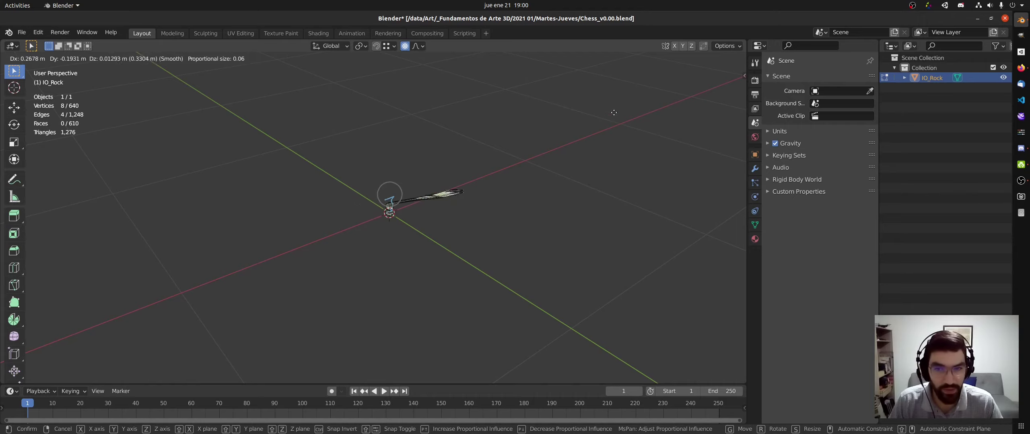
scroll(501, 111, down, 4)
scroll(509, 110, down, 7)
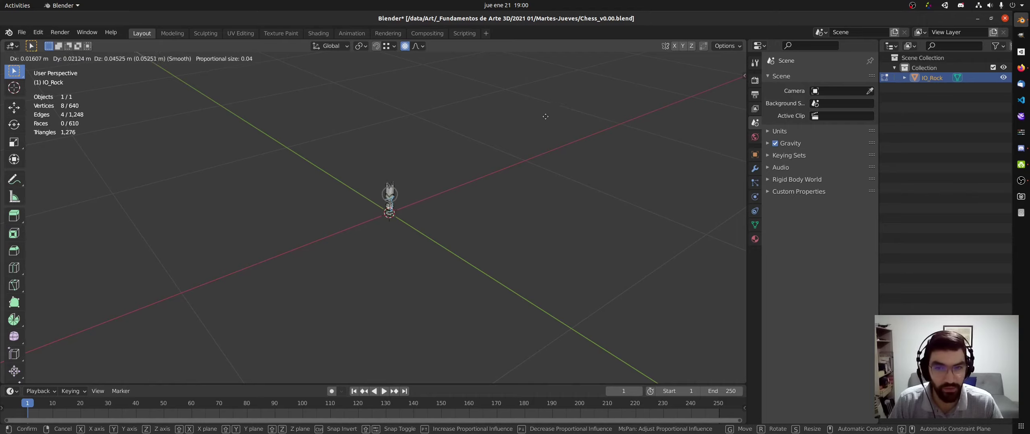
click(523, 124)
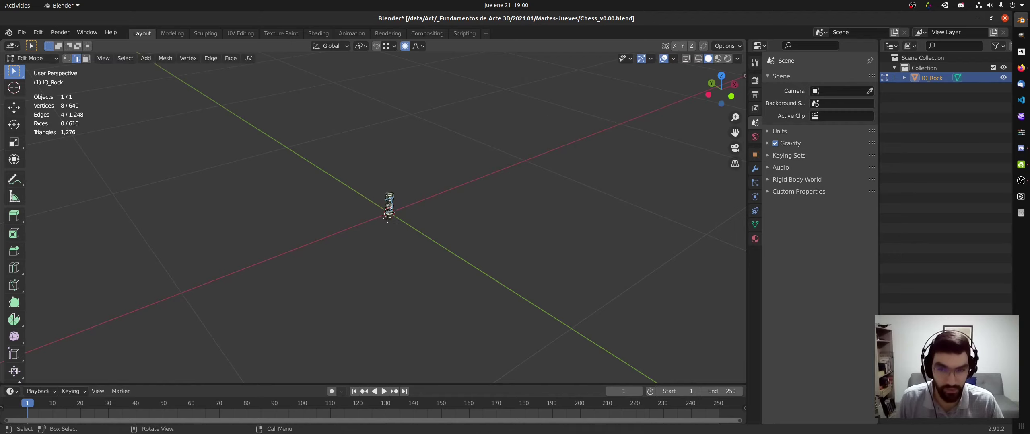
Start another free move of the rim edges and vary the proportional size between 0.00 and 0.09.
scroll(394, 219, up, 10)
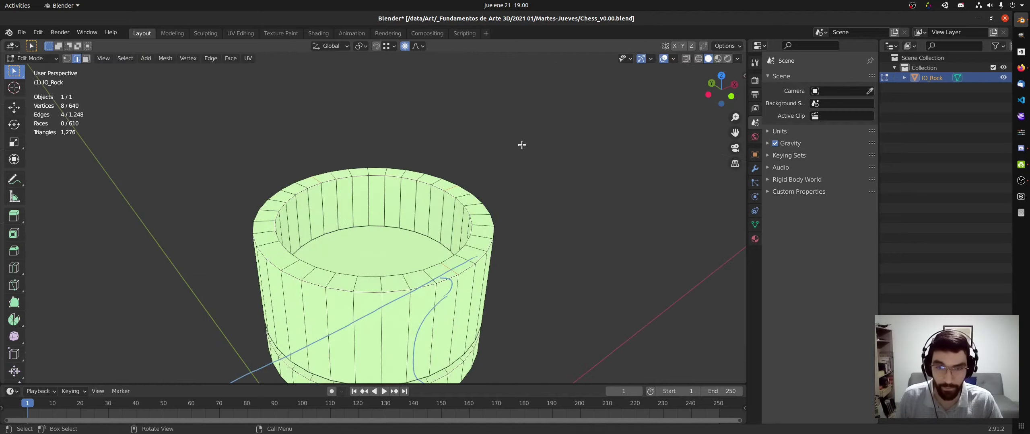
ctrl+middle_drag(517, 142, 456, 153)
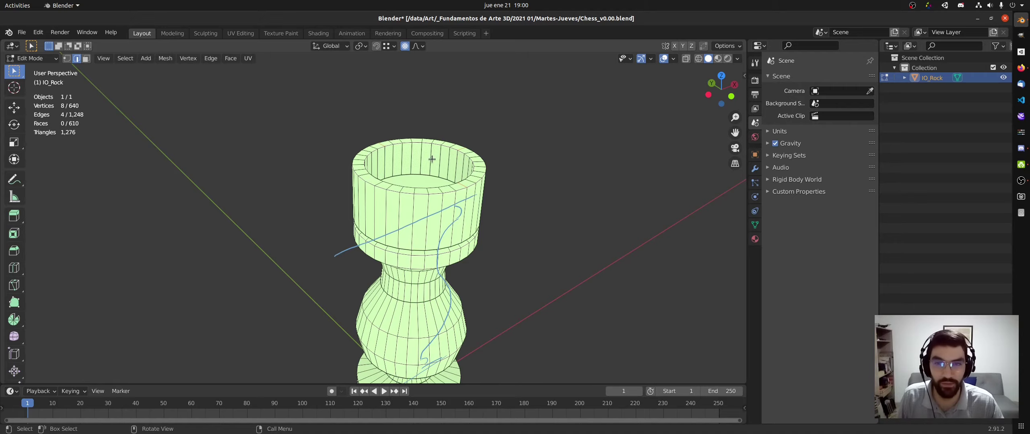
shift+middle_drag(431, 160, 403, 163)
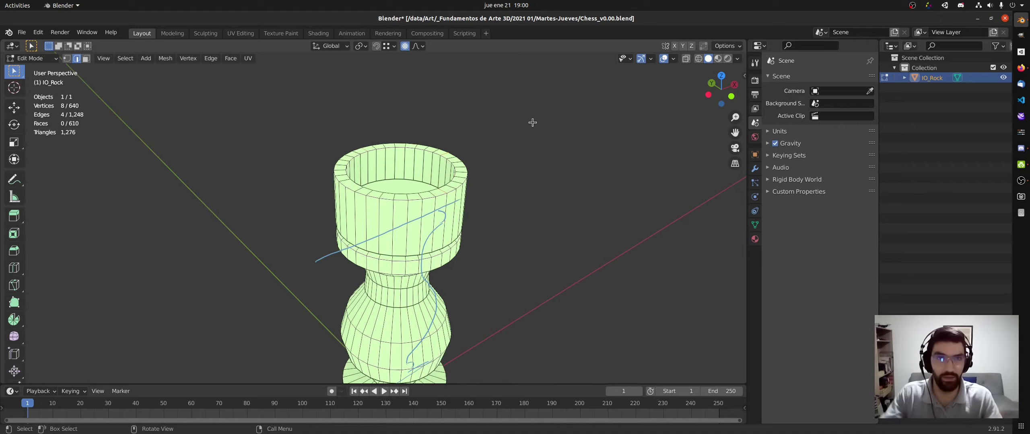
ctrl+middle_drag(571, 157, 403, 189)
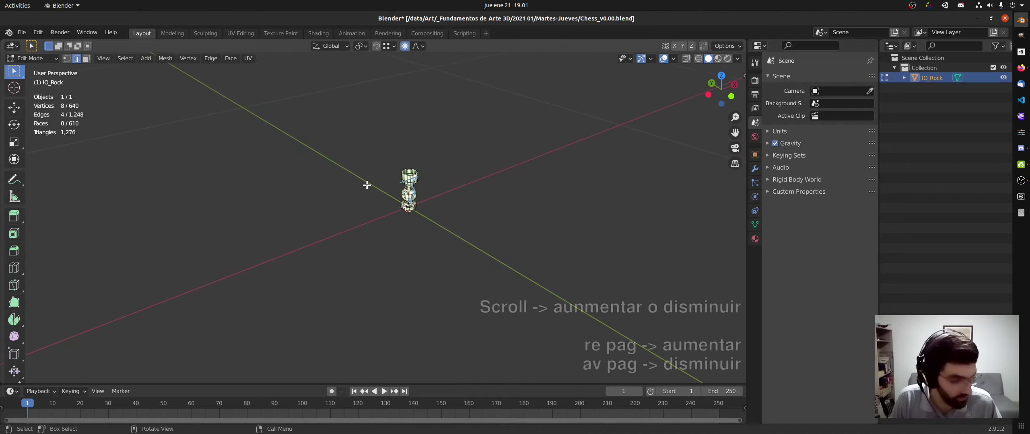
key(g)
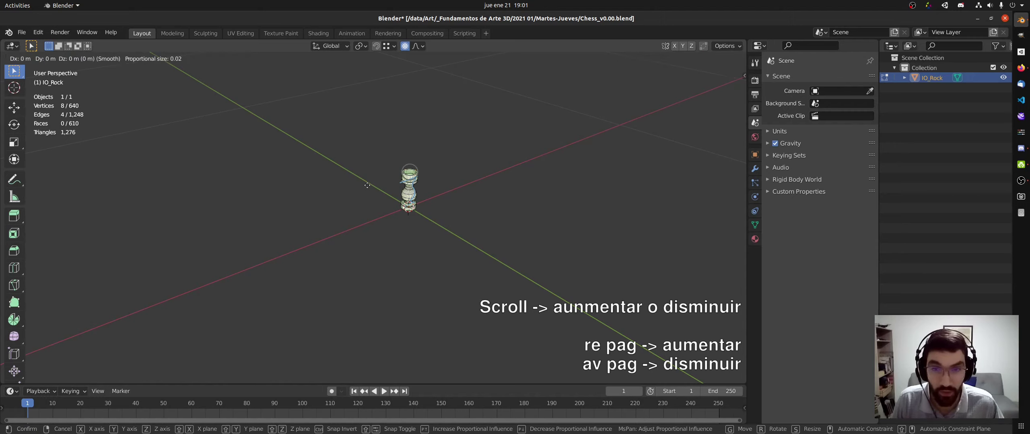
scroll(367, 185, down, 20)
scroll(366, 186, up, 8)
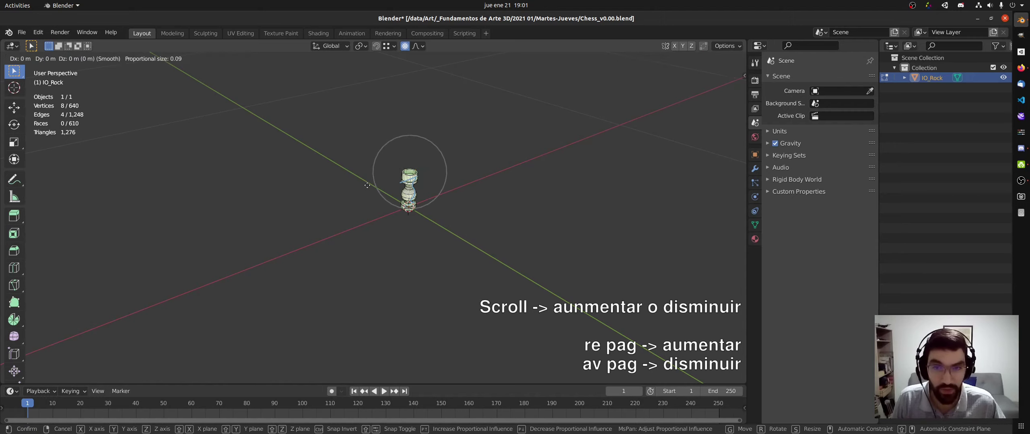
scroll(367, 186, up, 4)
scroll(367, 186, down, 6)
scroll(367, 186, up, 20)
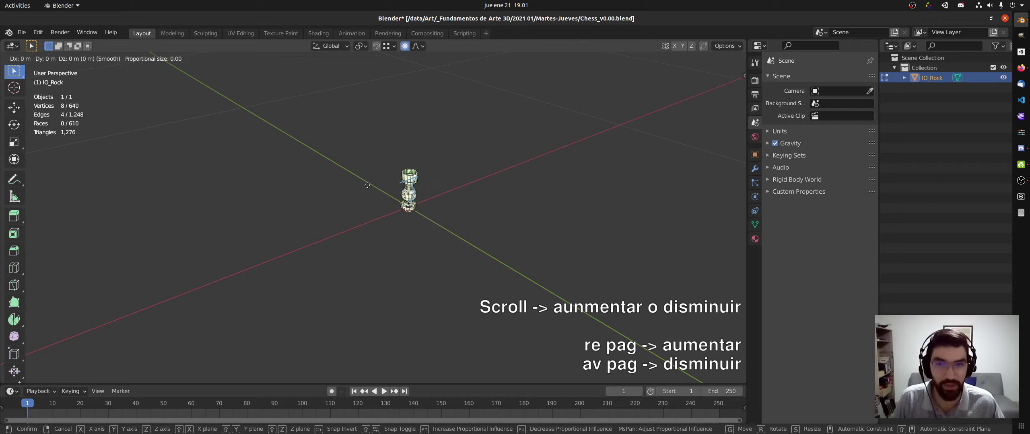
scroll(367, 185, down, 20)
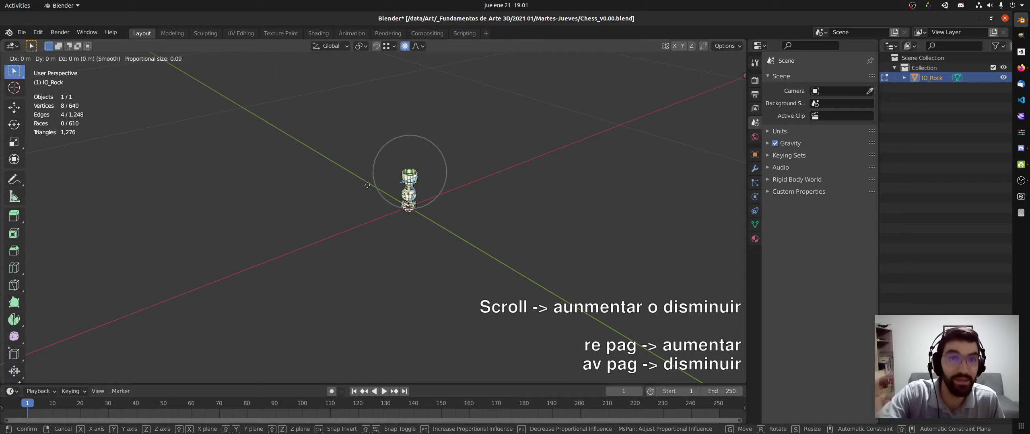
Vary the influence circle around 0.14, reduce the proportional size to 0.01, and cancel the move.
scroll(367, 185, down, 3)
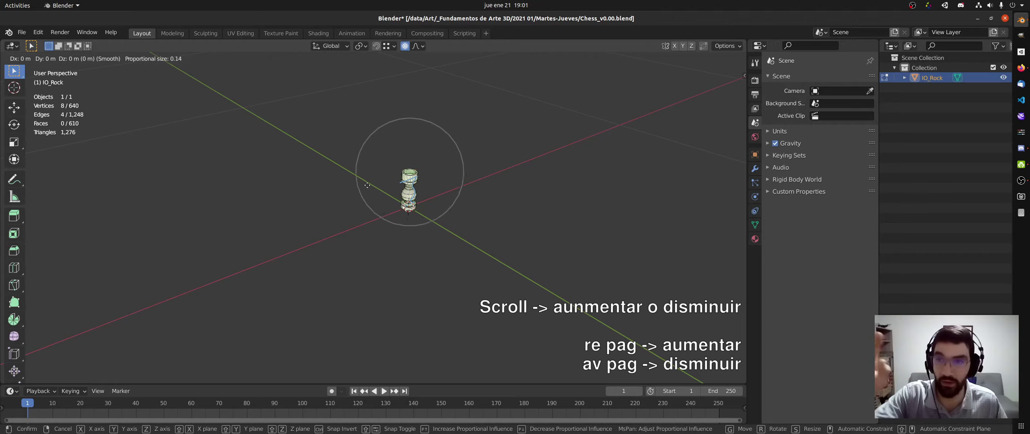
scroll(367, 186, up, 8)
scroll(367, 185, down, 7)
scroll(368, 186, down, 7)
scroll(367, 185, up, 16)
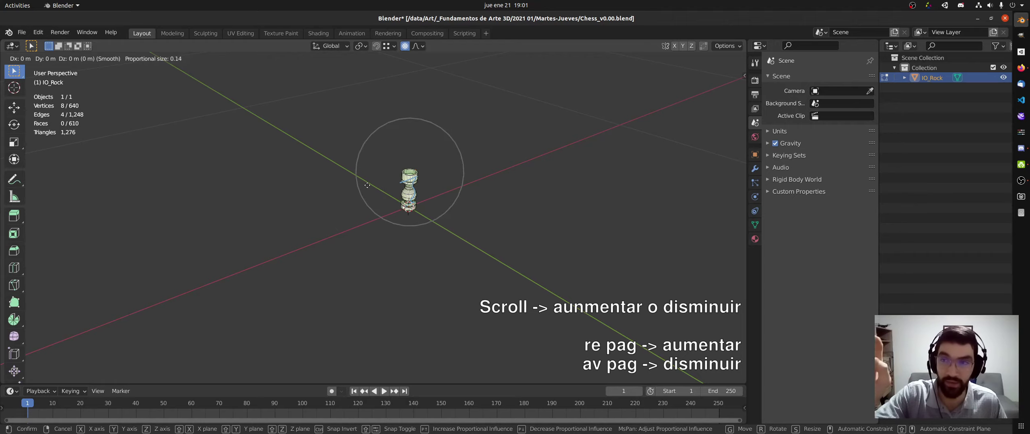
scroll(367, 185, down, 14)
scroll(367, 186, up, 20)
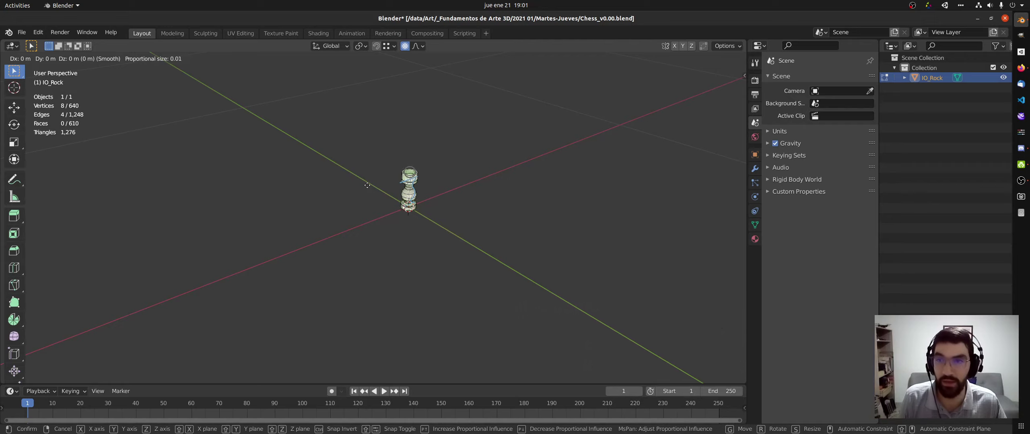
scroll(368, 185, up, 1)
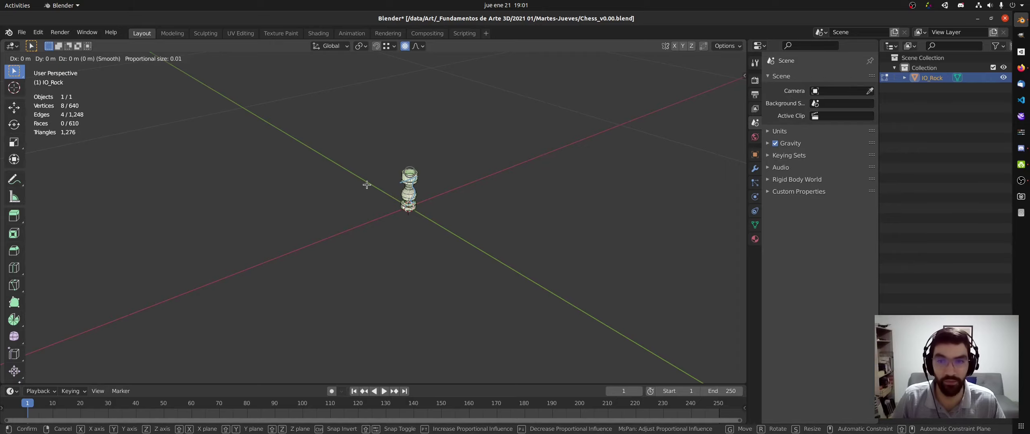
right_click(366, 185)
Move the four rim edges down along Z by -0.00918 m with a proportional size of 0.009 to form the battlement notches.
ctrl+middle_drag(417, 173, 487, 92)
shift+middle_drag(488, 91, 475, 121)
middle_drag(445, 162, 434, 155)
shift+middle_drag(433, 155, 422, 187)
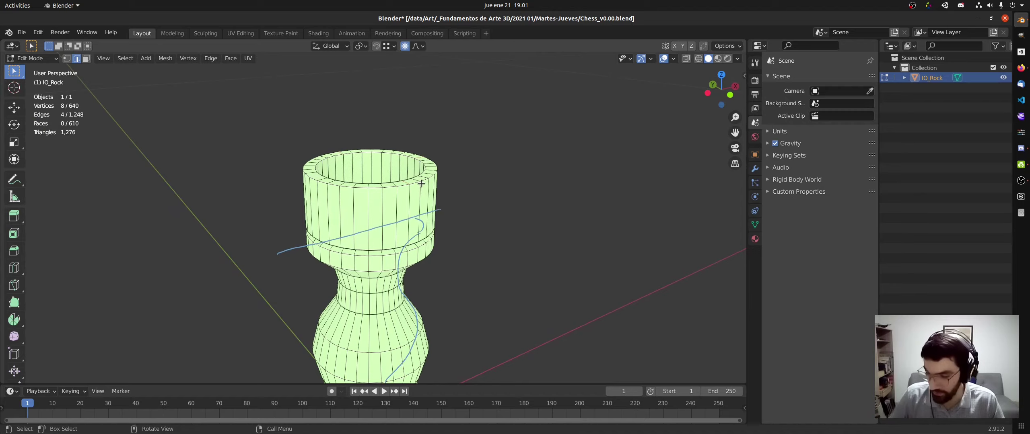
key(g)
key(z)
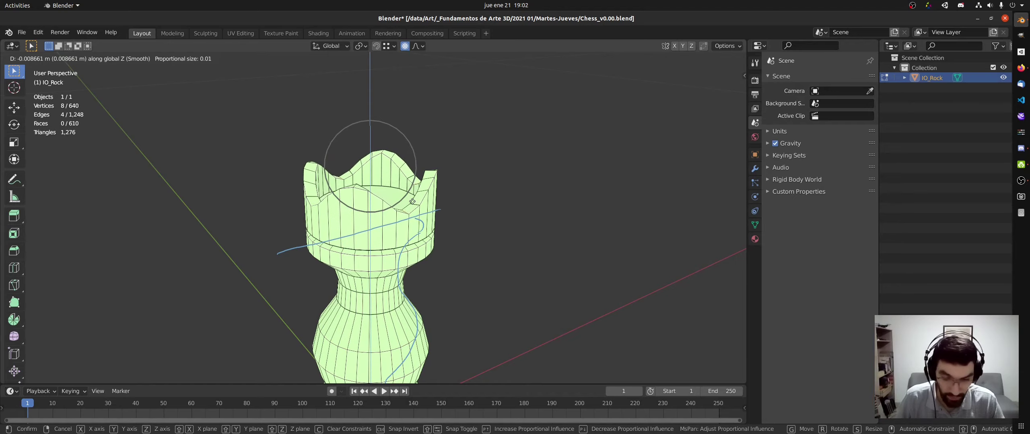
scroll(414, 200, up, 4)
scroll(413, 202, up, 1)
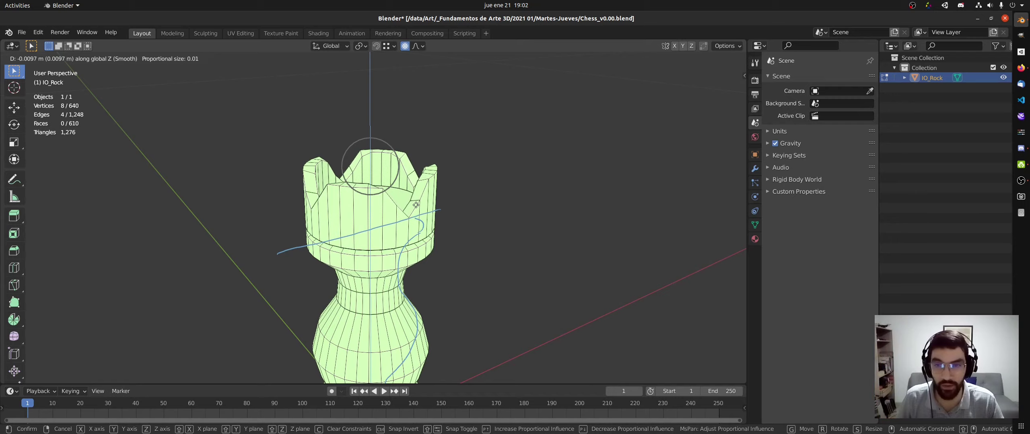
click(416, 205)
middle_drag(501, 172, 455, 173)
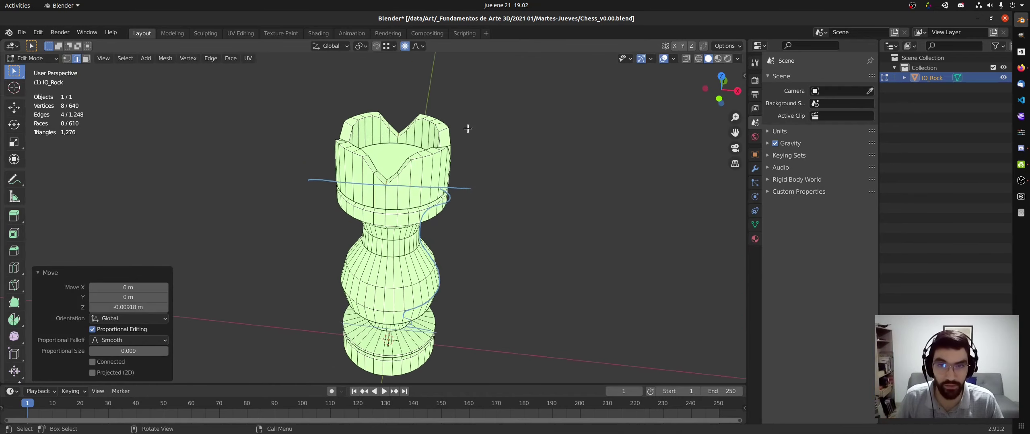
Disable Proportional Editing and hide the Note.001 annotation layer drawn over the rook.
click(404, 47)
middle_drag(323, 191, 377, 184)
key(n)
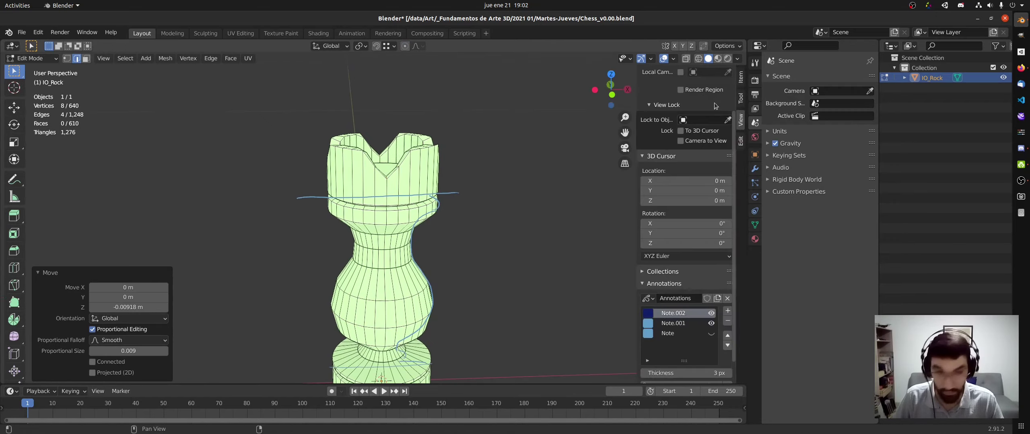
click(711, 323)
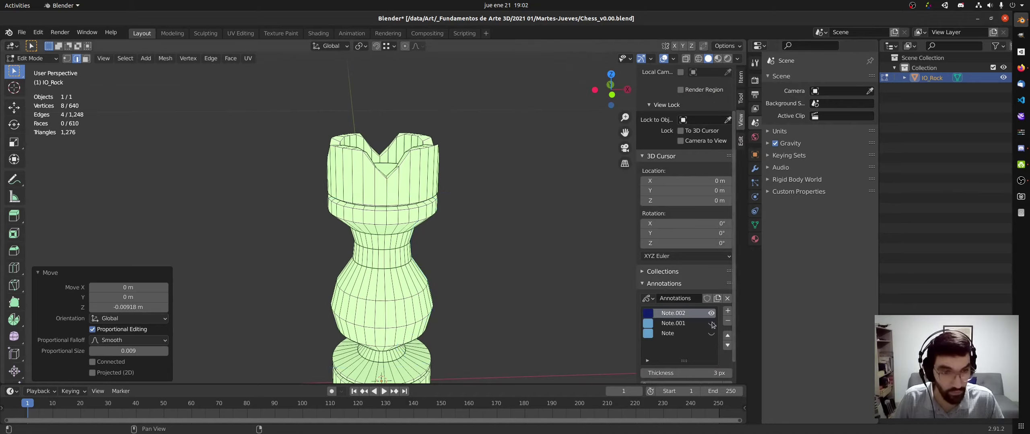
key(n)
ctrl+middle_drag(500, 132, 444, 154)
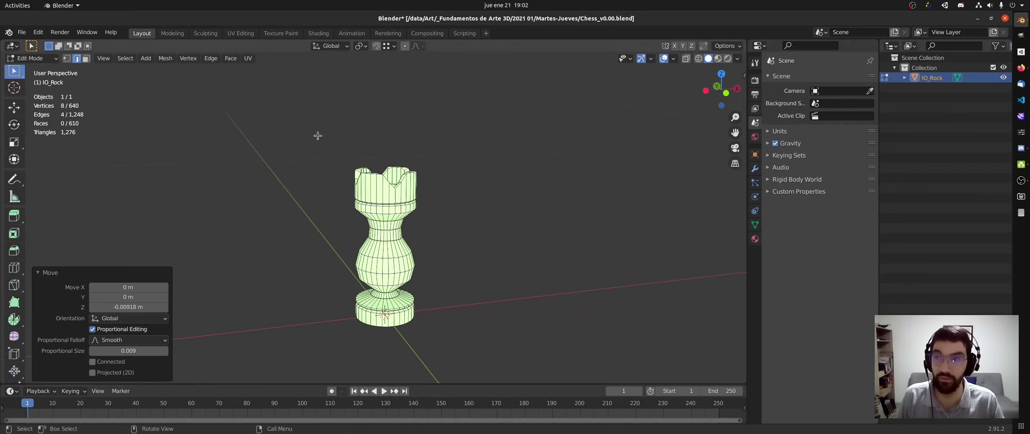
Switch to Discord, widen its window and look through the participants of the Clase voice channel.
key(alt+Tab)
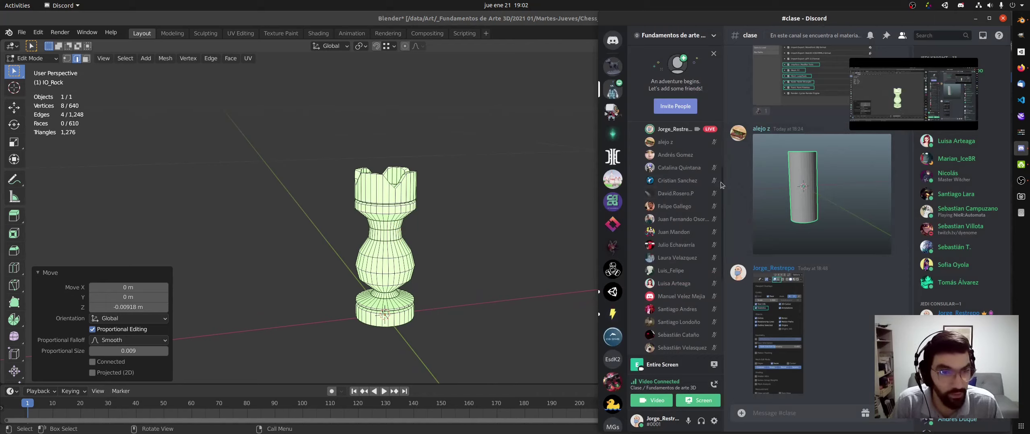
scroll(723, 180, up, 1)
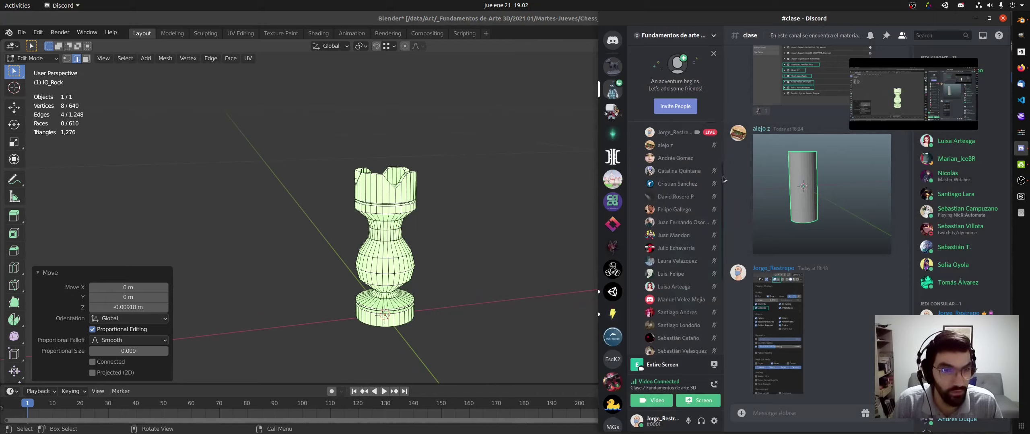
scroll(720, 179, up, 3)
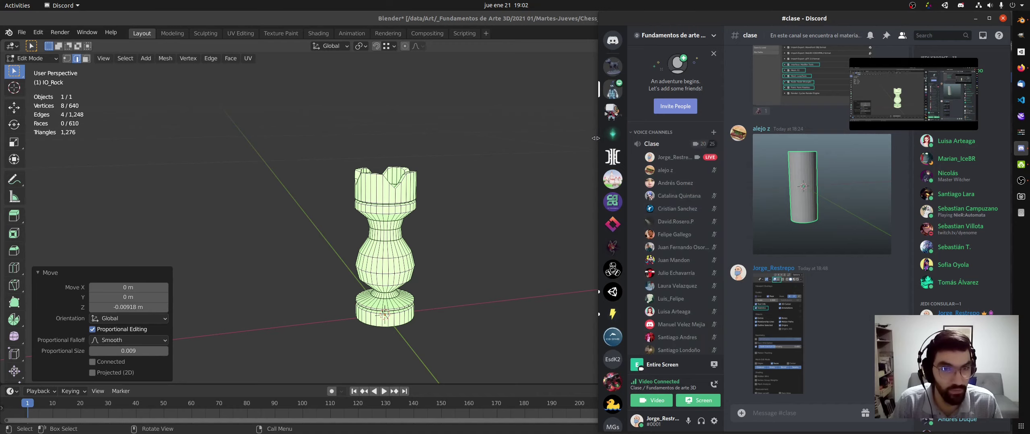
drag(596, 138, 444, 181)
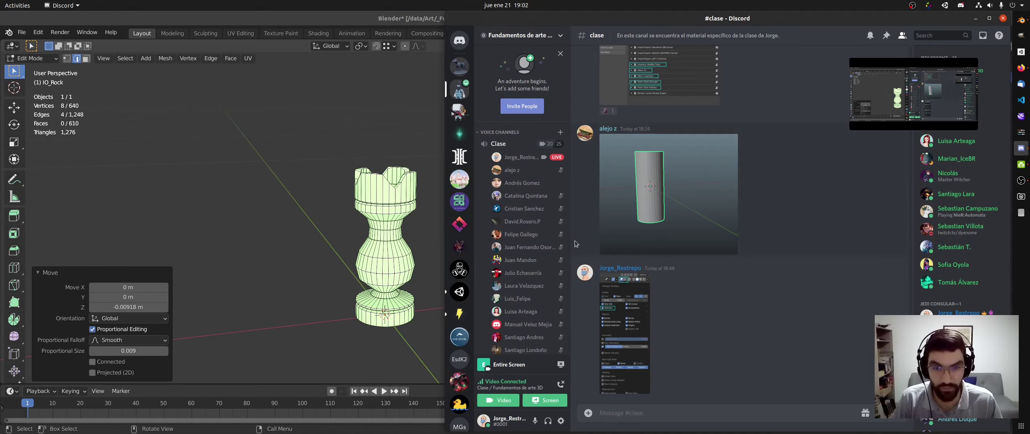
scroll(570, 239, down, 2)
scroll(570, 241, down, 3)
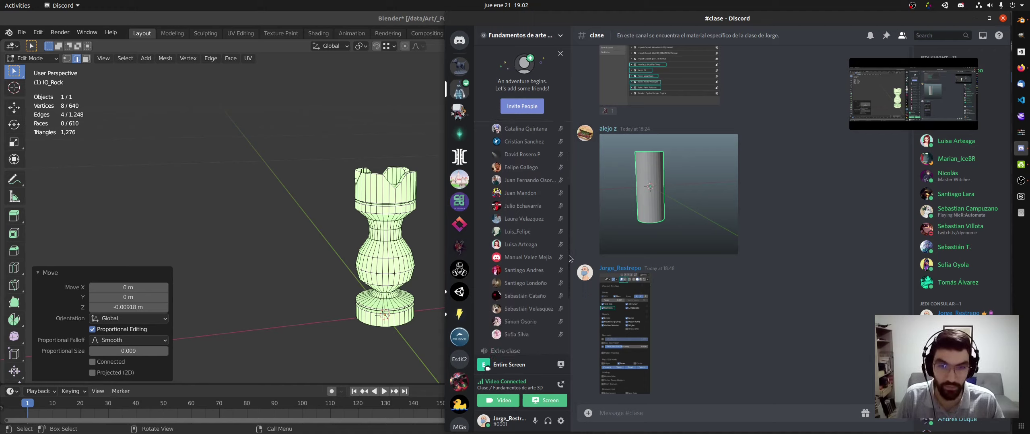
Finish looking through the voice channel participants, switch back to Blender and clear the rook's edge selection.
scroll(569, 256, up, 3)
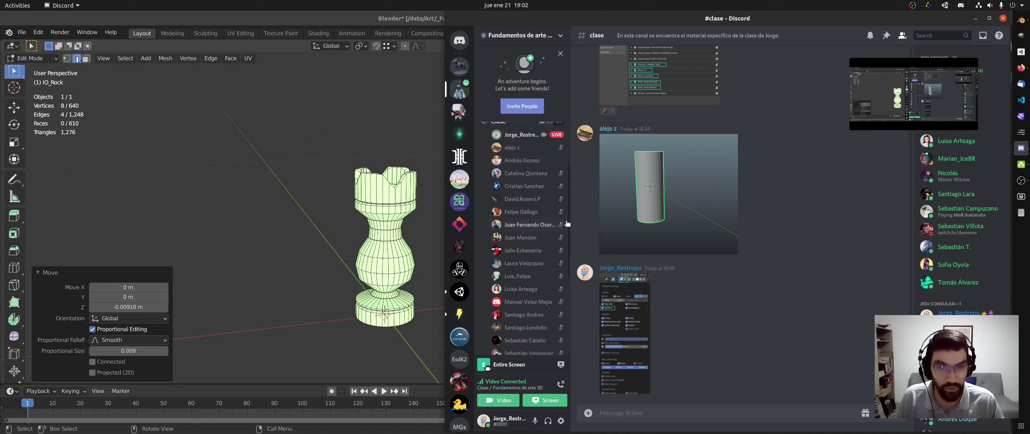
scroll(570, 225, up, 1)
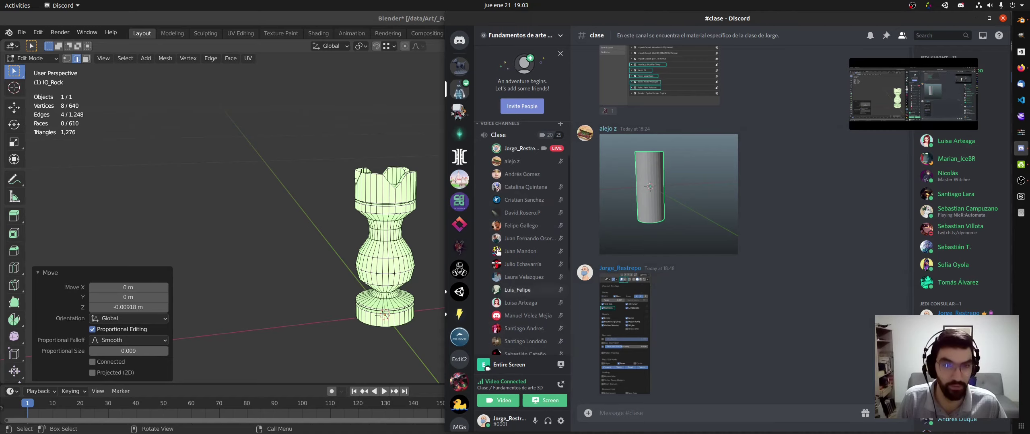
middle_drag(394, 203, 410, 181)
click(292, 246)
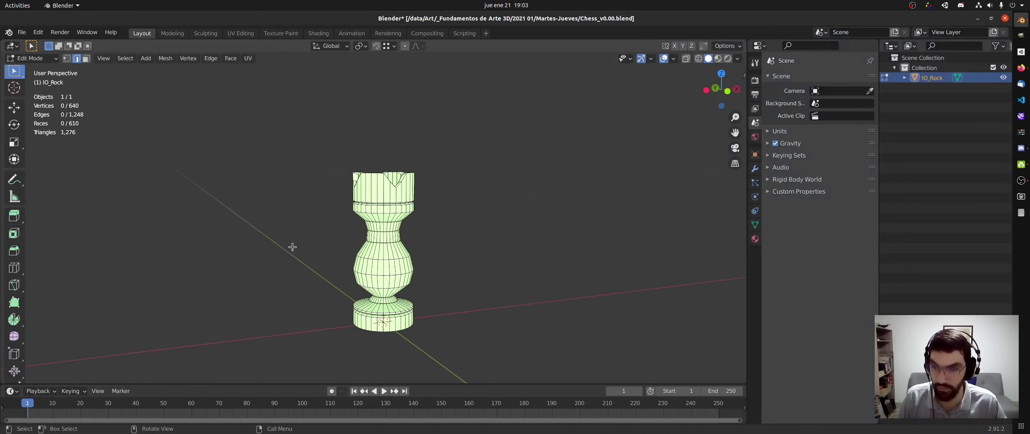
Switch to Discord and view the newest cylinder screenshot shared in the clase channel at enlarged size, closing it again.
key(alt+Tab)
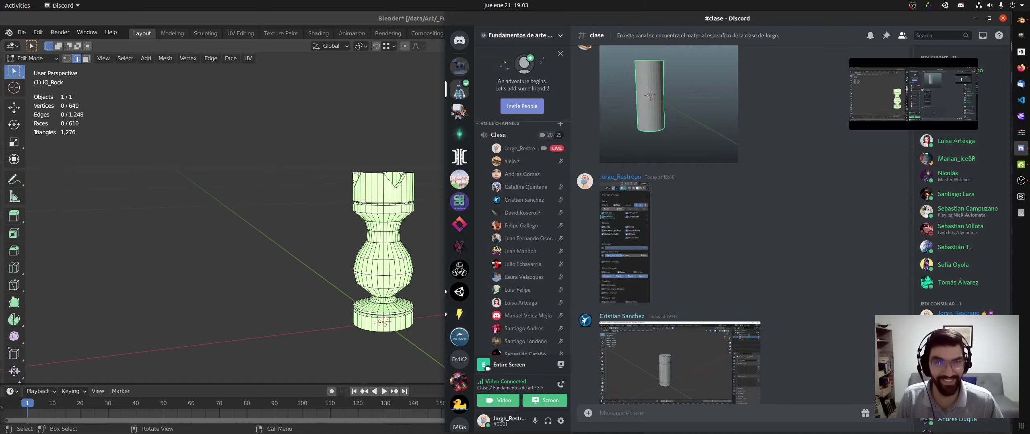
click(719, 339)
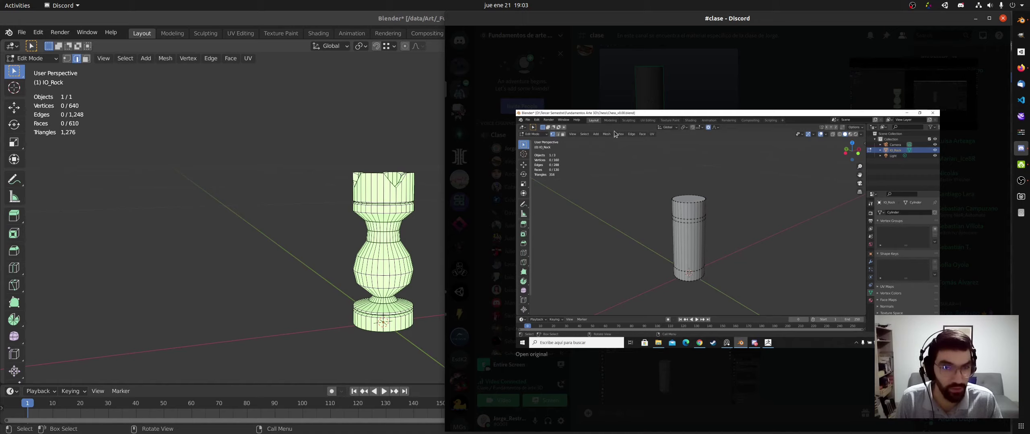
click(649, 88)
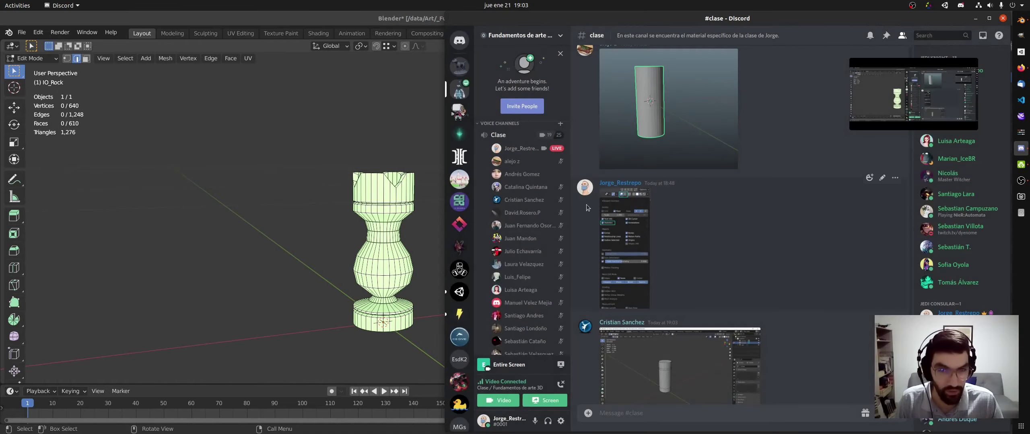
Switch back to Blender, inspect the rook's battlements and return the rook to Object Mode.
middle_drag(288, 184, 379, 202)
scroll(398, 154, up, 4)
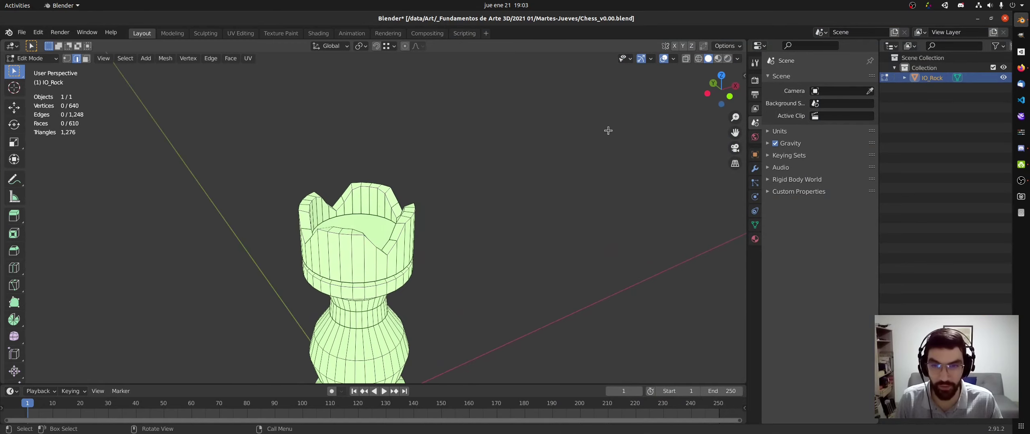
scroll(520, 124, down, 5)
middle_drag(520, 123, 441, 176)
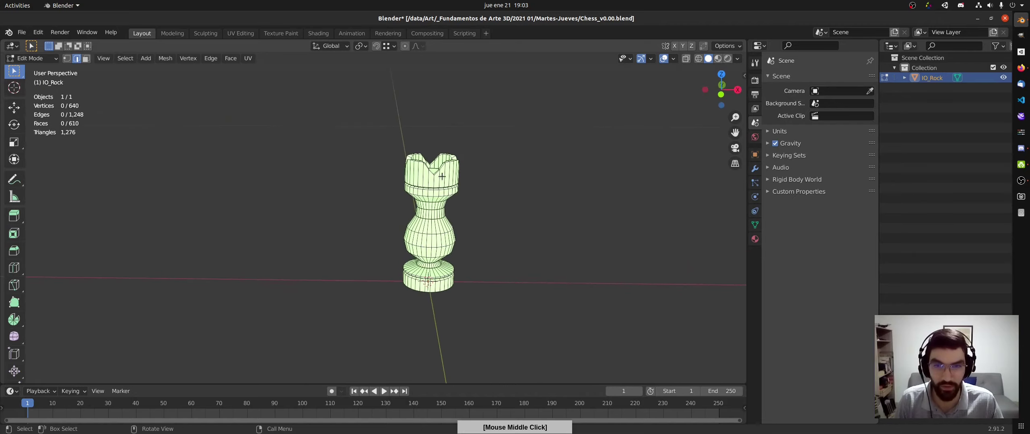
key(Tab)
middle_drag(409, 206, 460, 188)
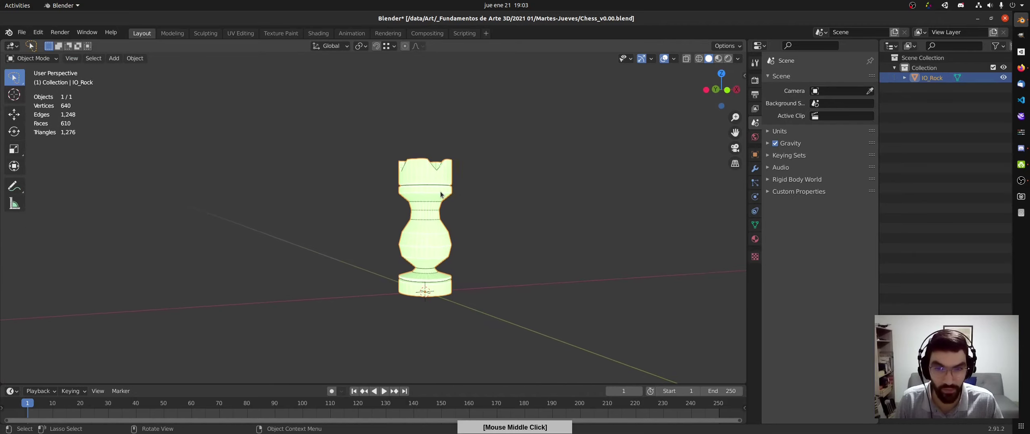
Switch to Discord, look through the Clase voice channel participants and adjust the headphone volume.
key(alt+Tab)
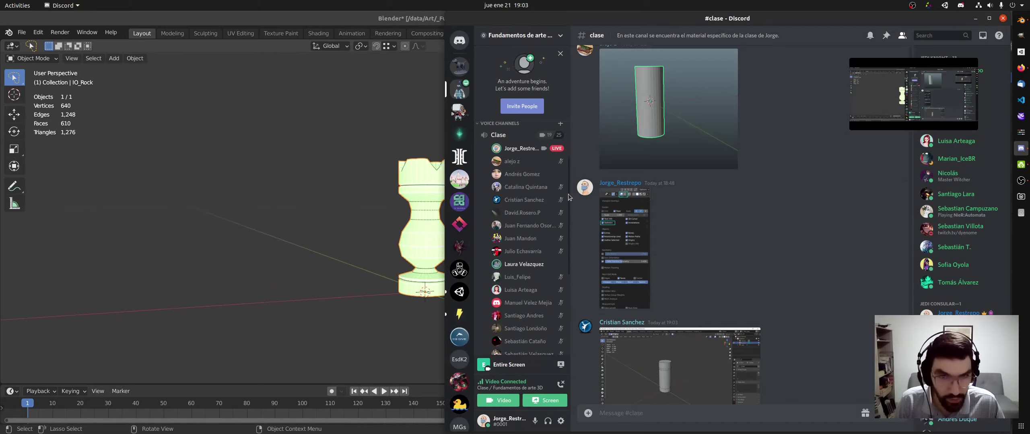
scroll(570, 219, down, 2)
scroll(569, 220, down, 2)
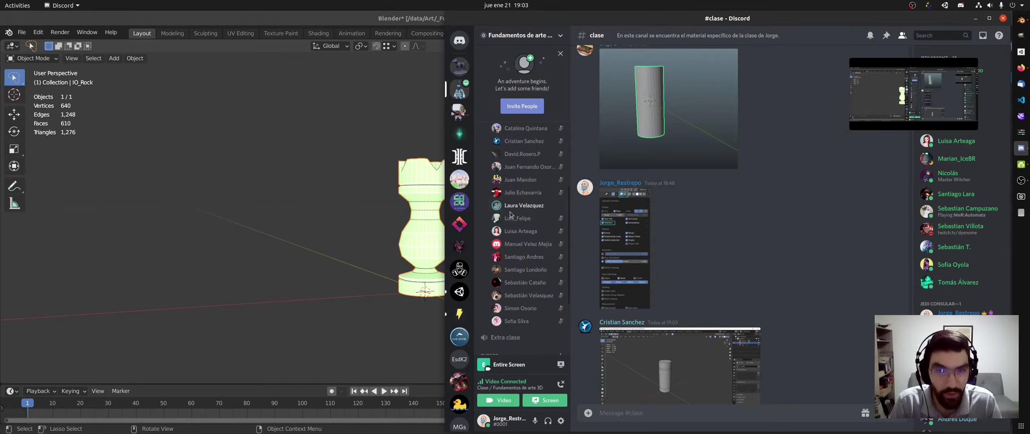
key(XF86AudioRaiseVolume)
key(XF86AudioRaiseVolume)
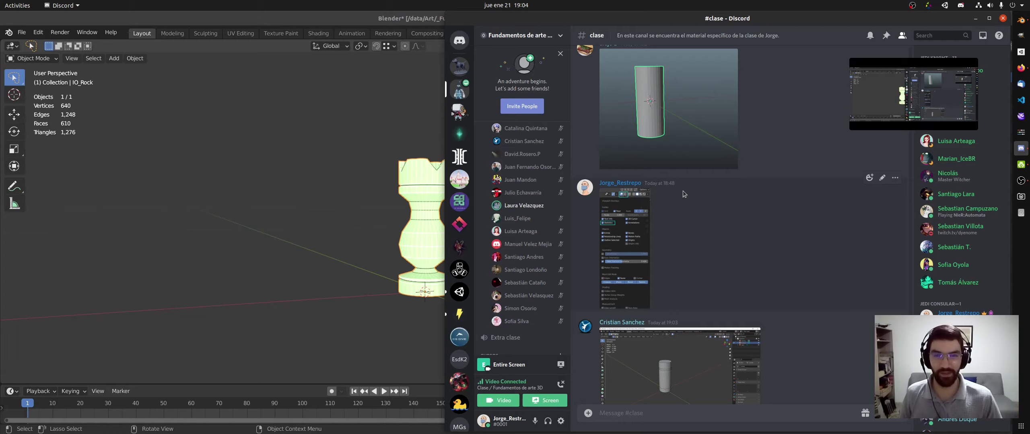
key(XF86AudioLowerVolume)
key(XF86AudioLowerVolume)
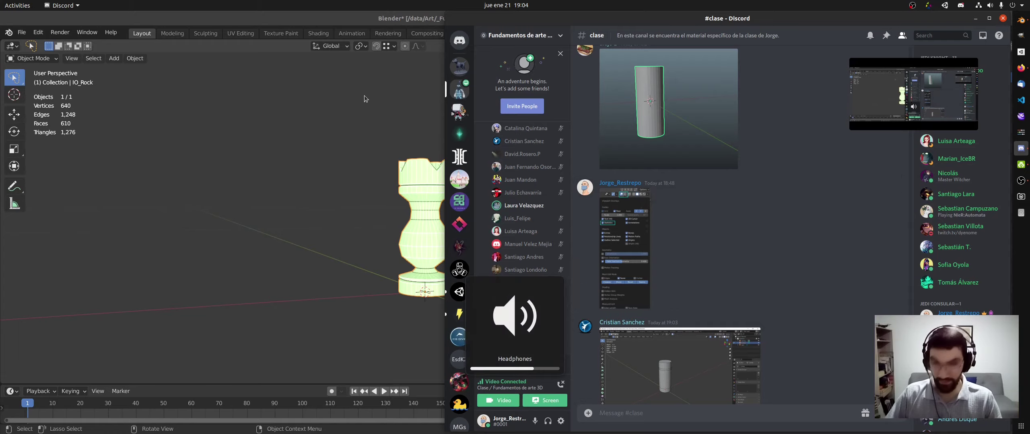
Switch back to Blender and save the rook in Chess_v0.00.blend.
middle_click(351, 148)
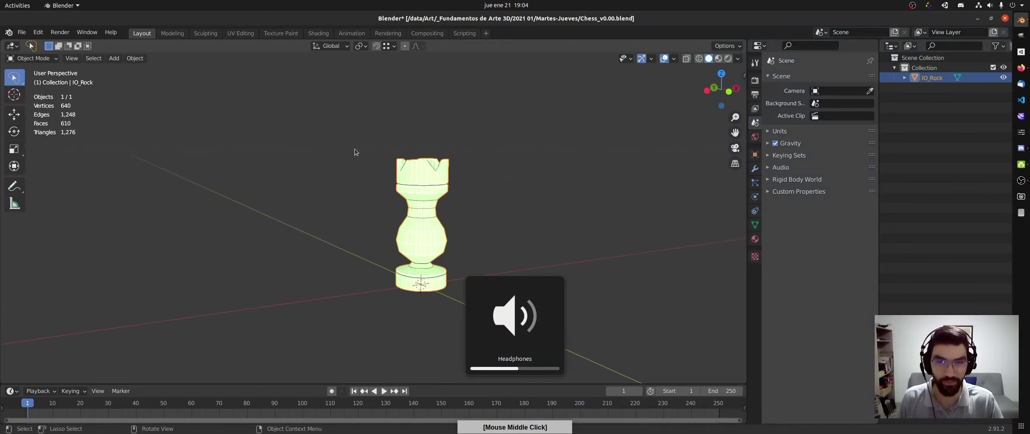
scroll(378, 158, up, 3)
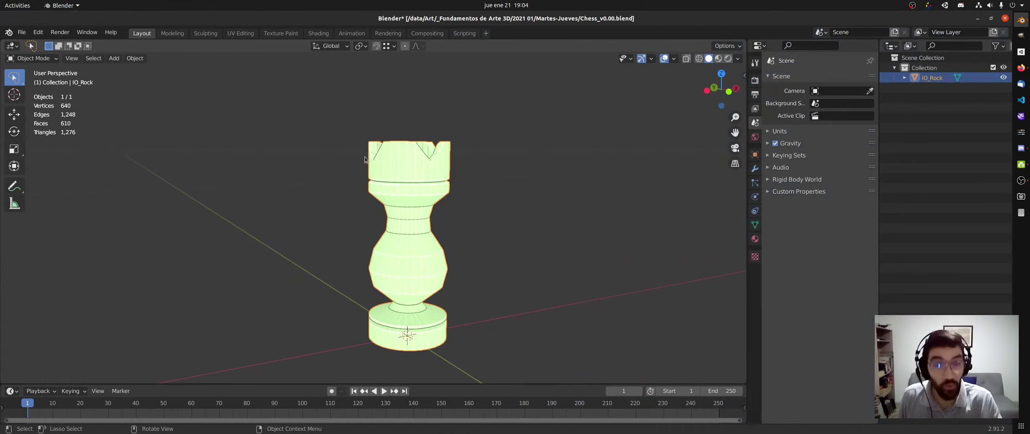
key(ctrl+s)
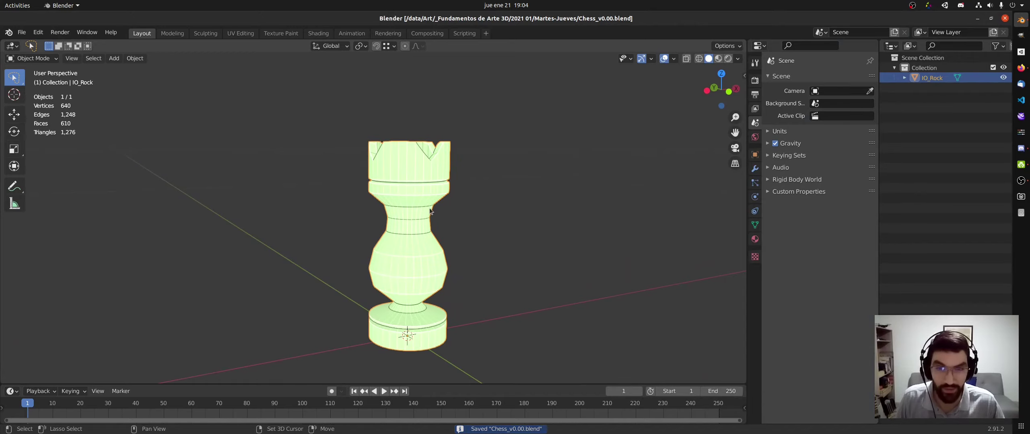
Set the viewport shading to Studio lighting with Material color and turn Cavity off.
mouse_move(429, 207)
middle_down()
mouse_move(436, 193)
mouse_move(421, 233)
mouse_move(430, 209)
middle_up()
click(738, 60)
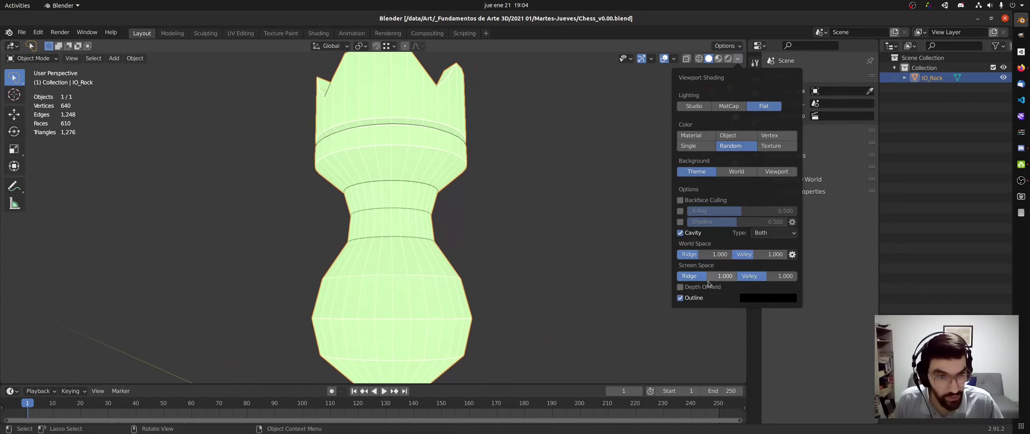
click(738, 59)
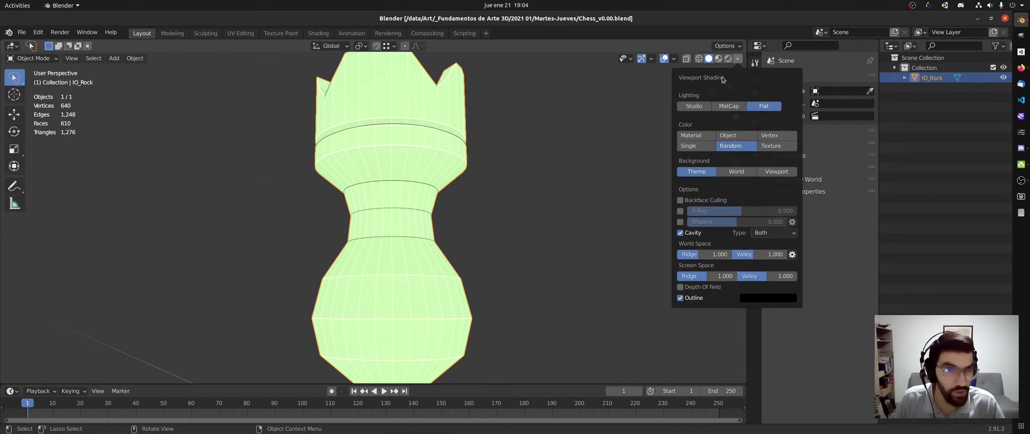
click(680, 233)
click(738, 60)
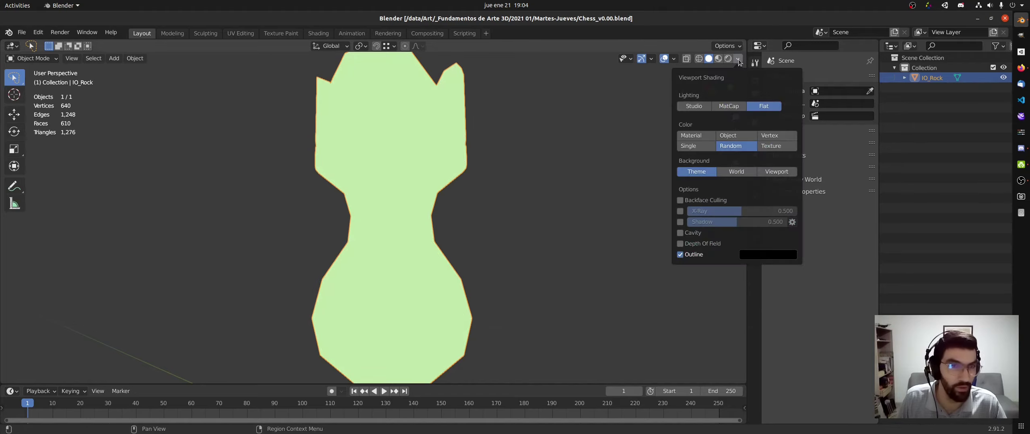
click(700, 137)
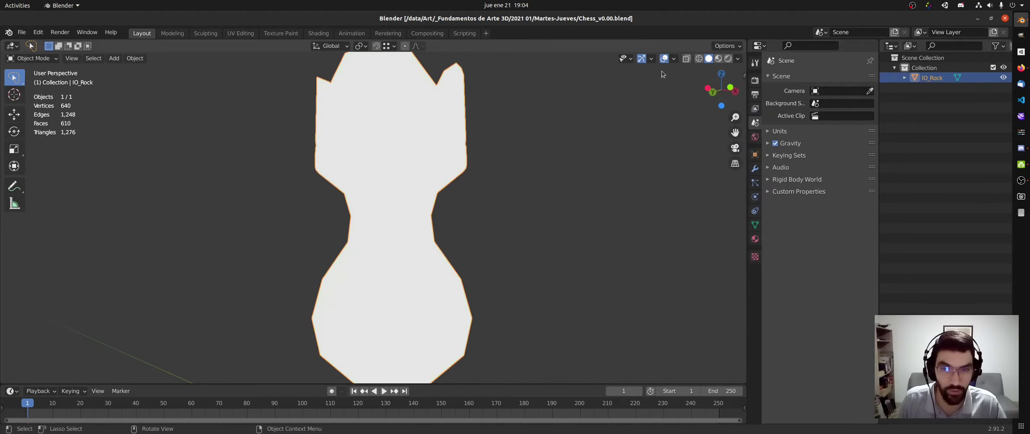
click(739, 60)
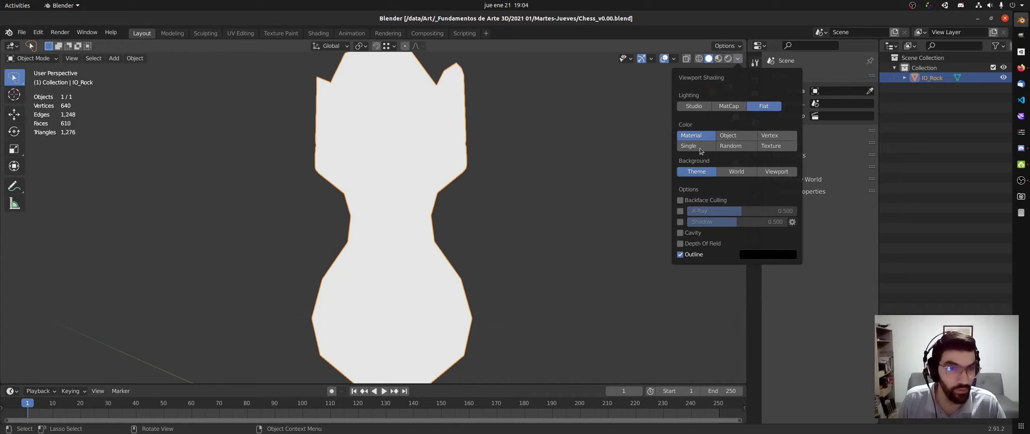
click(702, 106)
Outline a face on the rook's bulge and trace its side profile with annotation strokes, and erase them.
mouse_move(483, 157)
middle_down()
mouse_move(463, 170)
mouse_move(430, 142)
mouse_move(402, 169)
mouse_move(404, 188)
middle_up()
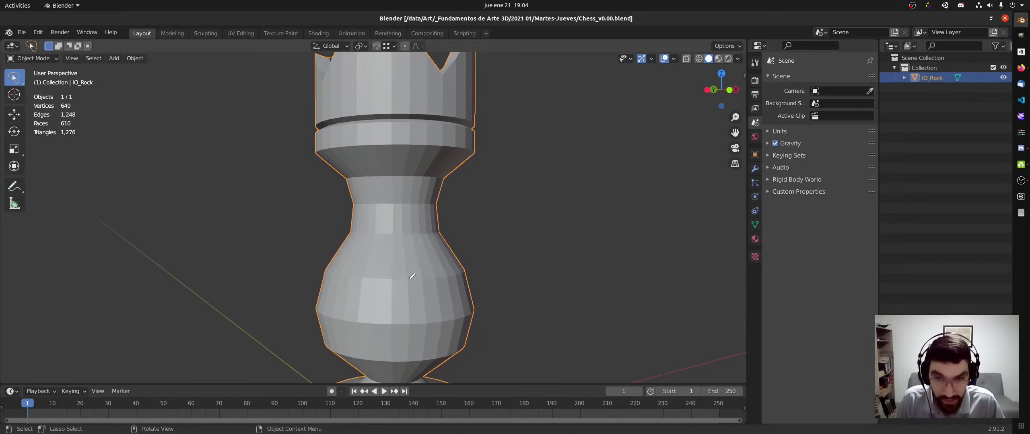
mouse_move(409, 276)
mouse_down()
mouse_move(433, 321)
mouse_move(409, 277)
mouse_move(433, 295)
mouse_up()
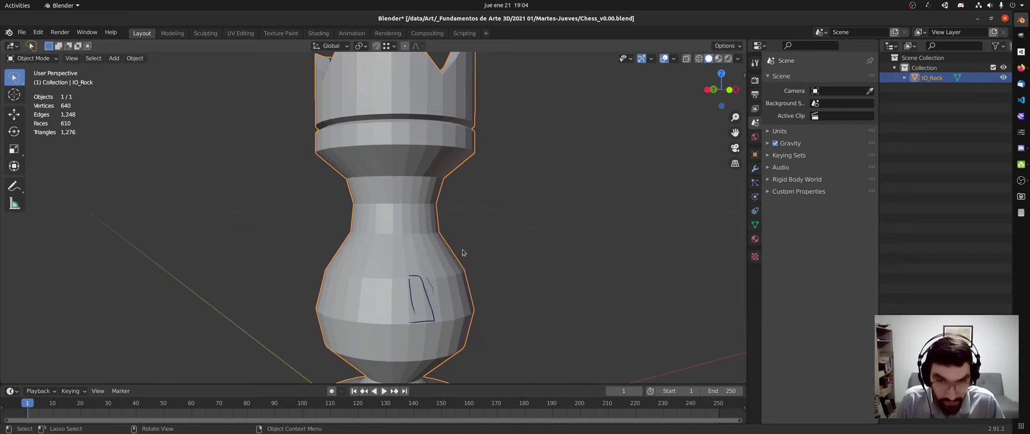
mouse_move(442, 183)
mouse_down()
mouse_move(435, 219)
mouse_move(474, 298)
mouse_up()
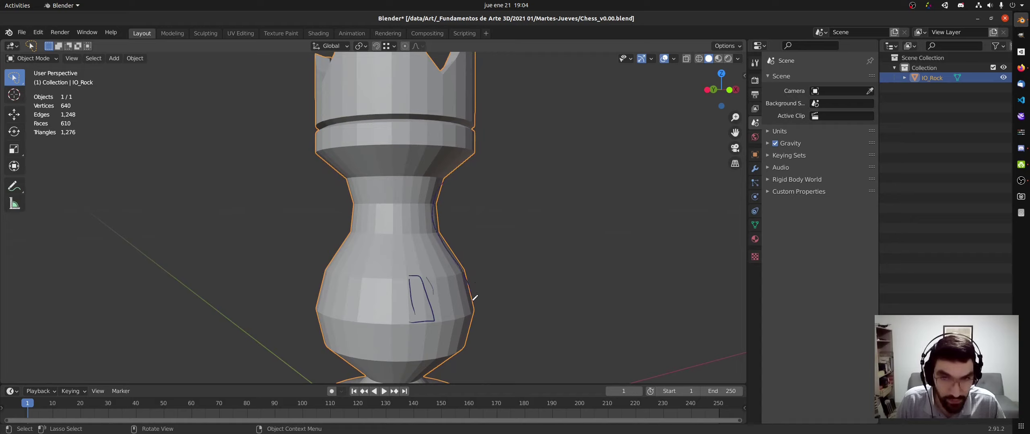
mouse_move(443, 182)
right_down()
mouse_move(438, 209)
mouse_move(469, 285)
mouse_move(438, 322)
mouse_move(437, 286)
mouse_move(429, 304)
right_up()
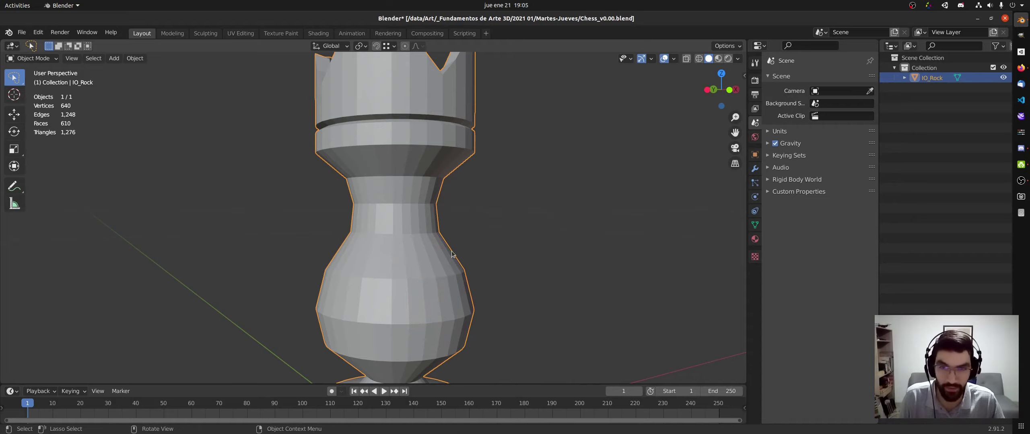
Apply Shade Smooth to the rook.
middle_drag(453, 254, 479, 238)
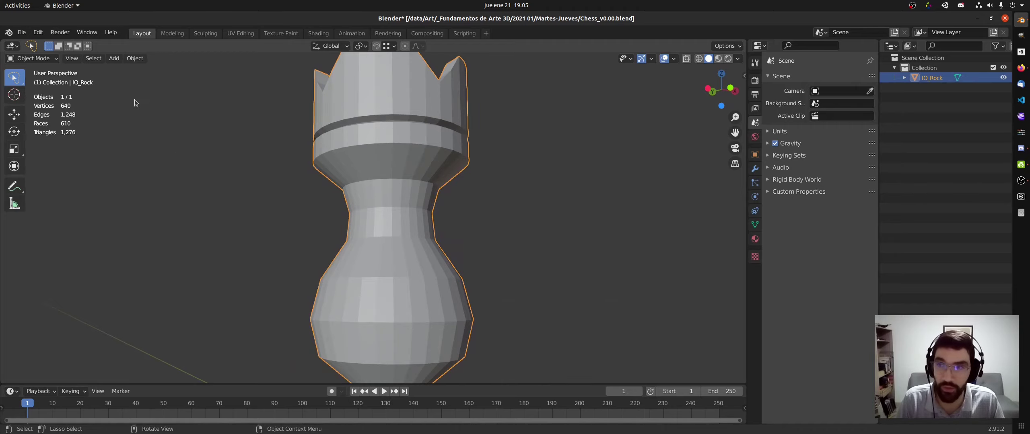
click(136, 59)
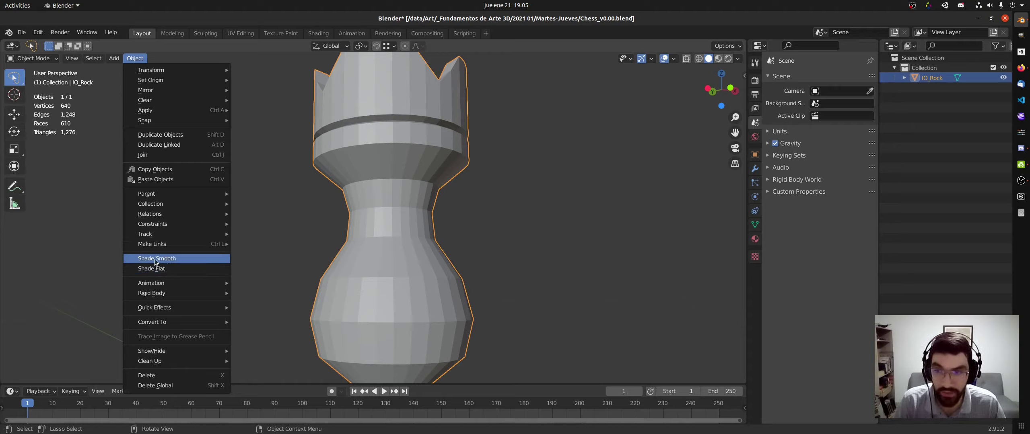
click(156, 260)
middle_drag(476, 122, 395, 167)
scroll(406, 172, down, 3)
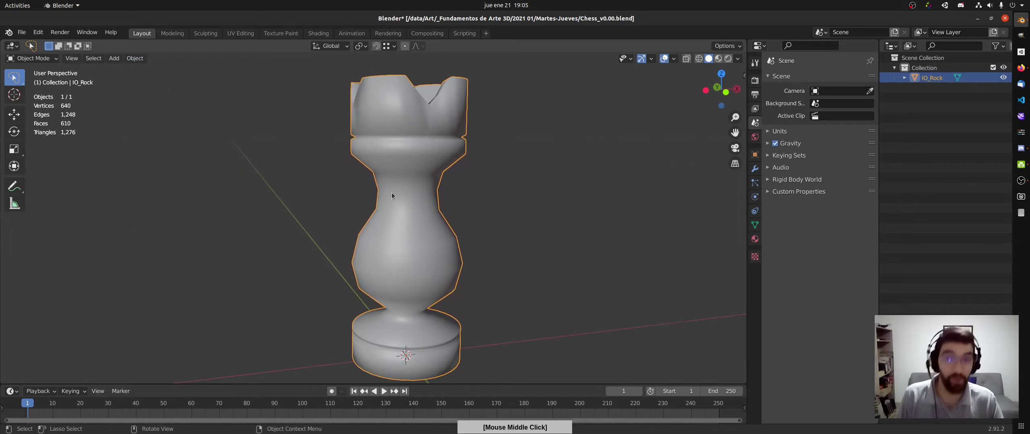
Mark the mesh data properties with an annotation arrow and enable Auto Smooth for the rook's normals, toggling it to compare the shading.
middle_drag(449, 295, 450, 272)
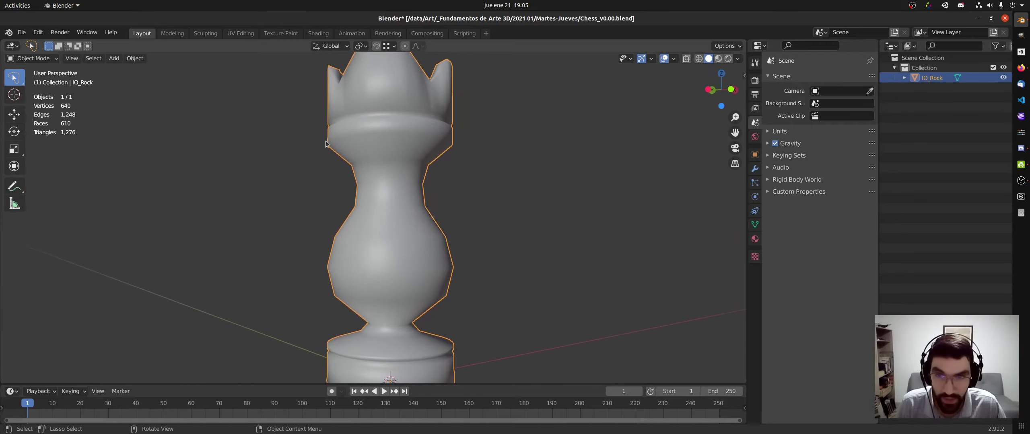
shift+middle_drag(329, 111, 377, 184)
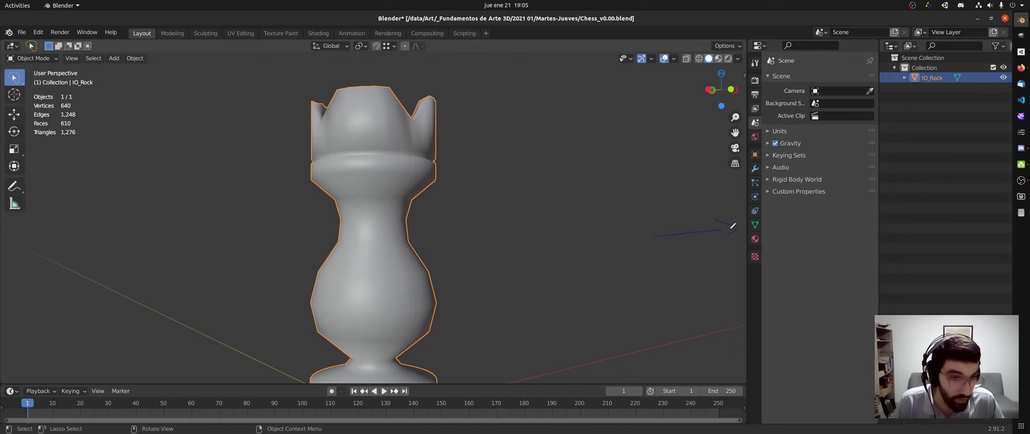
click(755, 226)
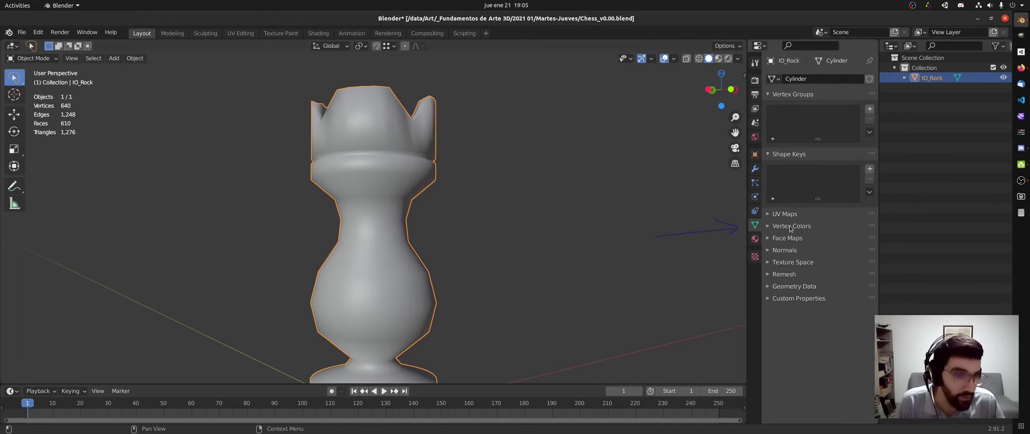
click(766, 251)
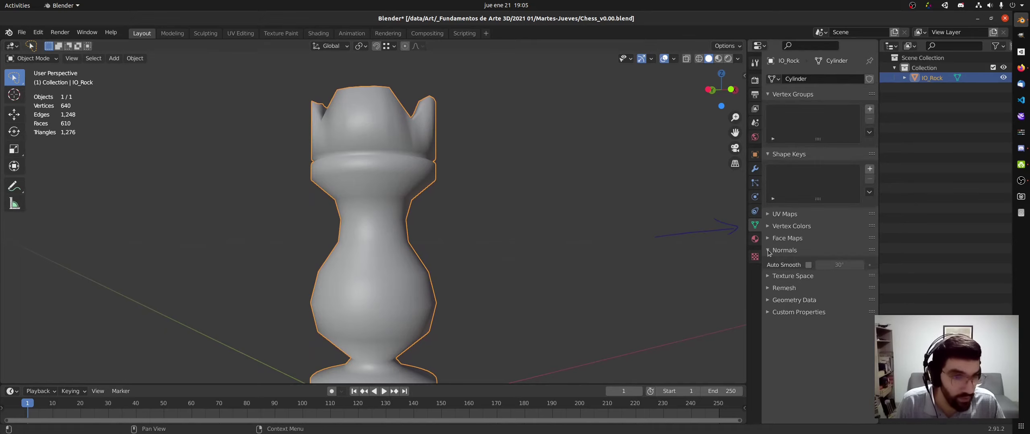
click(808, 266)
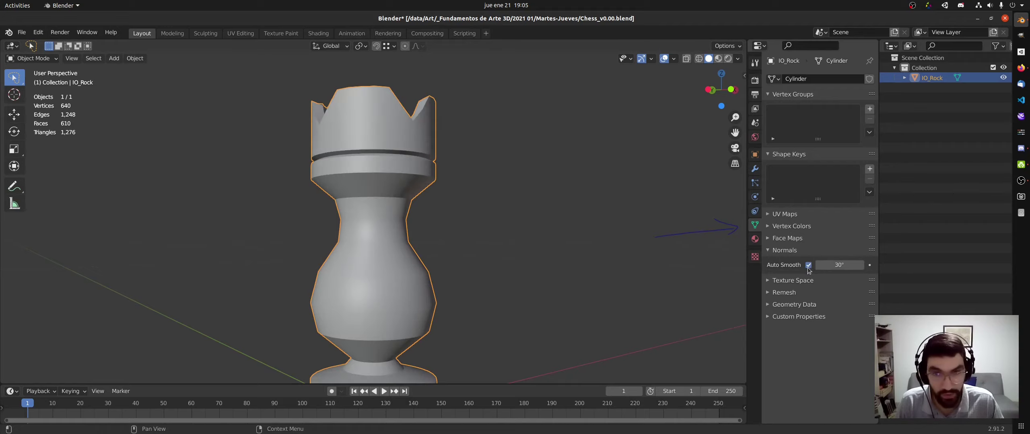
click(808, 266)
click(808, 266)
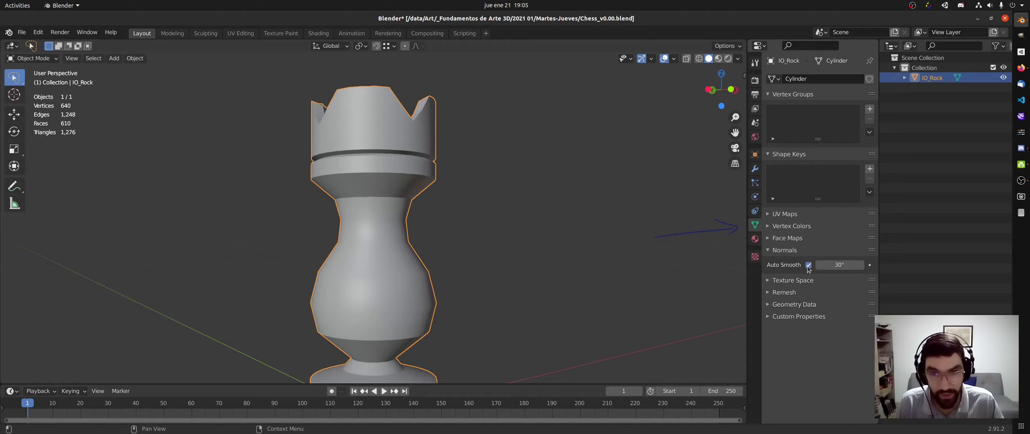
click(808, 267)
click(808, 266)
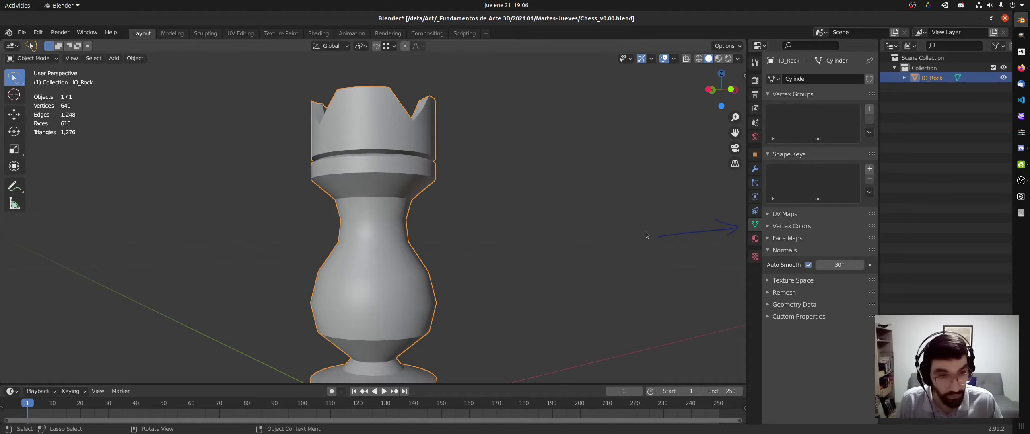
Clear the annotation arrow and lower the rook's Auto Smooth angle to 1° to inspect the faceted shading.
right_click(681, 233)
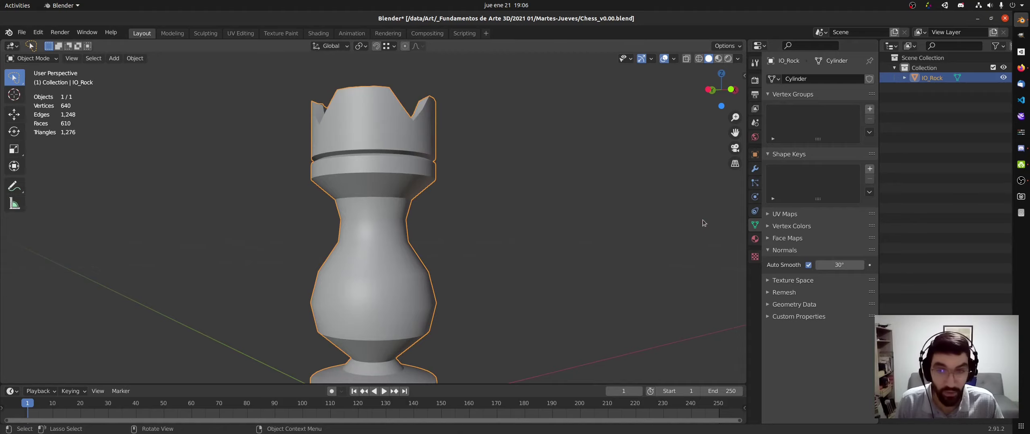
scroll(428, 202, up, 5)
middle_drag(429, 188, 477, 192)
middle_drag(504, 222, 523, 163)
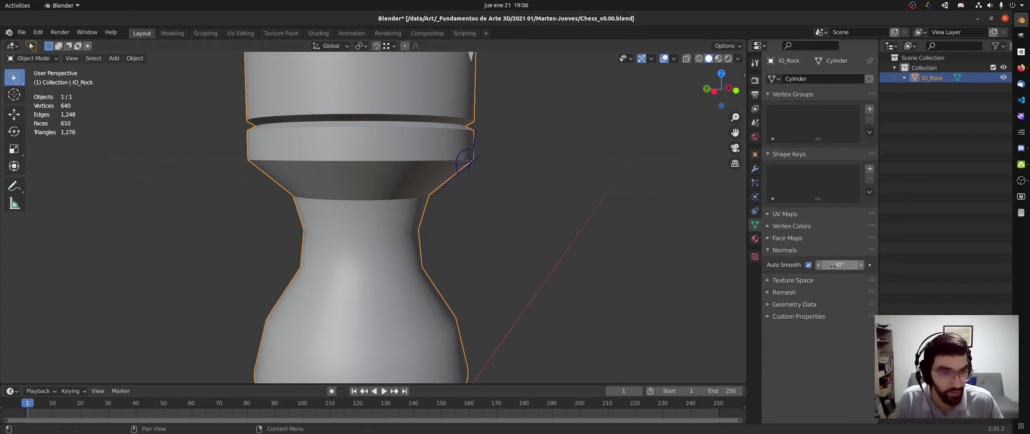
drag(832, 266, 739, 270)
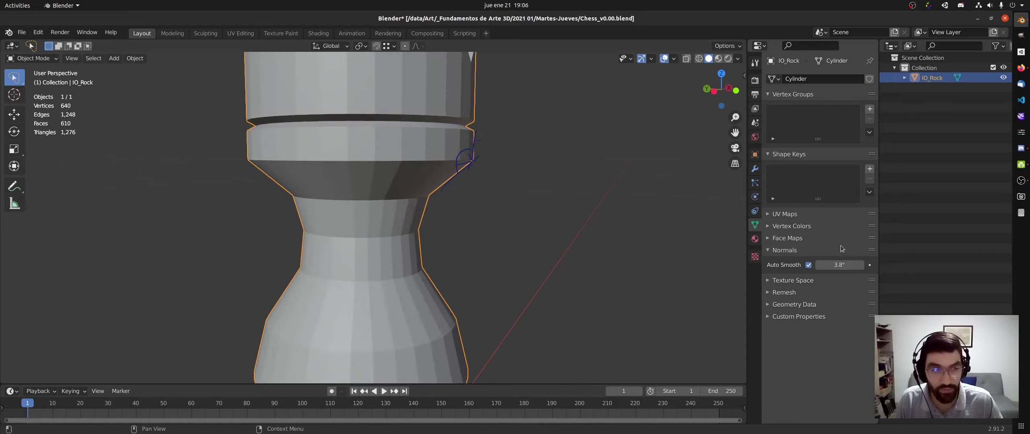
click(840, 266)
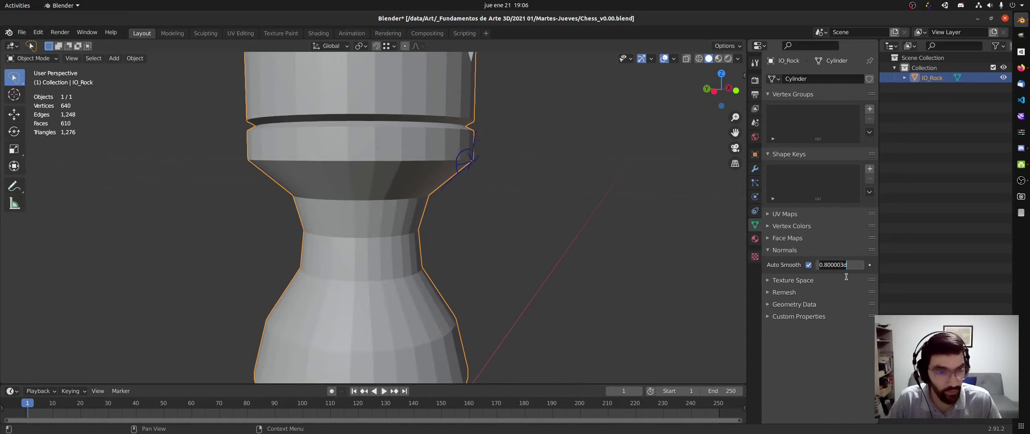
text(1)
middle_drag(539, 179, 452, 281)
scroll(425, 347, up, 4)
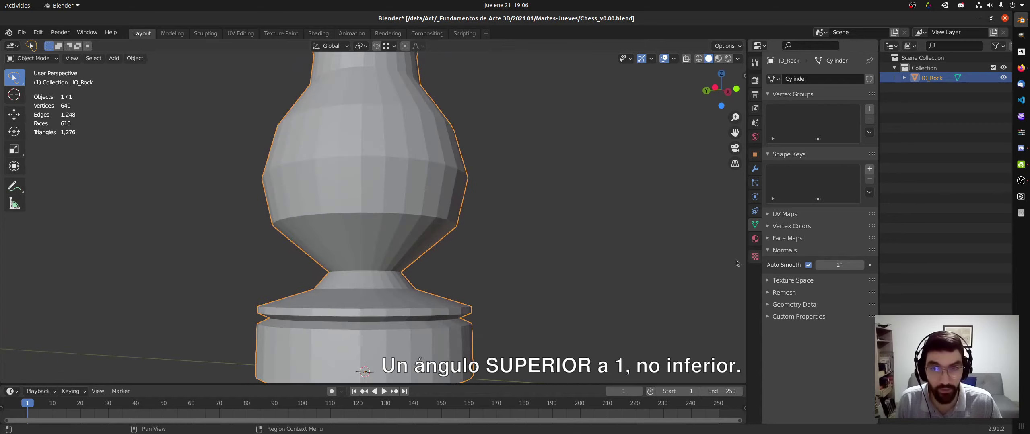
middle_drag(436, 181, 437, 215)
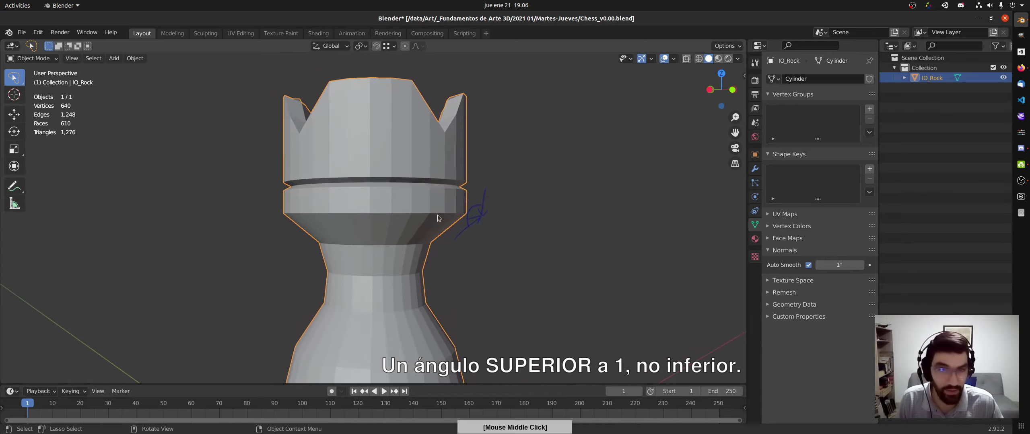
Raise the rook's Auto Smooth angle to 180° and inspect the fully smoothed shading along the whole piece.
drag(839, 265, 877, 266)
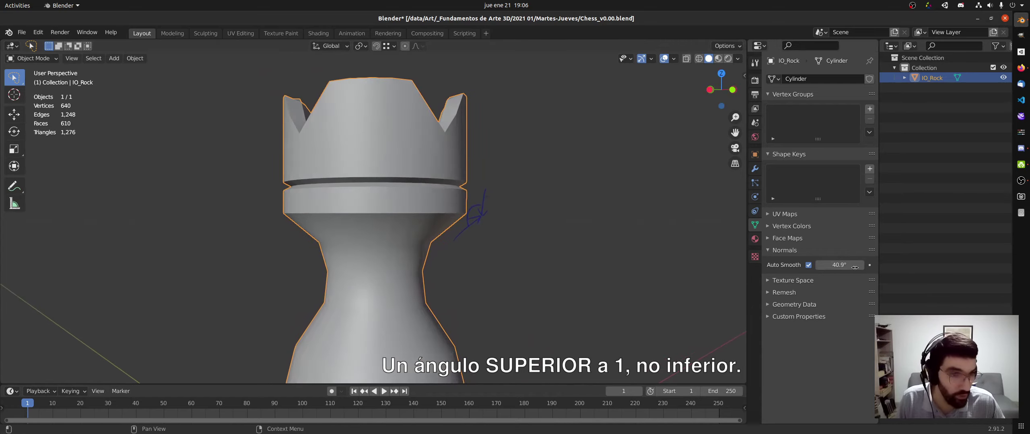
click(840, 265)
text(180)
key(Return)
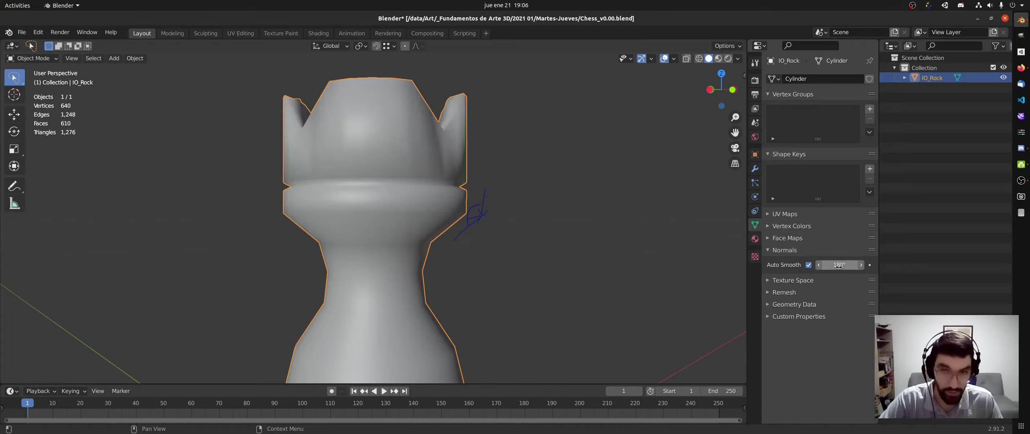
middle_drag(511, 161, 493, 205)
scroll(493, 204, down, 4)
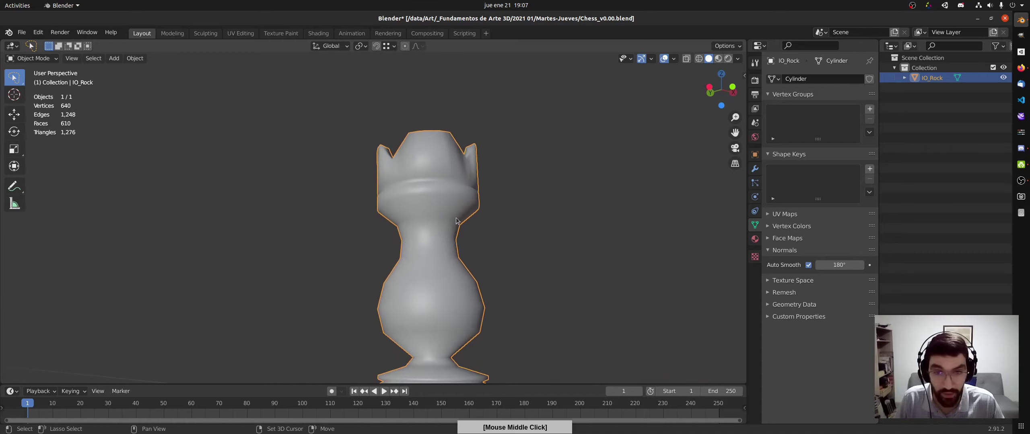
middle_drag(459, 152, 468, 254)
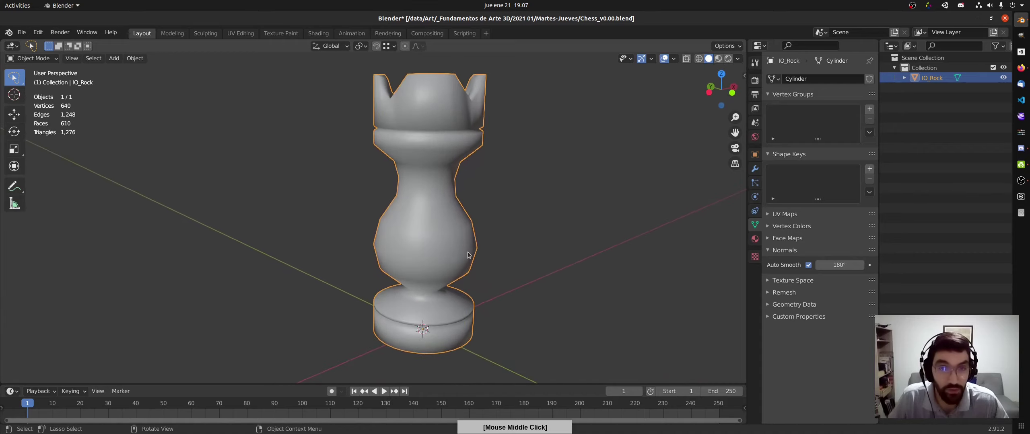
shift+middle_drag(478, 206, 454, 248)
scroll(465, 206, up, 4)
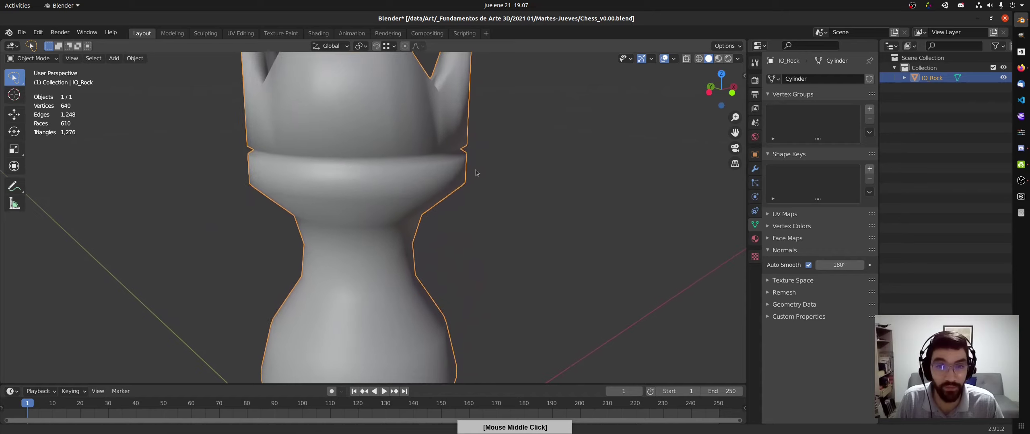
Set the rook's Auto Smooth angle to 30° and view the whole piece.
click(845, 265)
text(30)
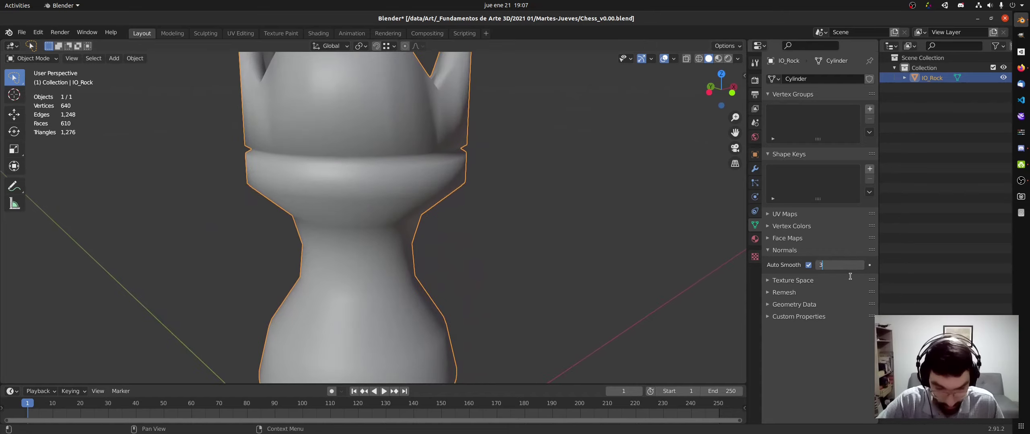
key(Return)
middle_drag(609, 290, 476, 204)
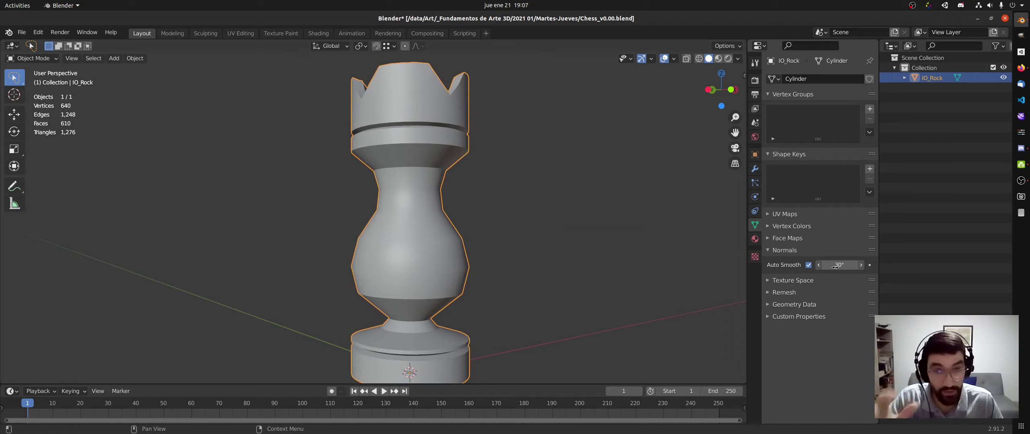
Set the rook's Auto Smooth angle to 40° and save the Chess_v0.00.blend file.
drag(840, 266, 852, 266)
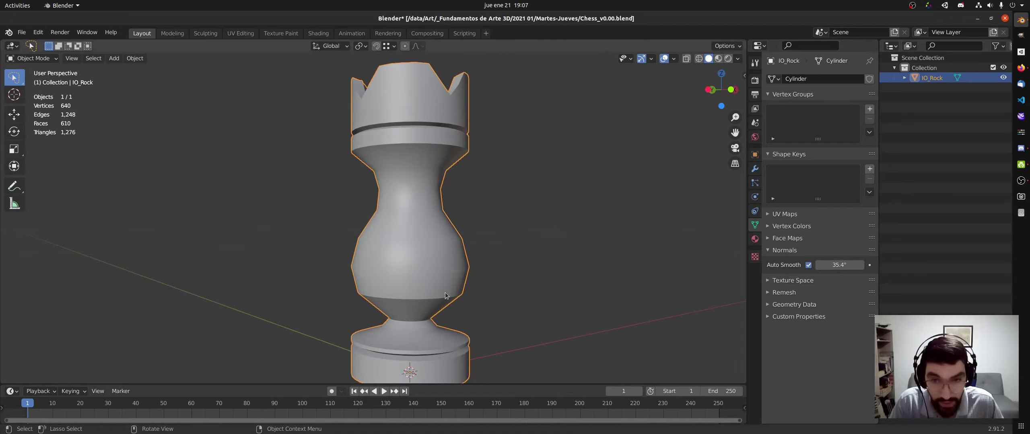
drag(842, 265, 850, 265)
click(849, 266)
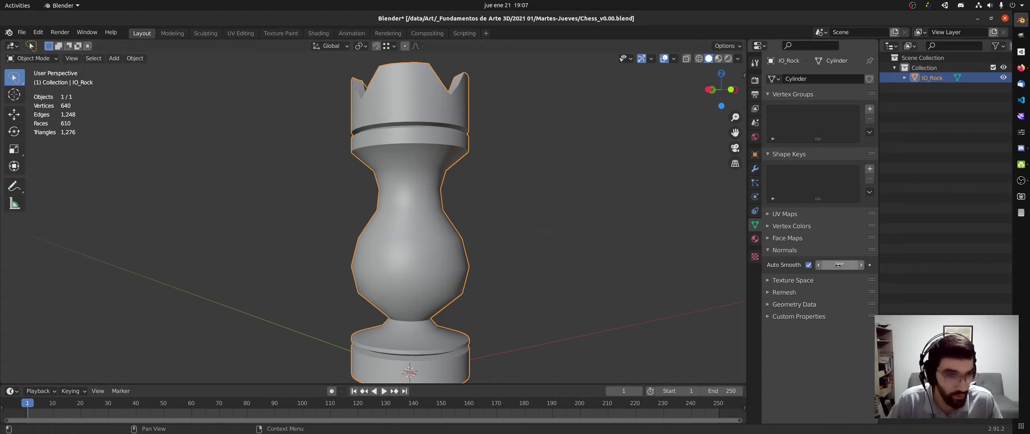
text(39d)
key(BackSpace)
key(BackSpace)
key(BackSpace)
text(40)
key(Return)
middle_drag(443, 322, 419, 184)
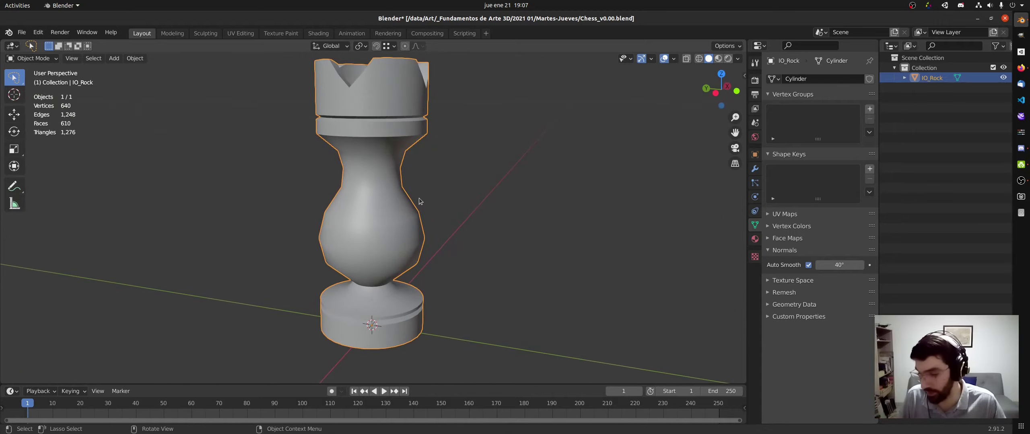
key(ctrl+s)
middle_drag(473, 182, 396, 199)
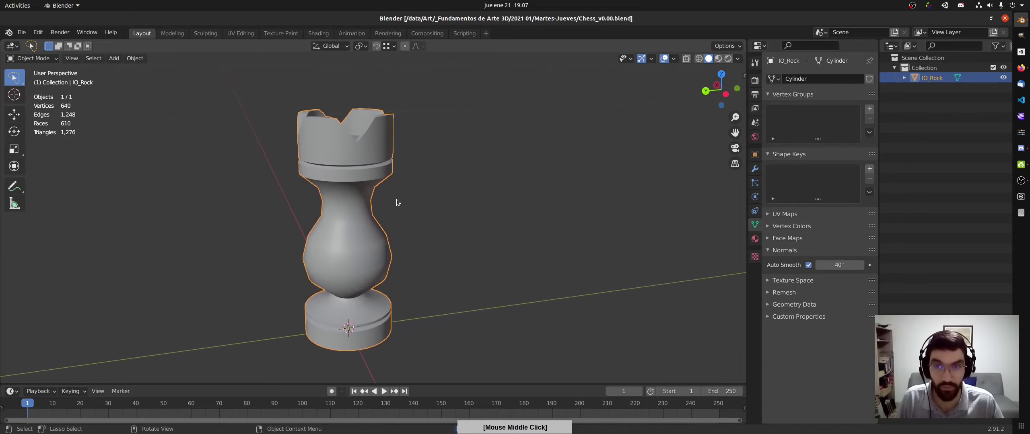
Capture a screenshot of the open Object menu with Shade Smooth highlighted and copy it to the clipboard.
key(alt+Tab)
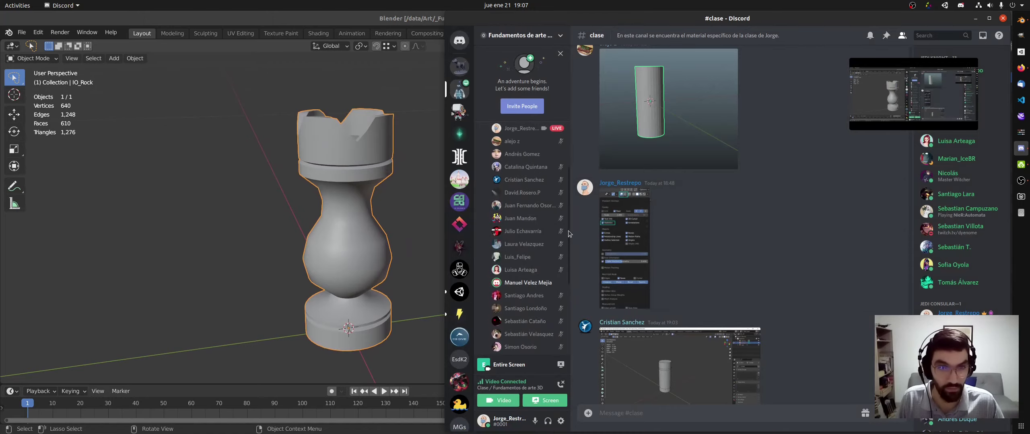
key(alt+Tab)
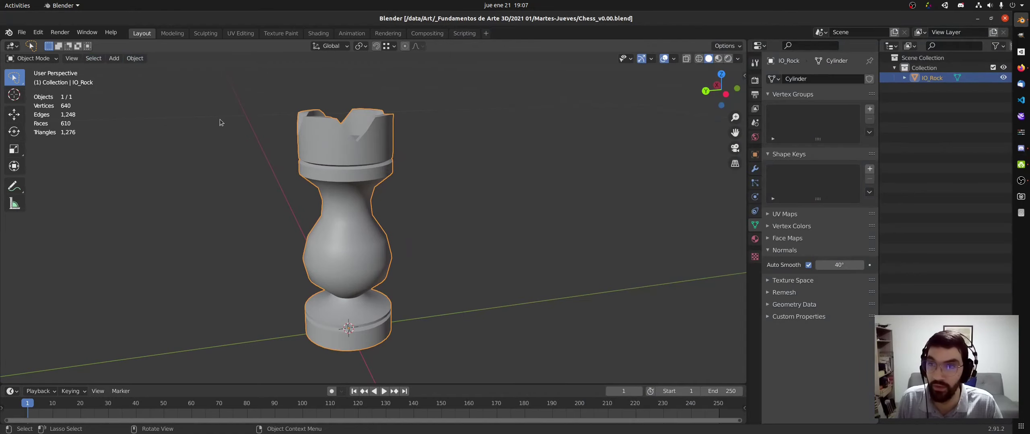
click(136, 59)
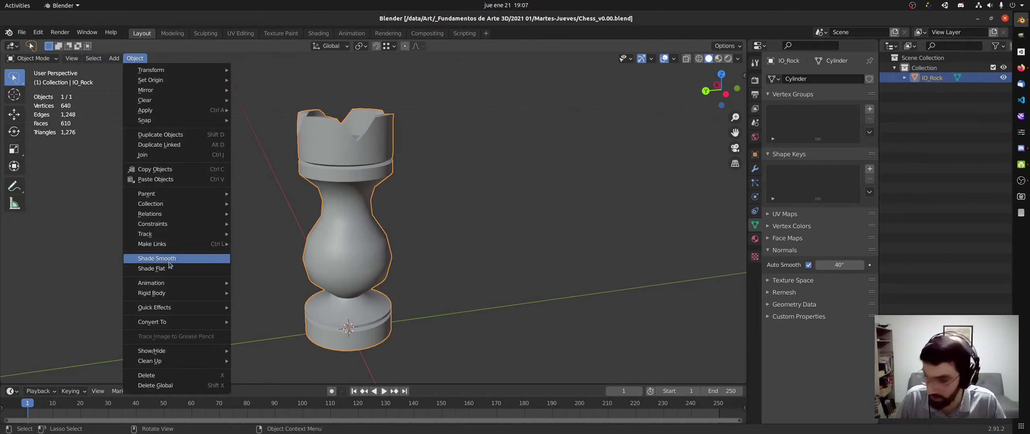
key(Print)
drag(115, 49, 240, 397)
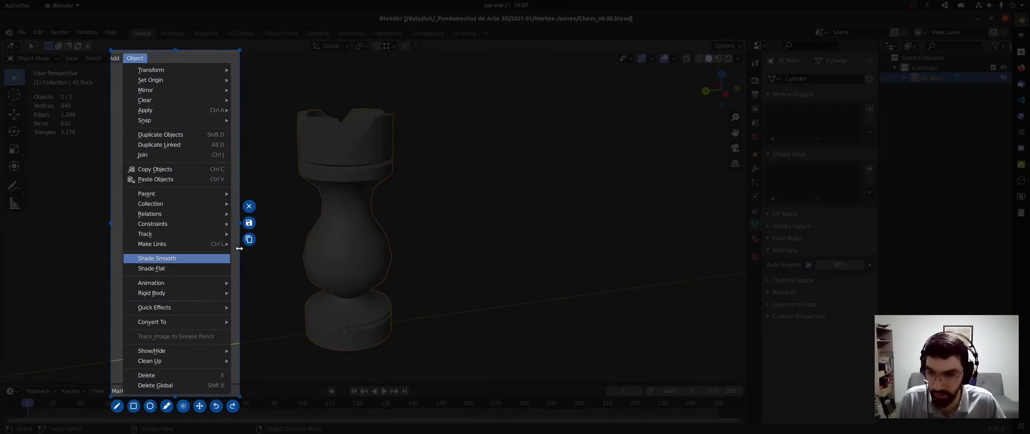
click(249, 240)
Switch to Discord and upload the copied menu screenshot to the #clase channel.
key(alt+Tab)
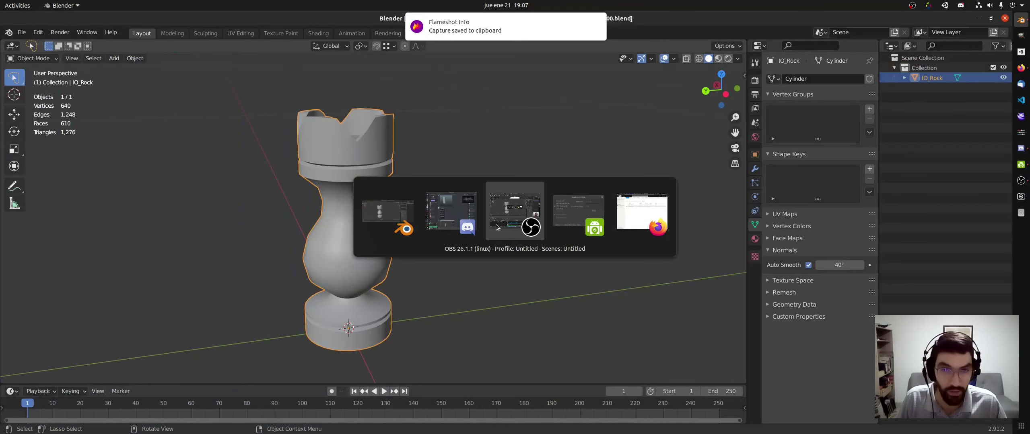
click(455, 208)
click(646, 414)
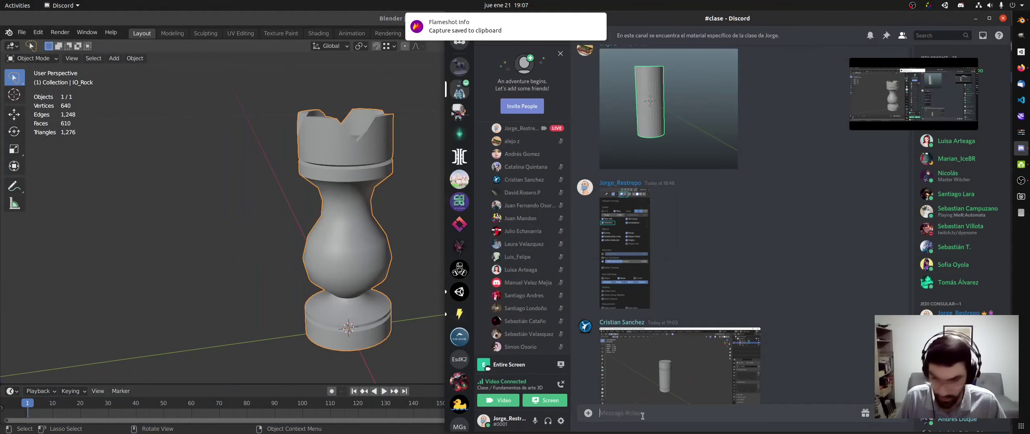
key(ctrl+v)
click(804, 276)
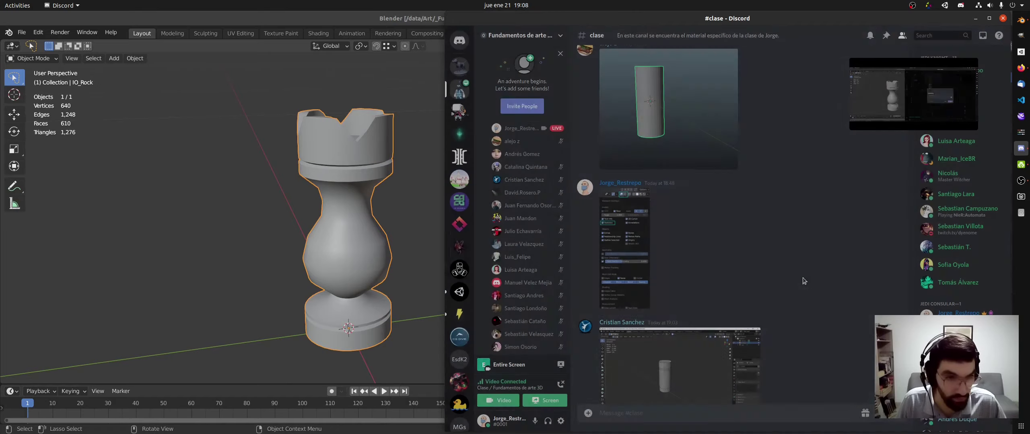
Return to Blender, apply Shade Smooth to the rook again and inspect it from the side.
click(323, 204)
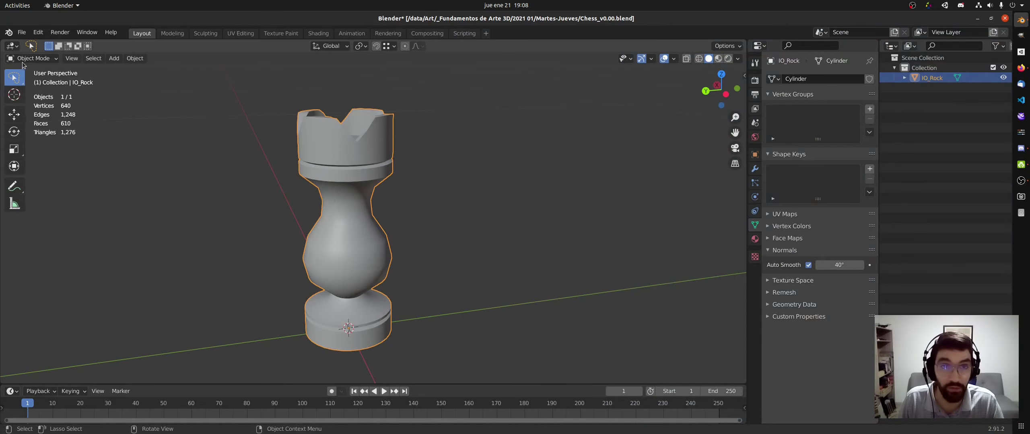
right_click(354, 154)
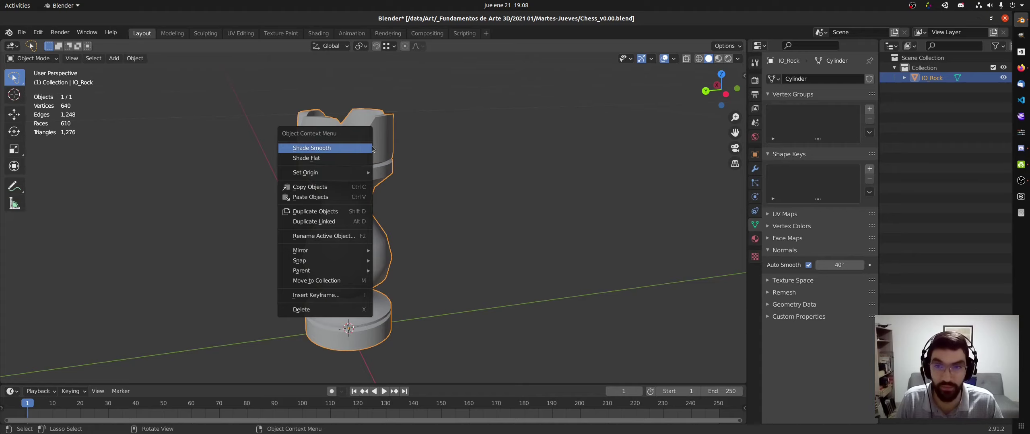
click(353, 149)
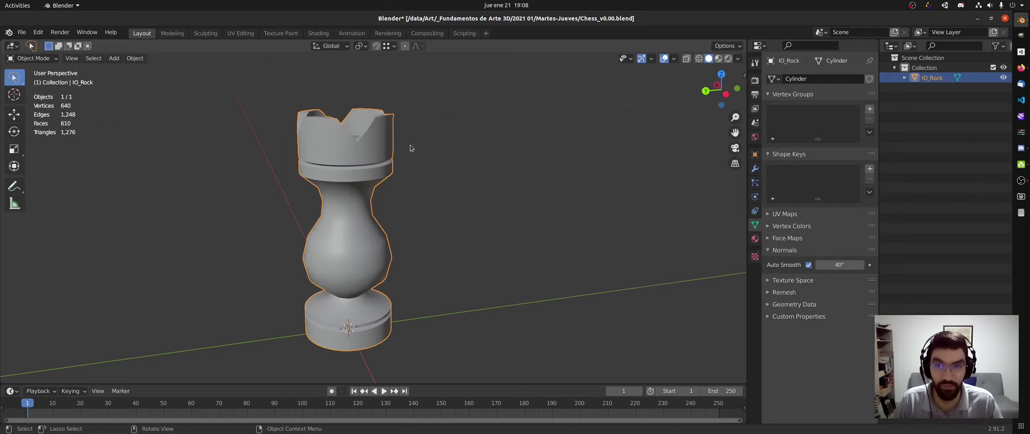
middle_drag(327, 173, 397, 122)
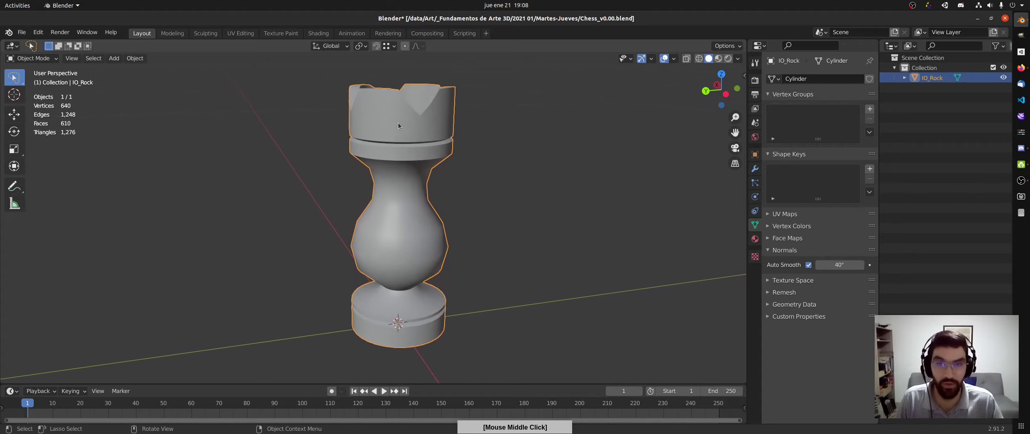
middle_drag(509, 151, 491, 153)
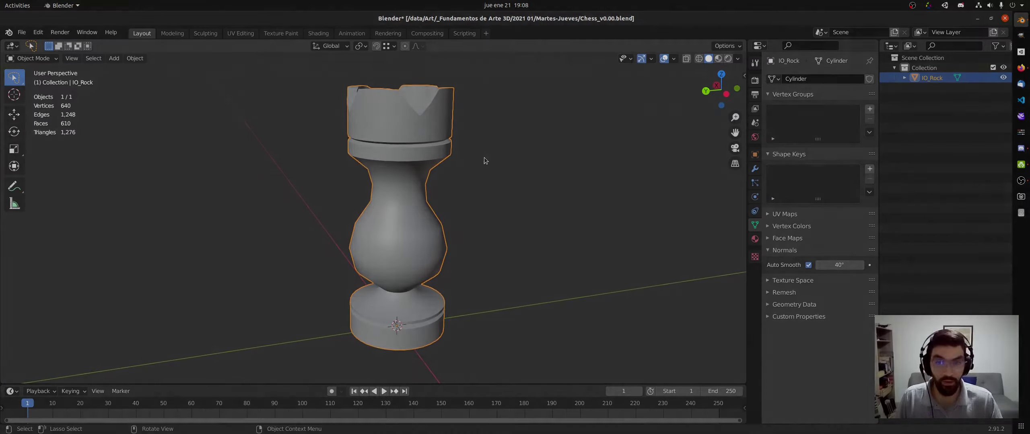